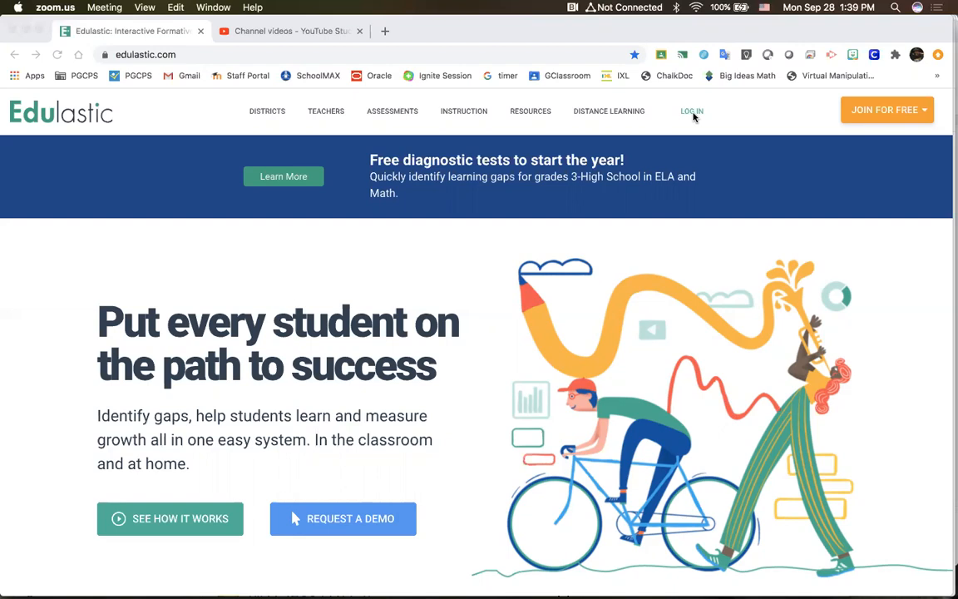
Step: Open the Edulastic login from the homepage and close the original homepage tab
click(694, 117)
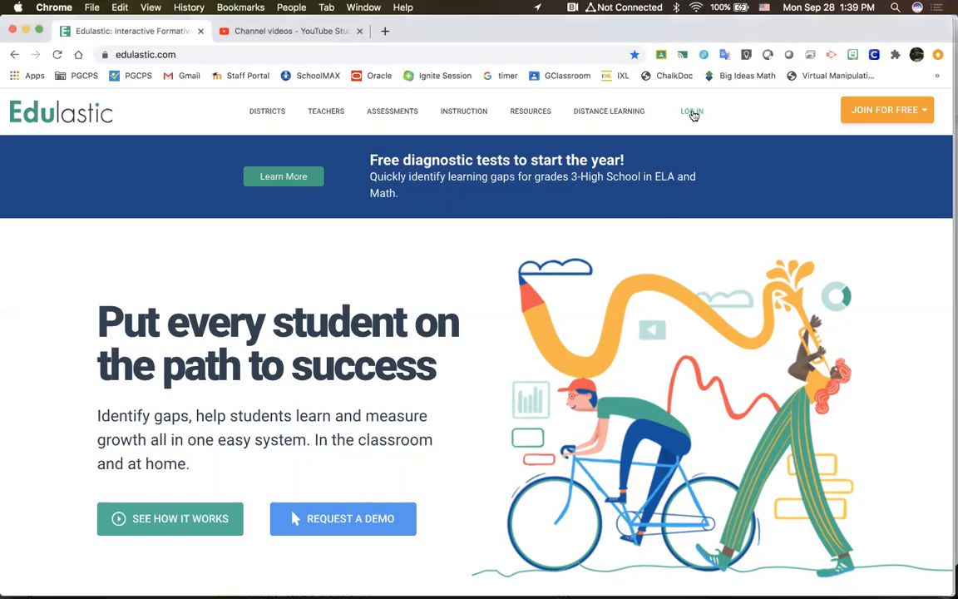
click(694, 115)
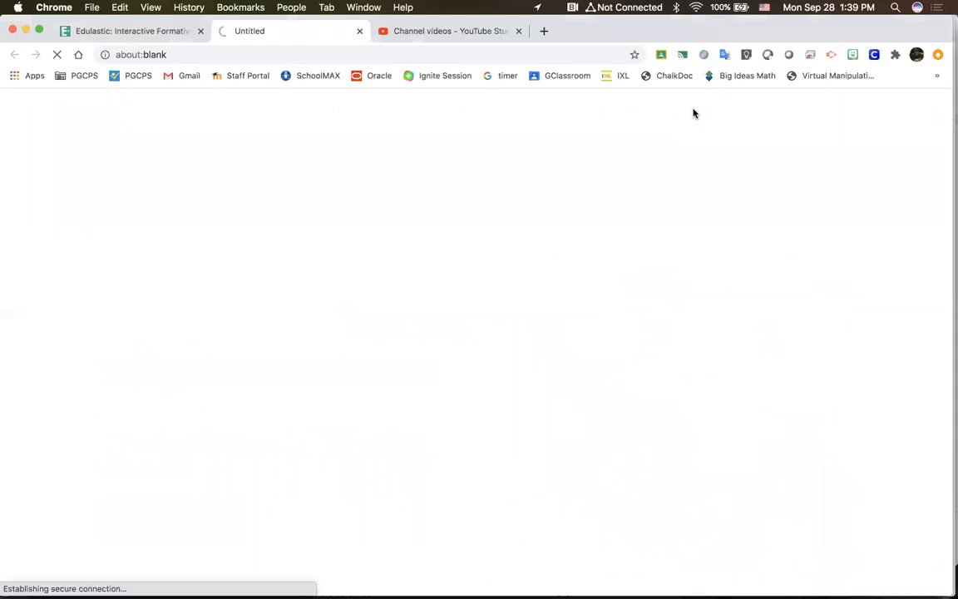
click(200, 32)
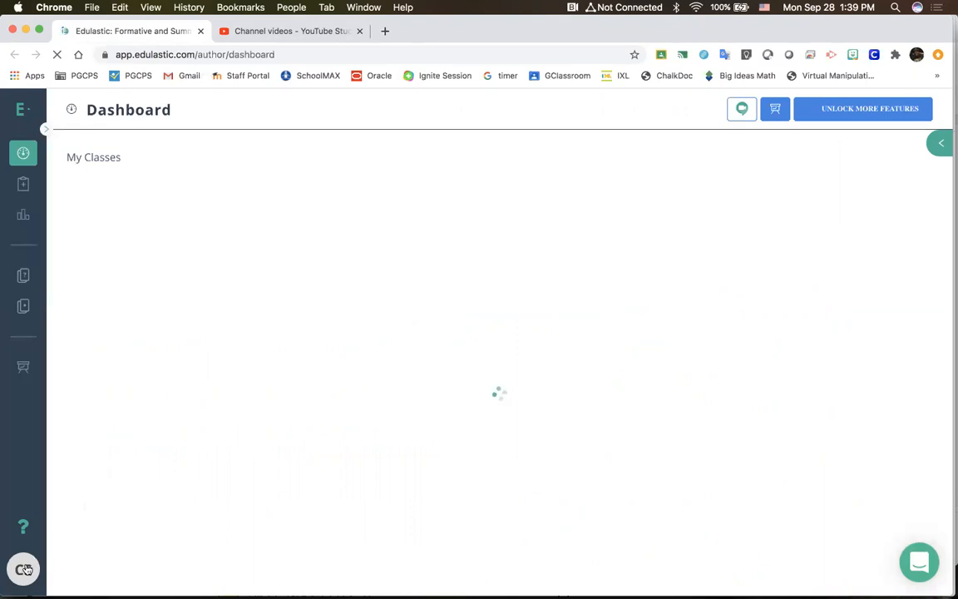
Step: Sign out of the current Edulastic account and sign back in through Google with the school account
click(31, 567)
click(57, 525)
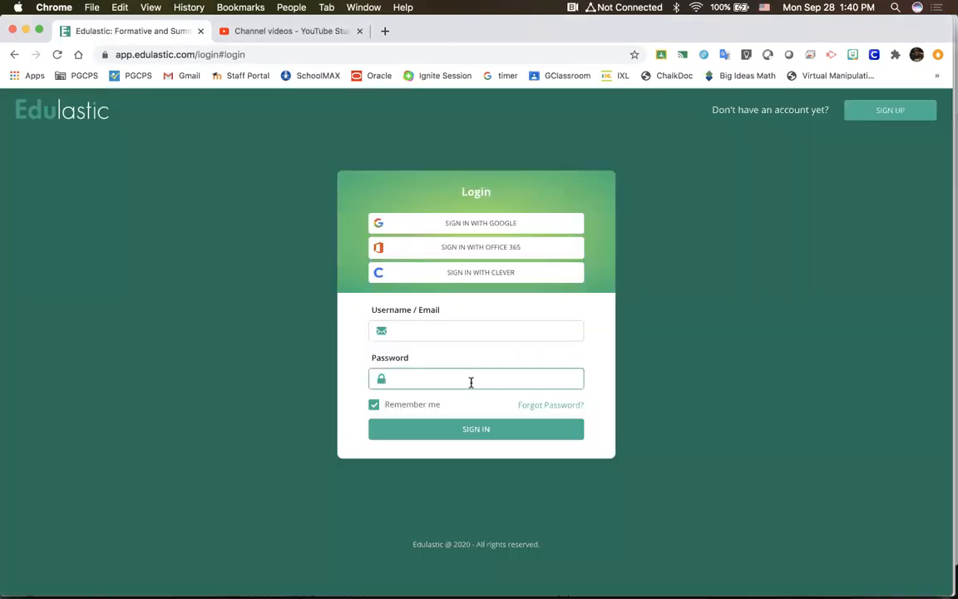
click(492, 228)
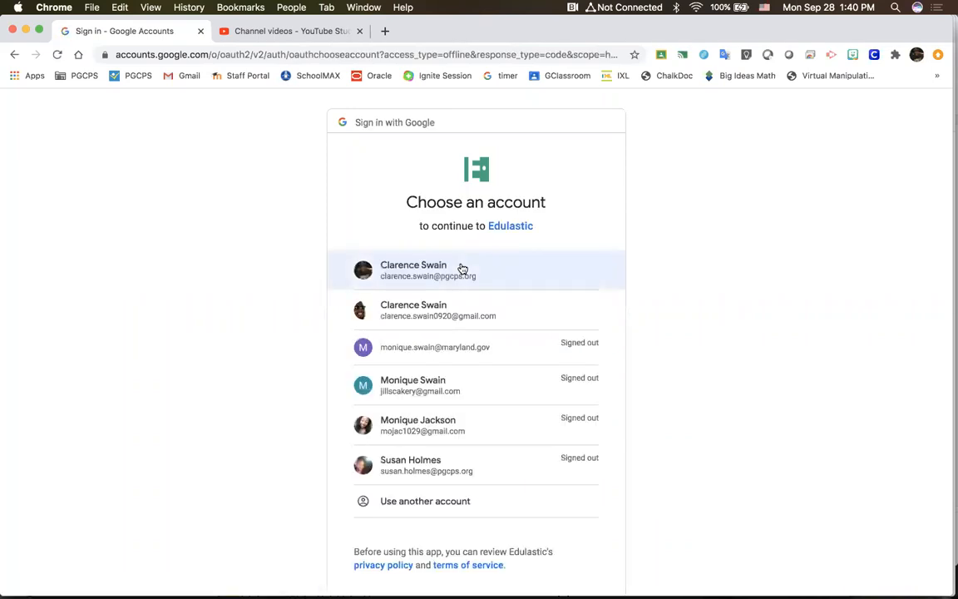
click(462, 267)
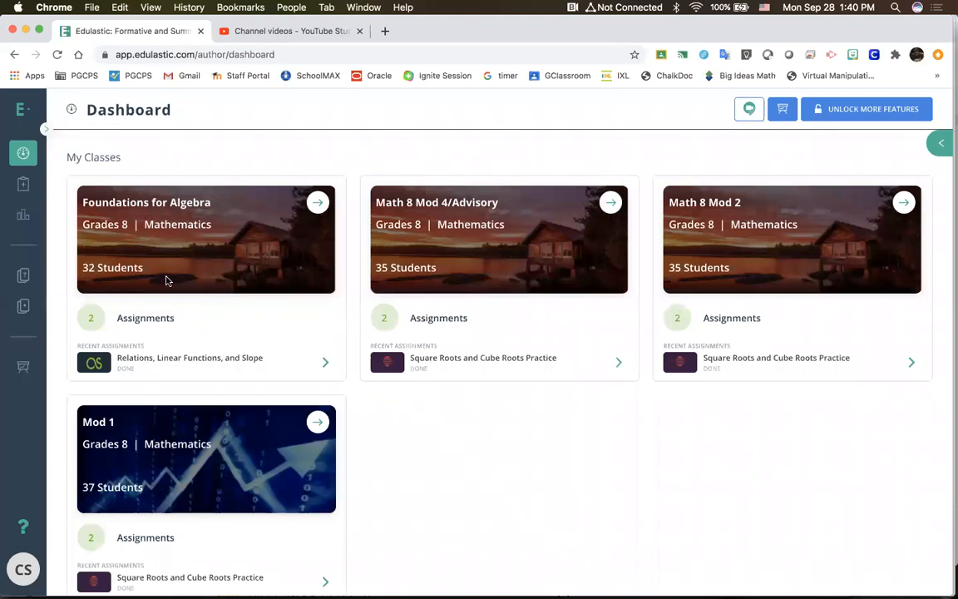
Step: In class management, start a bulk class sync with Google Classroom using the school Google account
click(24, 367)
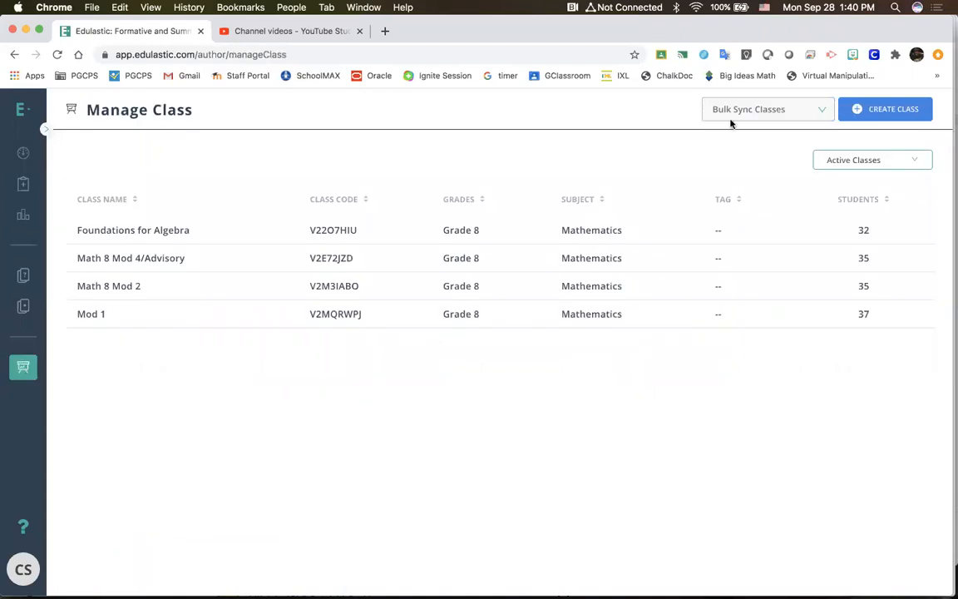
click(825, 117)
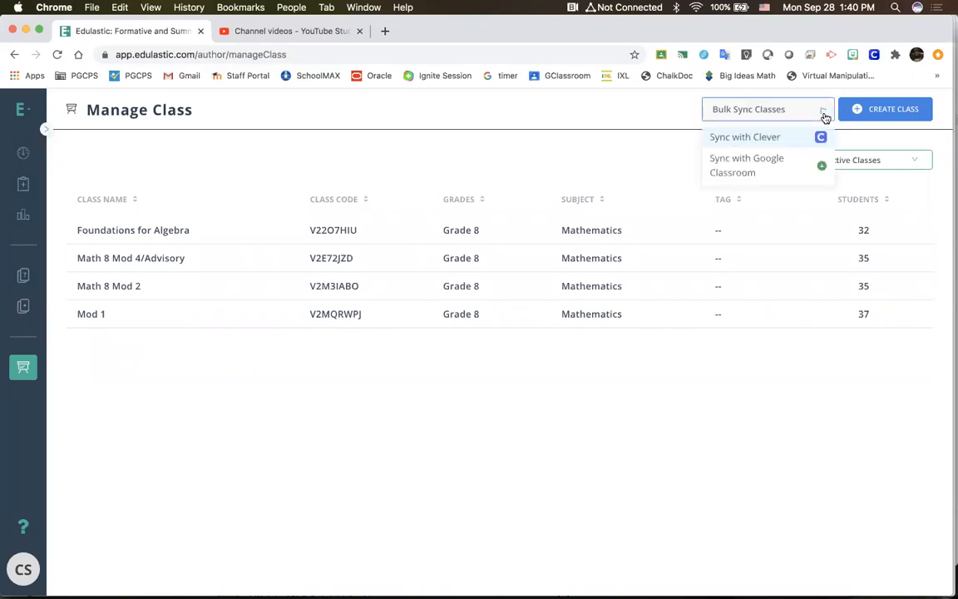
click(825, 117)
click(824, 118)
click(819, 170)
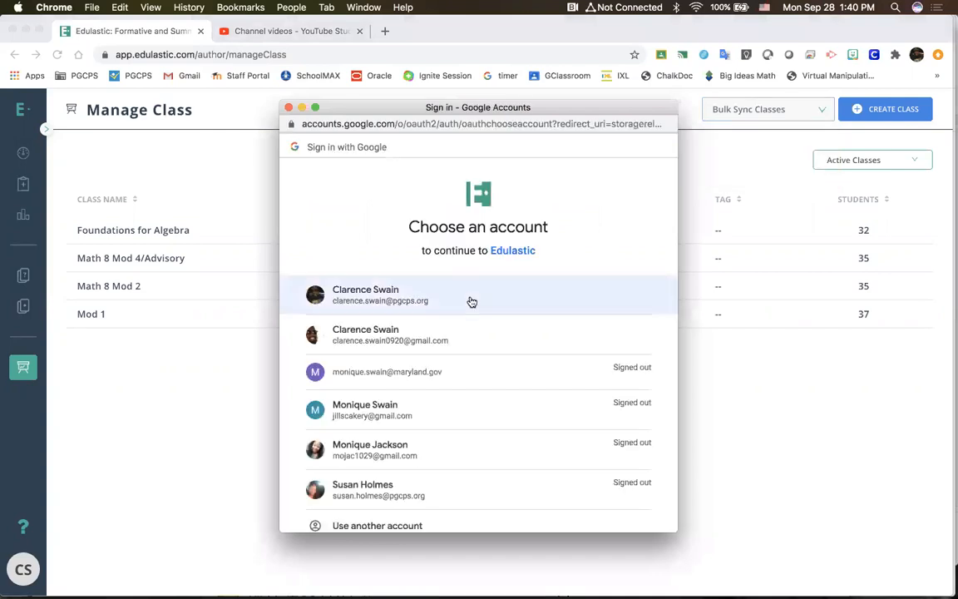
click(471, 300)
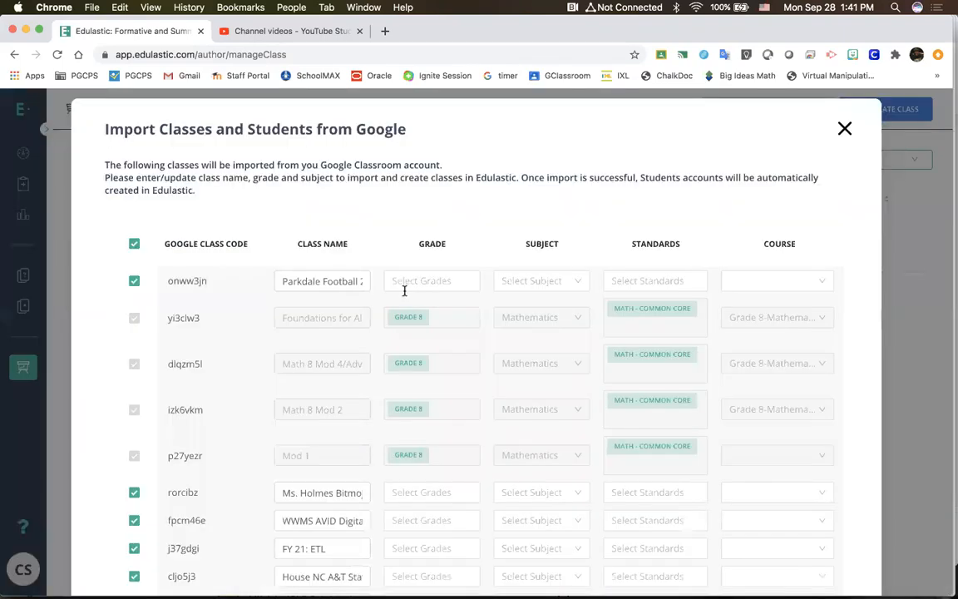
Step: Deselect all classes in the Google import list and select only the Discipline and PBIS class
scroll(247, 309, down, 3)
scroll(247, 308, down, 1)
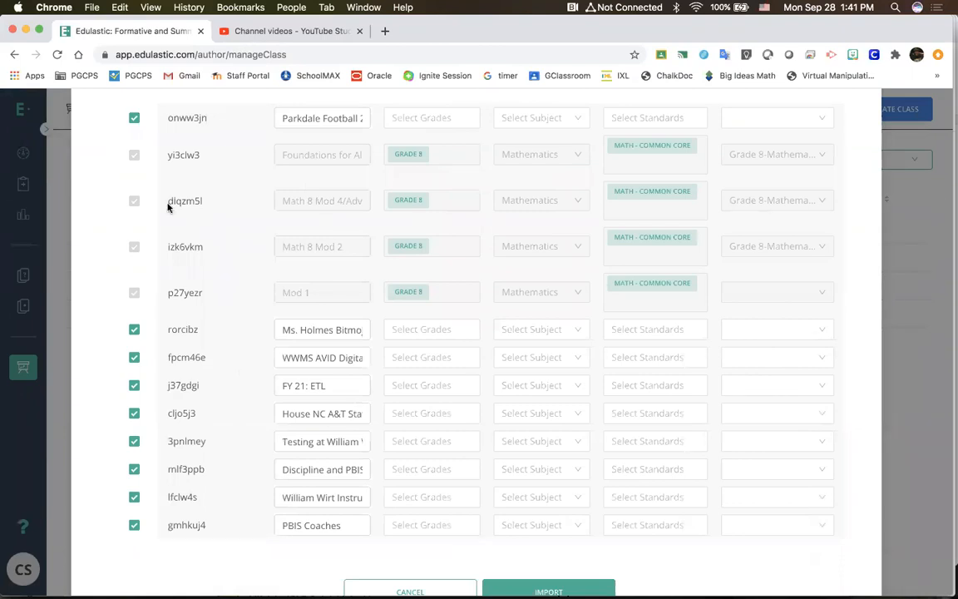
scroll(139, 368, up, 3)
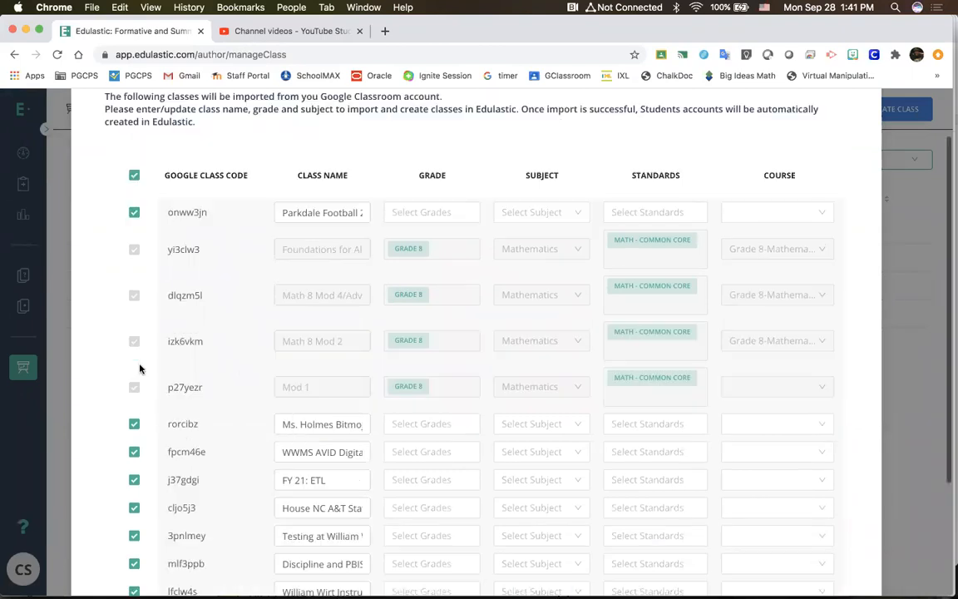
click(135, 175)
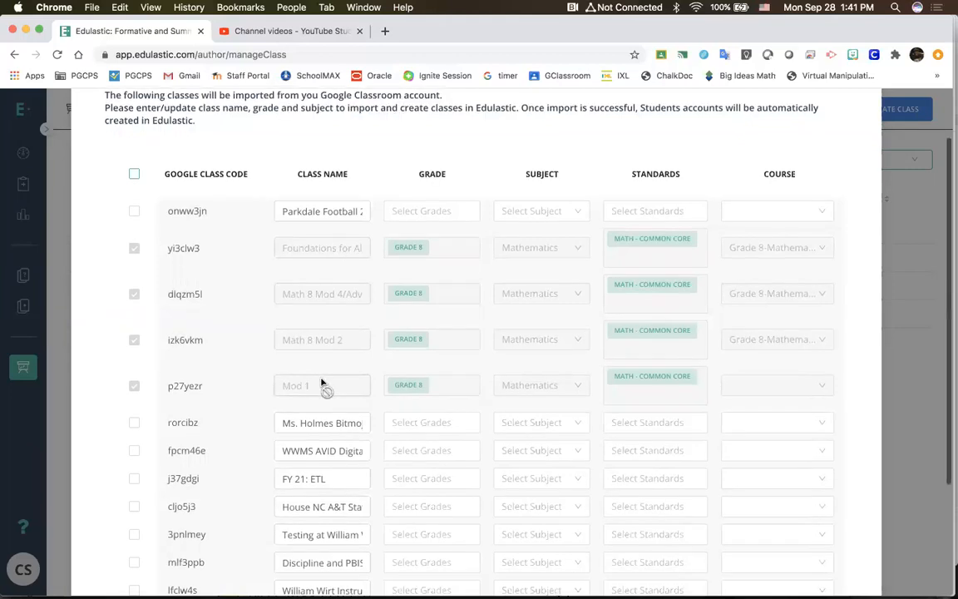
scroll(321, 383, down, 2)
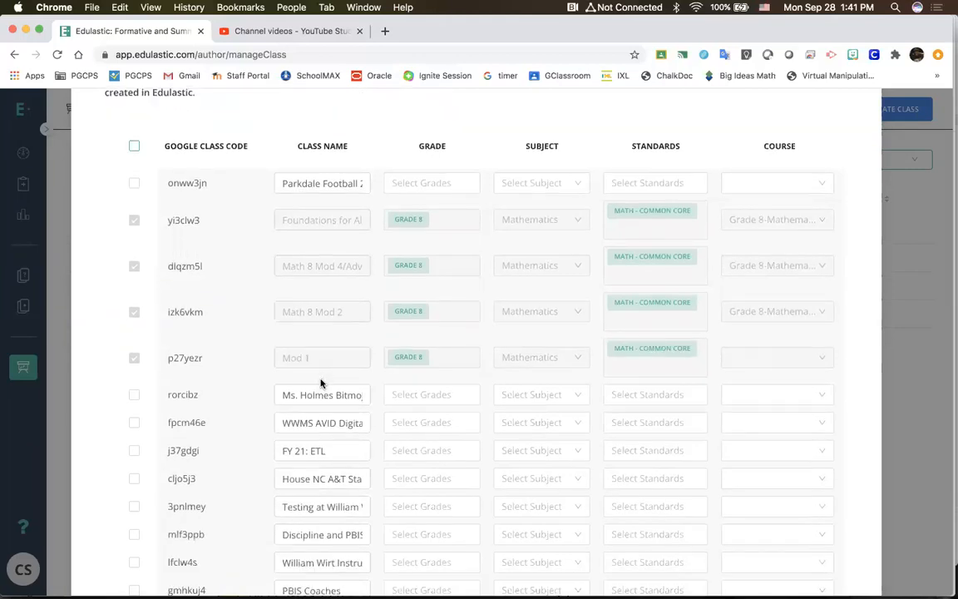
scroll(321, 383, down, 5)
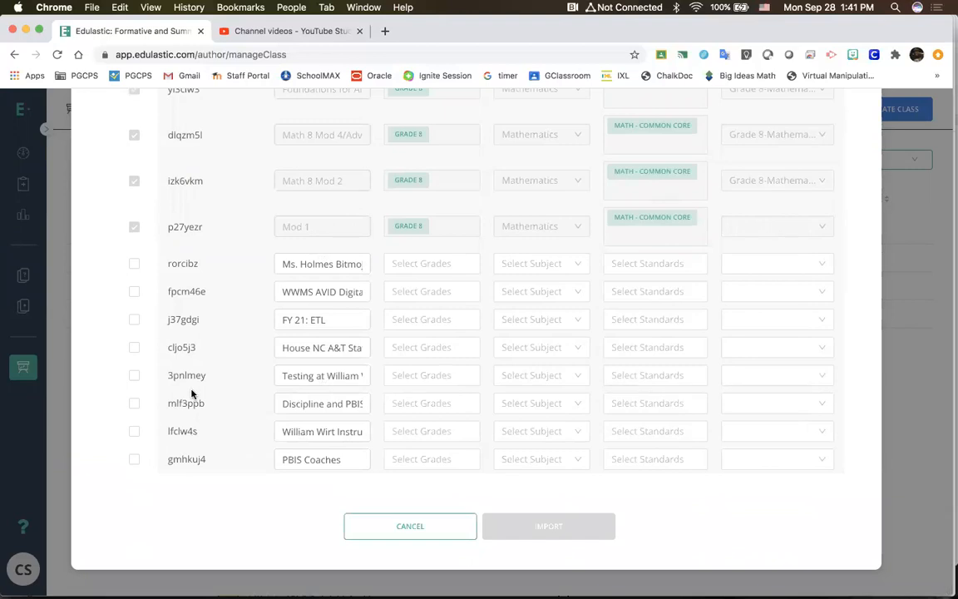
click(134, 405)
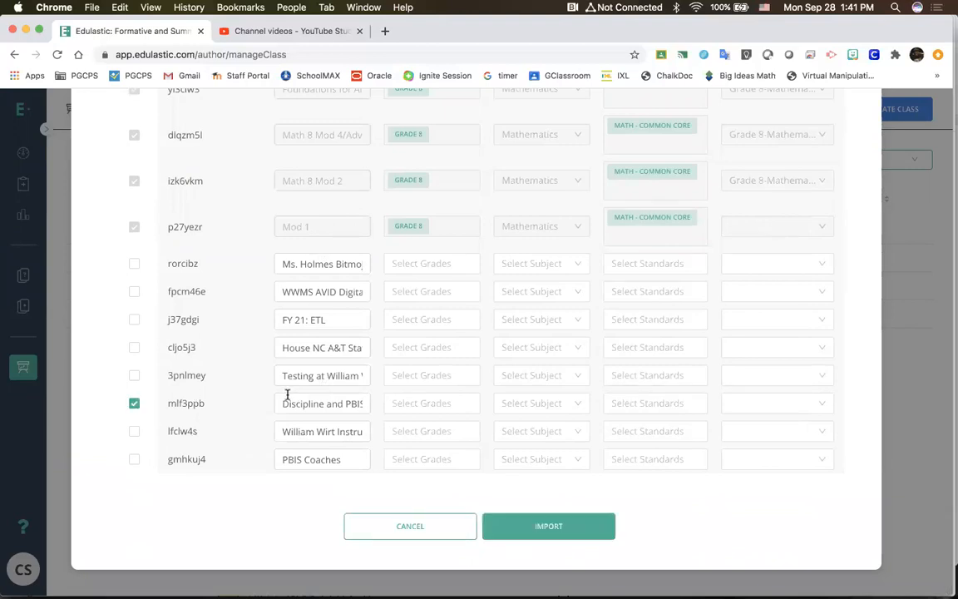
Step: Rename the selected Discipline and PBIS class as Test Class
triple_click(299, 401)
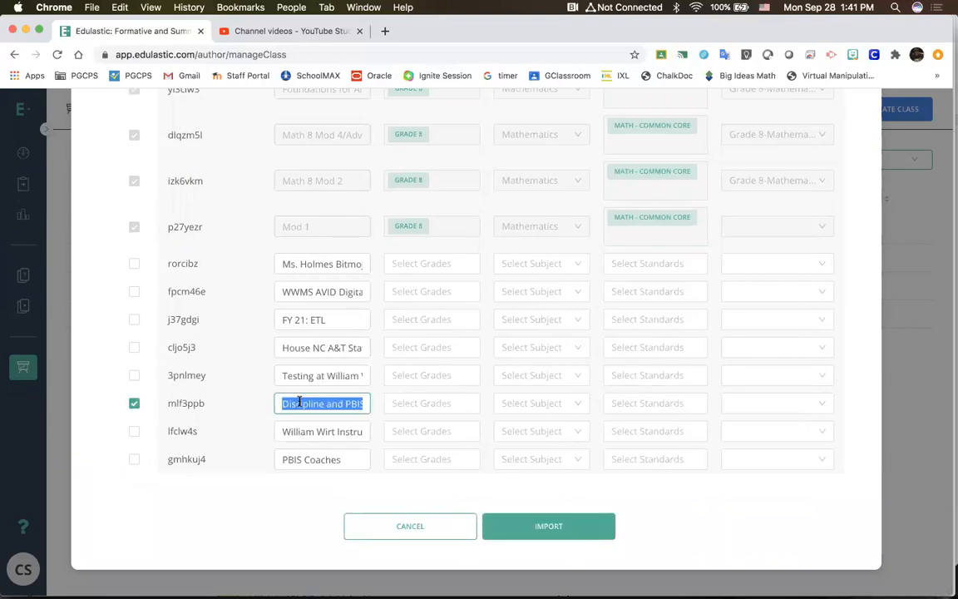
text(Test Class)
Step: Assign Grade 8, Grade 7 and Grade 6 to Test Class
click(465, 407)
click(442, 531)
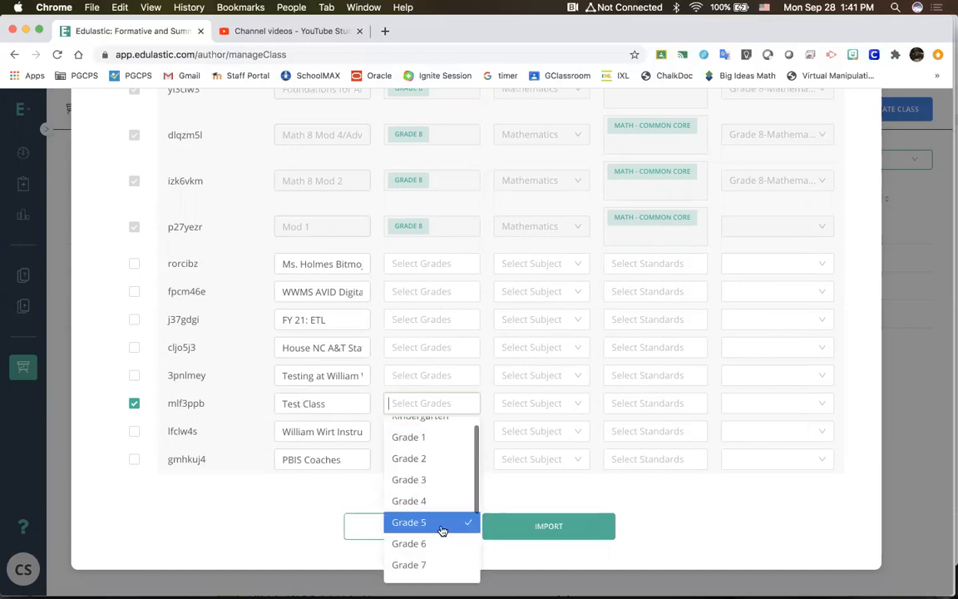
scroll(442, 531, down, 2)
scroll(442, 530, up, 2)
click(443, 523)
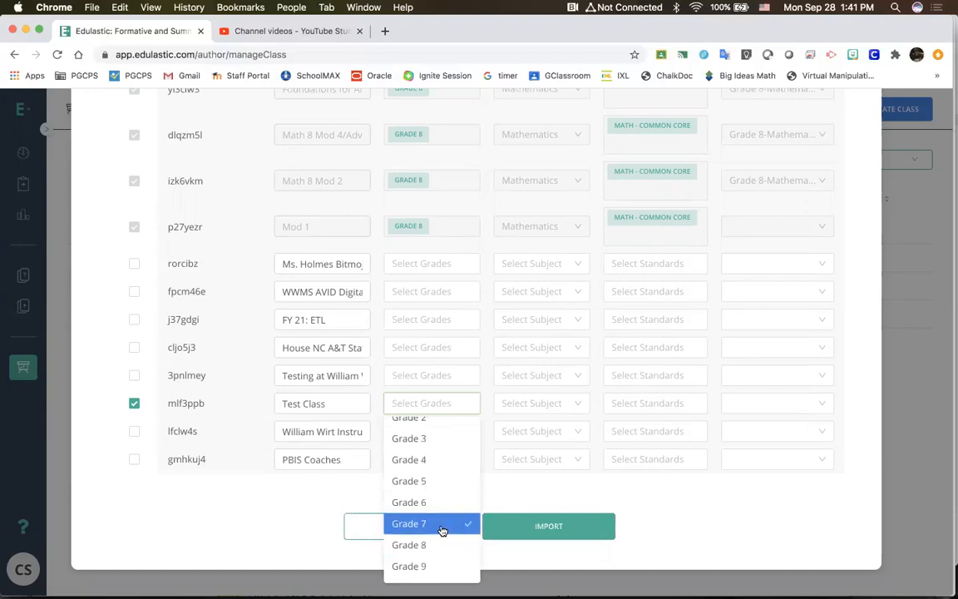
click(437, 544)
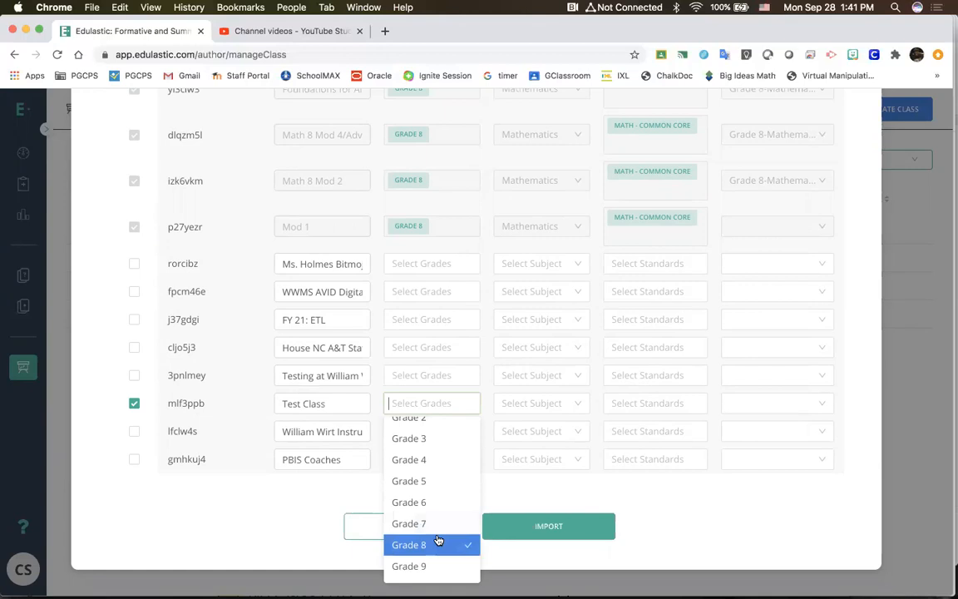
click(434, 523)
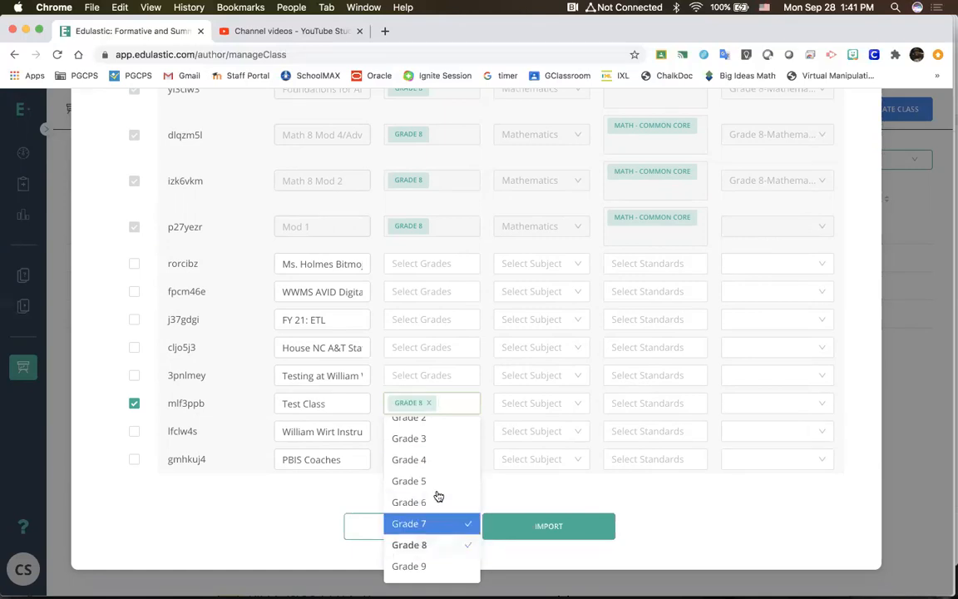
click(441, 502)
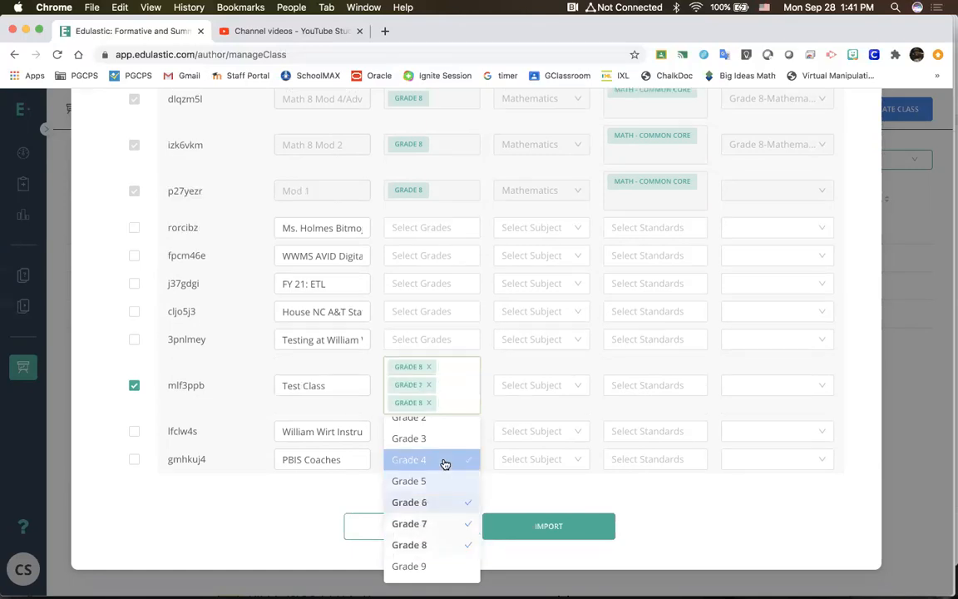
Step: Set the subject of Test Class to Social Studies
click(572, 396)
click(549, 385)
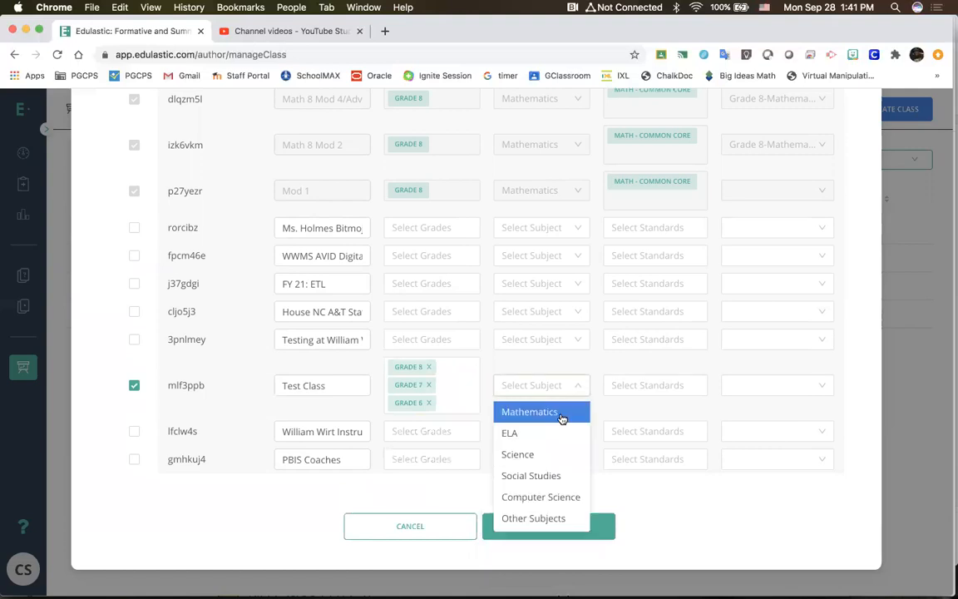
click(549, 482)
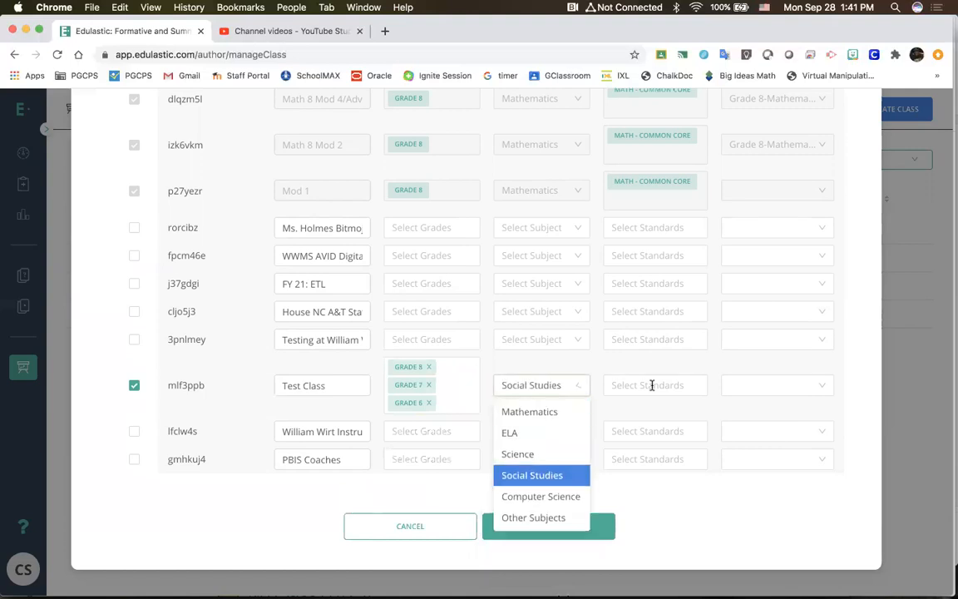
Step: Set the standards of Test Class to Maryland Social Studies
click(651, 385)
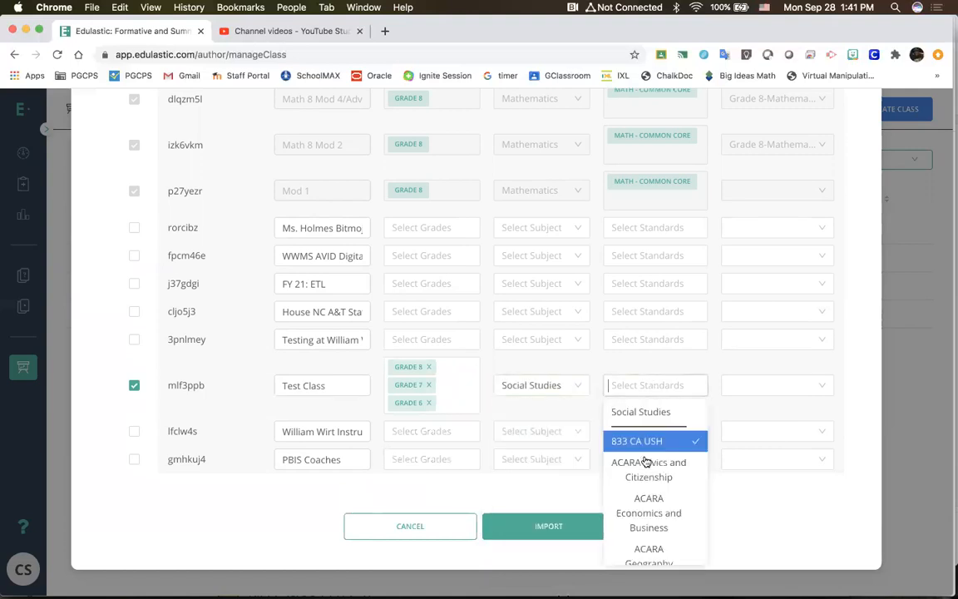
scroll(643, 485, down, 1)
scroll(642, 485, down, 2)
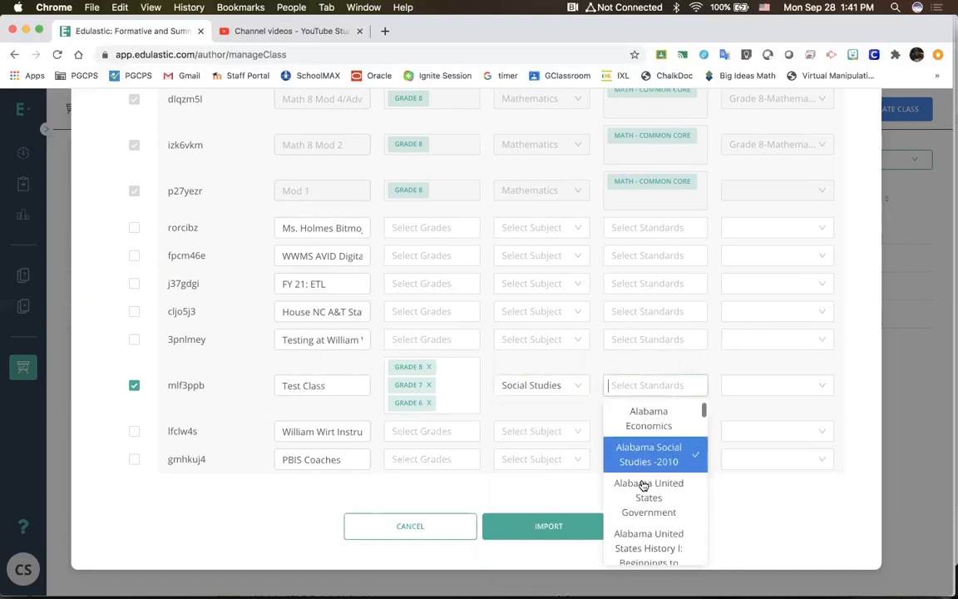
scroll(643, 485, down, 2)
scroll(643, 486, down, 2)
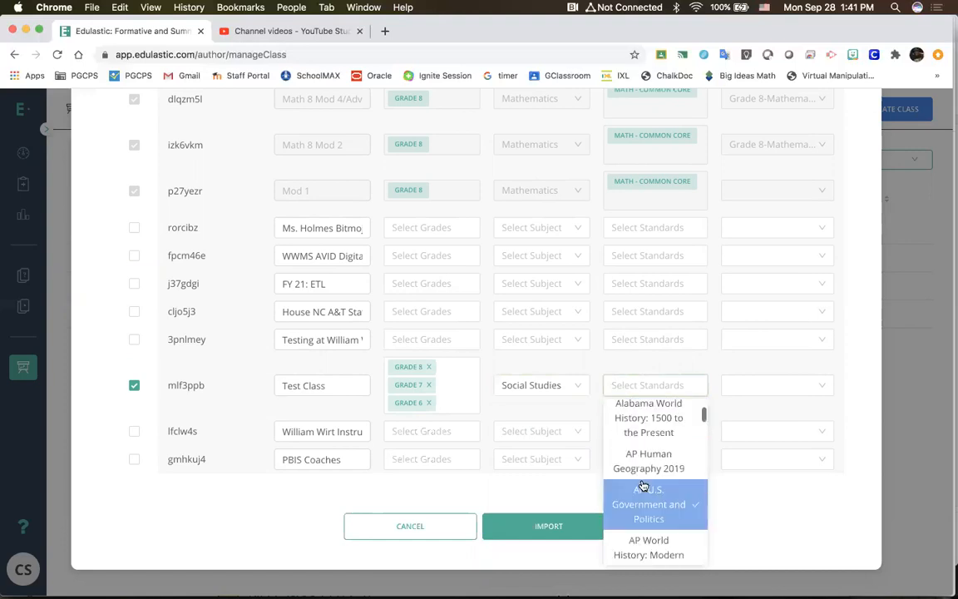
scroll(642, 486, down, 2)
scroll(642, 486, down, 2)
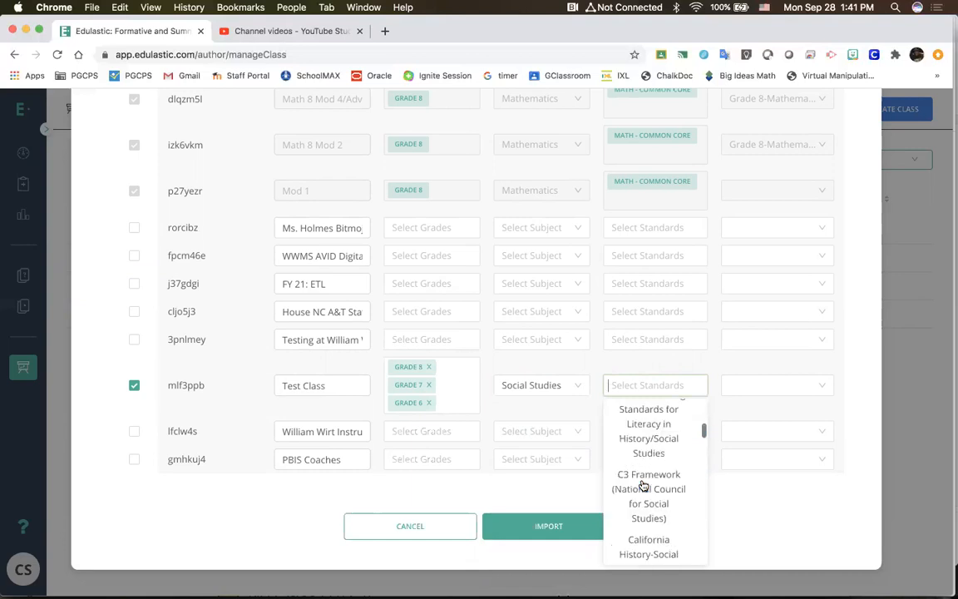
scroll(642, 485, down, 2)
scroll(643, 485, down, 2)
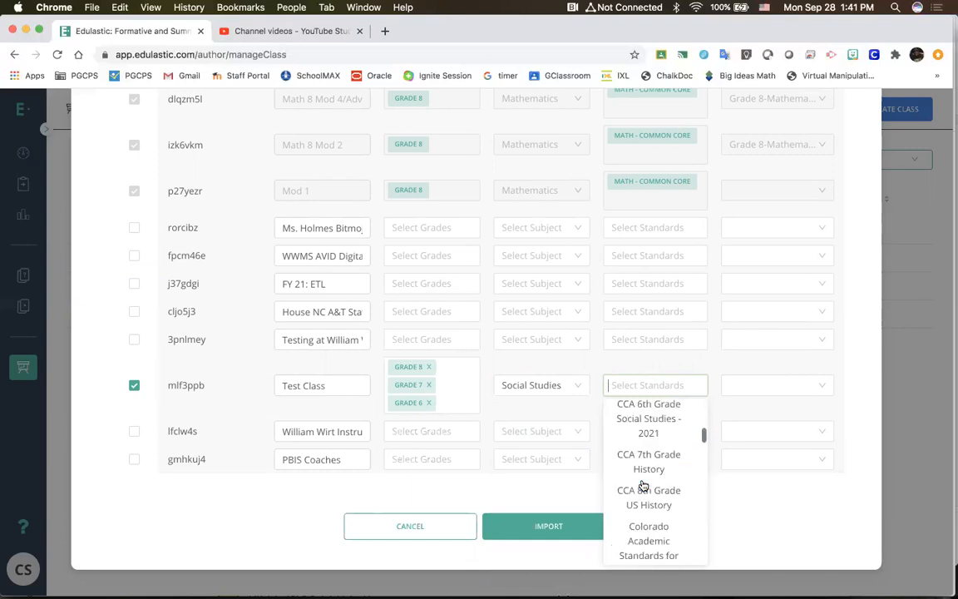
scroll(643, 485, down, 2)
scroll(642, 447, down, 3)
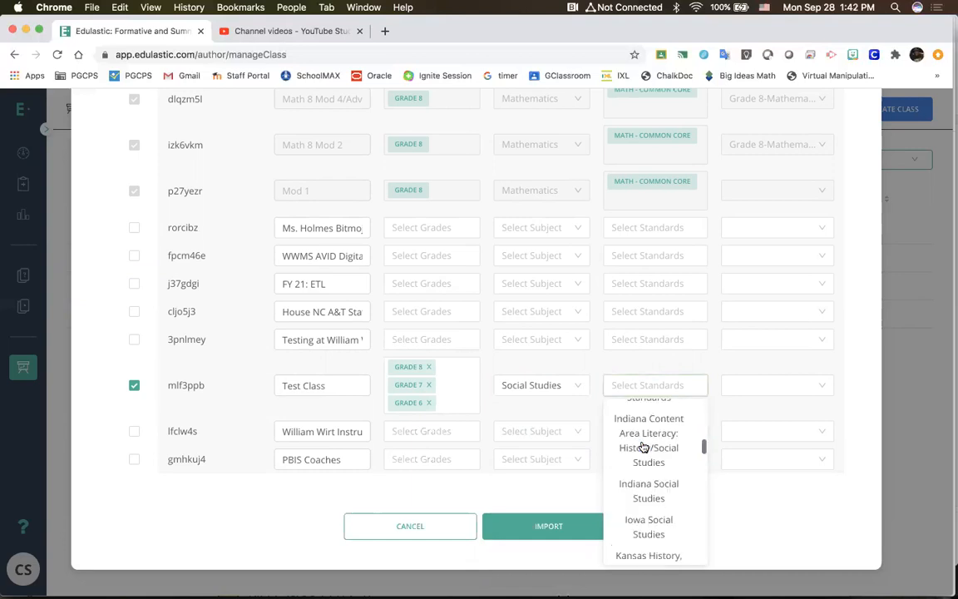
scroll(643, 447, down, 2)
scroll(643, 445, down, 3)
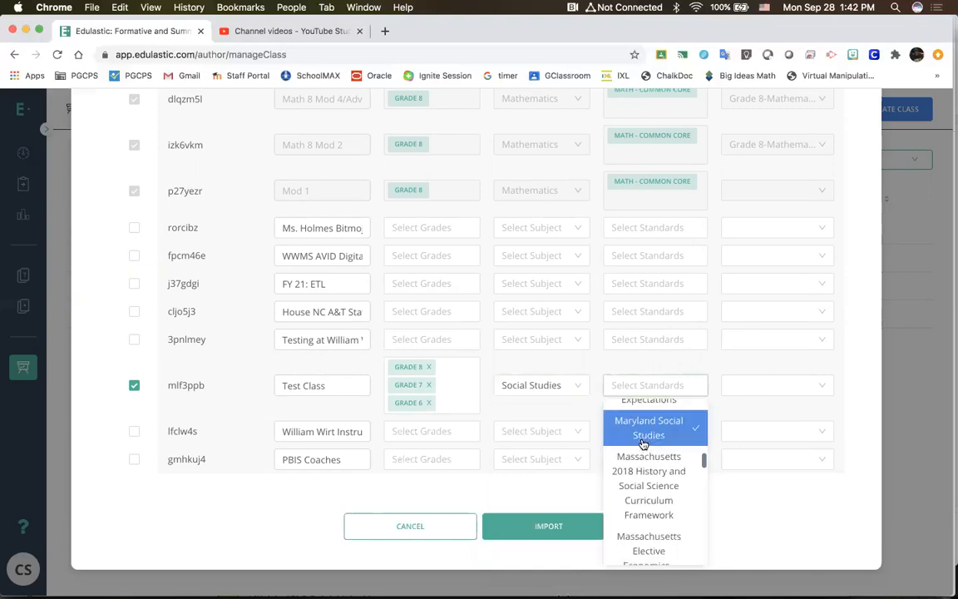
scroll(645, 449, up, 1)
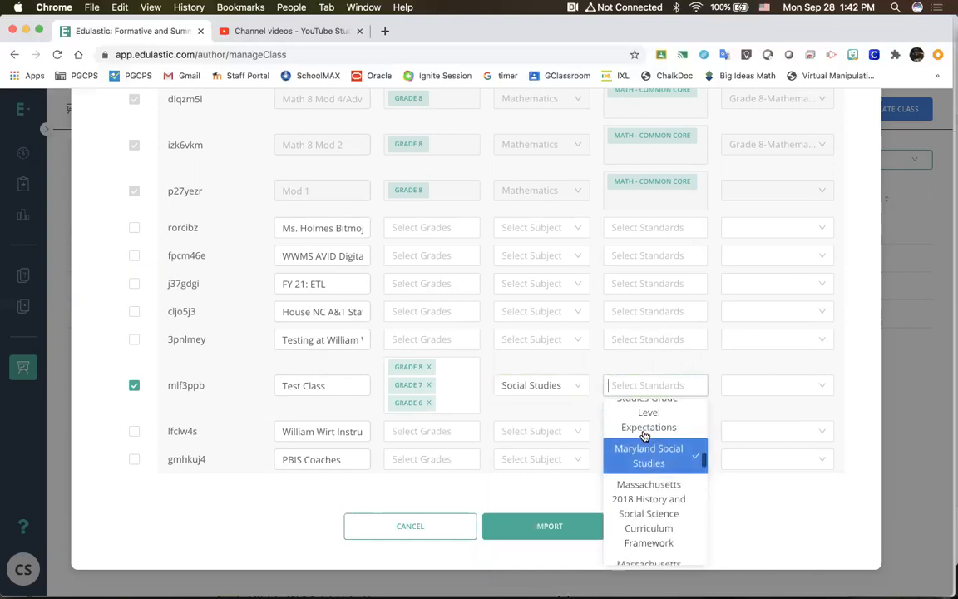
scroll(645, 473, up, 1)
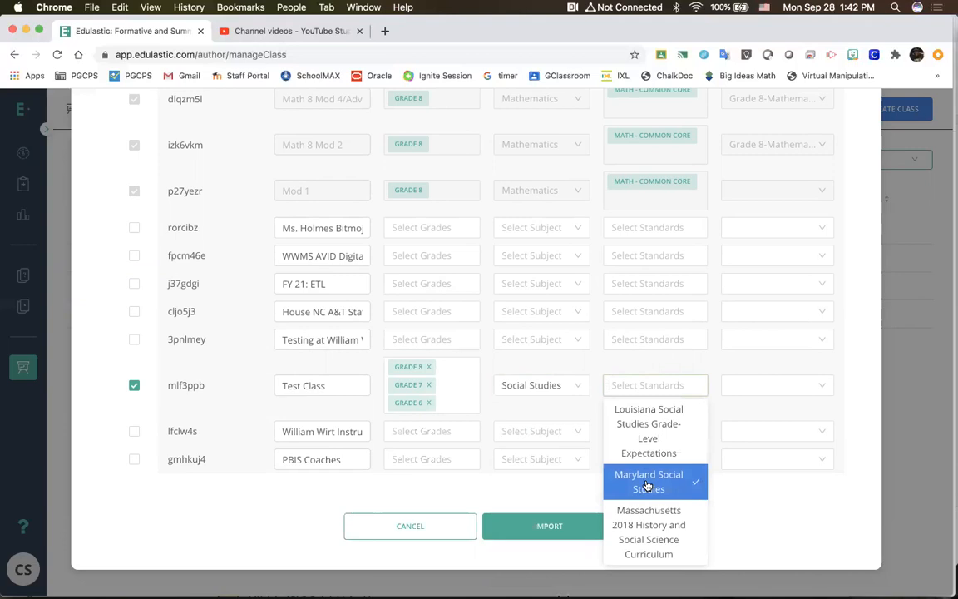
click(647, 483)
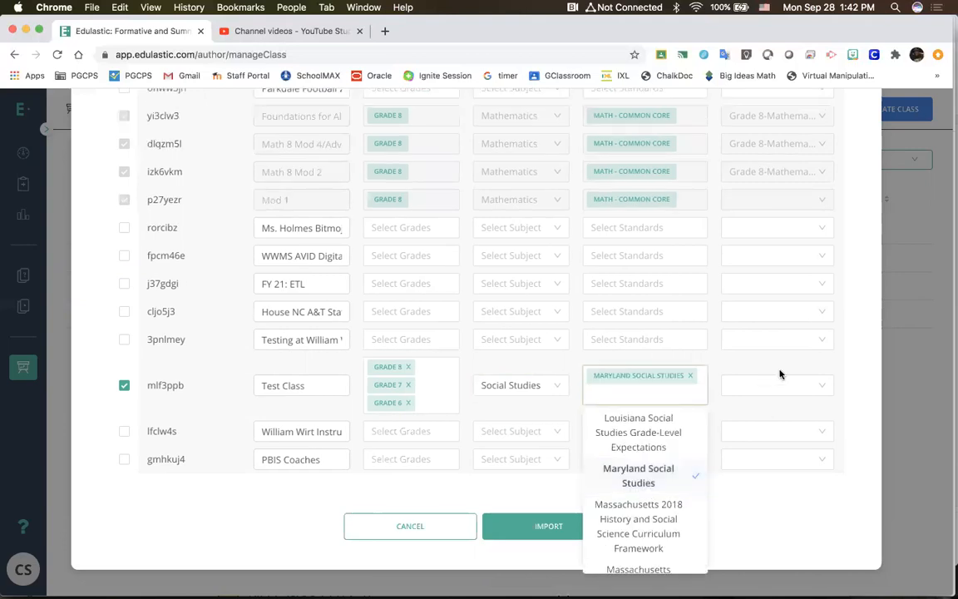
Step: Set the course of Test Class to Other-Social Studies-Maryland Social Studies
click(796, 401)
click(795, 386)
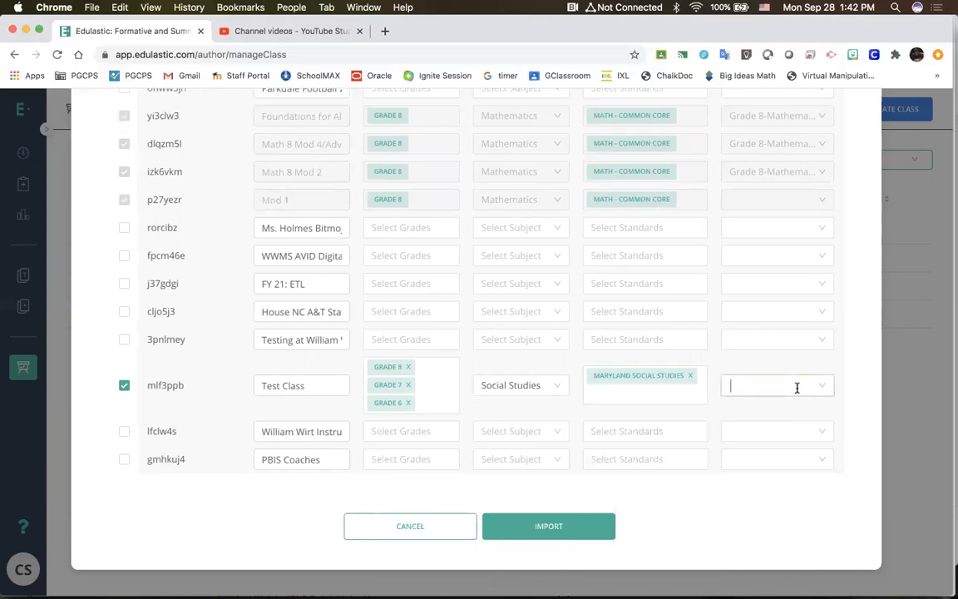
scroll(777, 506, down, 2)
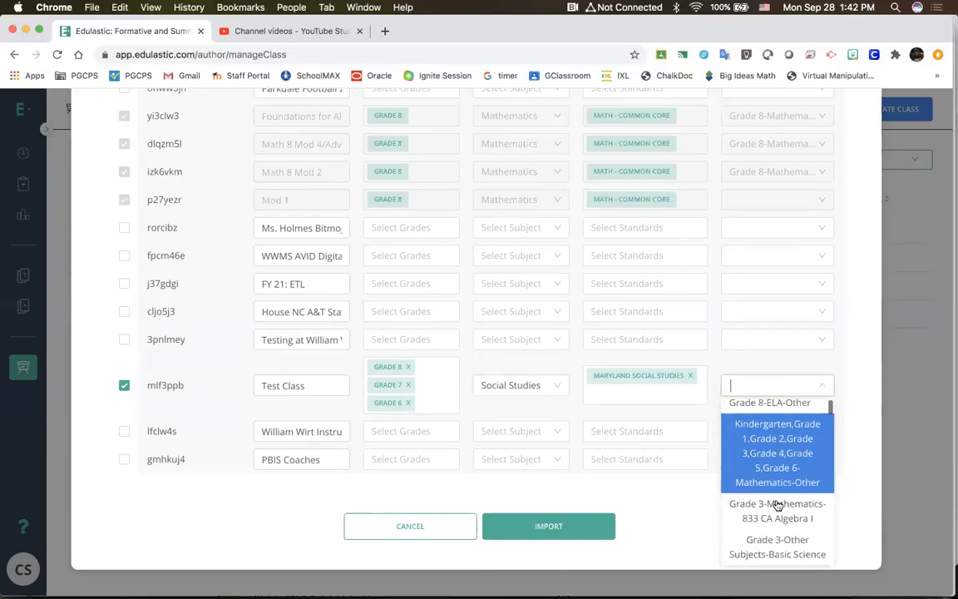
scroll(777, 506, down, 2)
scroll(778, 505, down, 1)
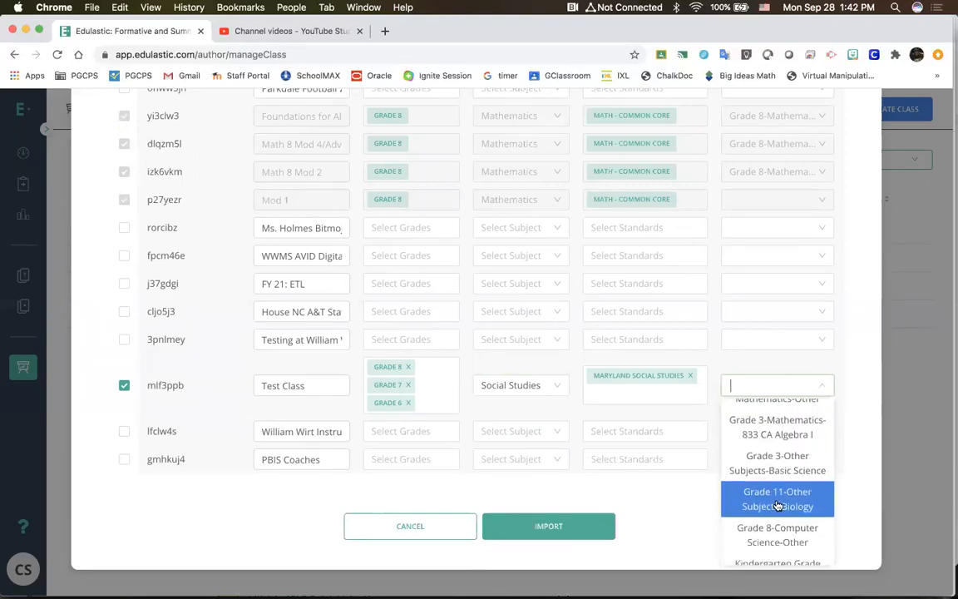
scroll(777, 505, down, 2)
scroll(778, 499, down, 3)
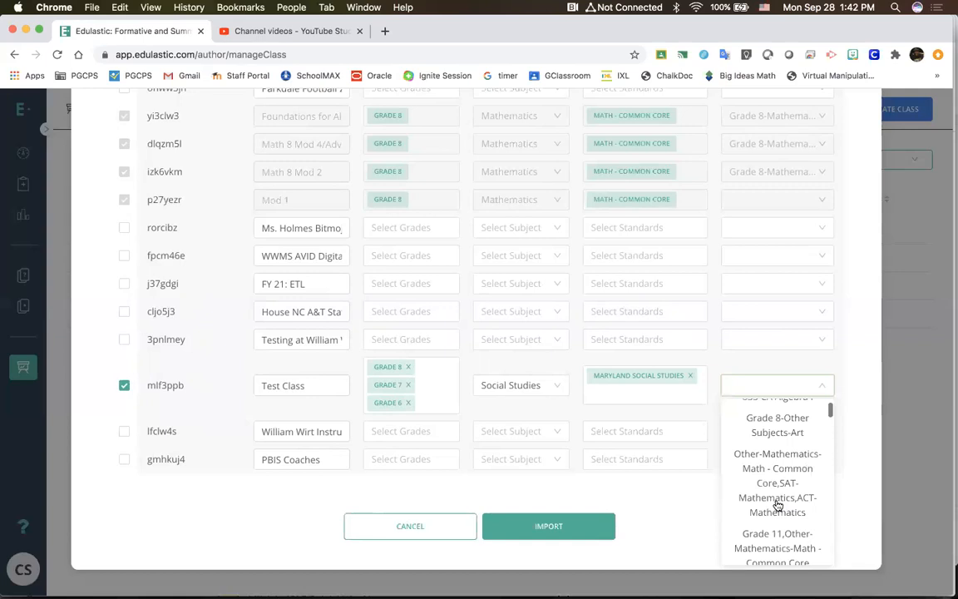
scroll(780, 445, up, 10)
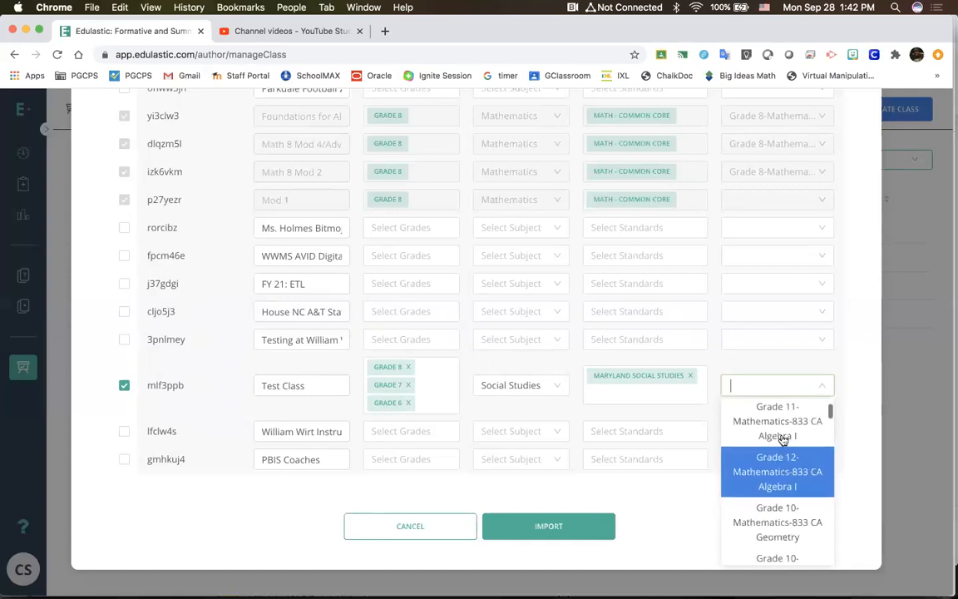
key(Up)
text(soi)
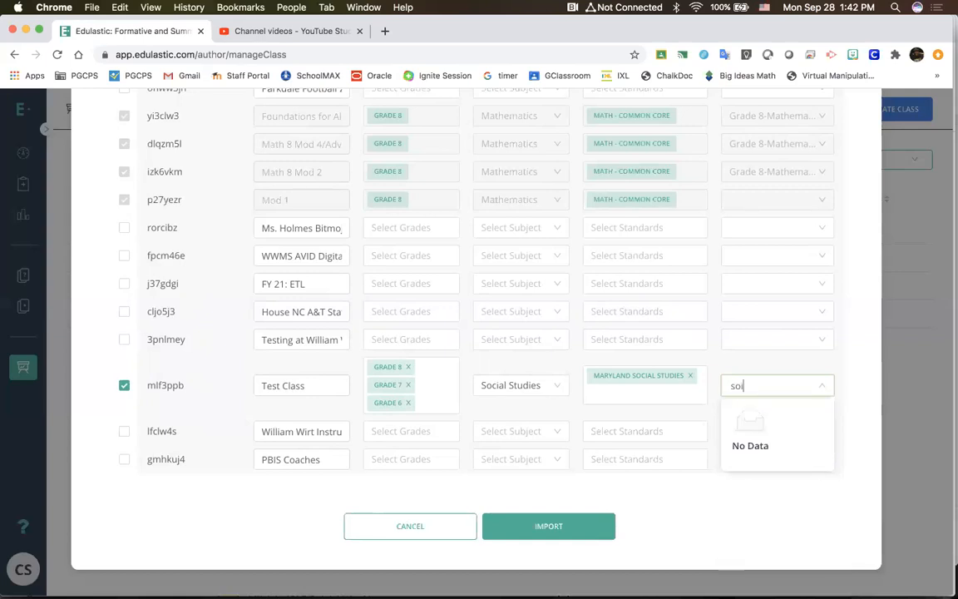
key(BackSpace)
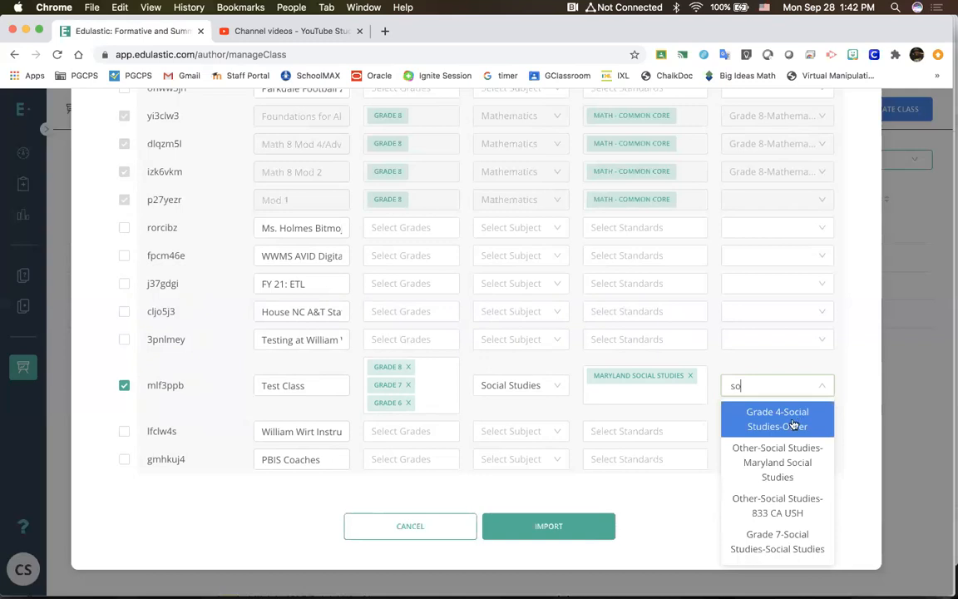
click(776, 471)
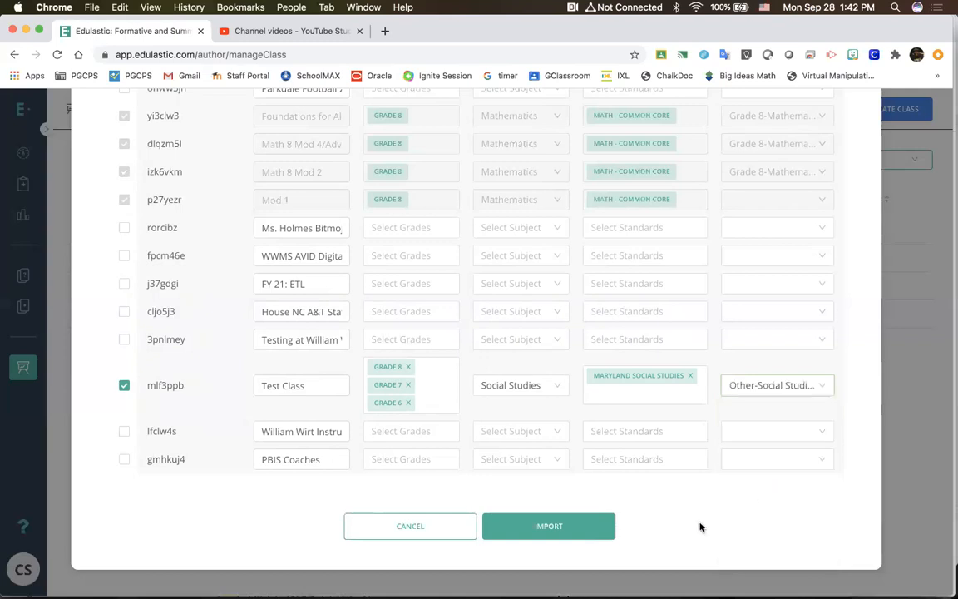
Step: Review the settings of Test Class and import it from Google Classroom
scroll(666, 519, up, 2)
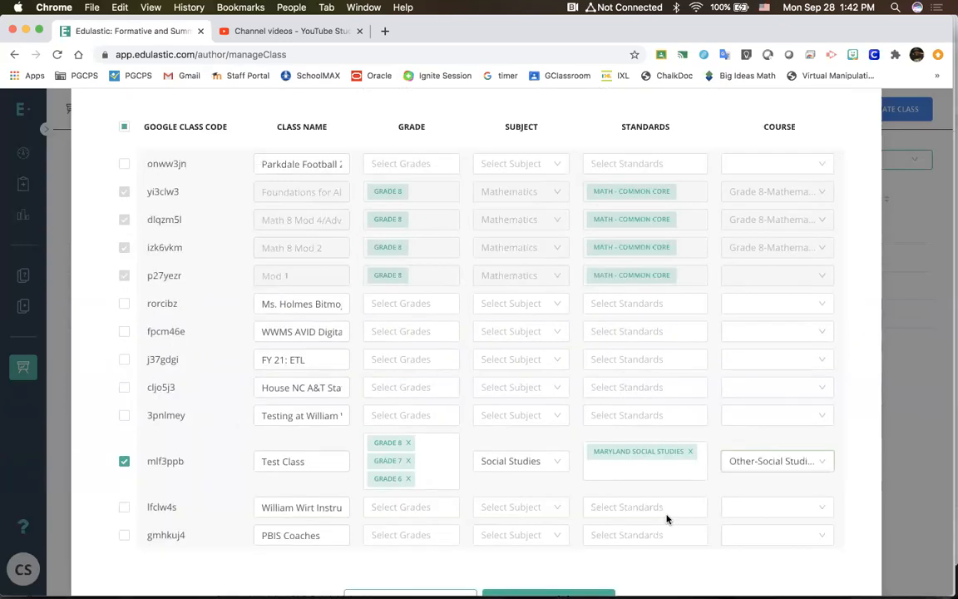
scroll(584, 538, down, 2)
click(584, 538)
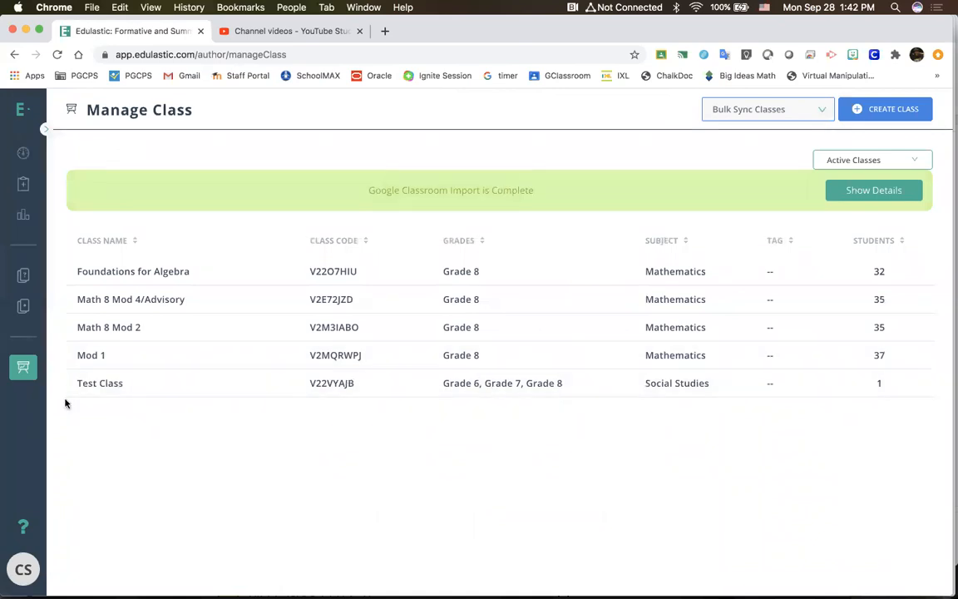
Step: View the imported Test Class on the dashboard and open the assignments list
click(27, 153)
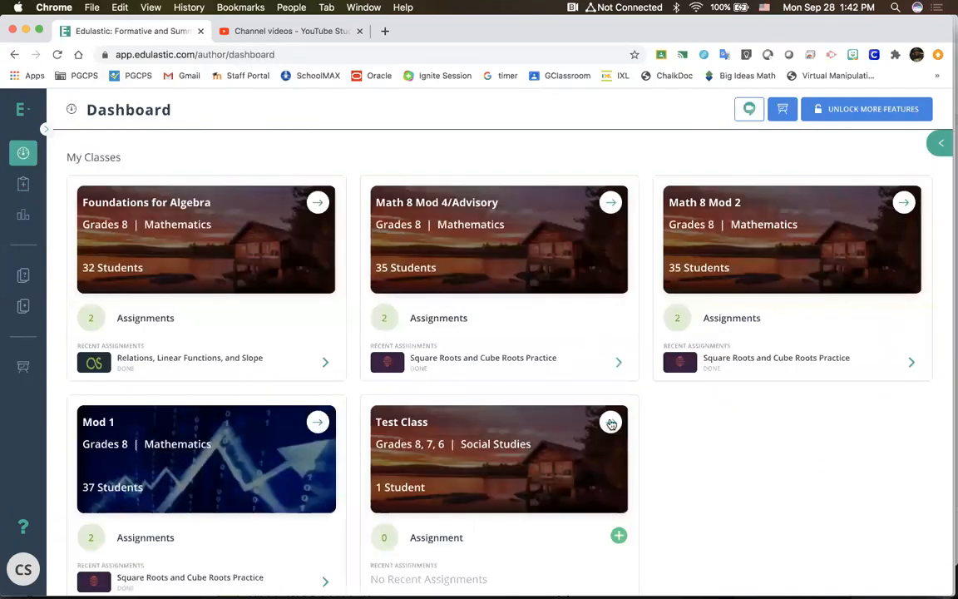
scroll(507, 424, down, 1)
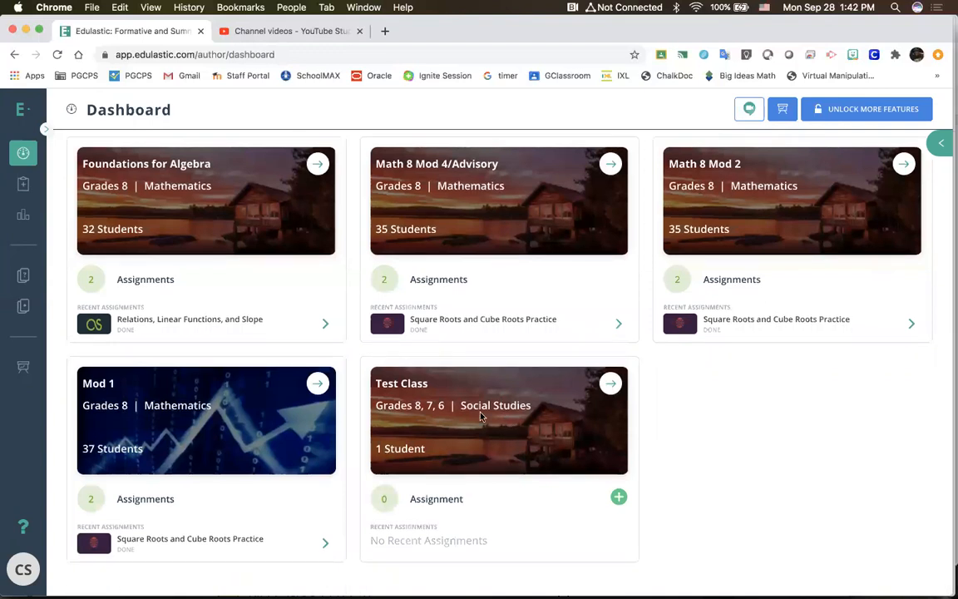
scroll(452, 505, up, 1)
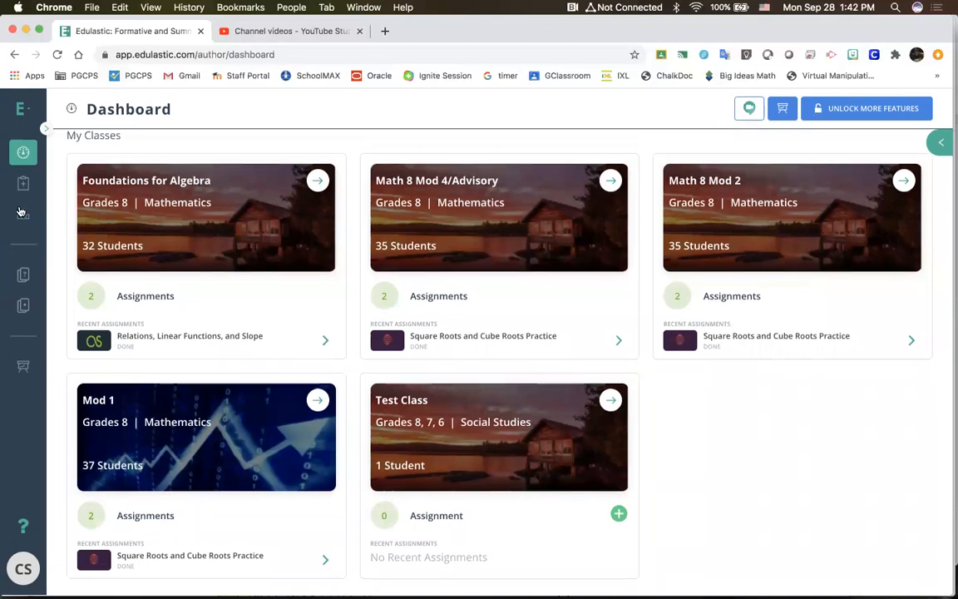
click(24, 308)
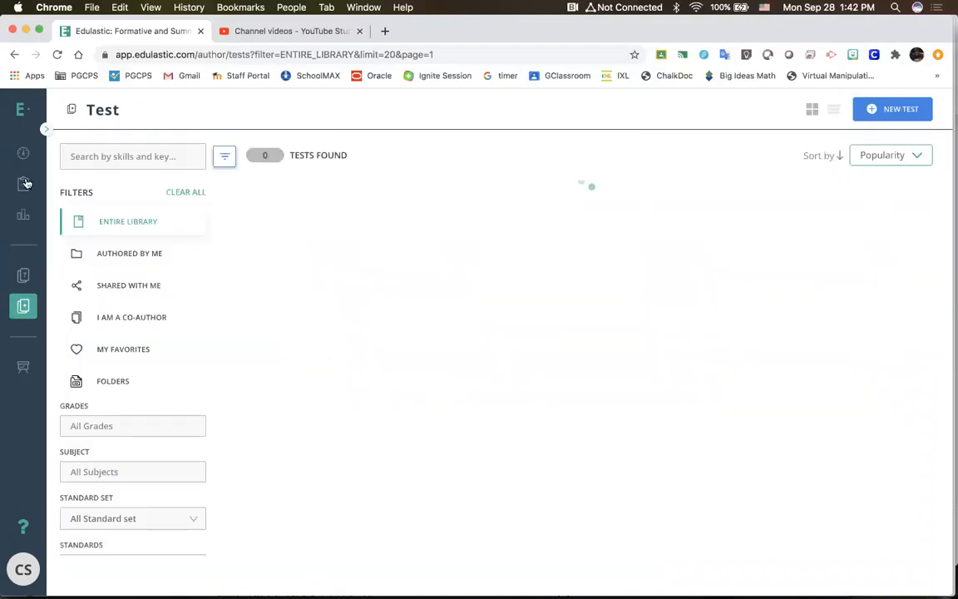
click(25, 183)
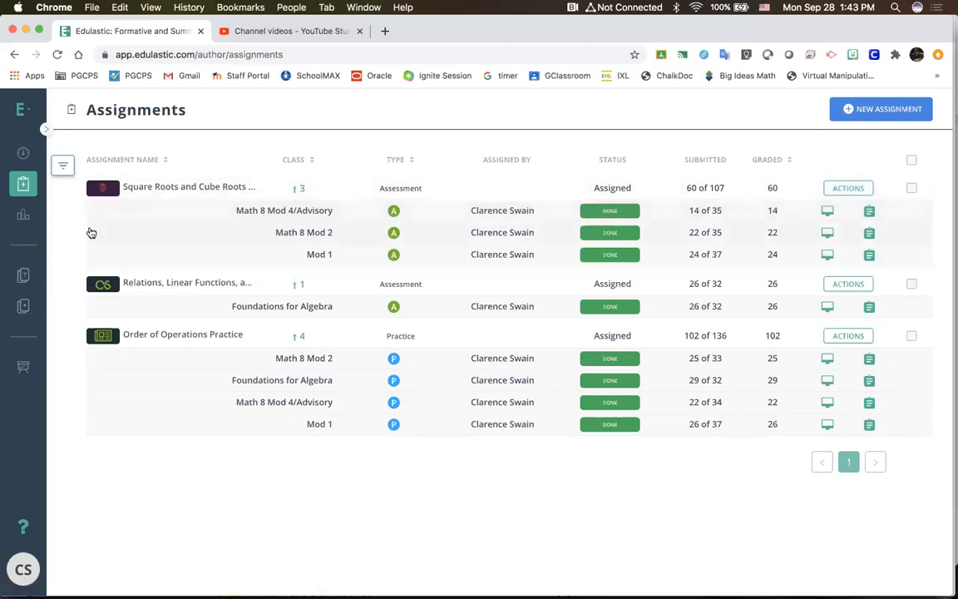
Step: Examine the single assessment, multiple assessment, standards mastery and student profile reports on the Insights page
click(25, 219)
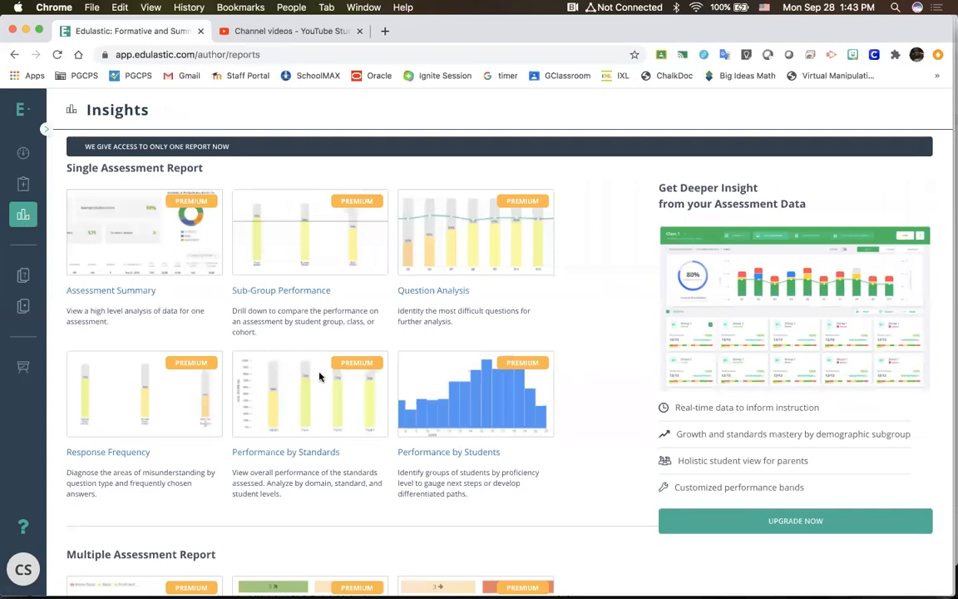
scroll(321, 377, down, 6)
scroll(317, 338, up, 7)
scroll(317, 341, down, 5)
scroll(317, 341, down, 2)
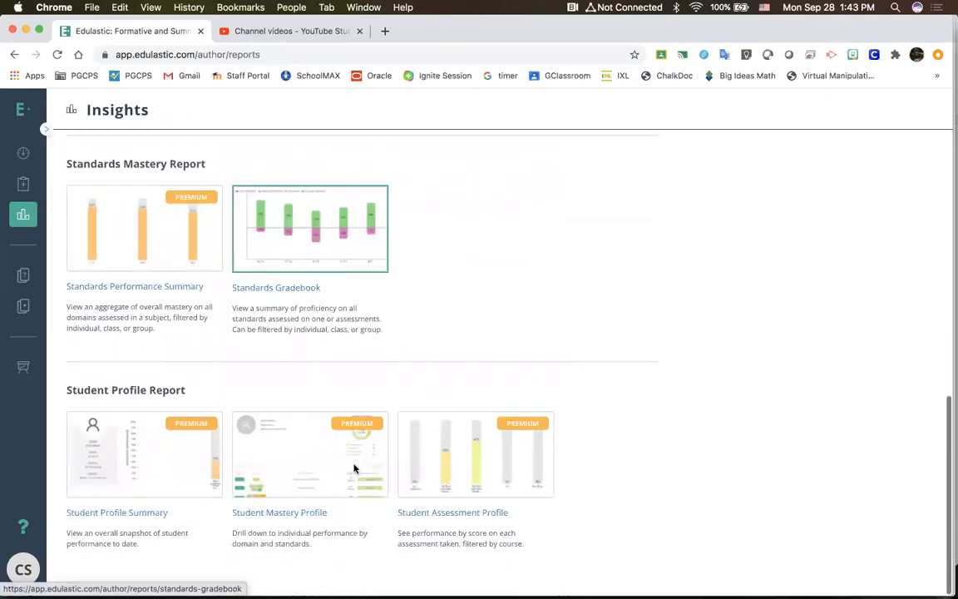
scroll(162, 201, up, 6)
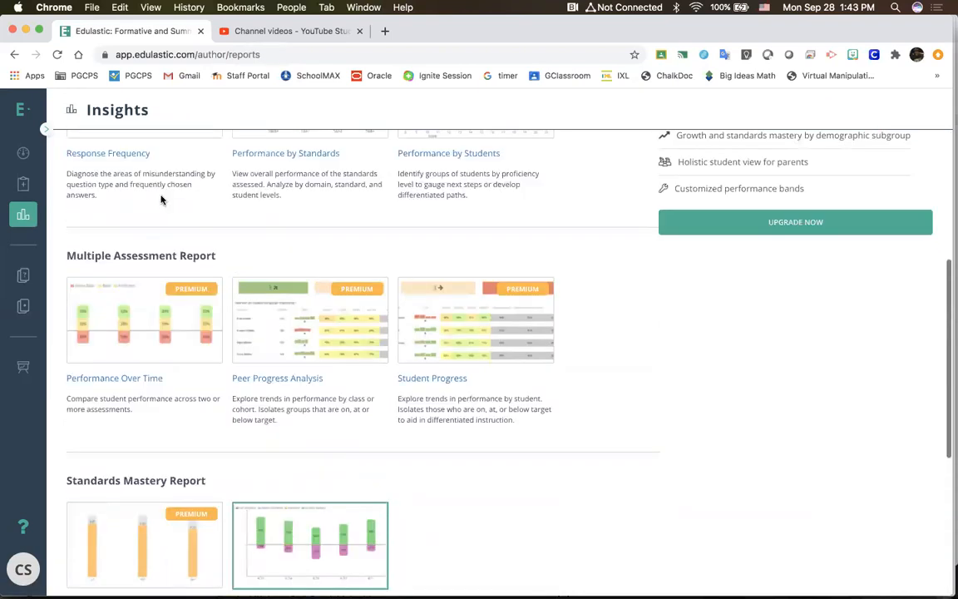
scroll(161, 201, up, 2)
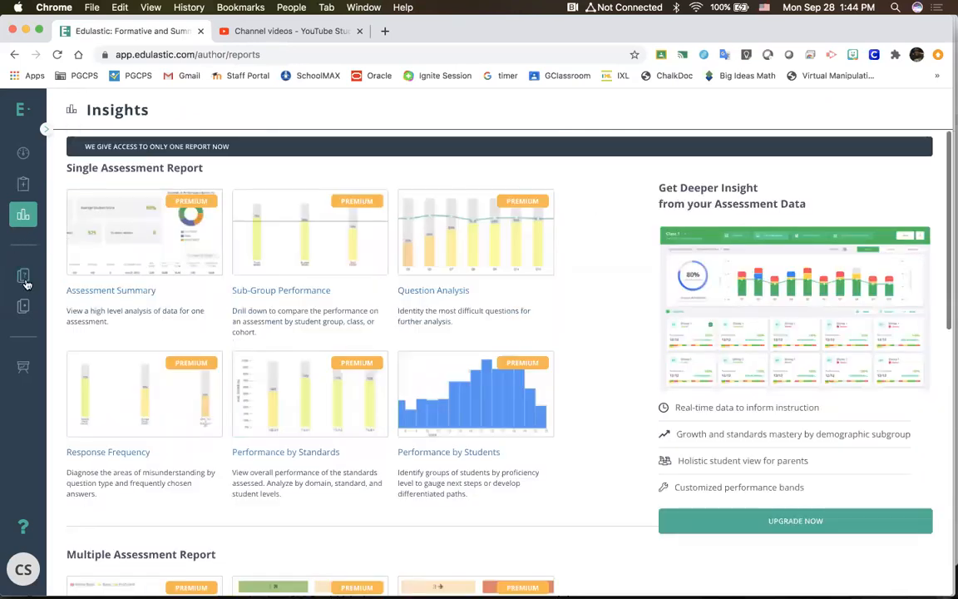
Step: Add the first two items of the item library, "-5 + (-4) = ?" and "Add: 12 + (-25)", to a new test
click(28, 317)
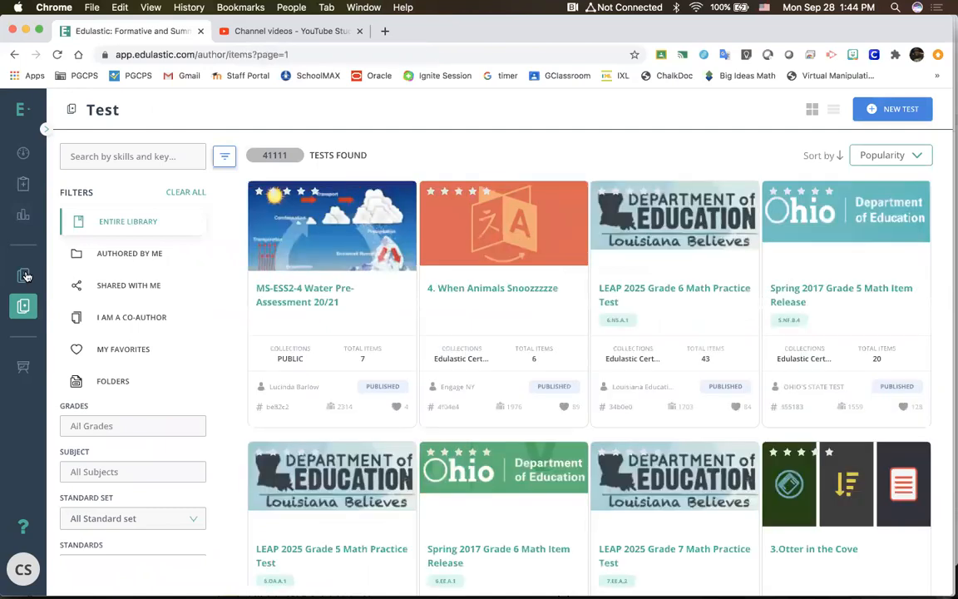
click(26, 276)
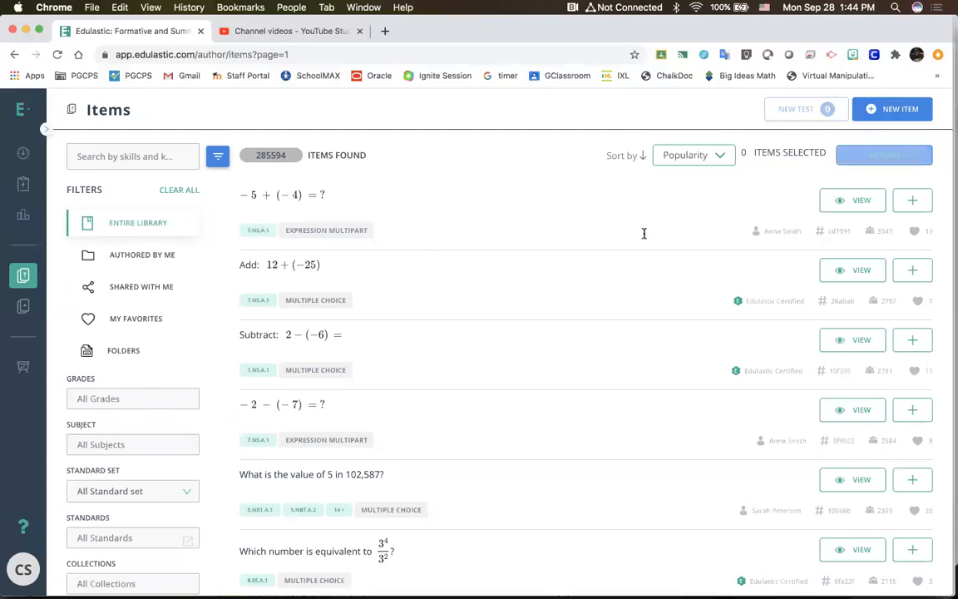
mouse_move(915, 205)
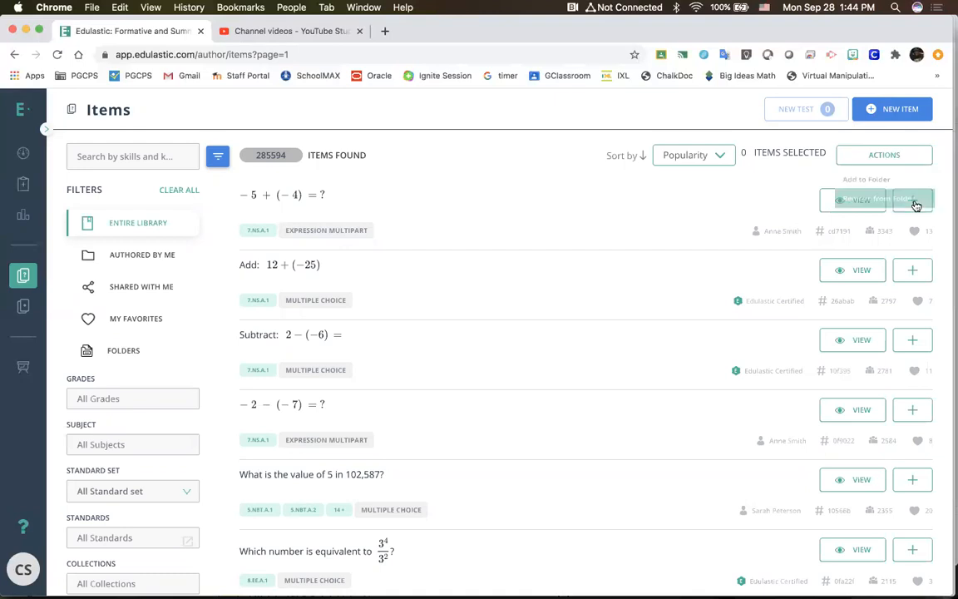
click(914, 202)
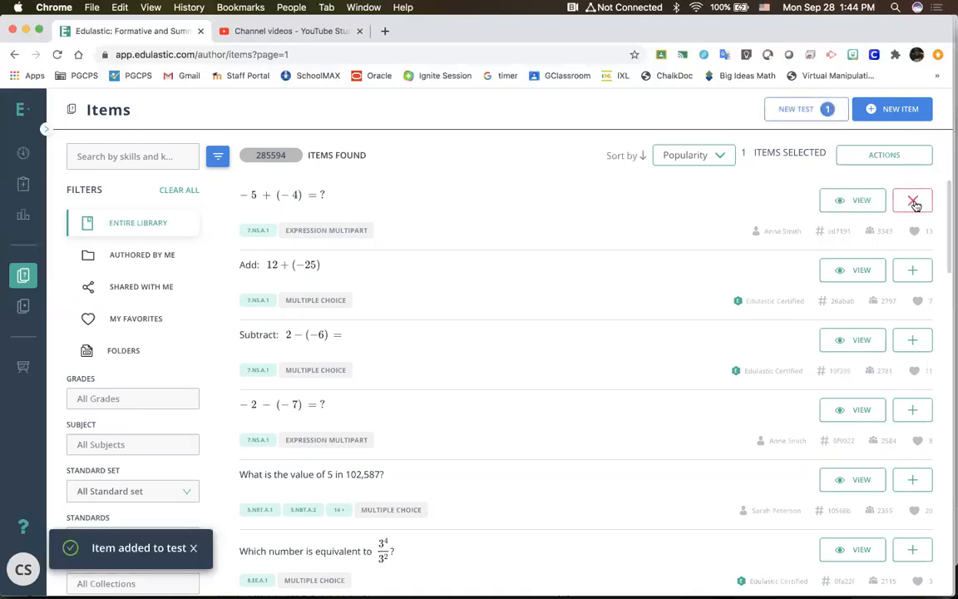
click(914, 271)
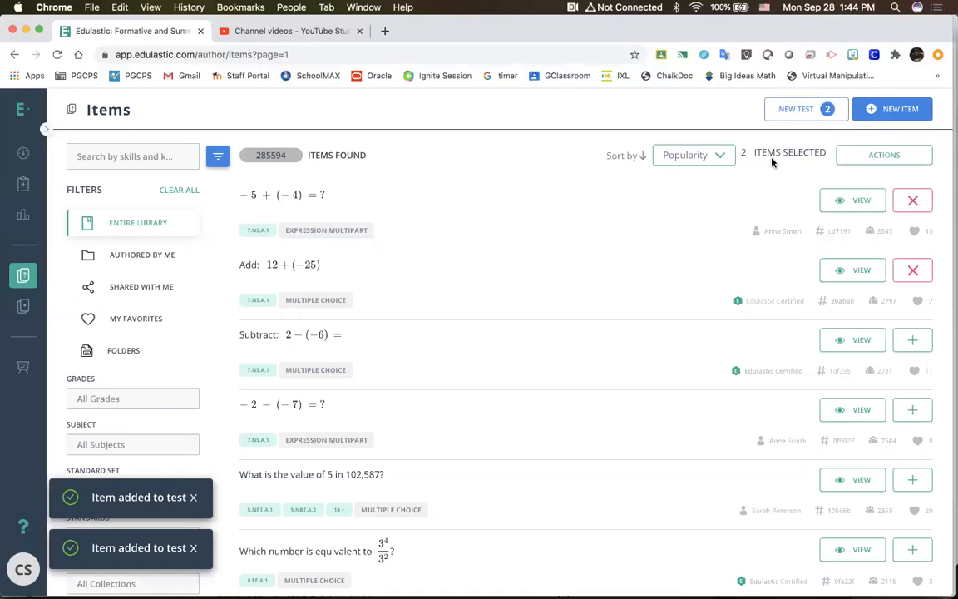
Step: Try to remove the two selected items from a folder
mouse_move(865, 156)
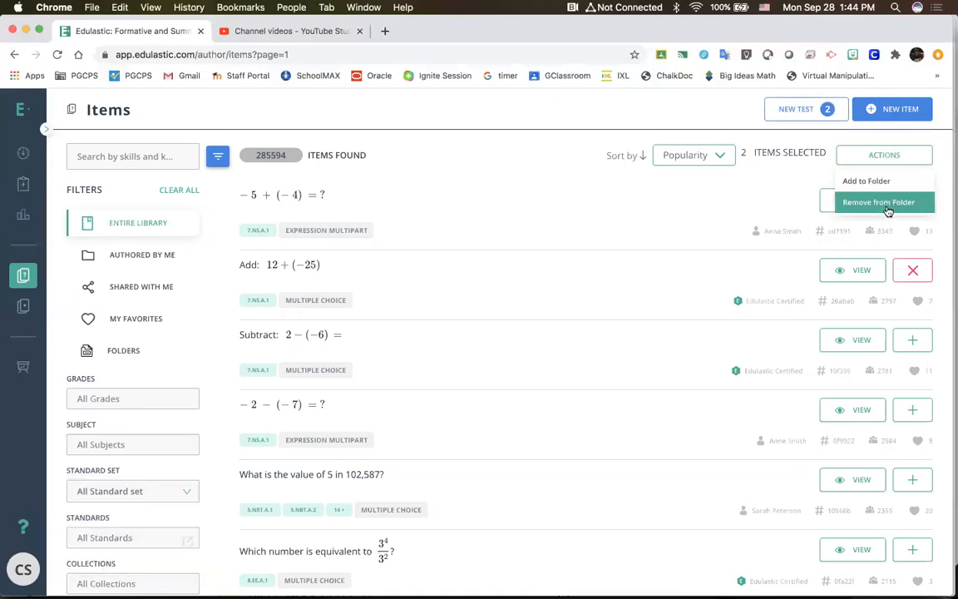
click(885, 206)
click(508, 356)
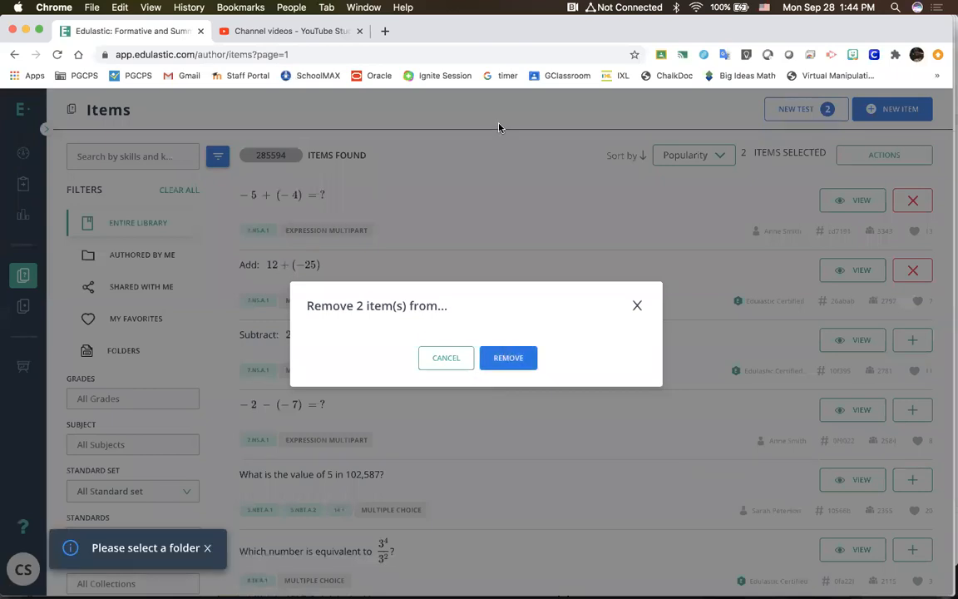
click(382, 208)
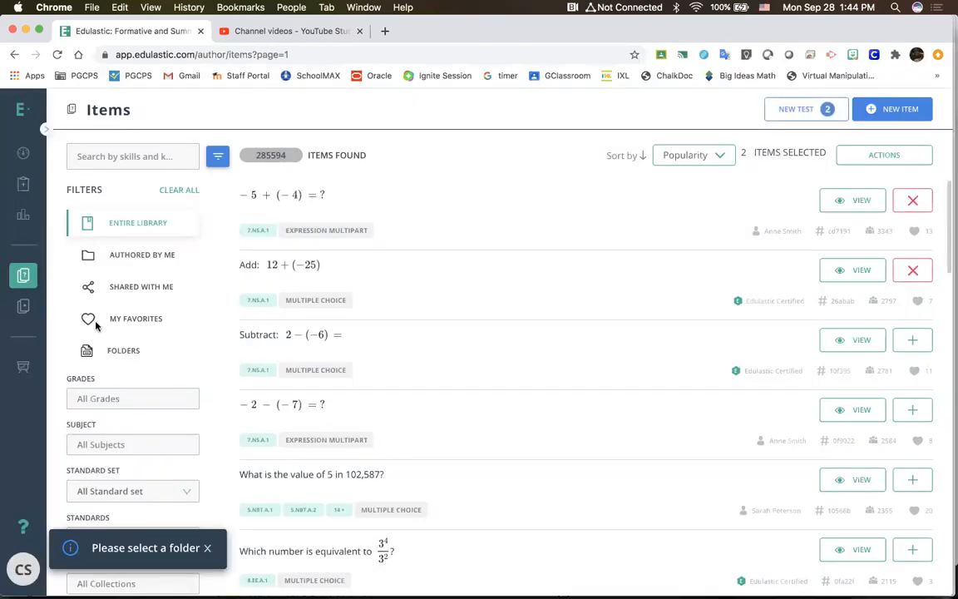
Step: Create a new SnapQuiz test from the test library as a blank answer-only assessment
click(22, 308)
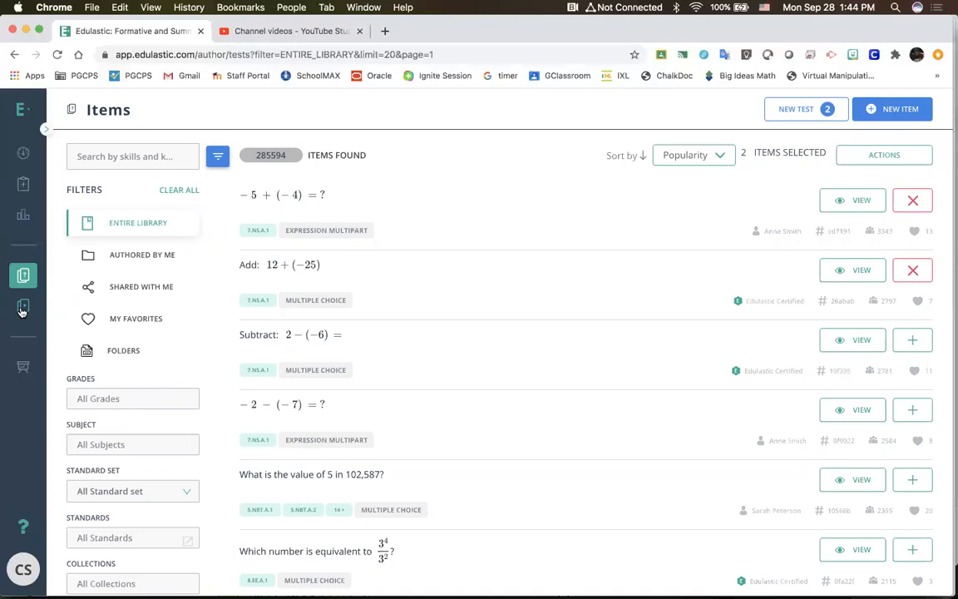
click(23, 293)
click(23, 310)
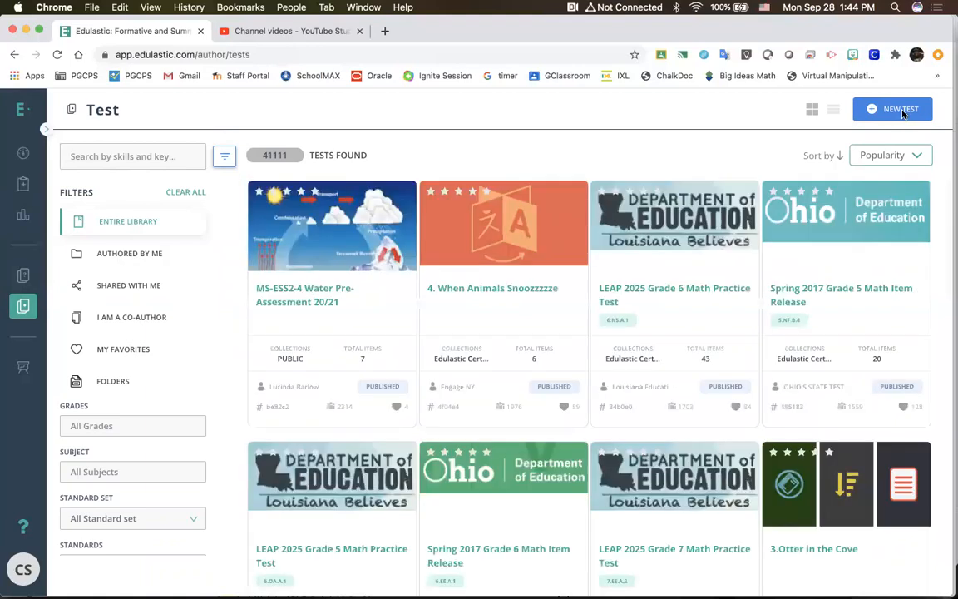
click(903, 113)
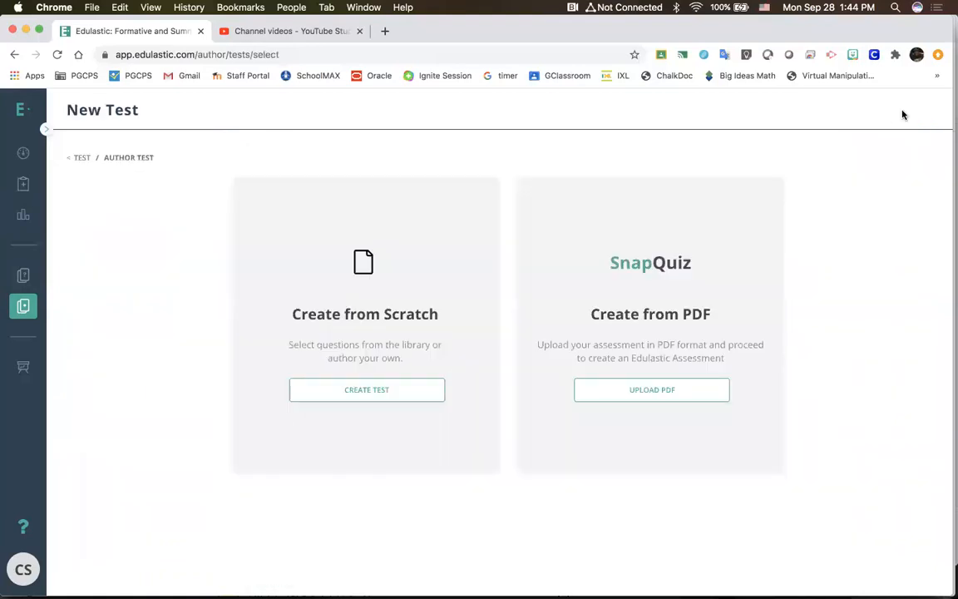
click(629, 391)
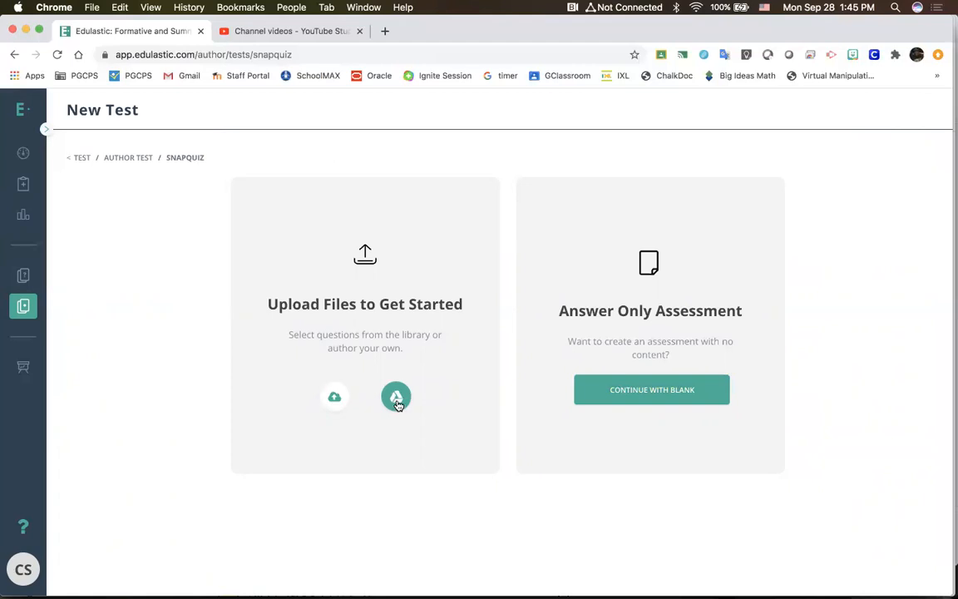
click(663, 395)
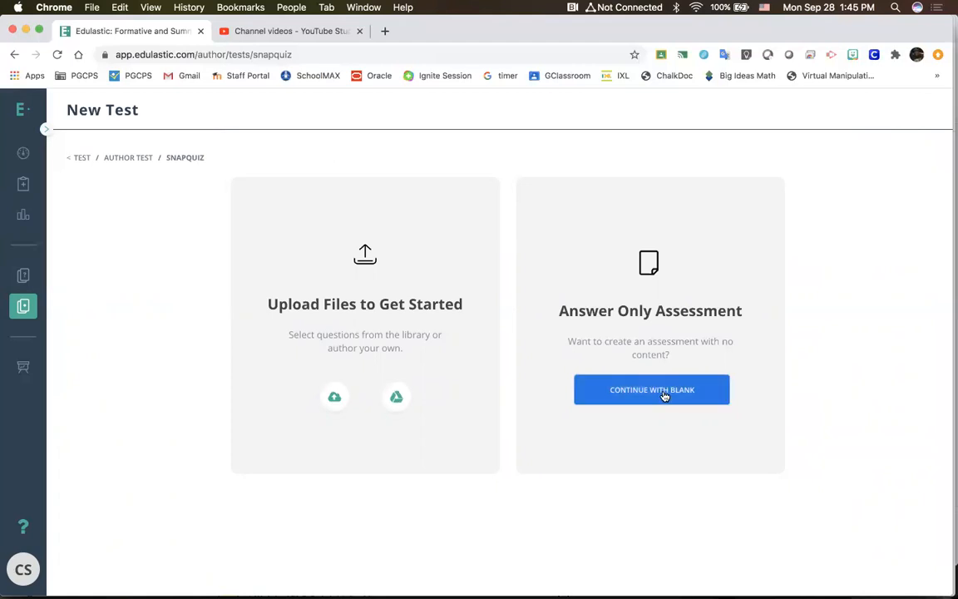
click(615, 401)
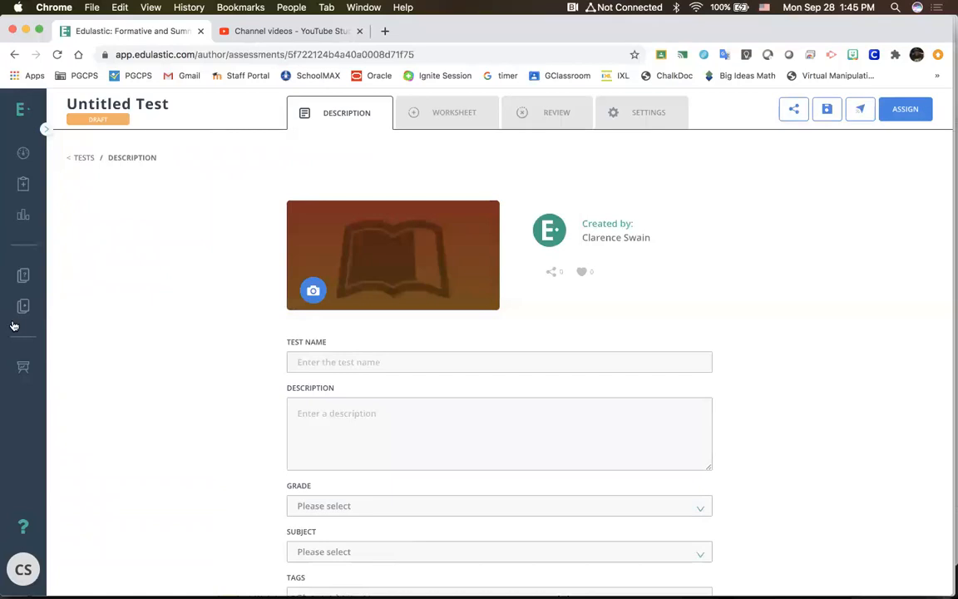
Step: Try to open the worksheet of the untitled draft test and return to the test library
click(463, 128)
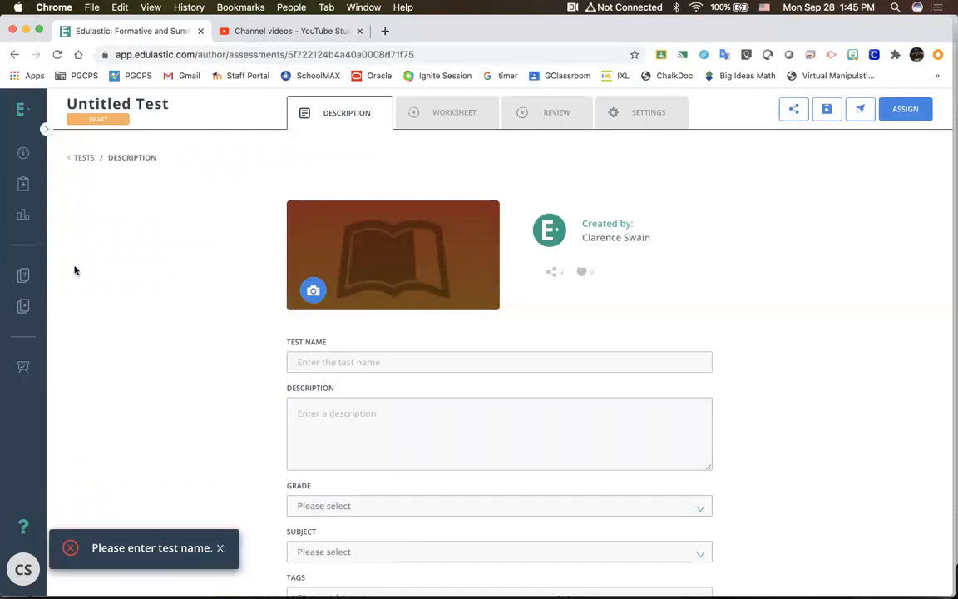
click(24, 310)
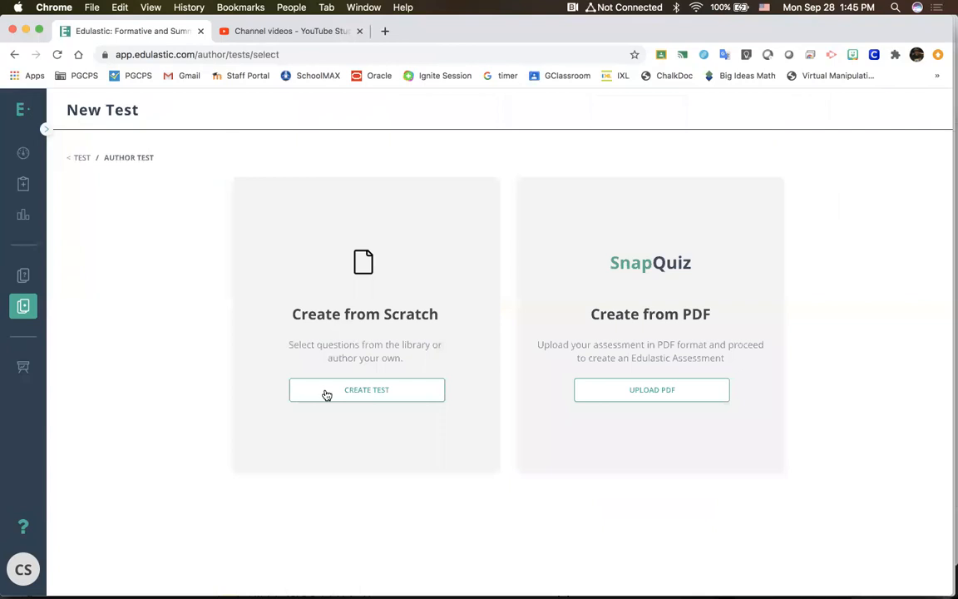
Step: Create a new test from scratch and name it "Edulastic Training"
click(327, 394)
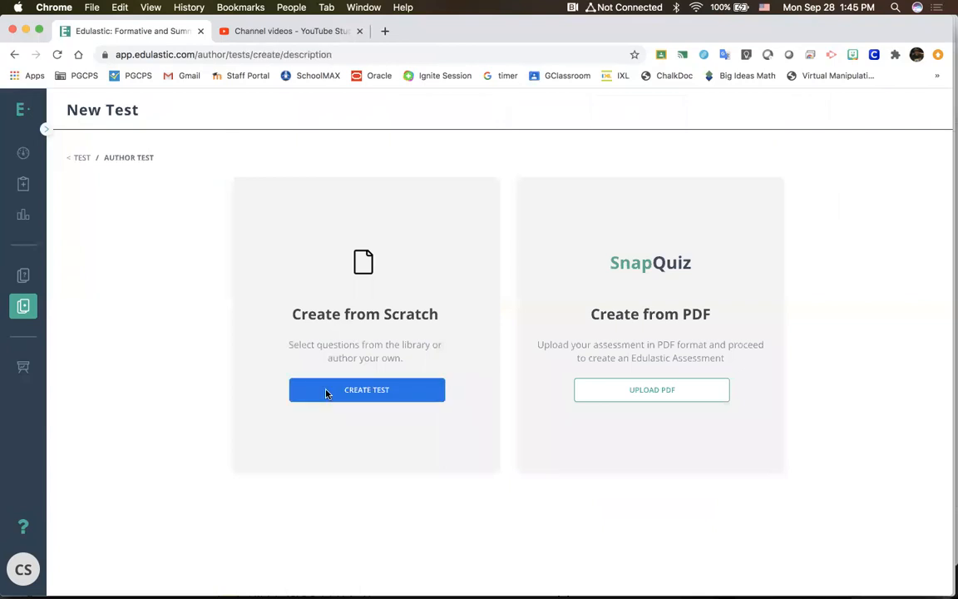
click(337, 362)
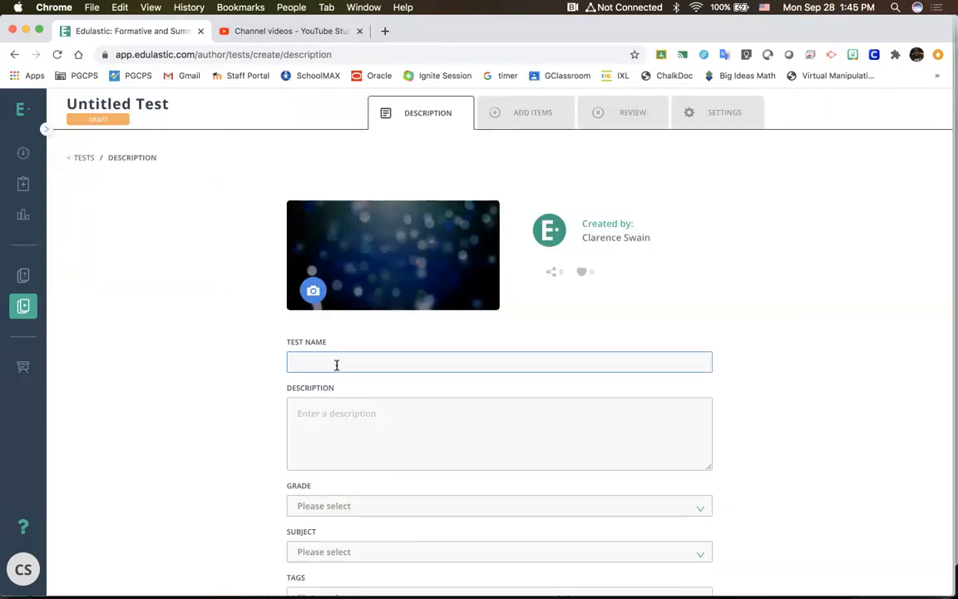
text(Edu)
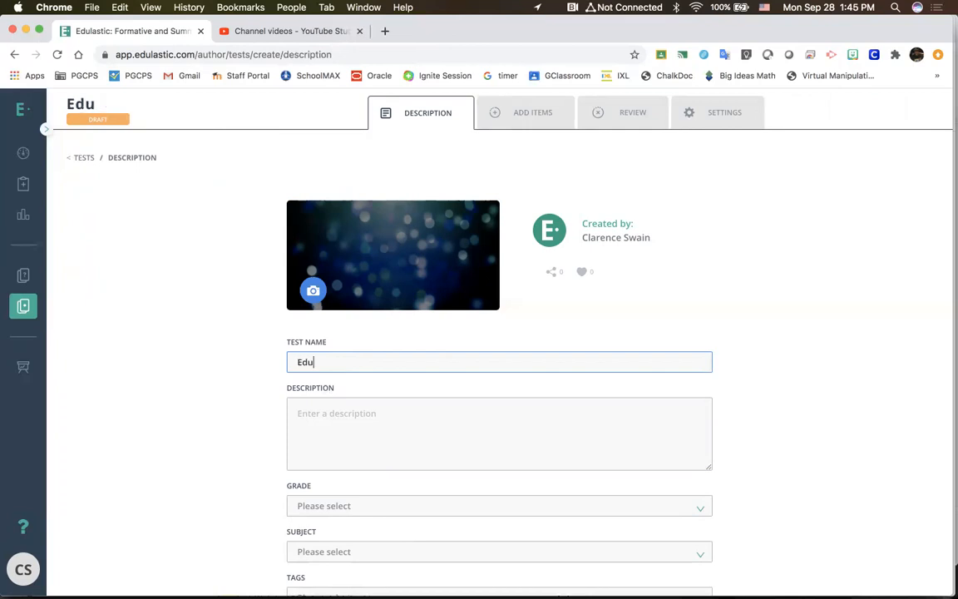
text(lastic Trai)
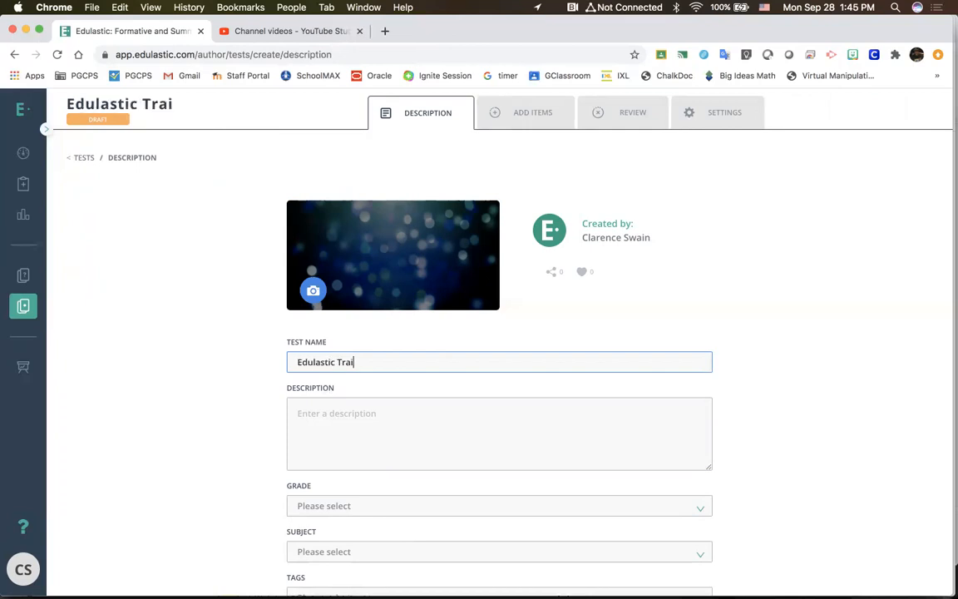
text(ning)
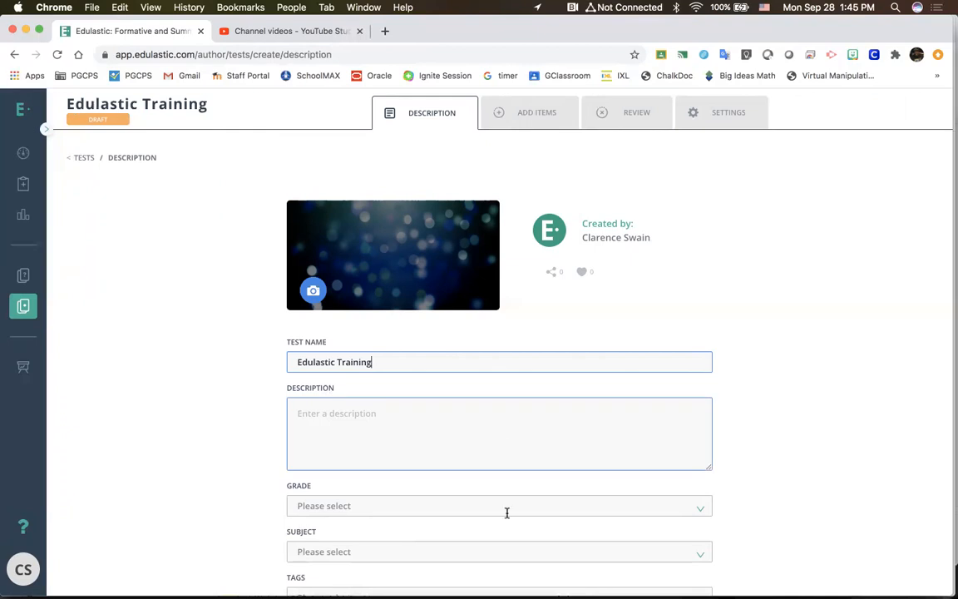
Step: Set the test's grade to Other and its subject to Other Subjects
click(466, 505)
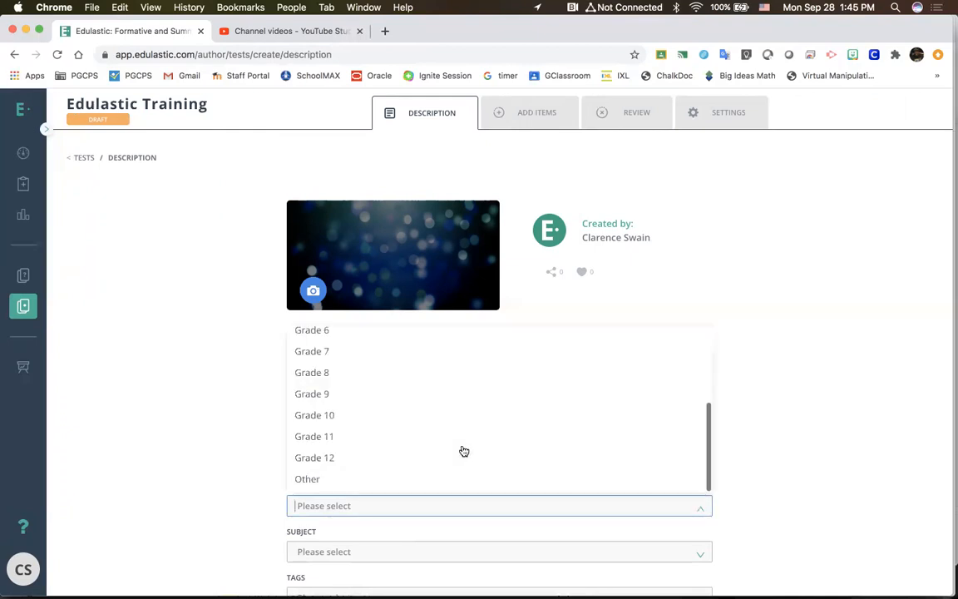
click(438, 479)
scroll(438, 478, down, 2)
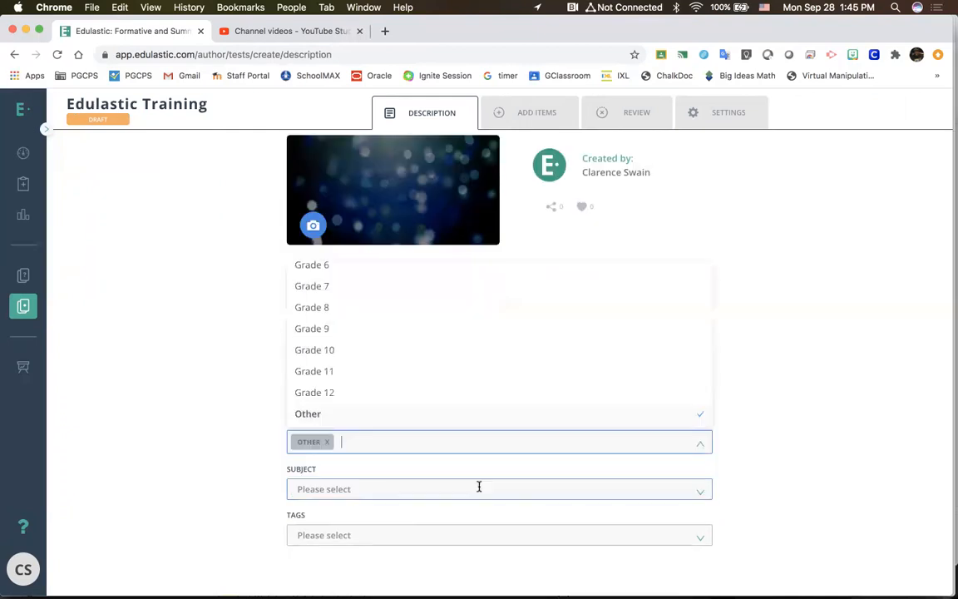
click(412, 485)
click(413, 464)
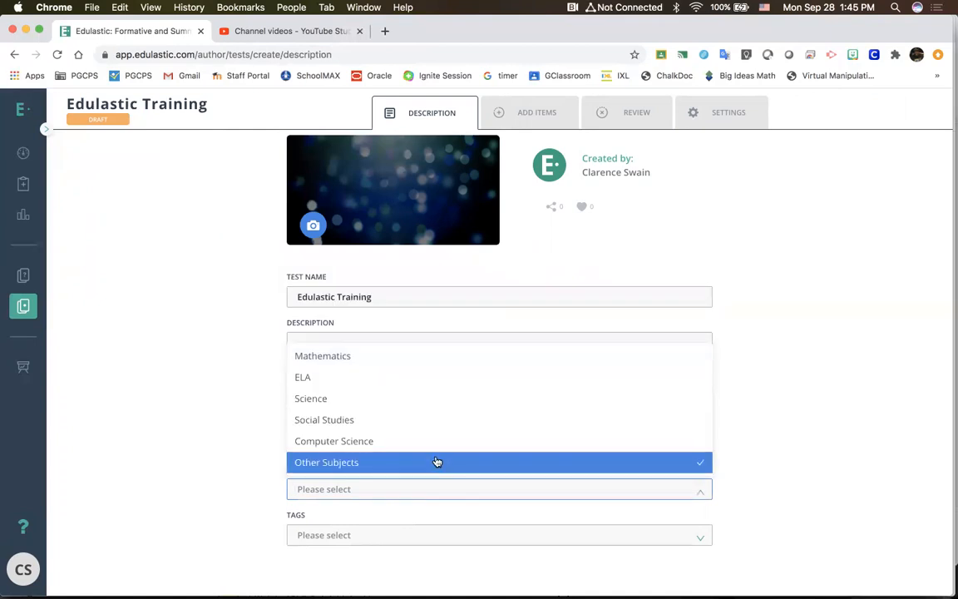
click(601, 240)
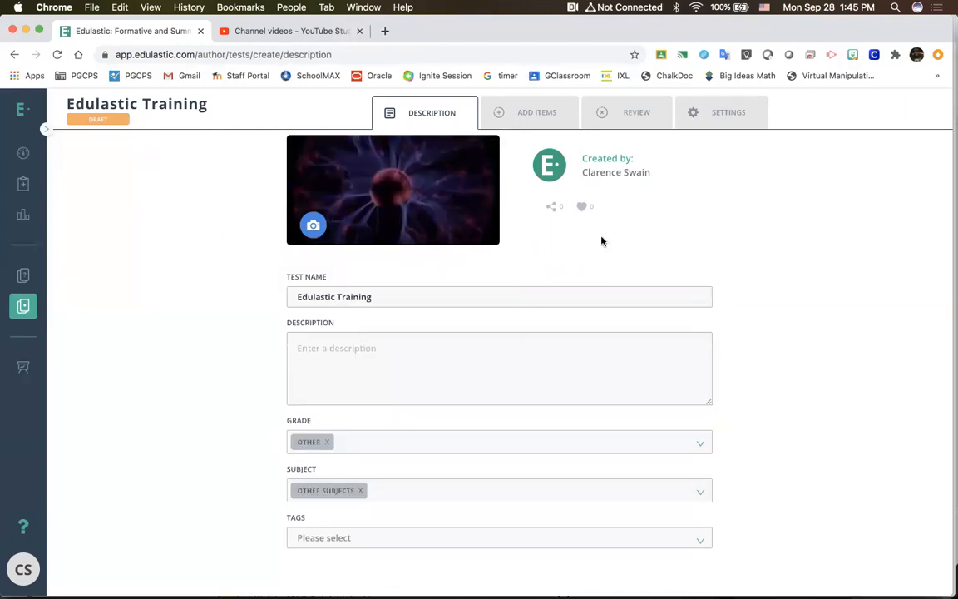
Step: Tag the test with "professional" and "development"
click(696, 537)
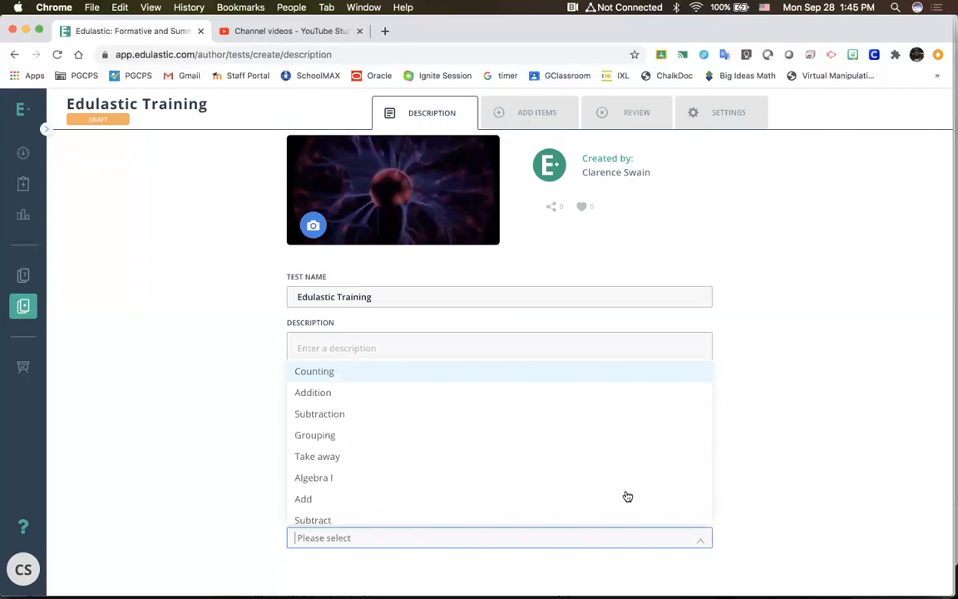
click(453, 409)
scroll(454, 409, down, 3)
click(425, 442)
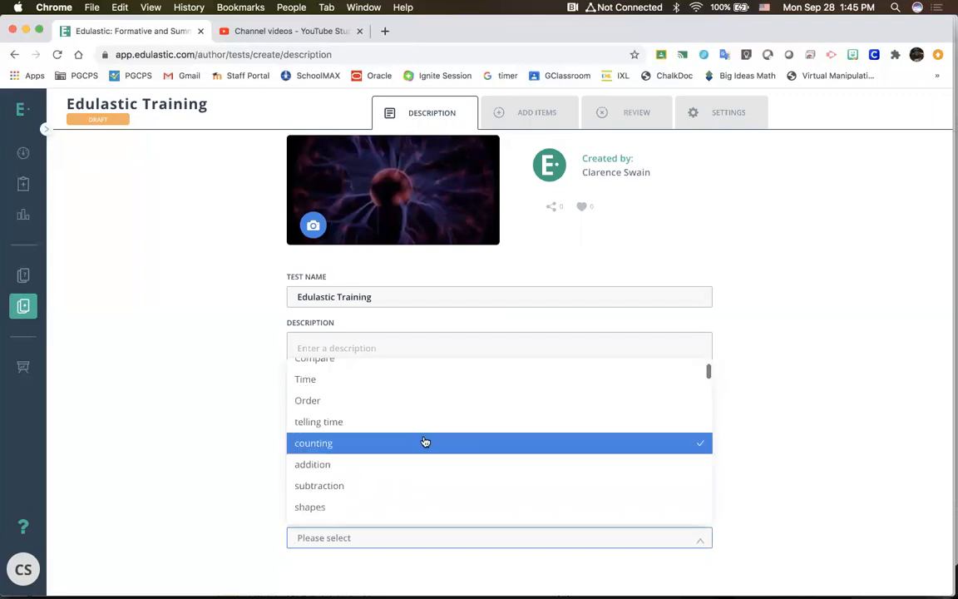
scroll(425, 442, down, 3)
scroll(425, 441, down, 3)
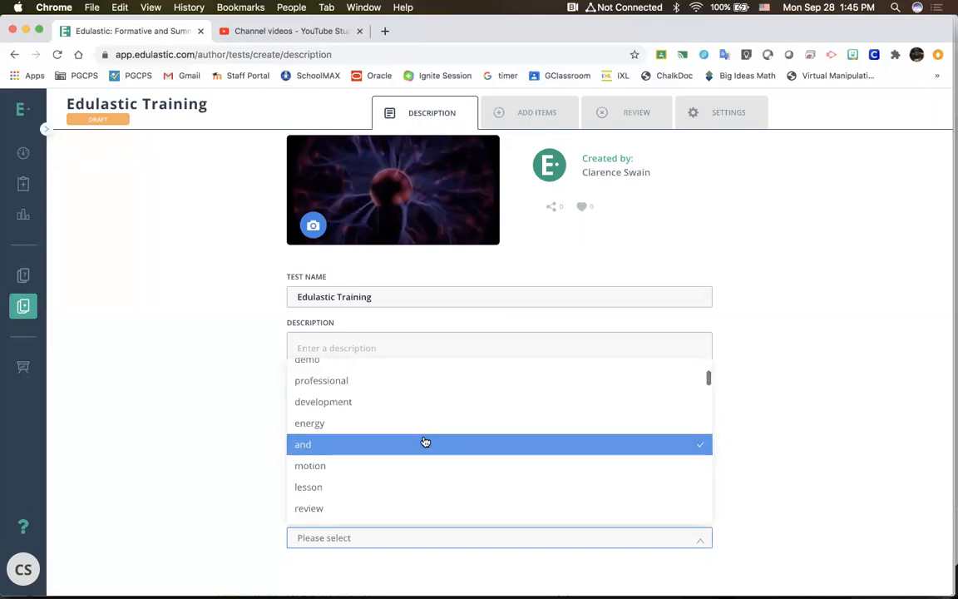
click(407, 388)
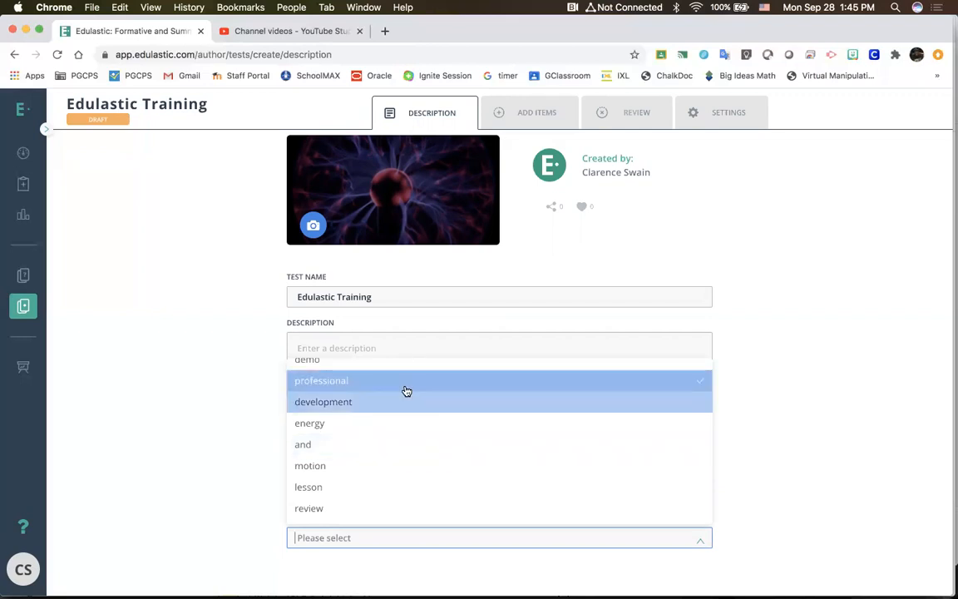
click(398, 396)
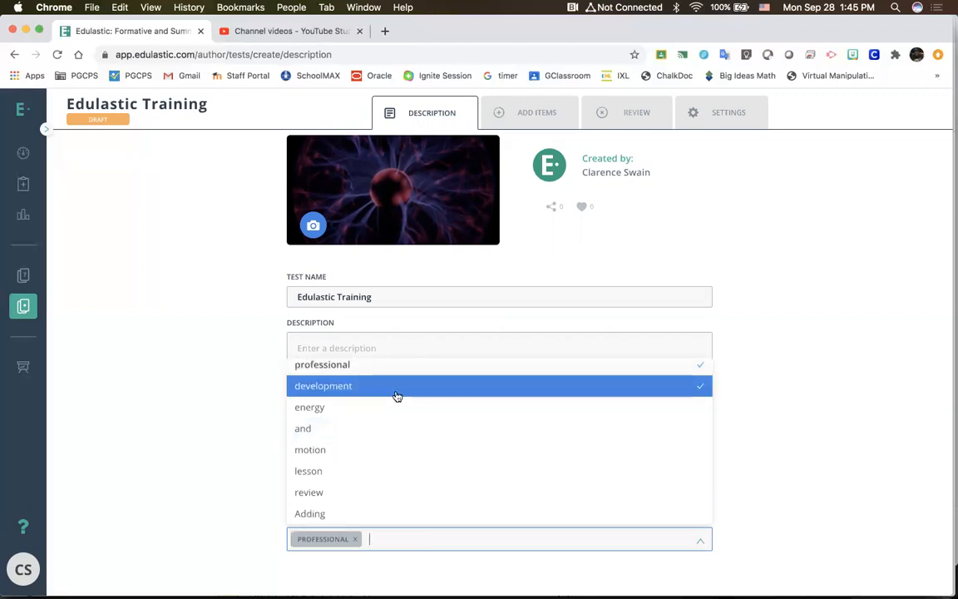
click(819, 446)
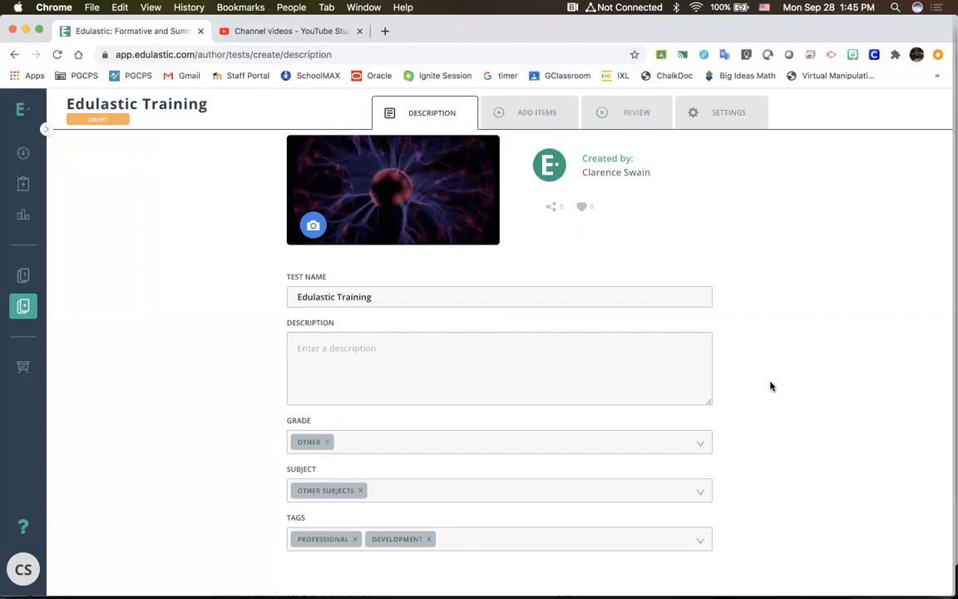
scroll(605, 180, down, 1)
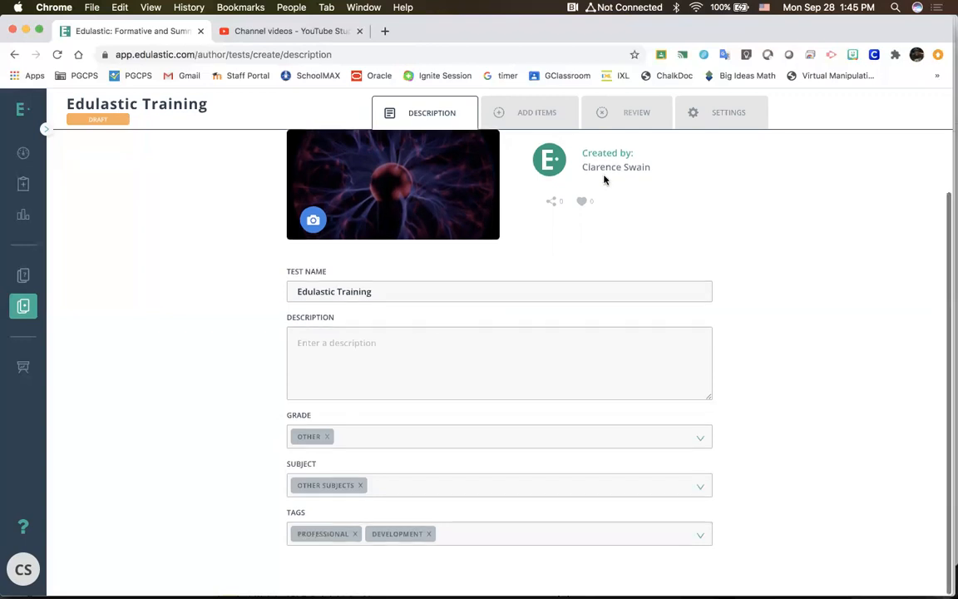
Step: Go to adding items to the test and browse the self-authored questions with the Other Subjects filter removed
click(529, 132)
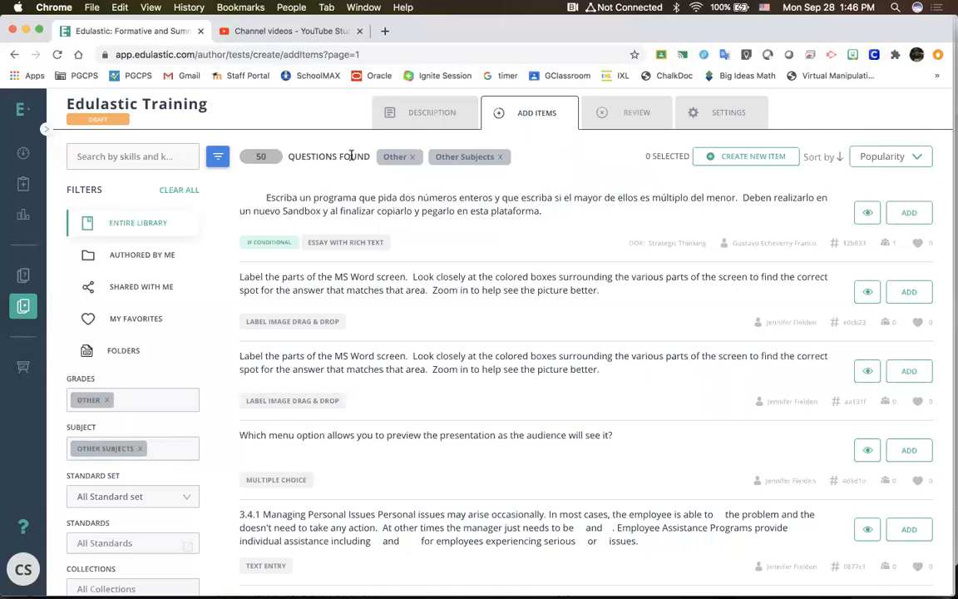
click(143, 262)
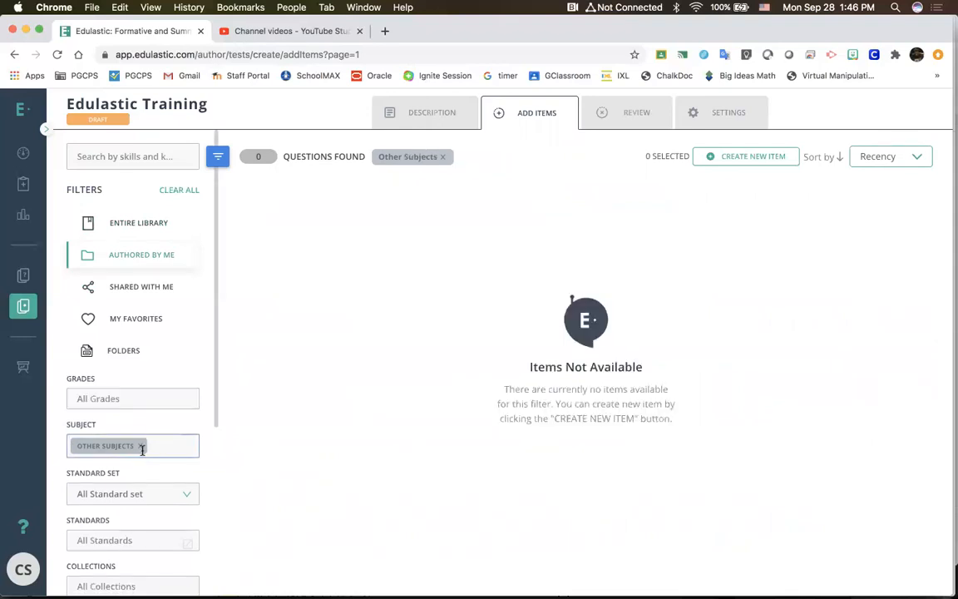
click(140, 448)
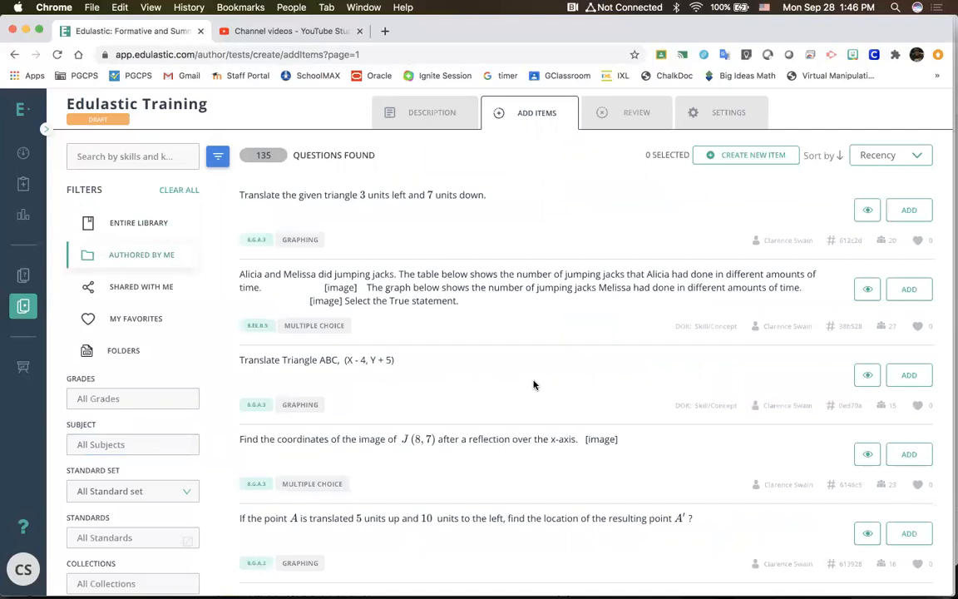
scroll(533, 385, down, 3)
scroll(534, 384, down, 4)
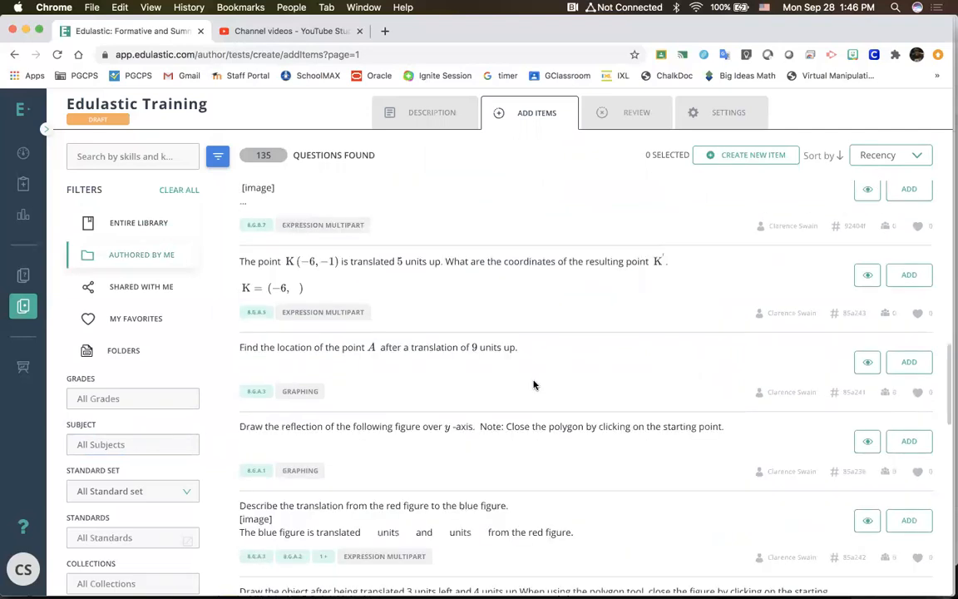
scroll(534, 384, up, 5)
scroll(533, 384, down, 5)
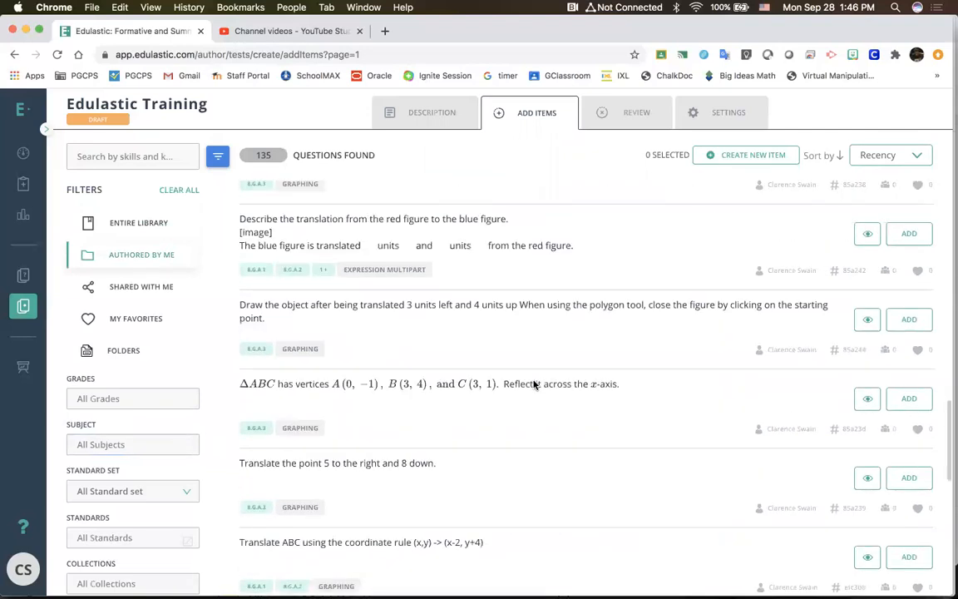
scroll(533, 384, up, 5)
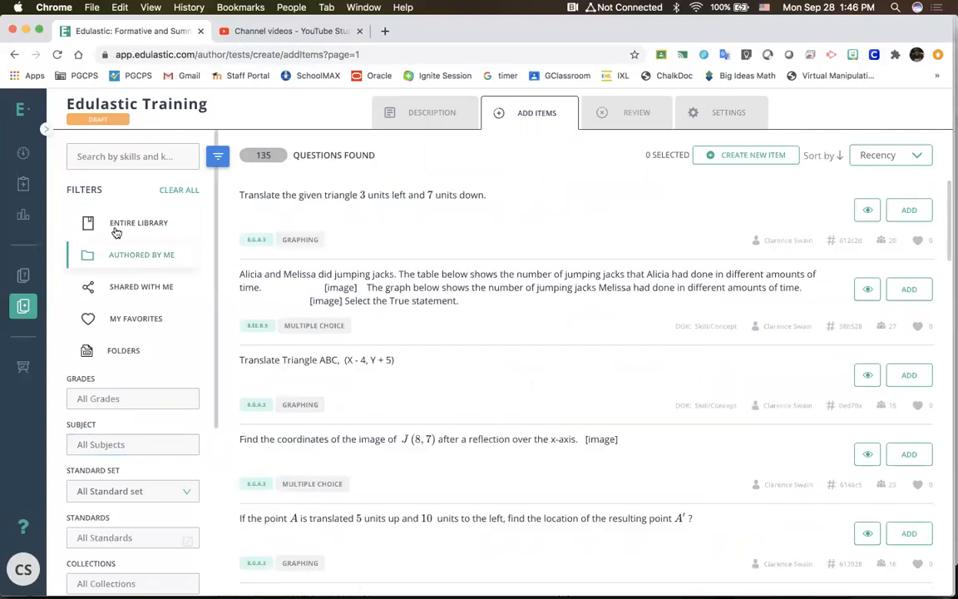
Step: View the questions of the entire library, and browse those shared with this account
click(116, 231)
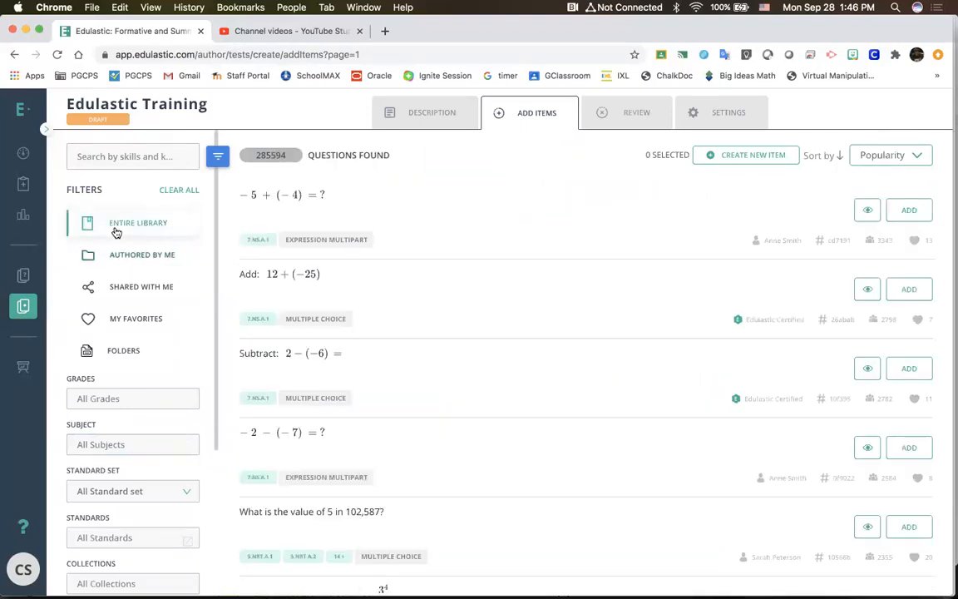
click(121, 291)
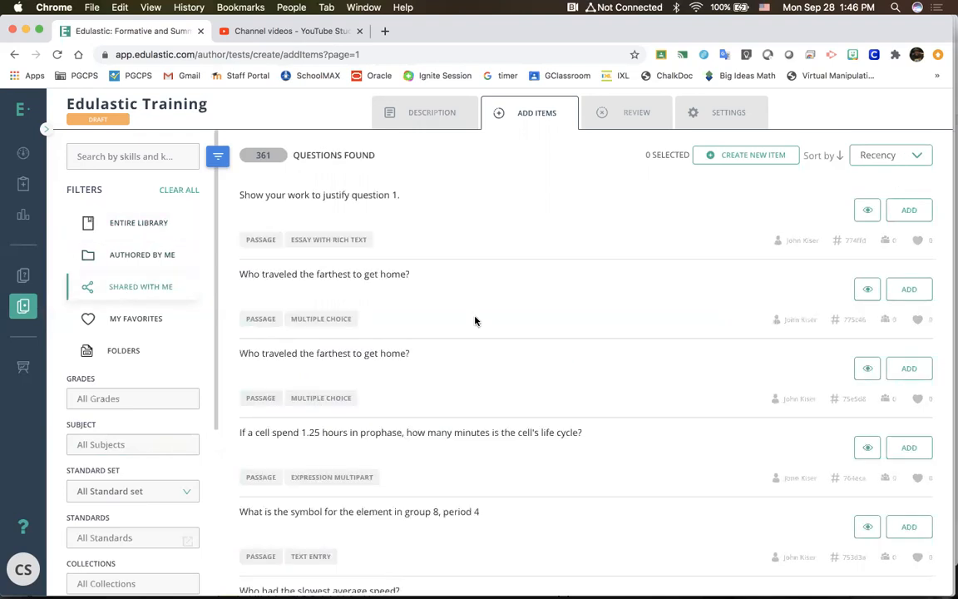
scroll(479, 322, down, 2)
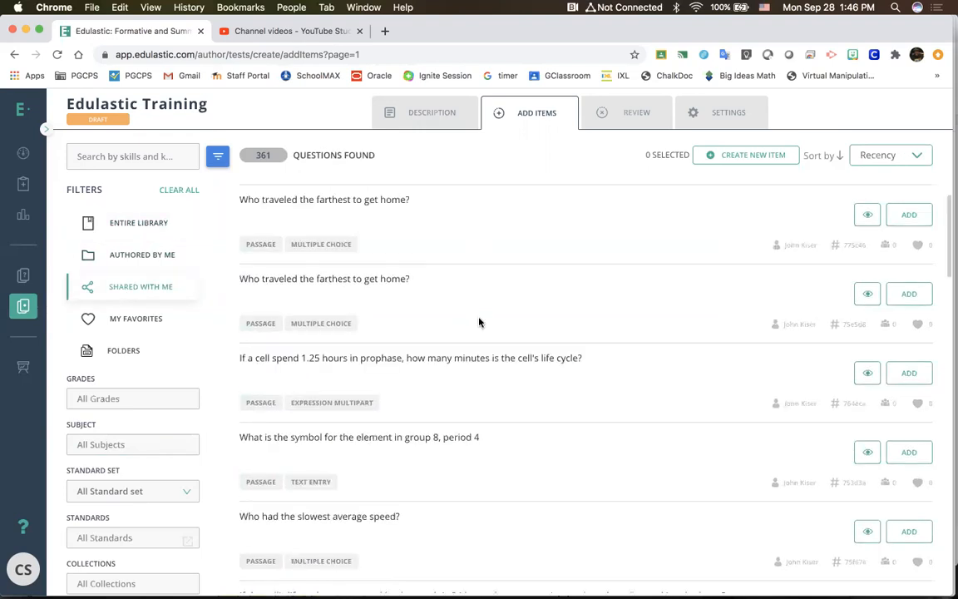
scroll(479, 322, down, 5)
scroll(479, 322, down, 1)
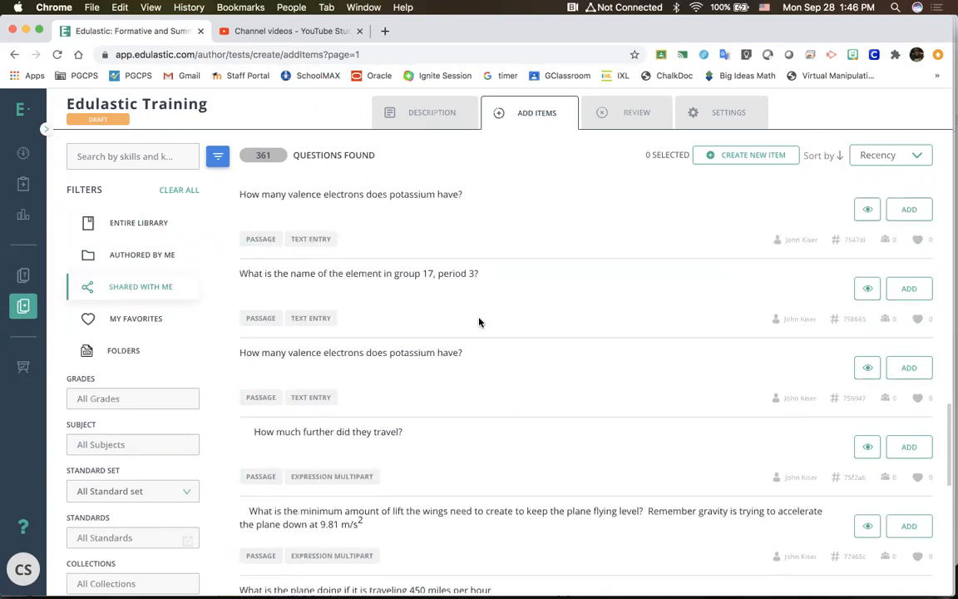
scroll(478, 322, up, 8)
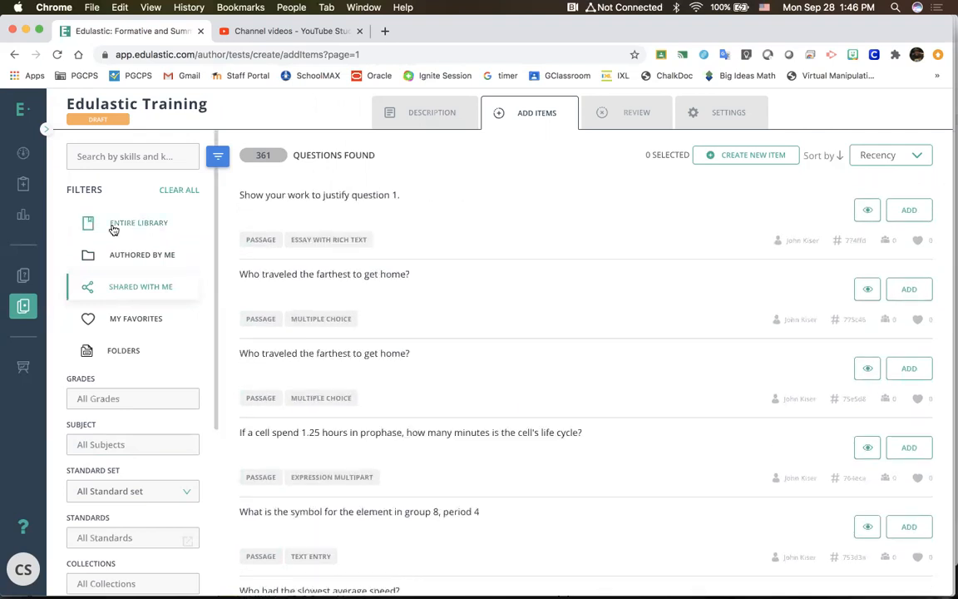
Step: Show the entire question library and filter it to Grade 6
click(114, 230)
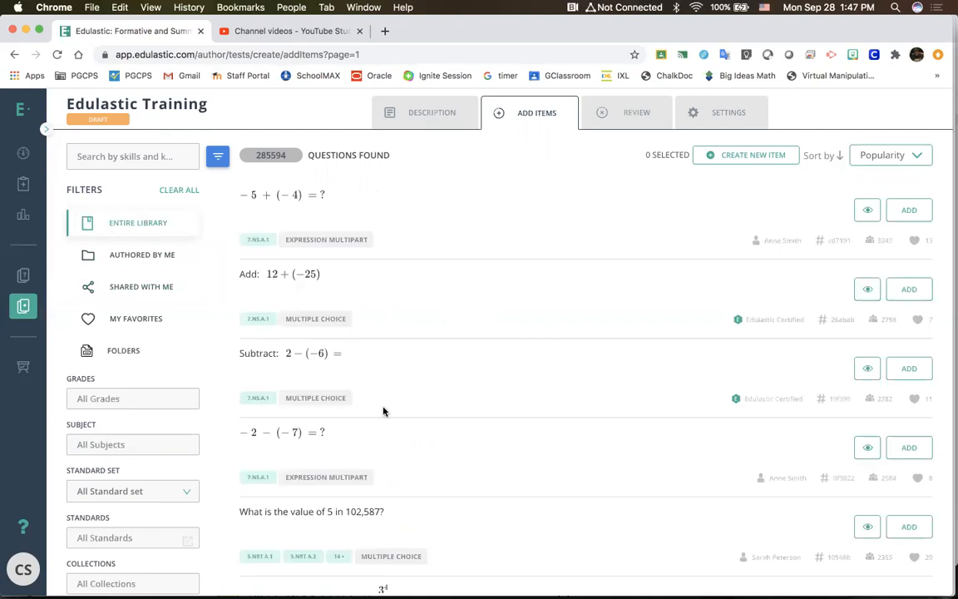
click(136, 401)
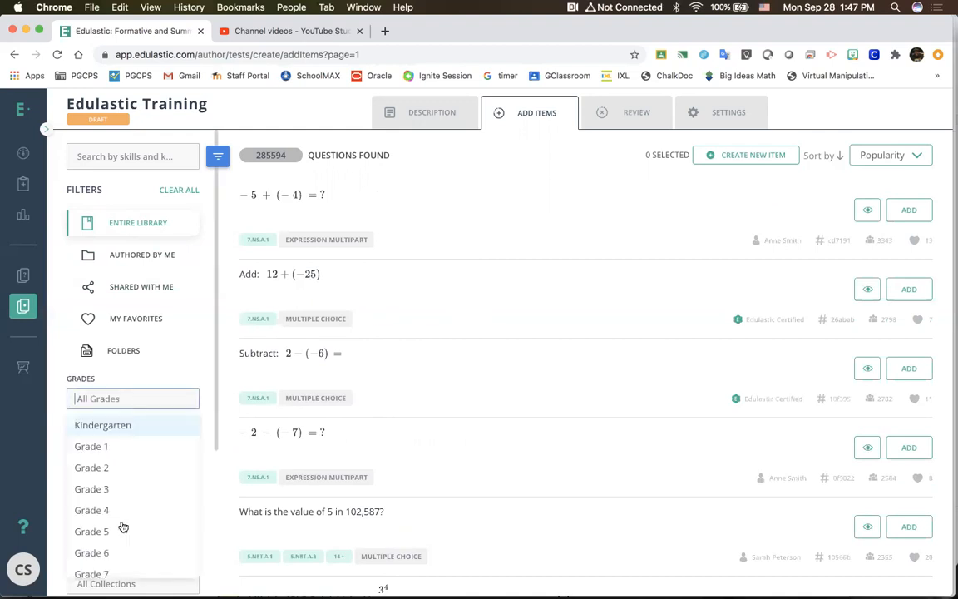
click(125, 570)
scroll(133, 466, down, 1)
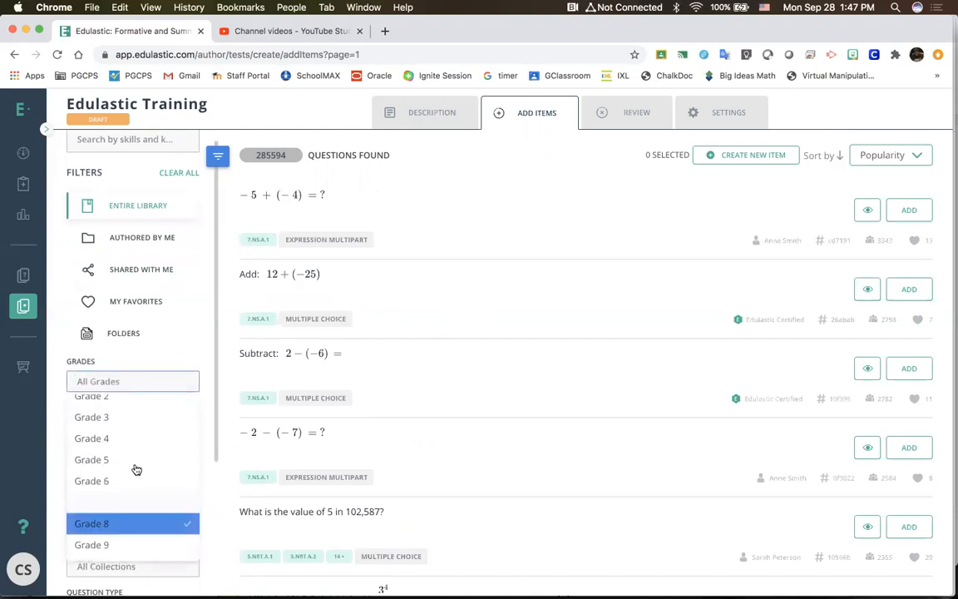
click(136, 483)
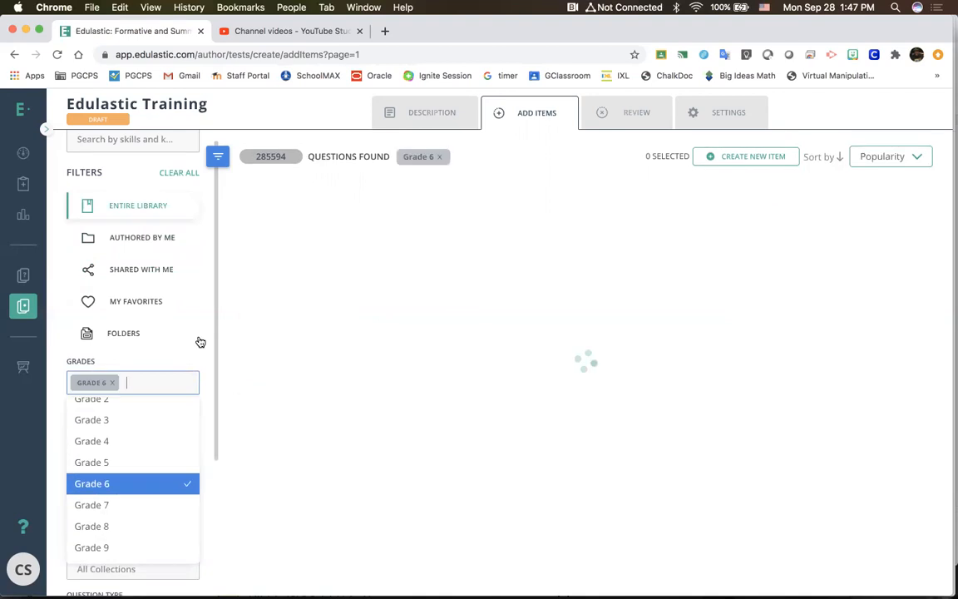
click(133, 334)
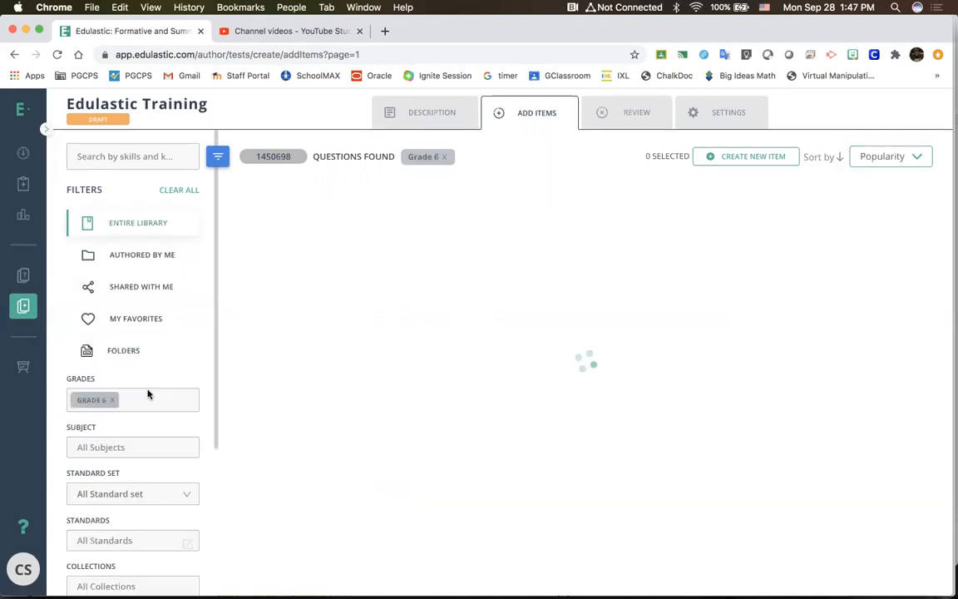
Step: Filter the library questions to the ELA subject and the ELA - Common Core standard set
click(150, 447)
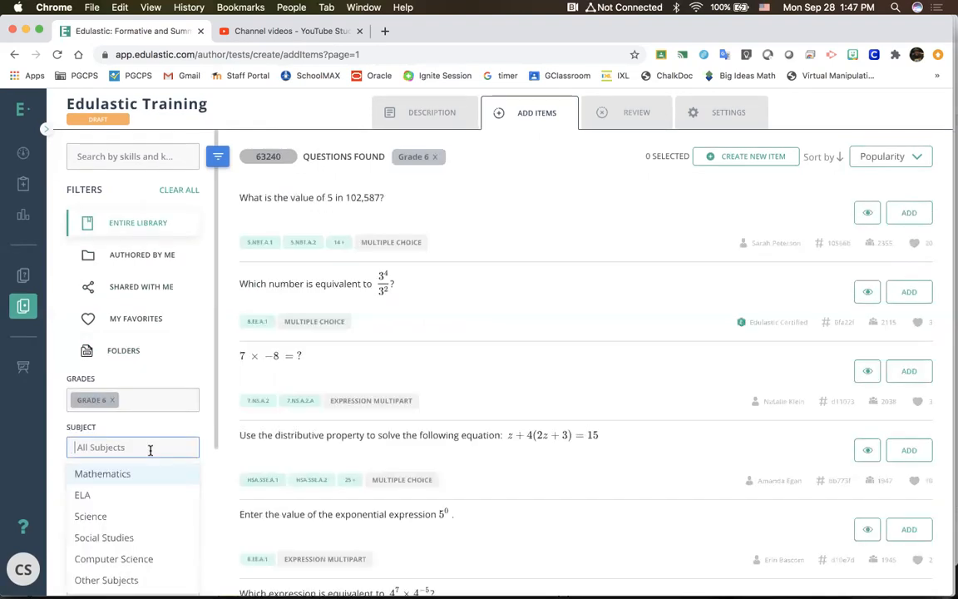
click(130, 497)
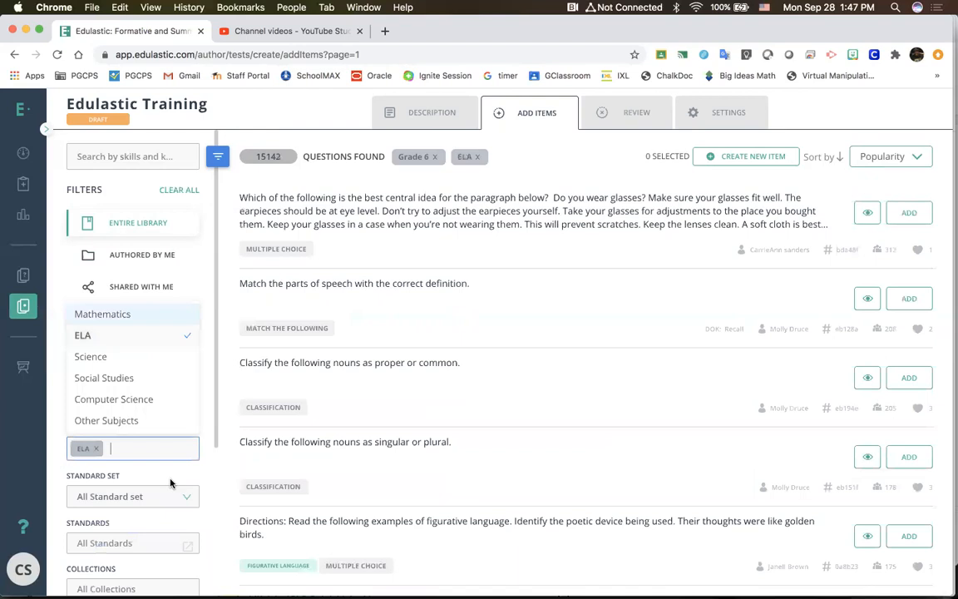
click(125, 496)
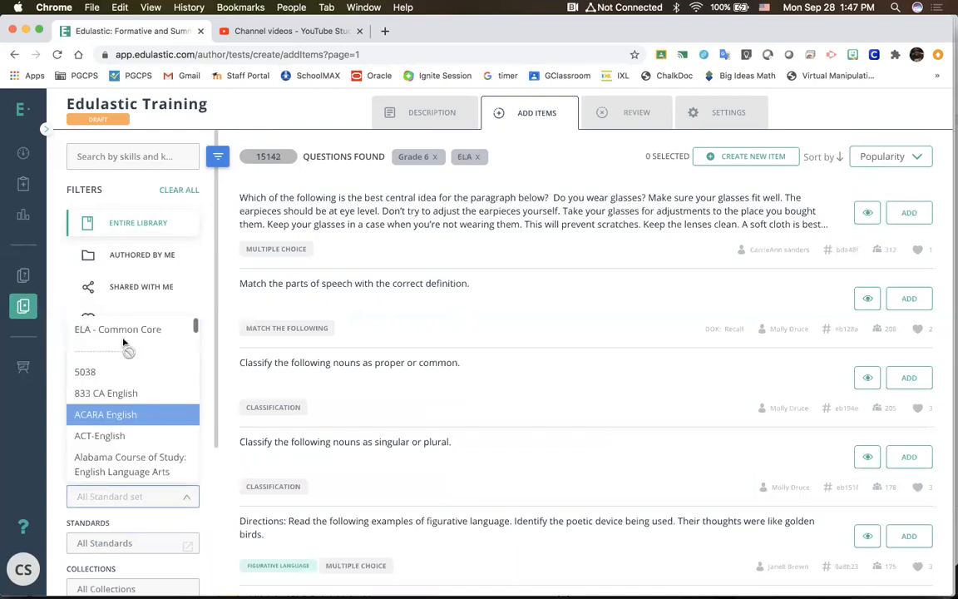
key(Return)
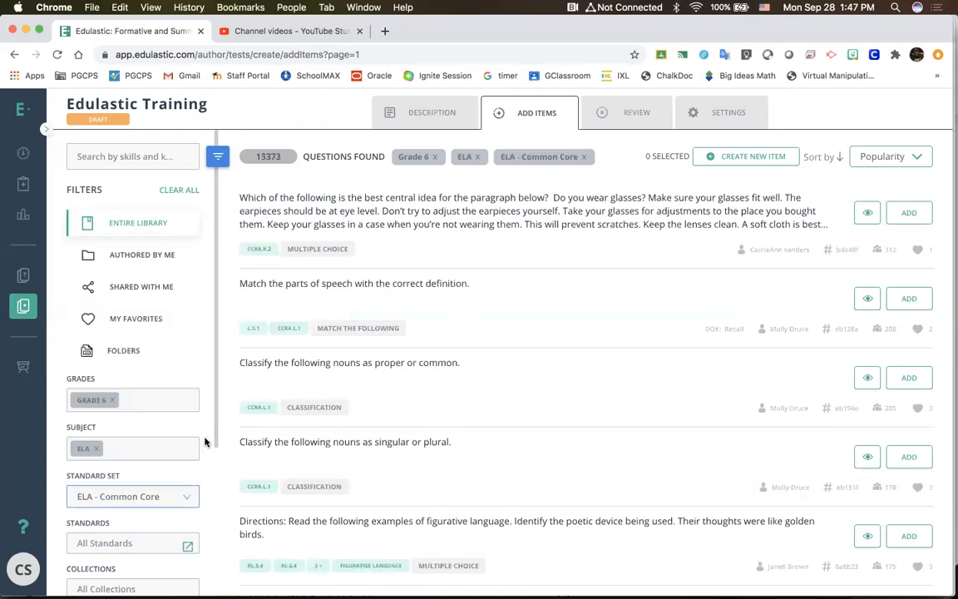
Step: Open the standards browser and select standard CCRA.R.2 from the College and Career Readiness Anchor Standards for Reading
scroll(206, 440, down, 3)
click(187, 405)
scroll(221, 321, down, 1)
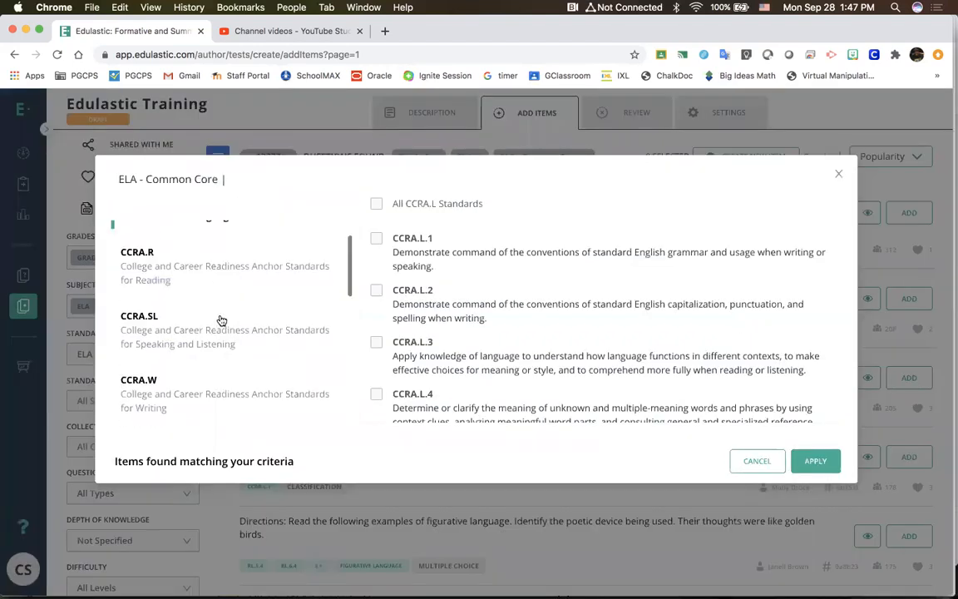
scroll(221, 321, down, 5)
scroll(221, 321, down, 1)
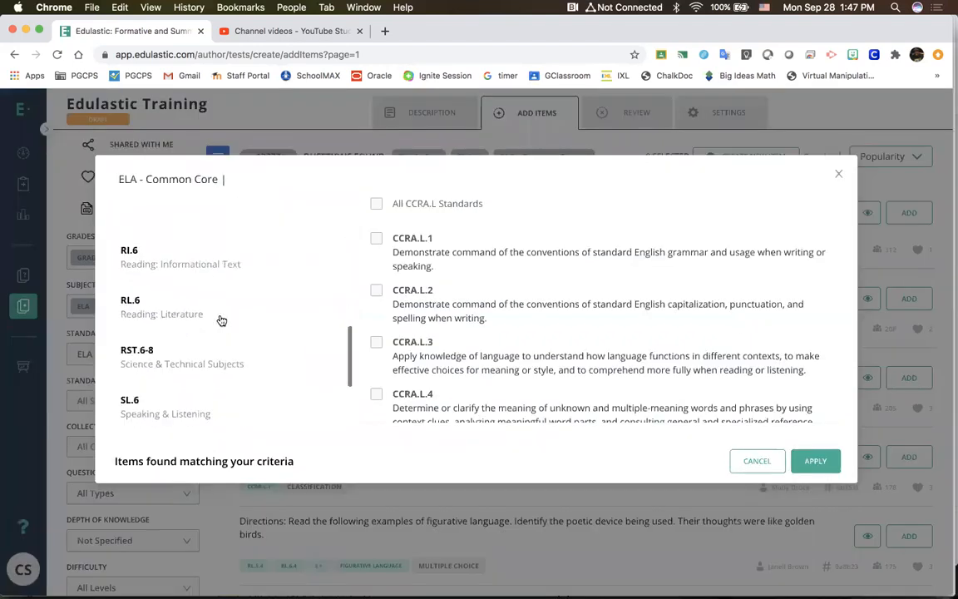
scroll(220, 316, up, 8)
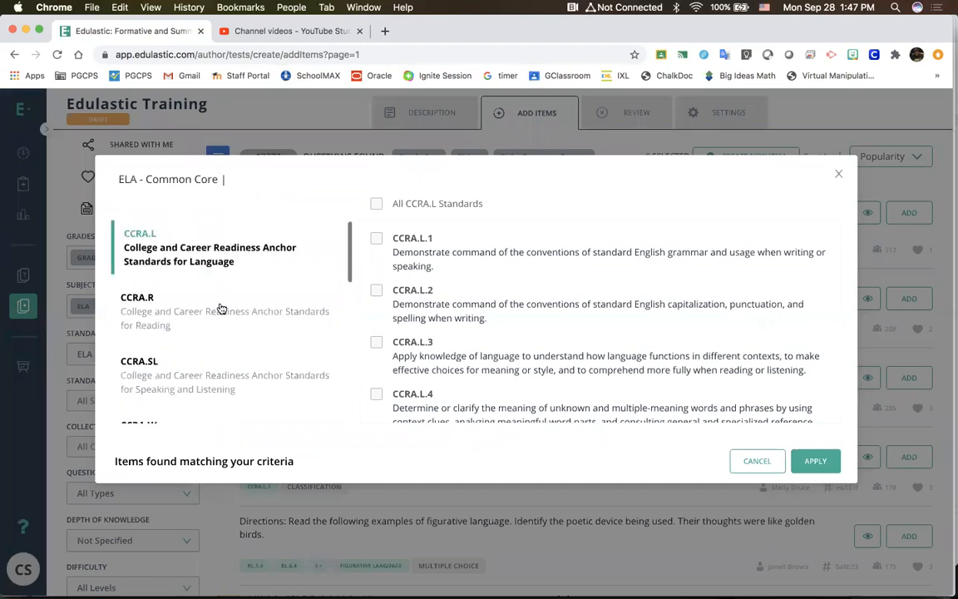
click(221, 309)
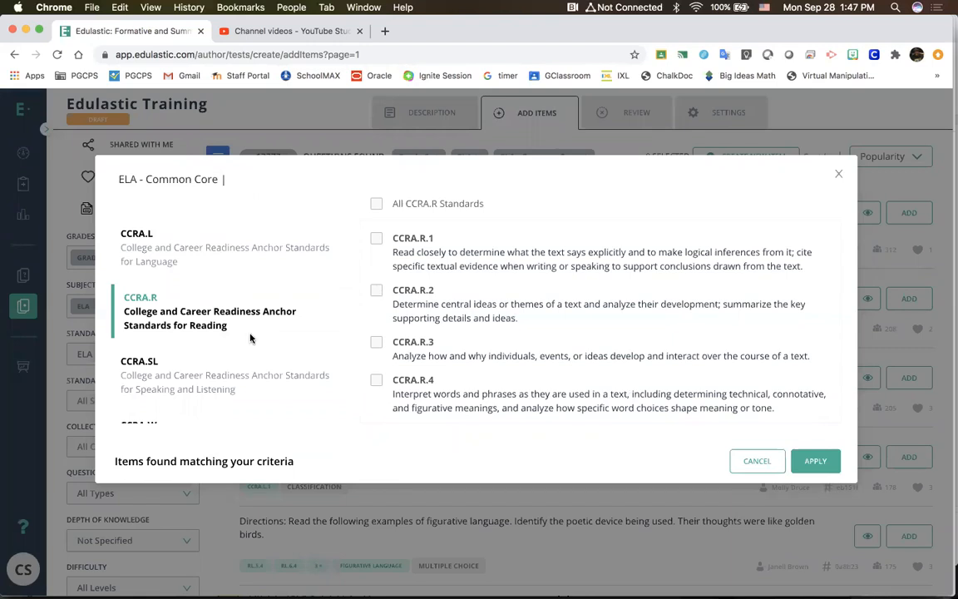
Step: Add the Speaking & Listening standards SL.6.1, SL.6.2 and SL.6.3 to the selection and apply the standards filter
scroll(250, 339, down, 2)
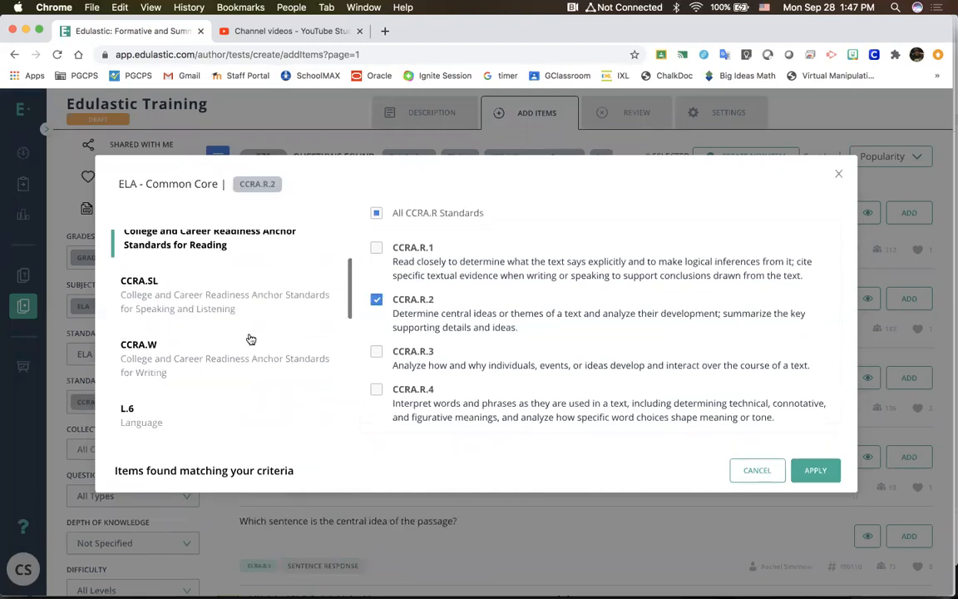
scroll(241, 329, down, 5)
click(226, 315)
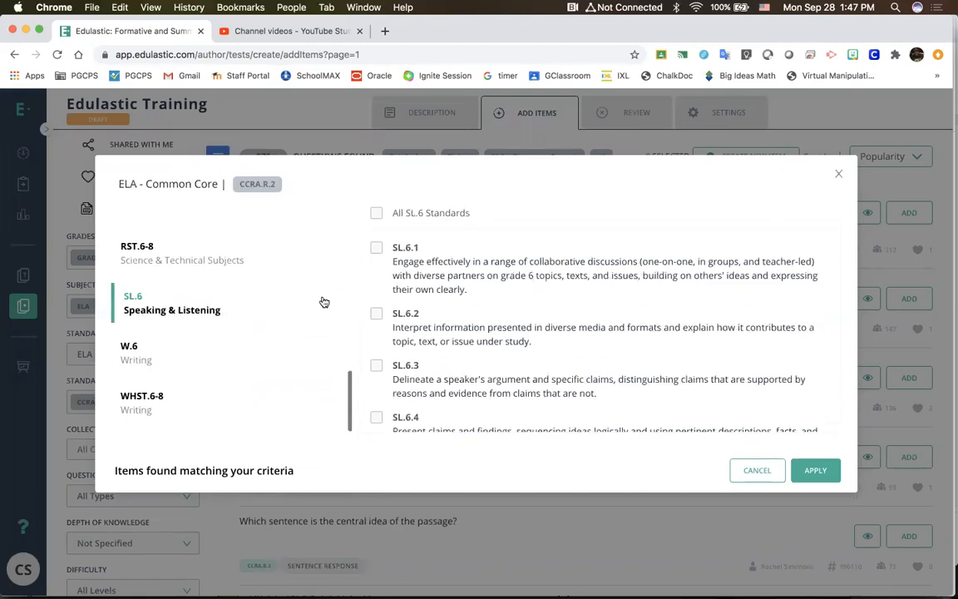
click(376, 249)
click(376, 313)
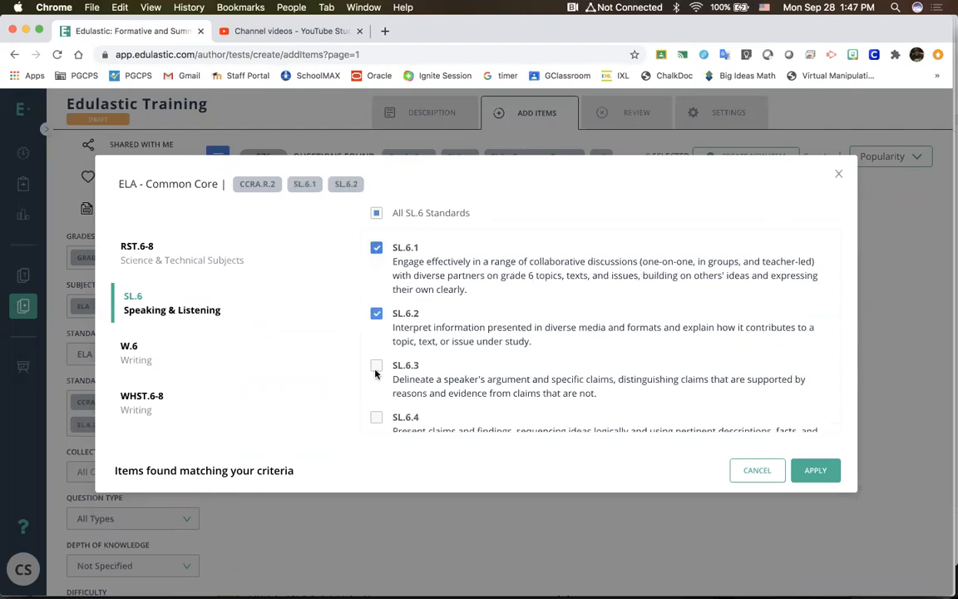
click(376, 366)
scroll(714, 417, down, 3)
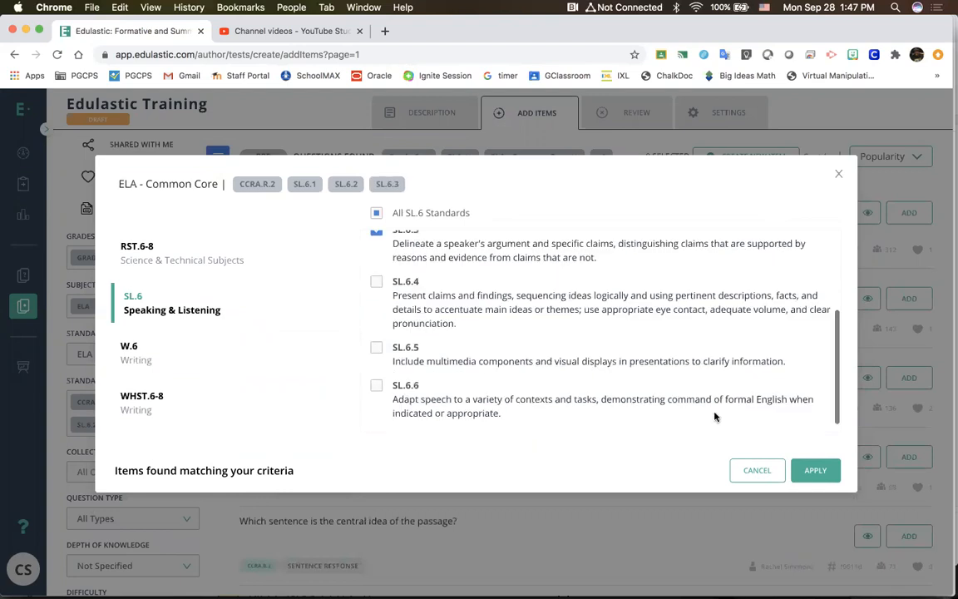
click(803, 470)
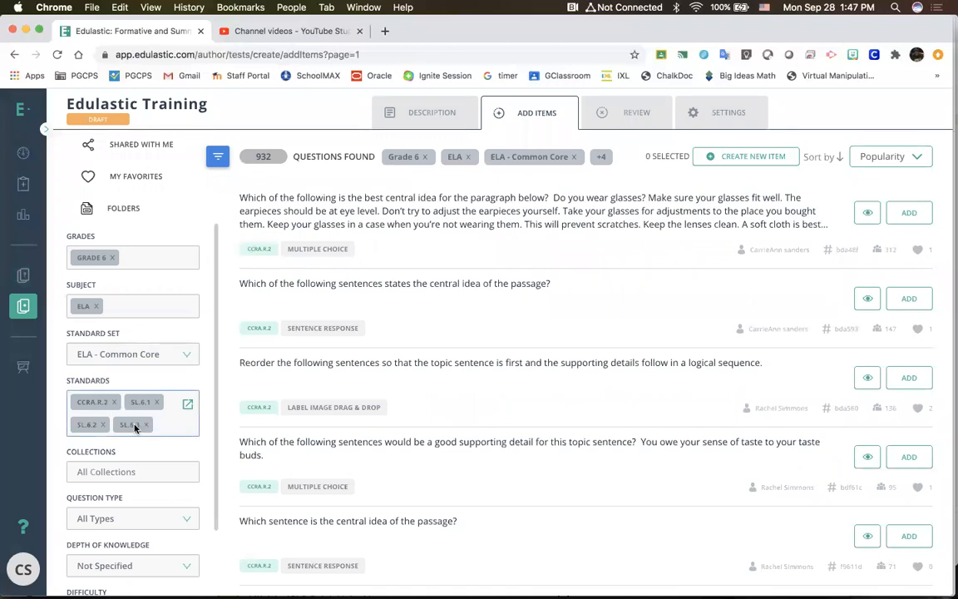
Step: Look through the first page of questions matching the selected standards
scroll(509, 395, down, 10)
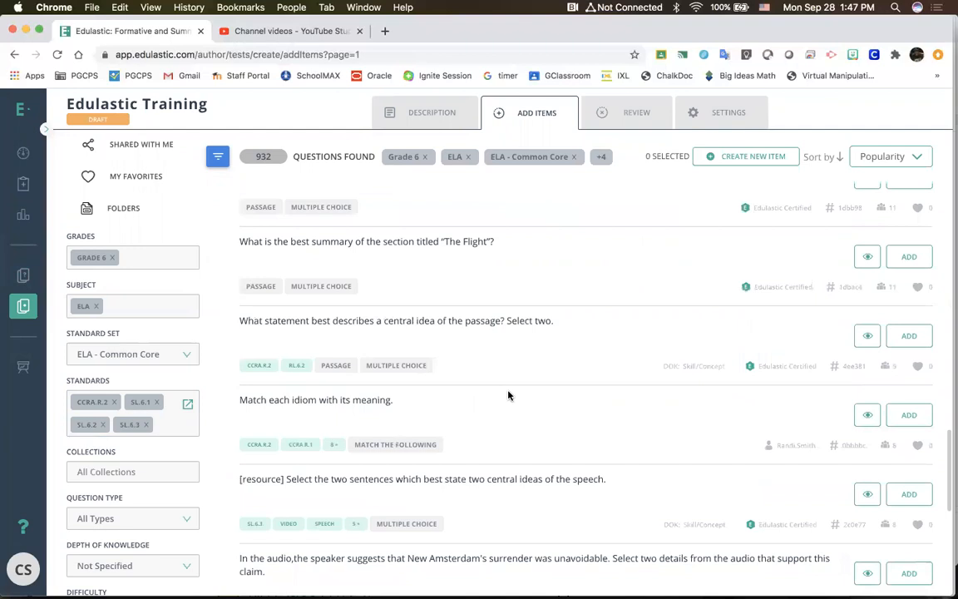
scroll(823, 567, down, 5)
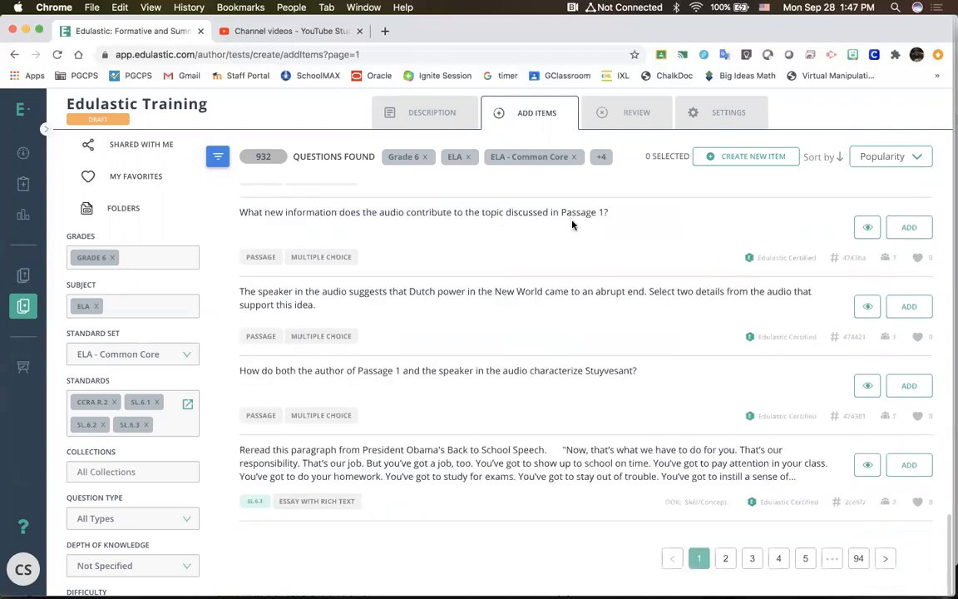
scroll(570, 220, up, 5)
Step: Review the Depth of Knowledge filter options, leaving the filter at Not Specified
scroll(147, 433, down, 2)
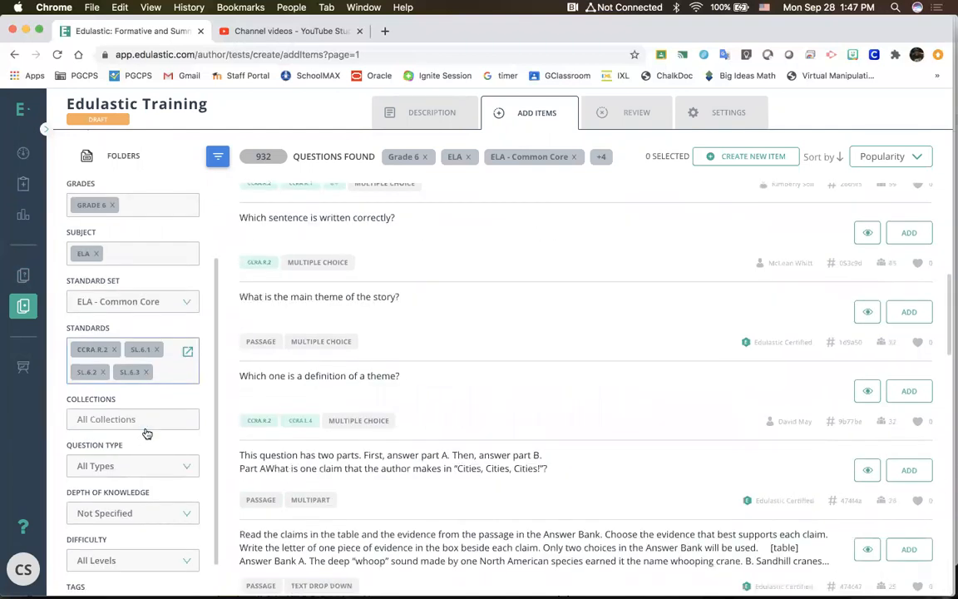
scroll(149, 436, down, 2)
click(190, 472)
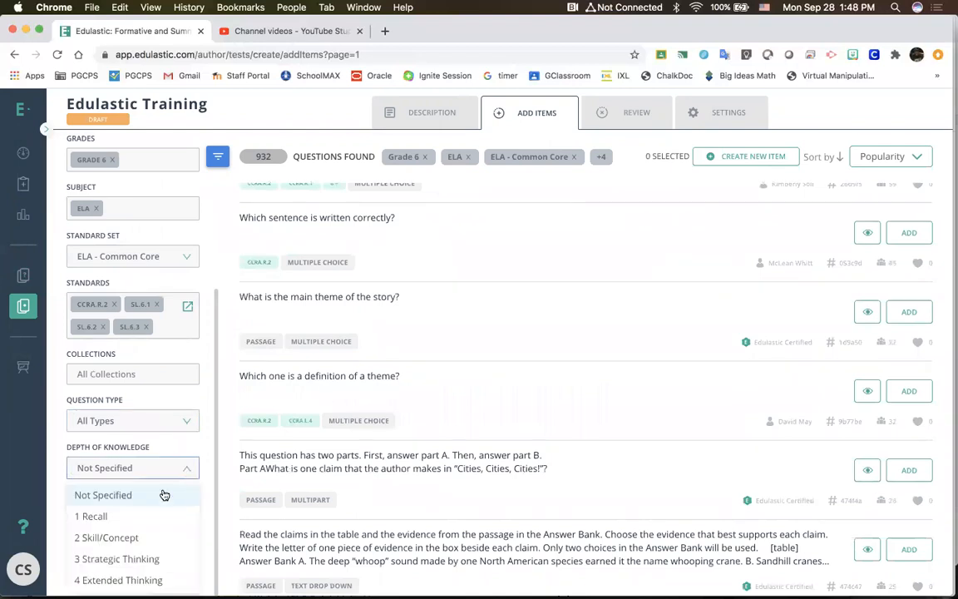
scroll(148, 511, up, 1)
scroll(144, 549, down, 1)
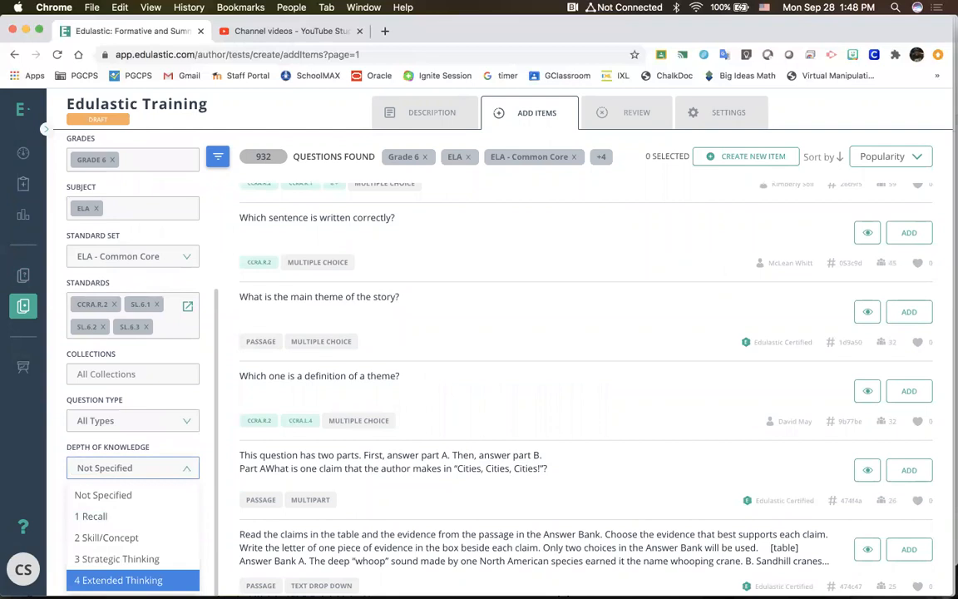
click(137, 490)
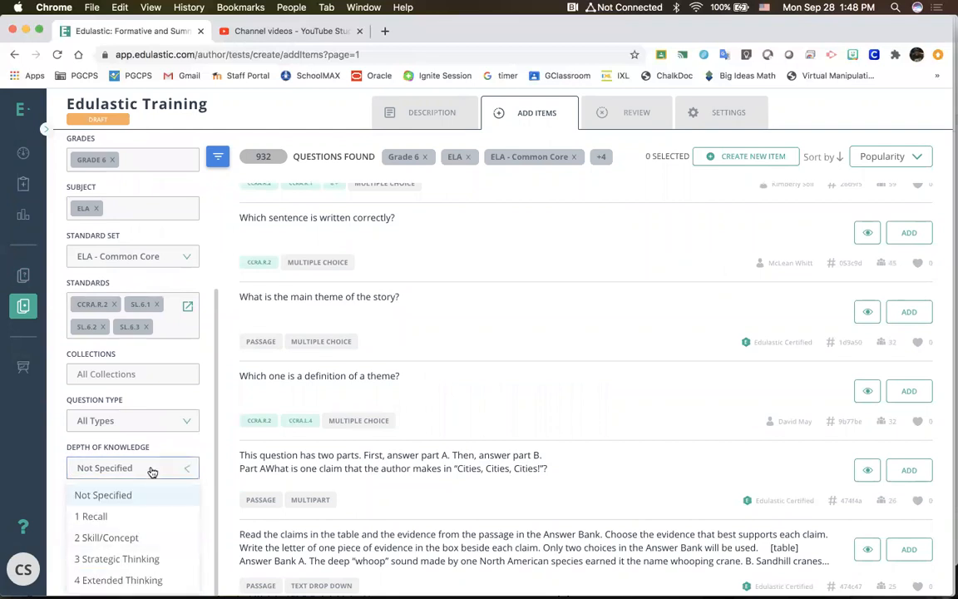
Step: Filter the questions to Hard difficulty and look through the matching items
click(133, 515)
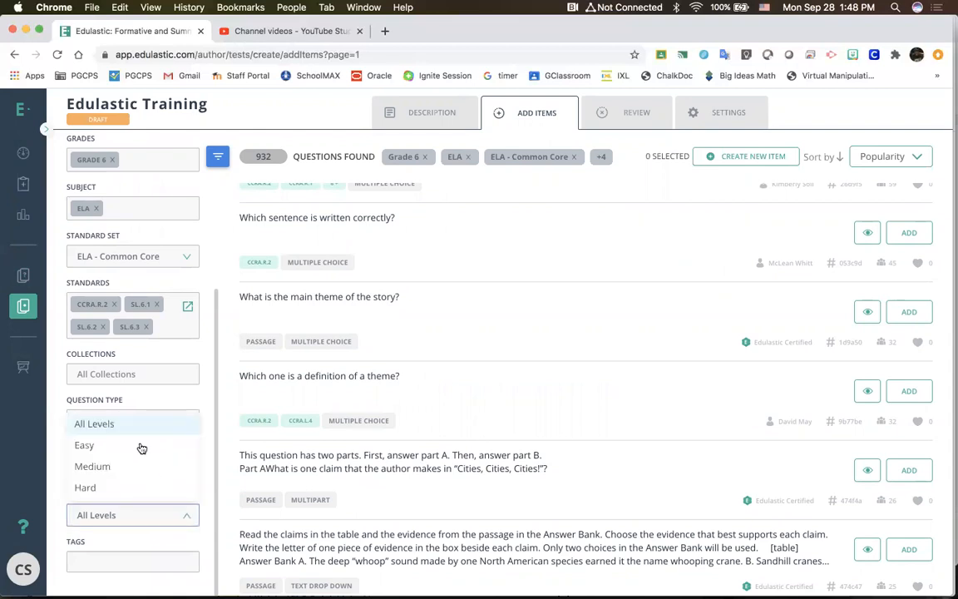
click(139, 489)
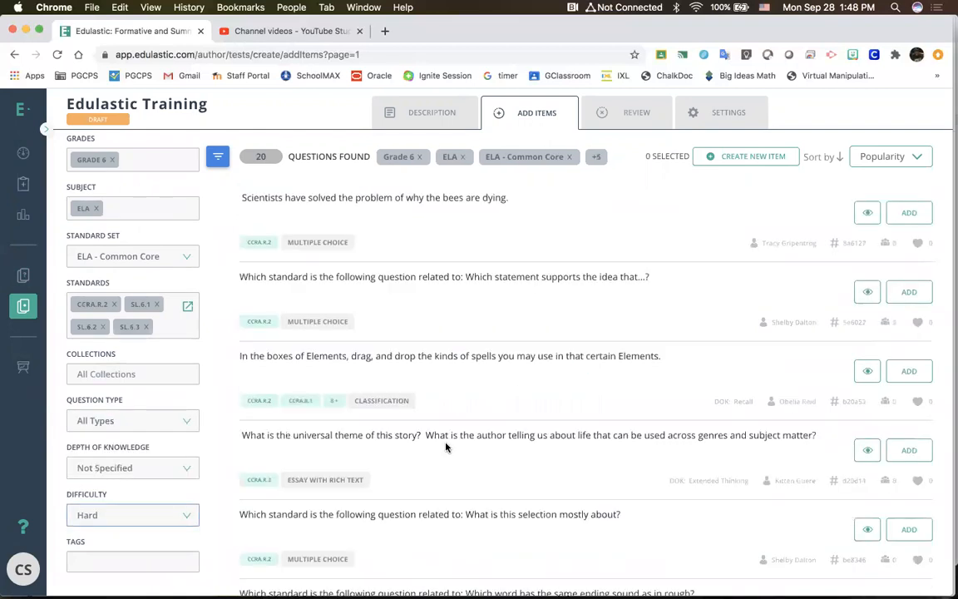
scroll(446, 448, down, 10)
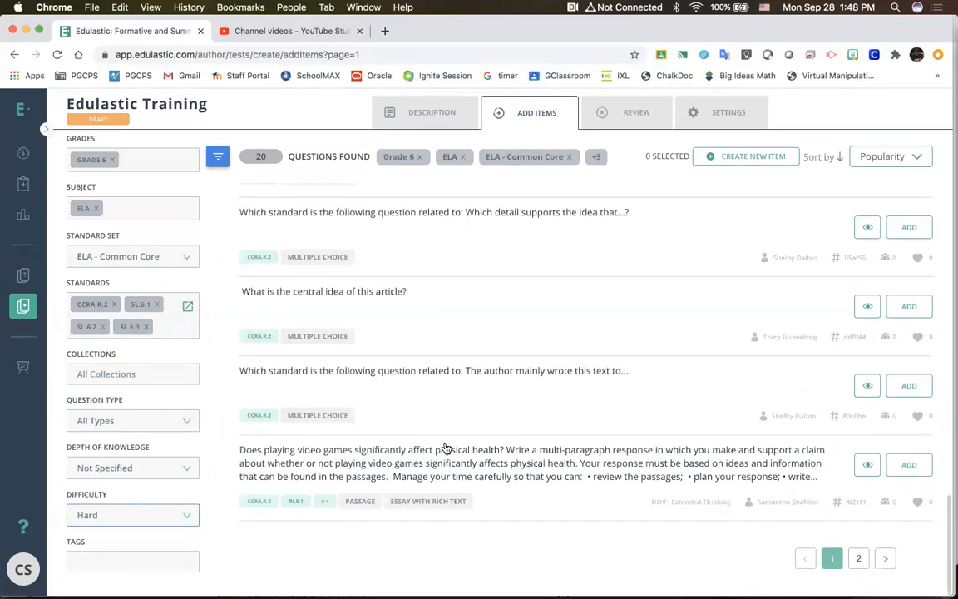
scroll(447, 448, up, 5)
scroll(445, 447, up, 2)
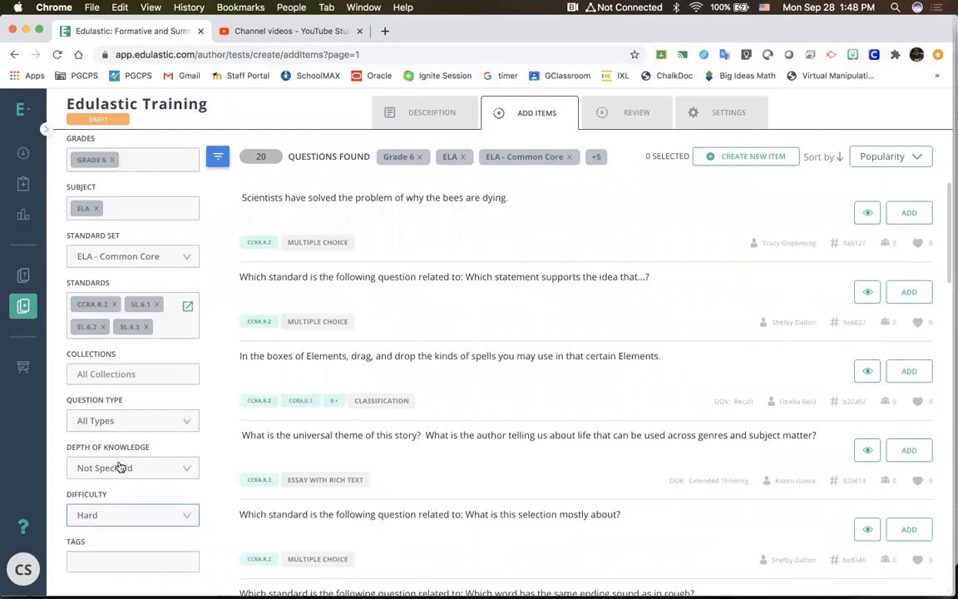
Step: Check the available collections without choosing one, and set the Depth of Knowledge filter to 3 Strategic Thinking
click(156, 377)
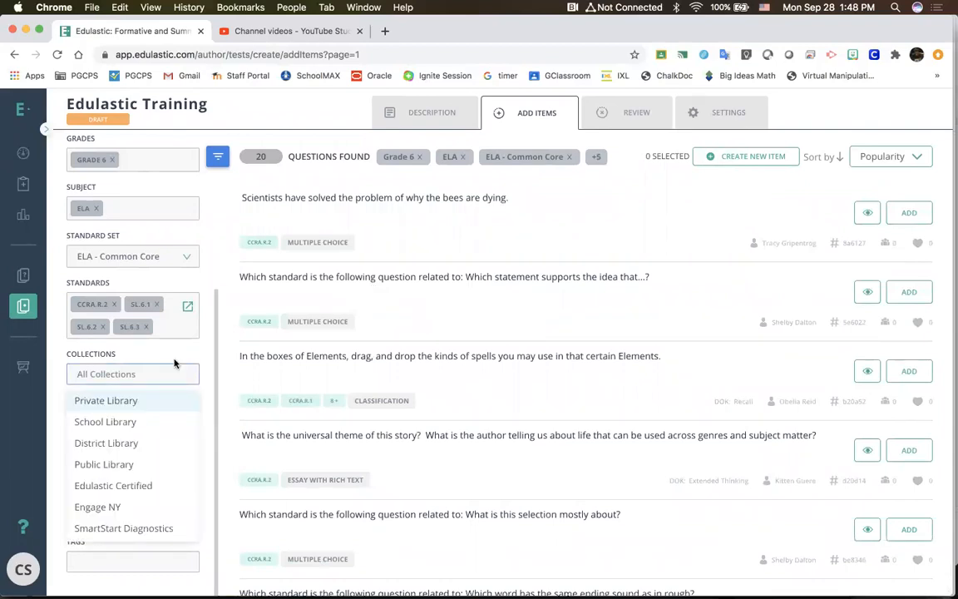
click(176, 360)
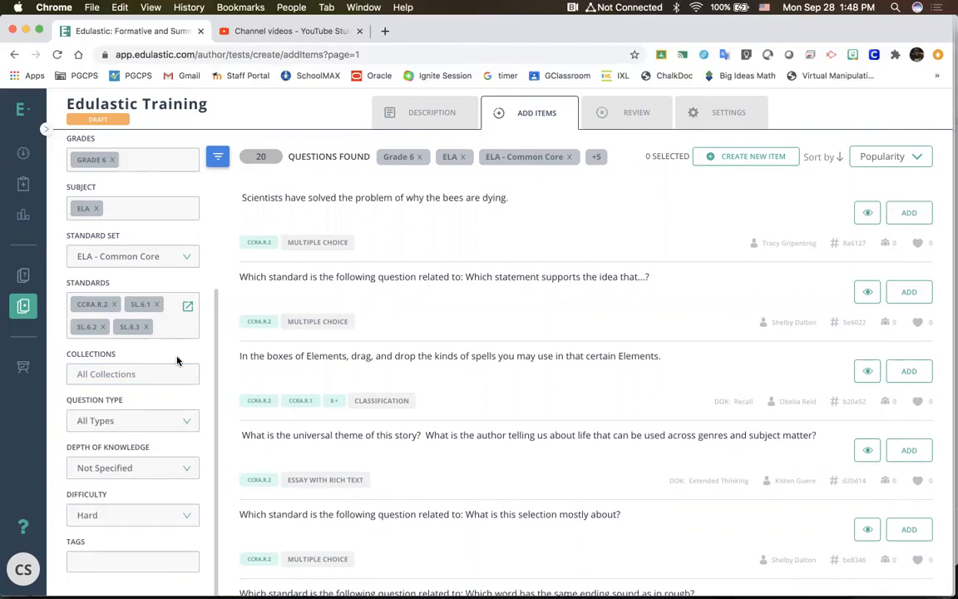
click(177, 467)
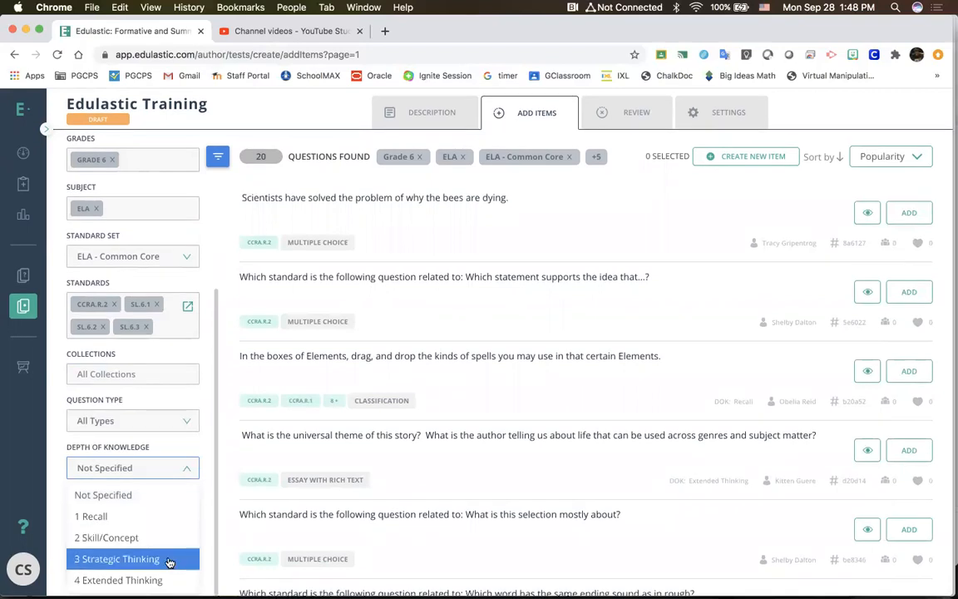
click(169, 561)
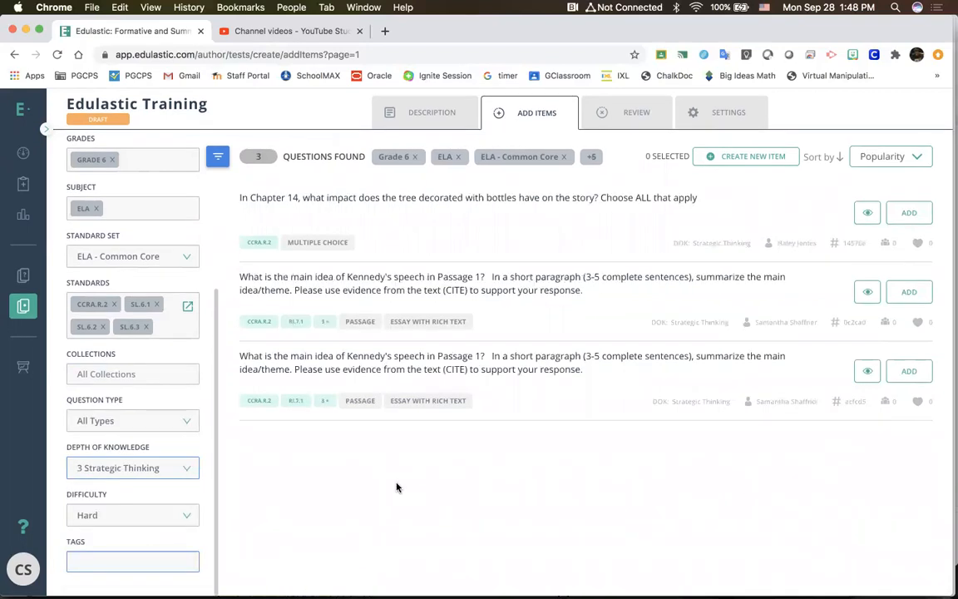
Step: Preview the first essay question on the main idea of Kennedy's speech with its passage and details, and close the preview
click(456, 284)
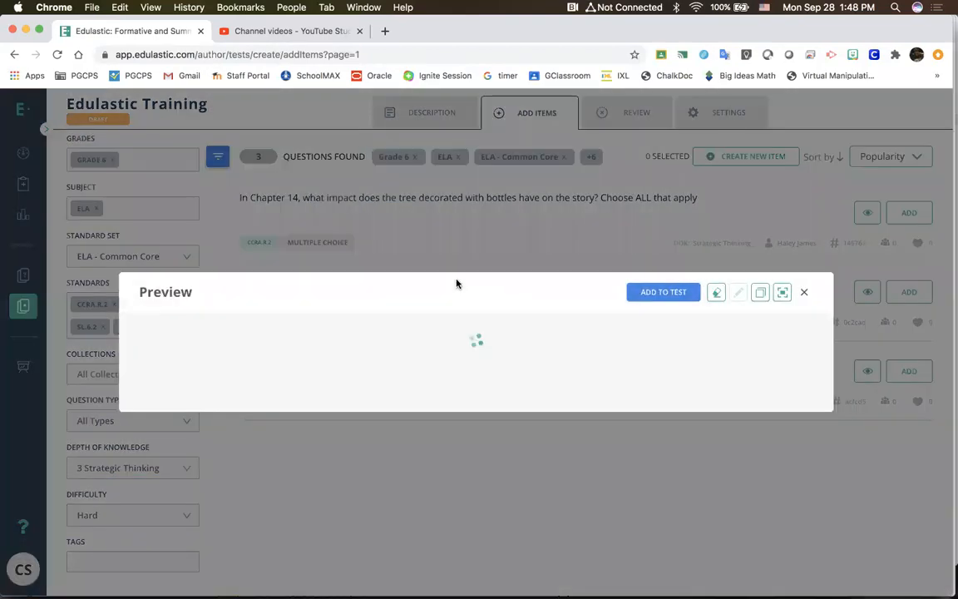
scroll(379, 326, down, 10)
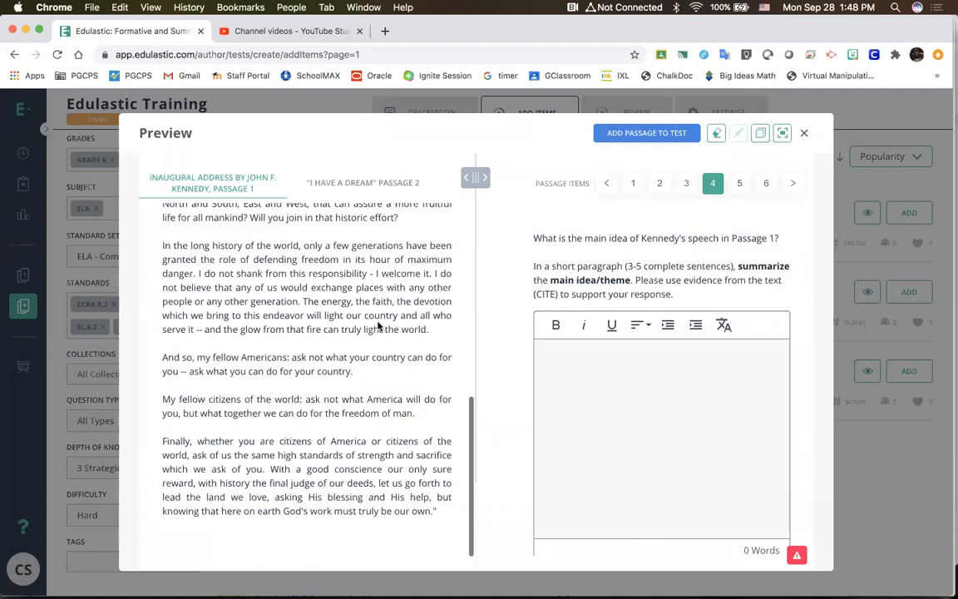
scroll(641, 345, down, 5)
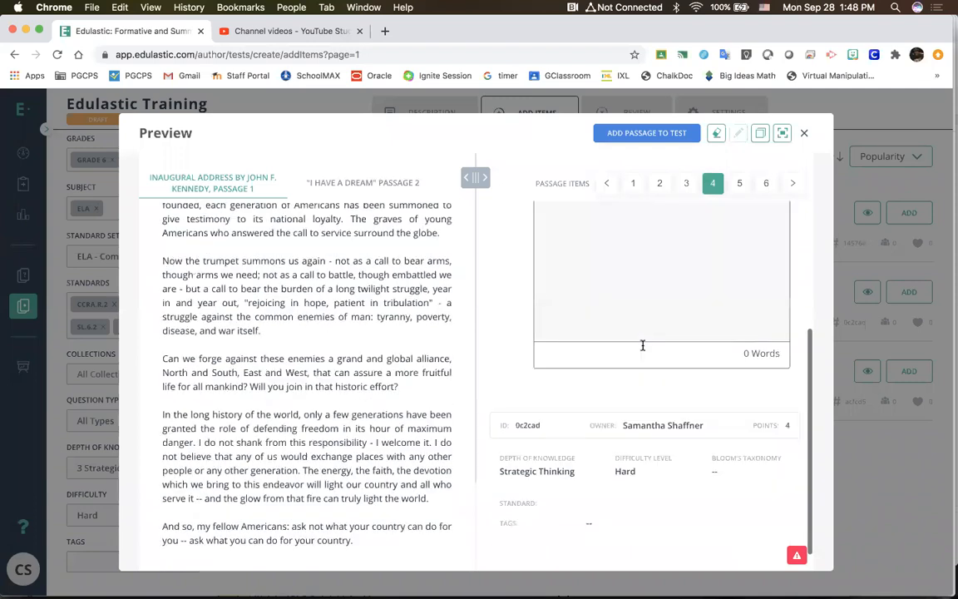
scroll(642, 345, up, 5)
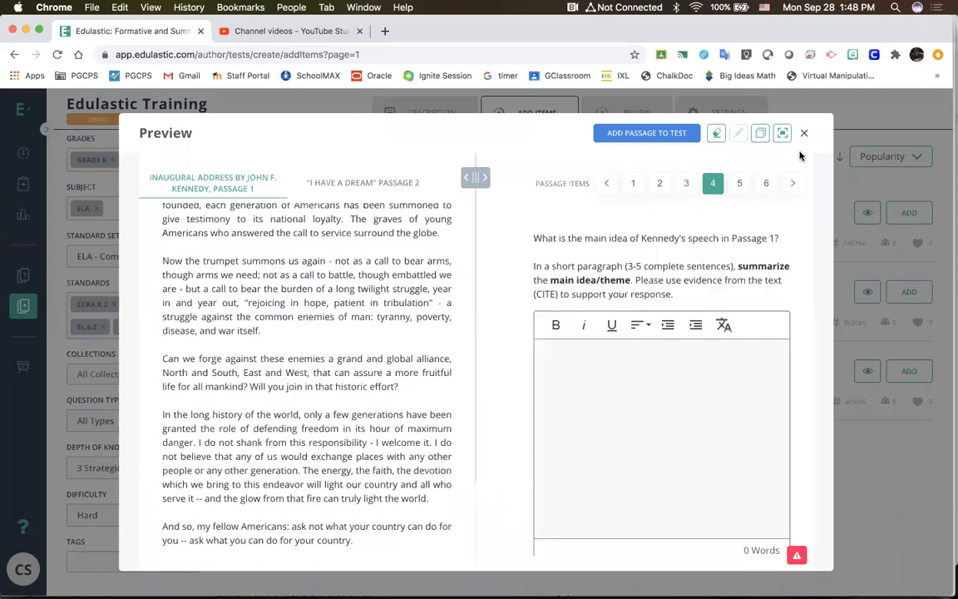
key(Escape)
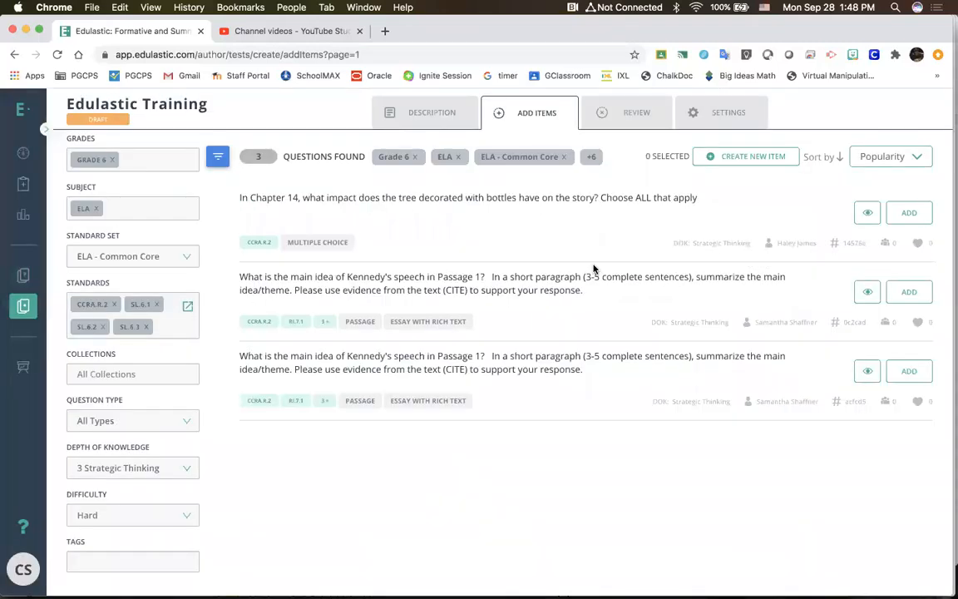
Step: Start creating a new item for the test and look through the Multiple Choice question types
click(744, 157)
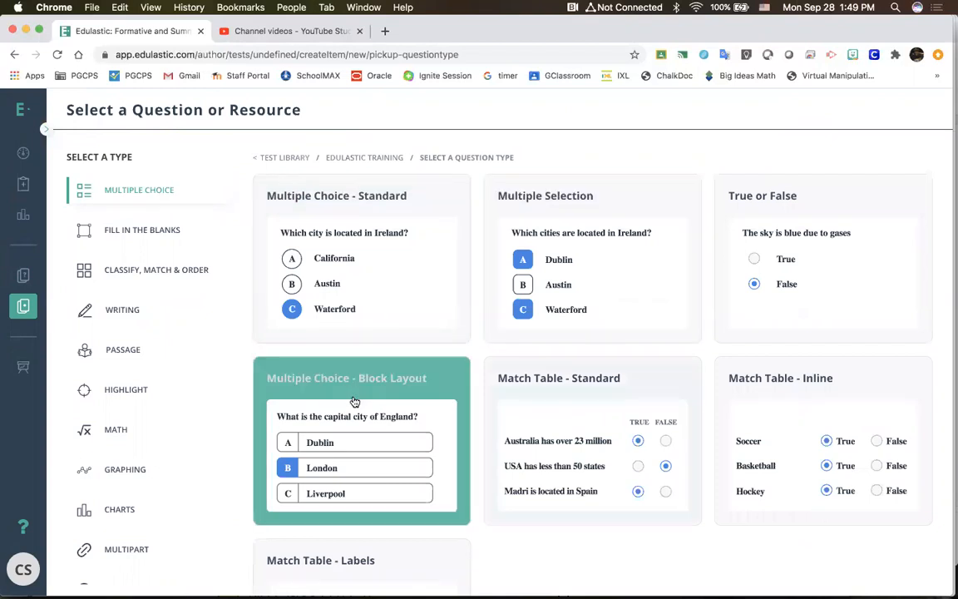
scroll(602, 334, down, 3)
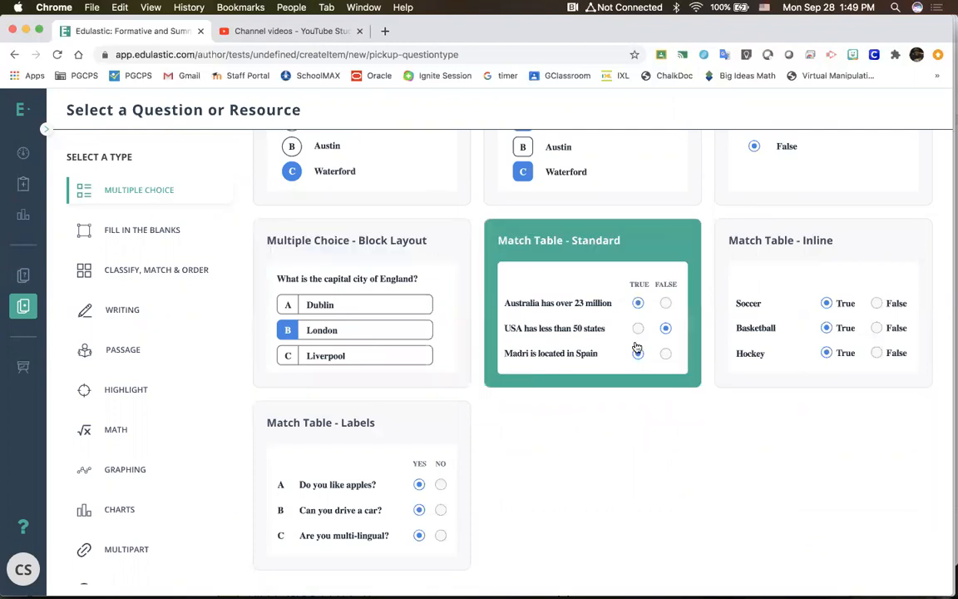
scroll(637, 348, down, 1)
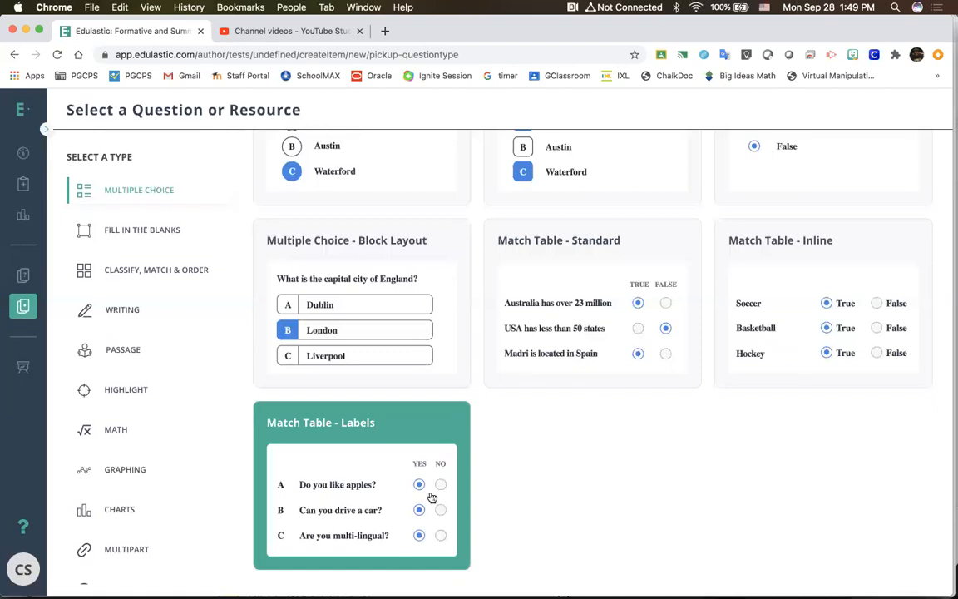
Step: Look over the Multiple Choice question types and create a Match Table - Standard item
scroll(434, 486, up, 1)
scroll(431, 442, down, 1)
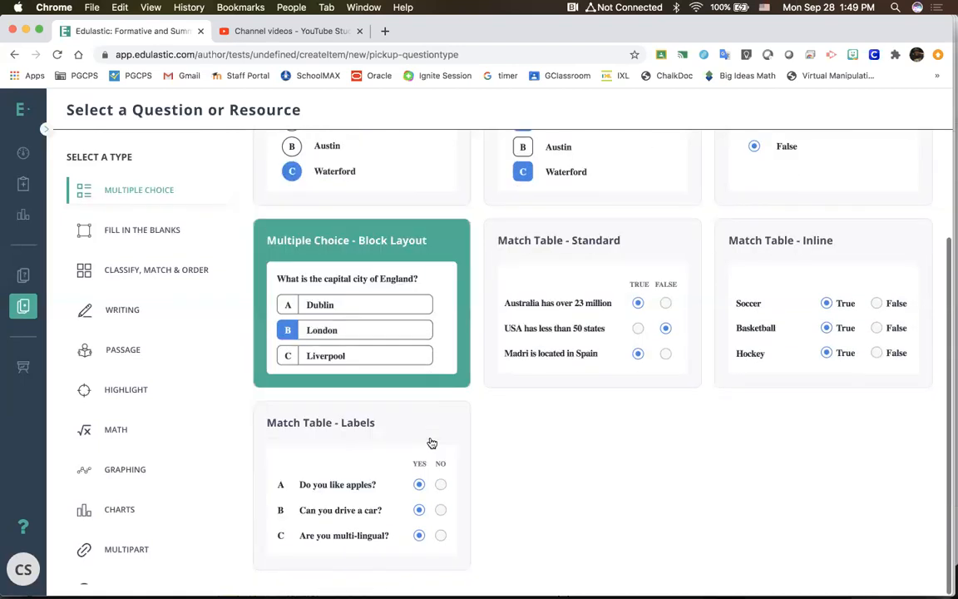
scroll(431, 442, up, 3)
scroll(431, 443, down, 2)
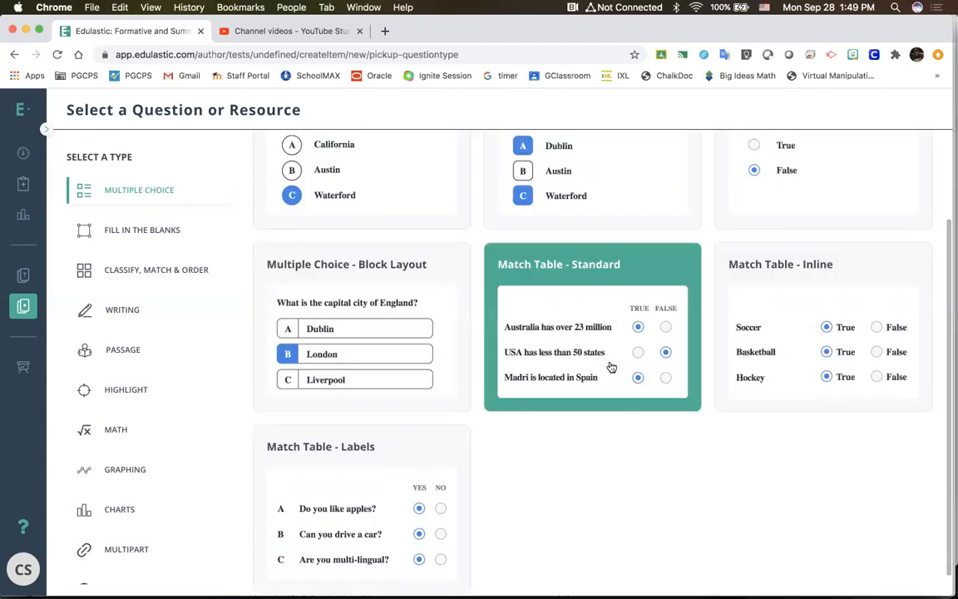
click(609, 364)
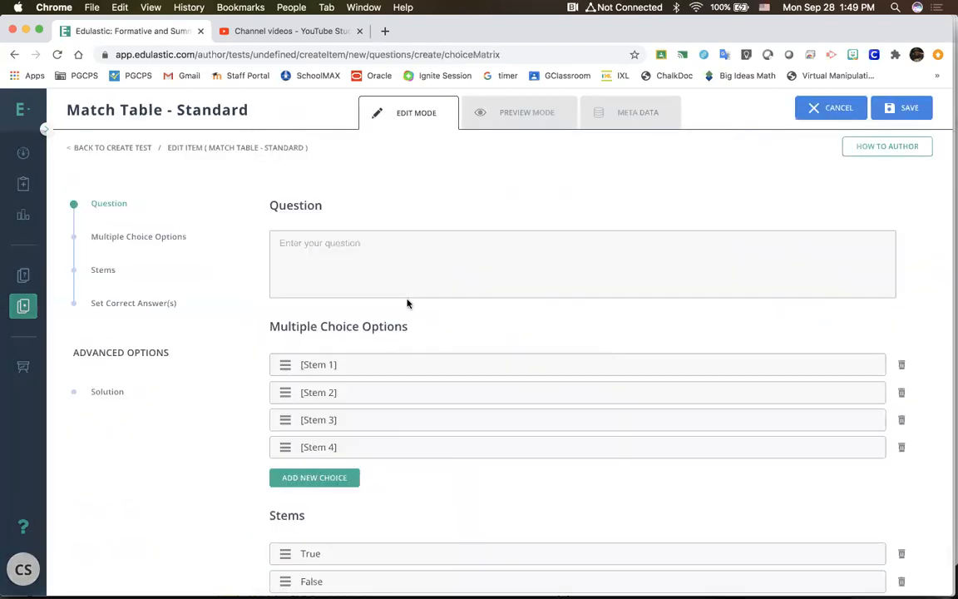
Step: Review the item form's options, stems and answer table, and enter "T or False" as the question text
click(385, 269)
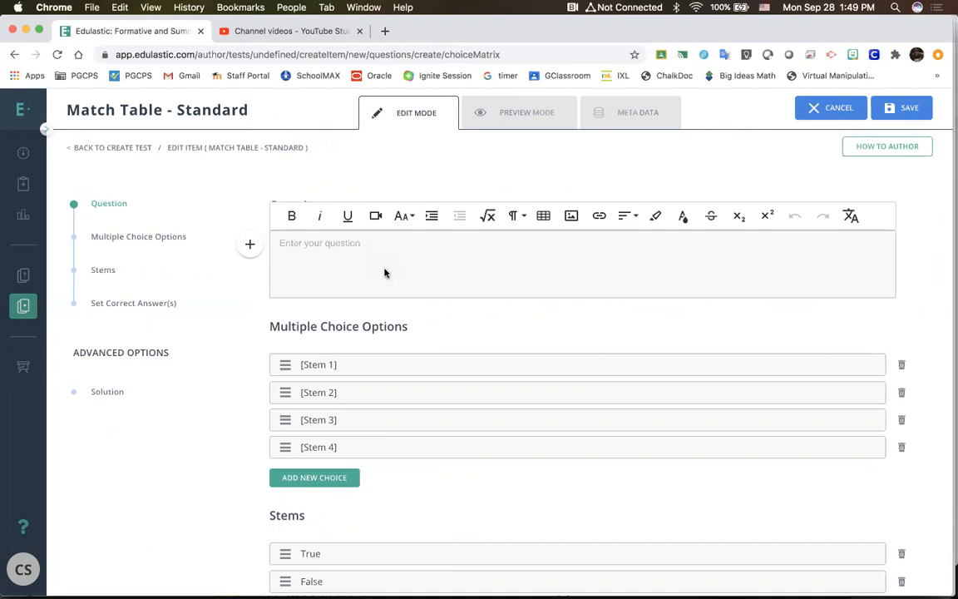
scroll(384, 271, down, 3)
scroll(384, 269, up, 2)
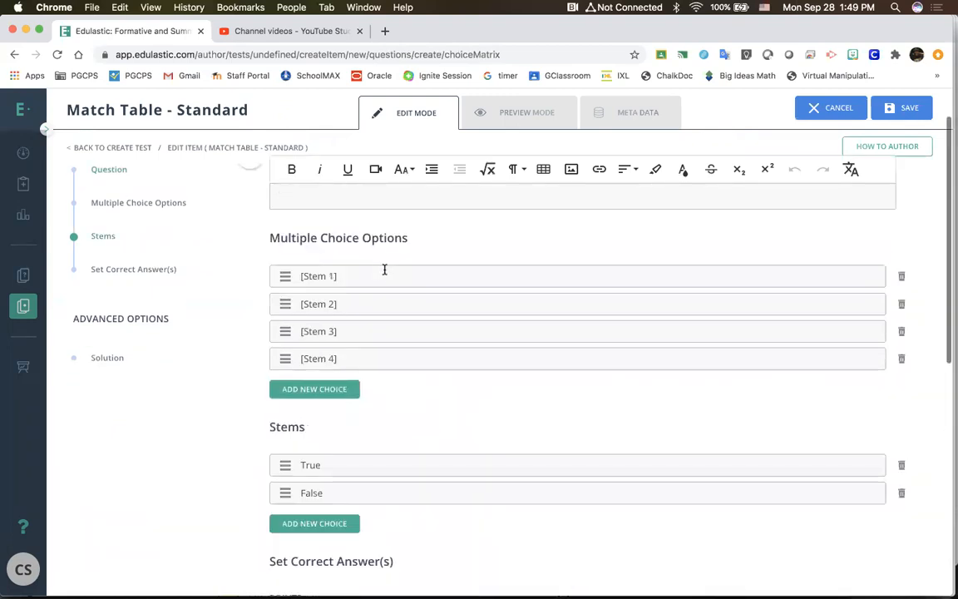
scroll(384, 269, down, 1)
scroll(384, 268, down, 2)
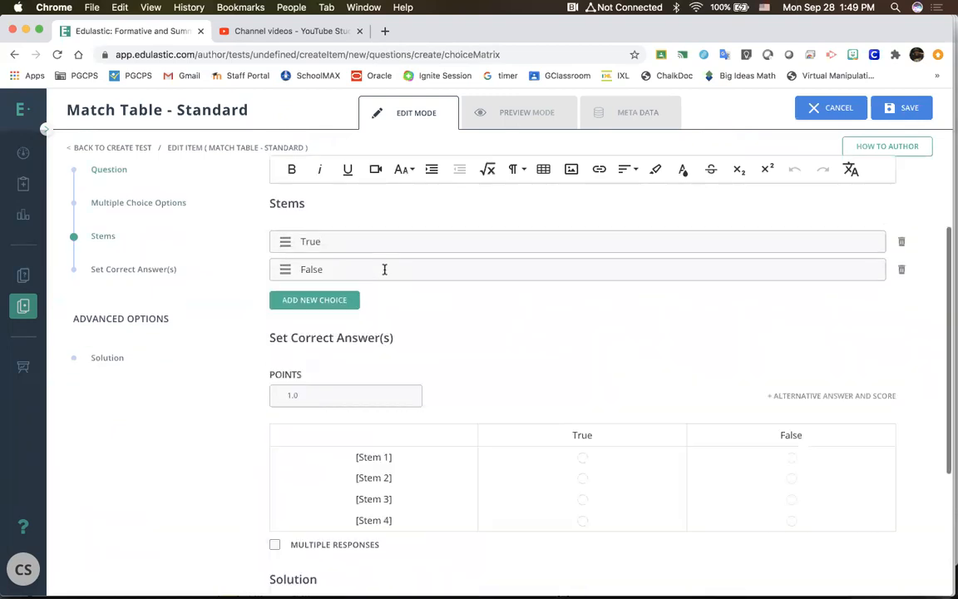
scroll(384, 268, up, 3)
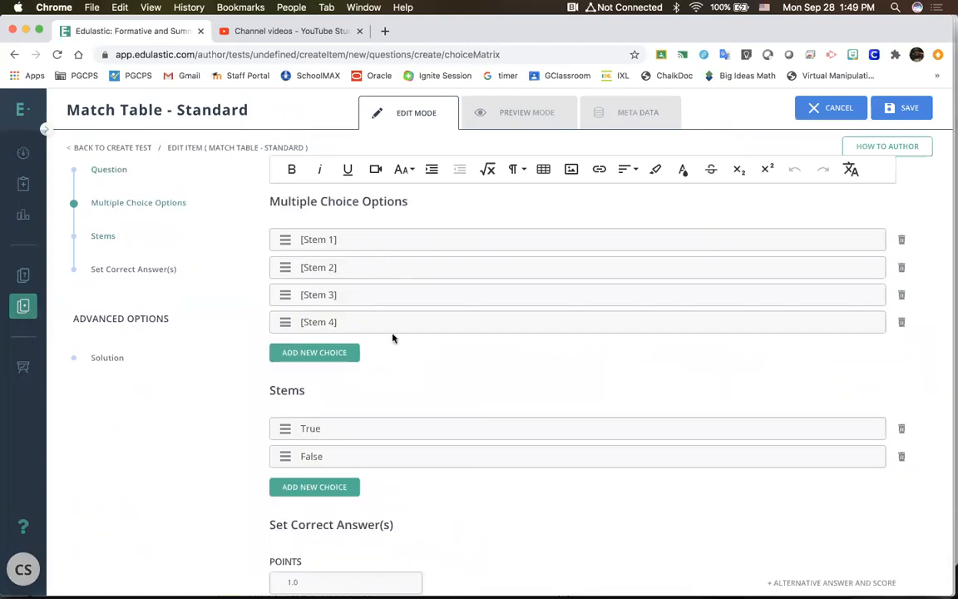
scroll(391, 334, up, 2)
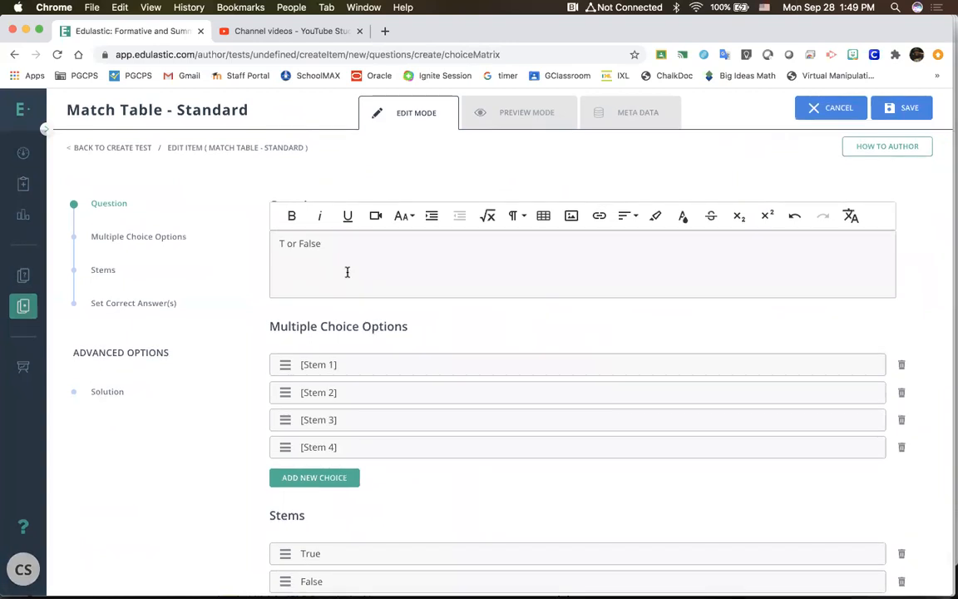
Step: Replace the first multiple choice option, Stem 1, with "The Sky is blue"
scroll(310, 261, down, 8)
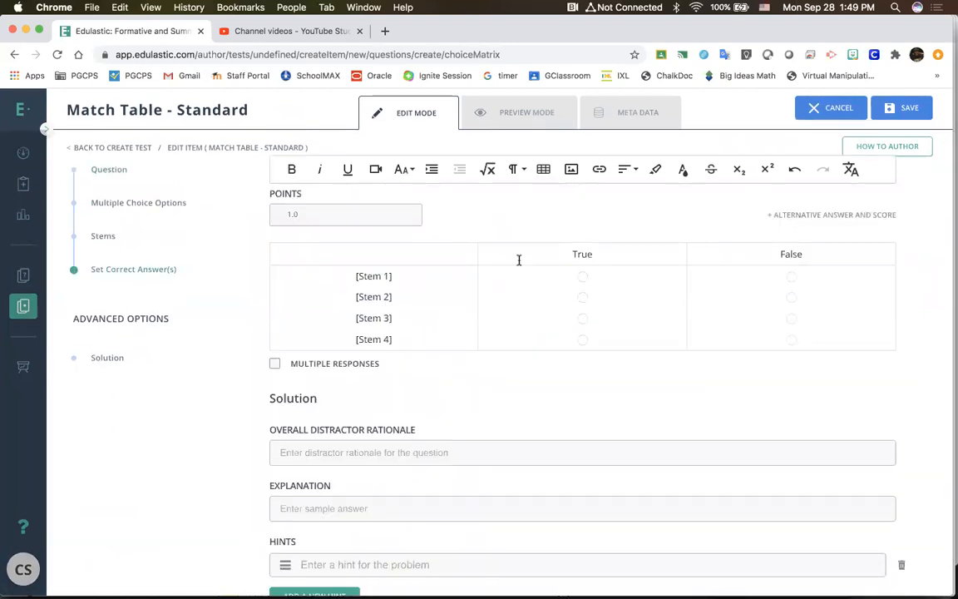
scroll(519, 263, up, 7)
scroll(517, 265, down, 1)
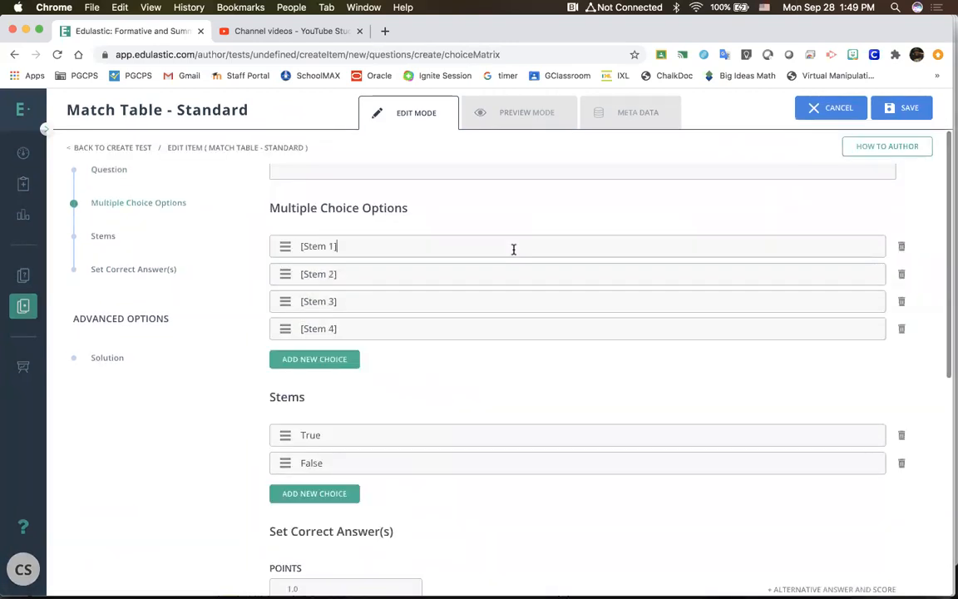
click(513, 248)
triple_click(513, 248)
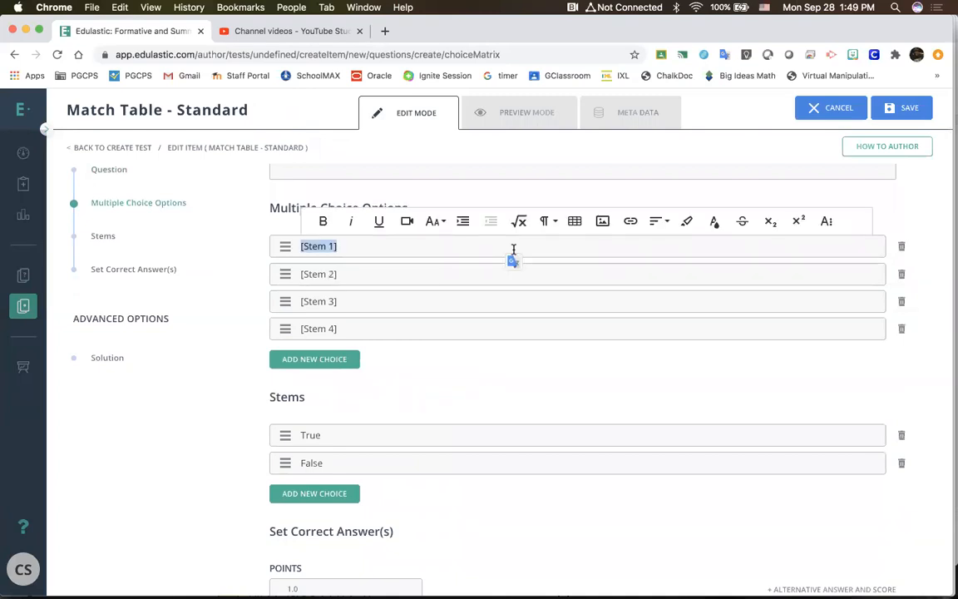
text(The Sj)
key(BackSpace)
text(ky is blui)
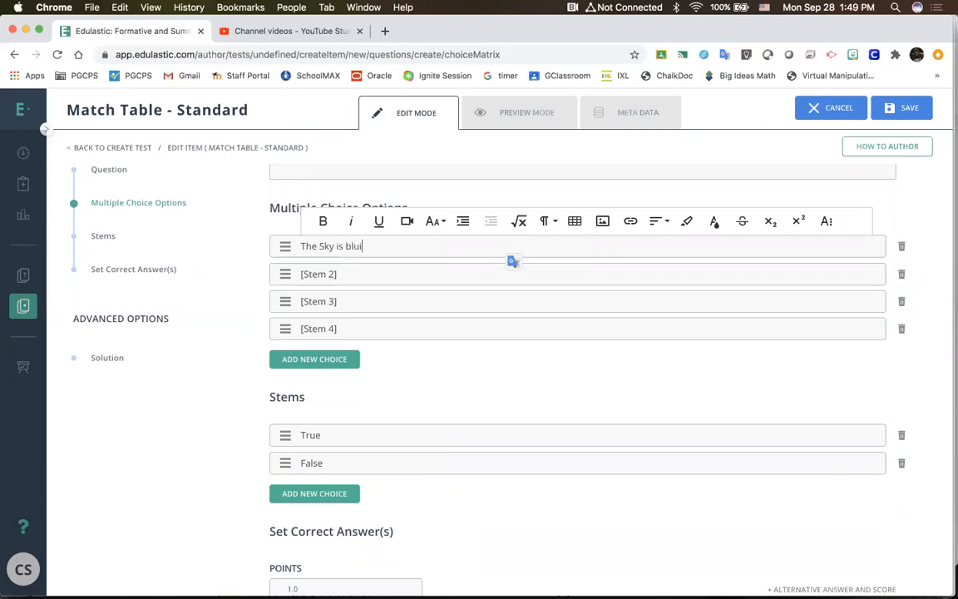
Step: Replace the second multiple choice option with "The grass is green" and delete the Stem 3 and Stem 4 options
click(432, 271)
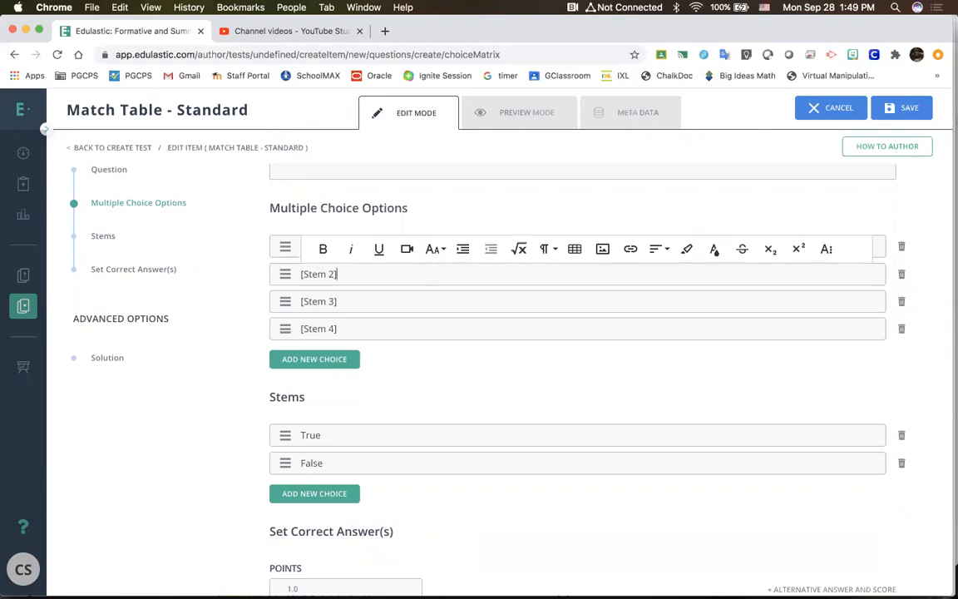
key(BackSpace)
key(BackSpace)
key(BackSpace)
key(BackSpace)
key(BackSpace)
key(BackSpace)
key(BackSpace)
key(BackSpace)
text(The grass is green)
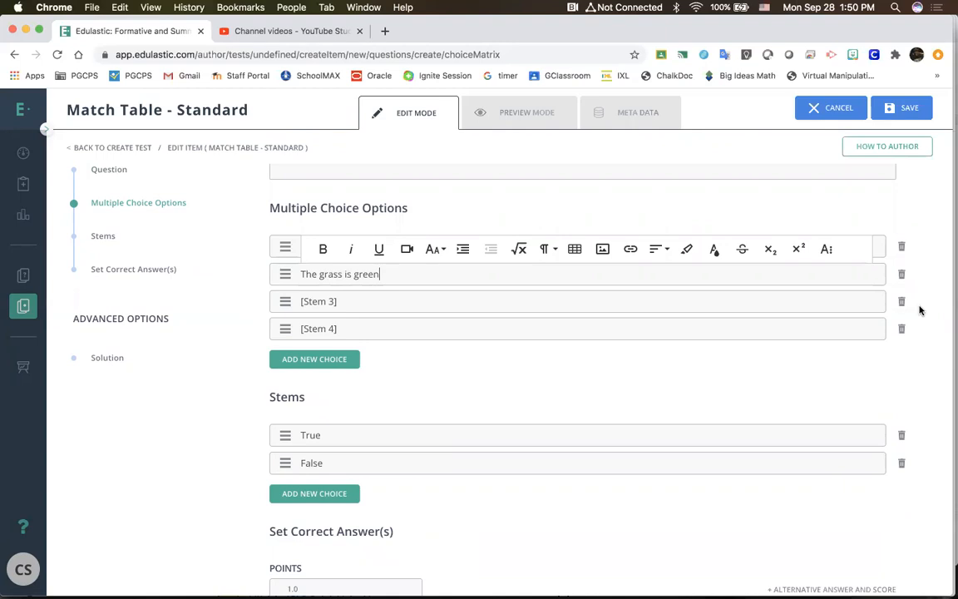
click(902, 302)
click(903, 302)
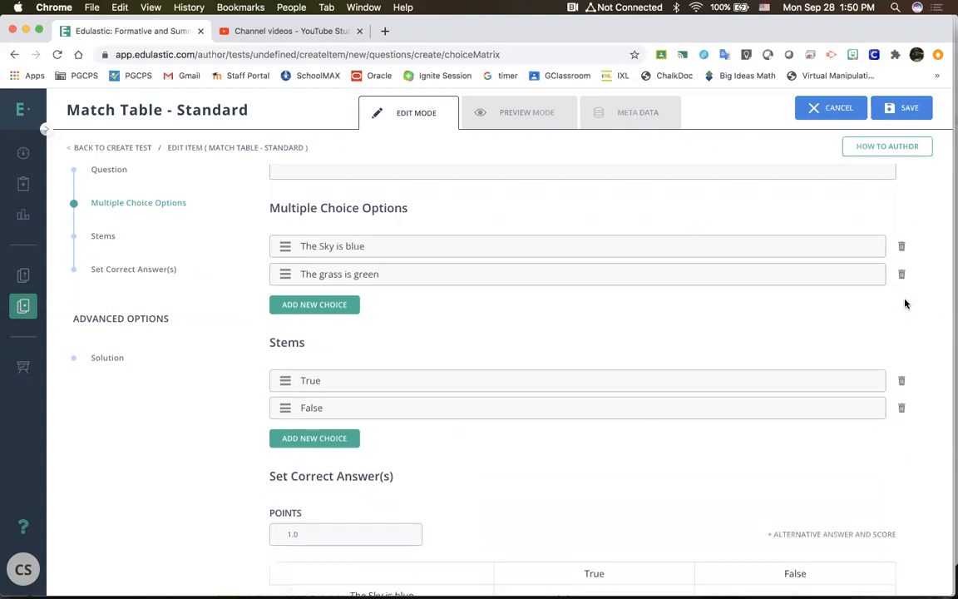
Step: Add blank multiple choice options up to Option #10, and delete all the blank ones again
click(339, 309)
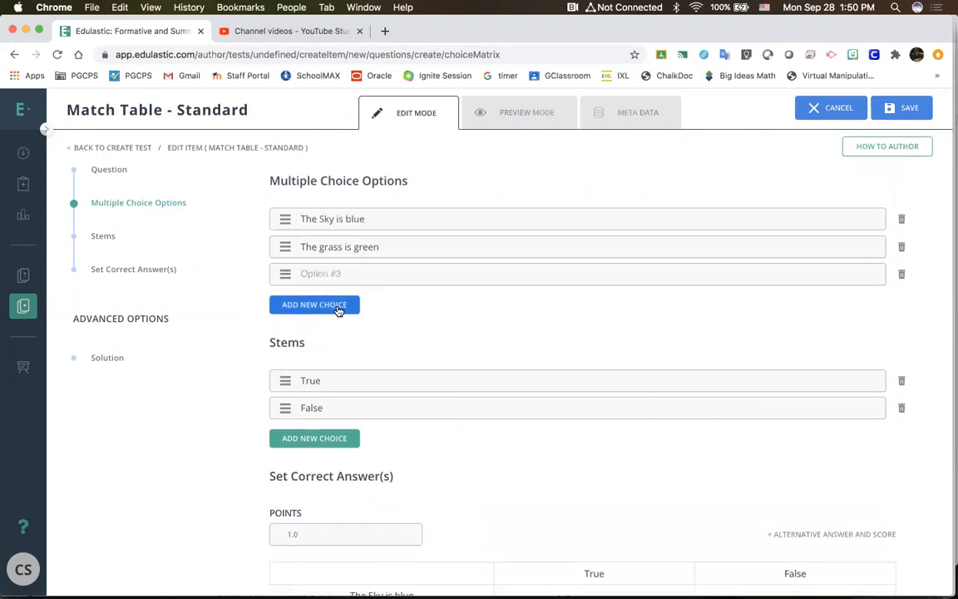
click(338, 310)
click(339, 310)
click(338, 310)
click(338, 310)
click(338, 310)
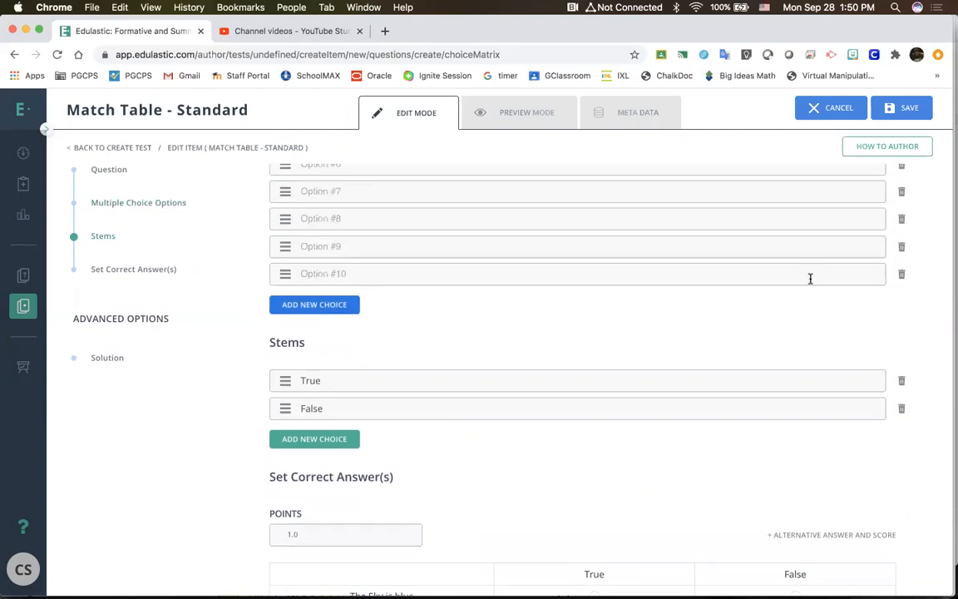
click(900, 276)
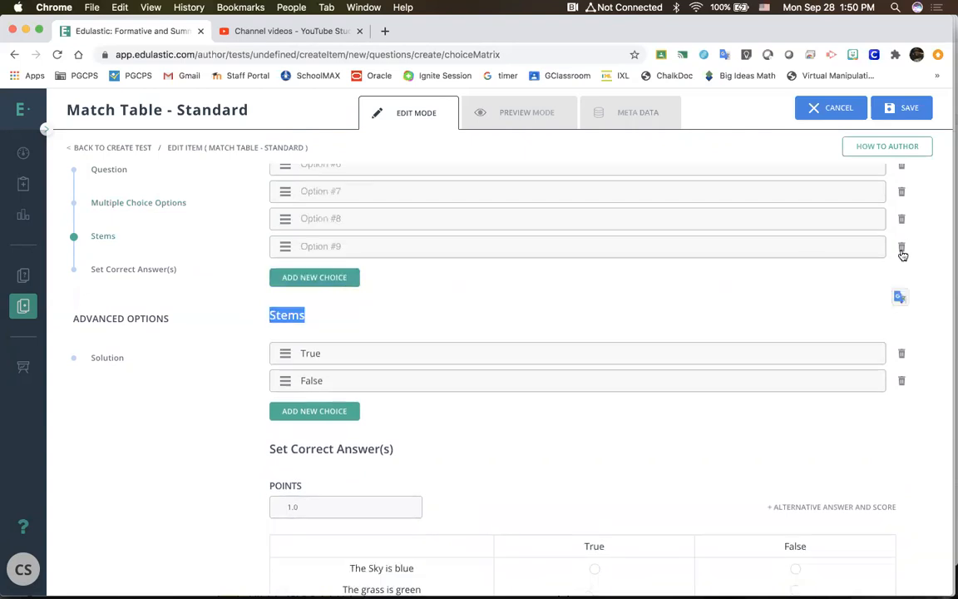
click(901, 220)
click(901, 193)
click(902, 198)
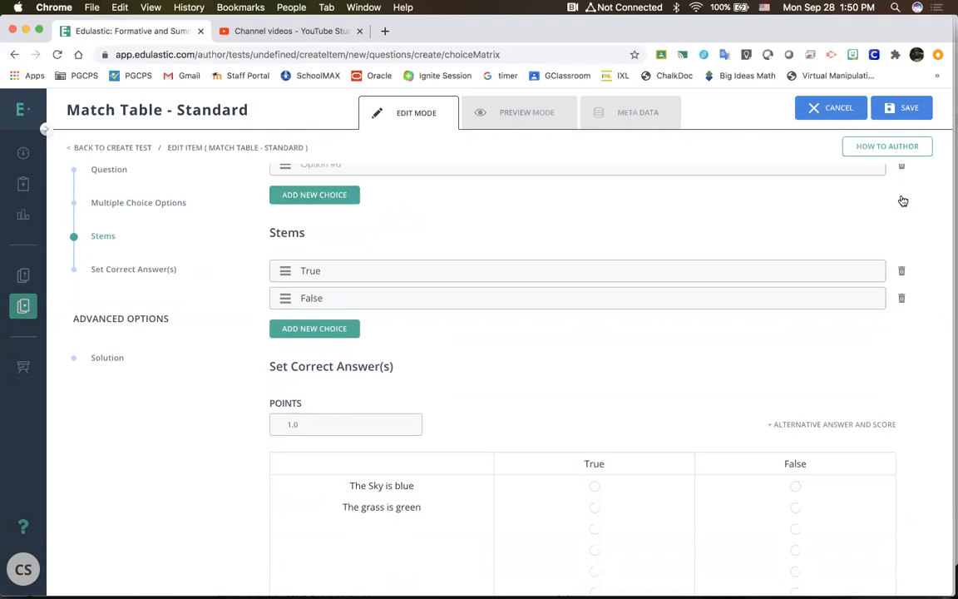
scroll(899, 224, up, 2)
click(899, 222)
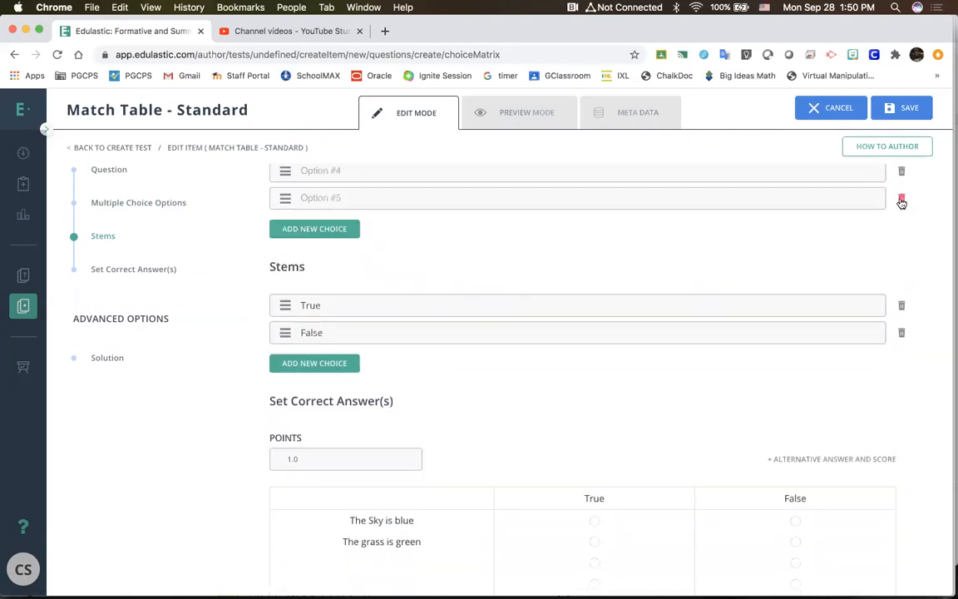
click(901, 200)
scroll(901, 203, up, 2)
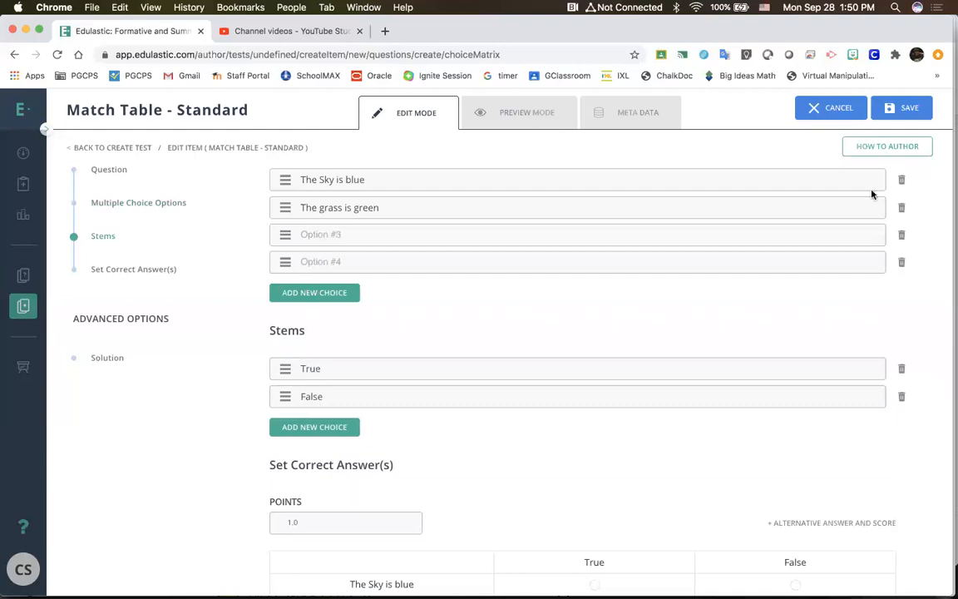
click(900, 236)
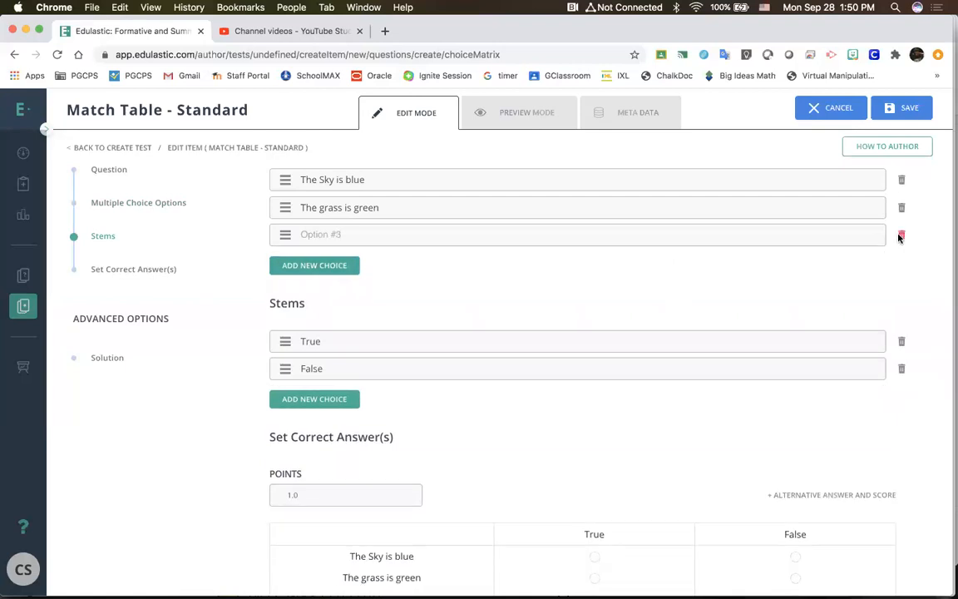
click(901, 236)
Step: Add eight blank choices below True and False in the stems, up to Option #10
scroll(631, 295, down, 1)
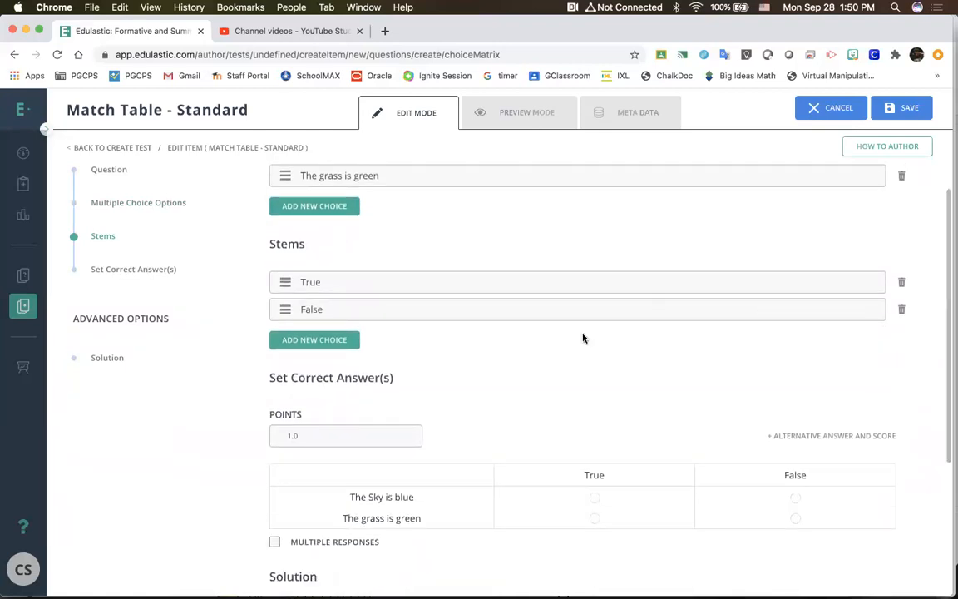
scroll(583, 337, down, 1)
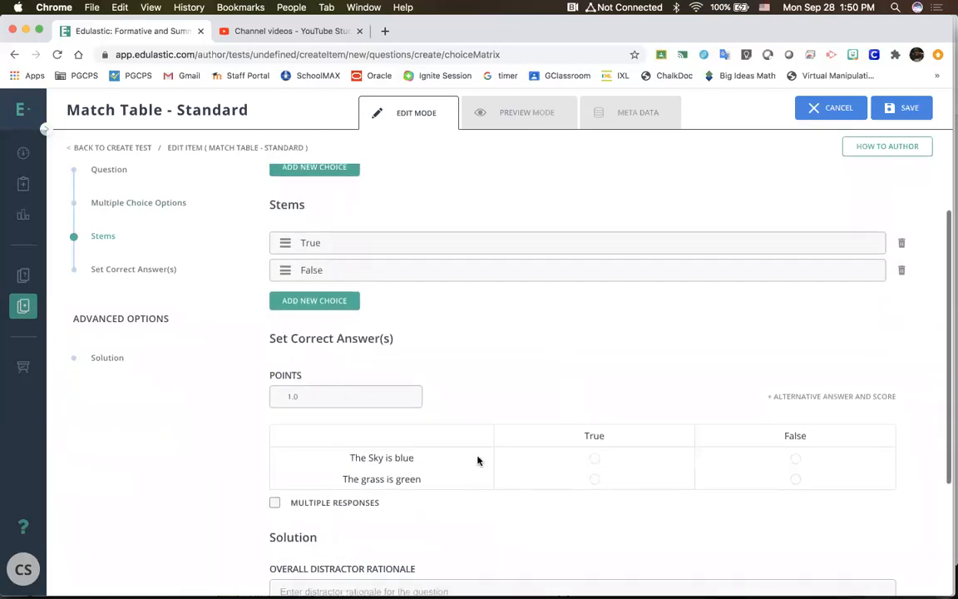
click(337, 302)
click(337, 302)
click(337, 301)
click(338, 302)
click(338, 302)
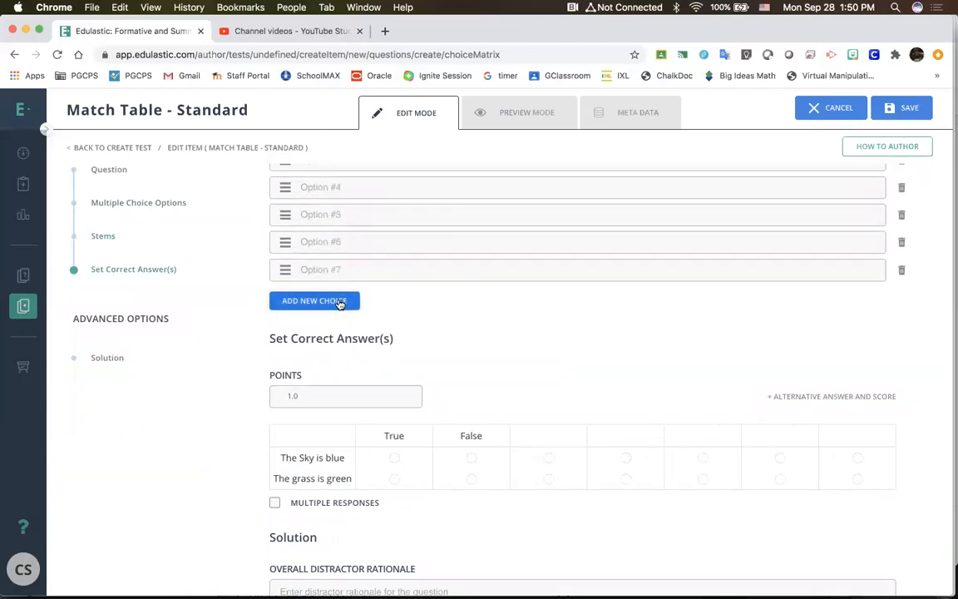
scroll(329, 195, up, 3)
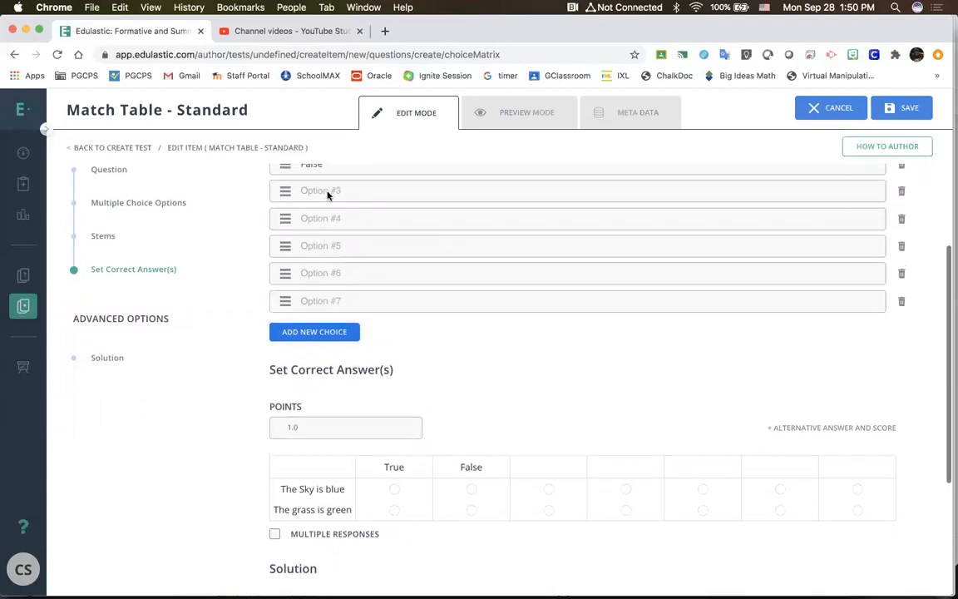
click(324, 208)
scroll(324, 208, up, 2)
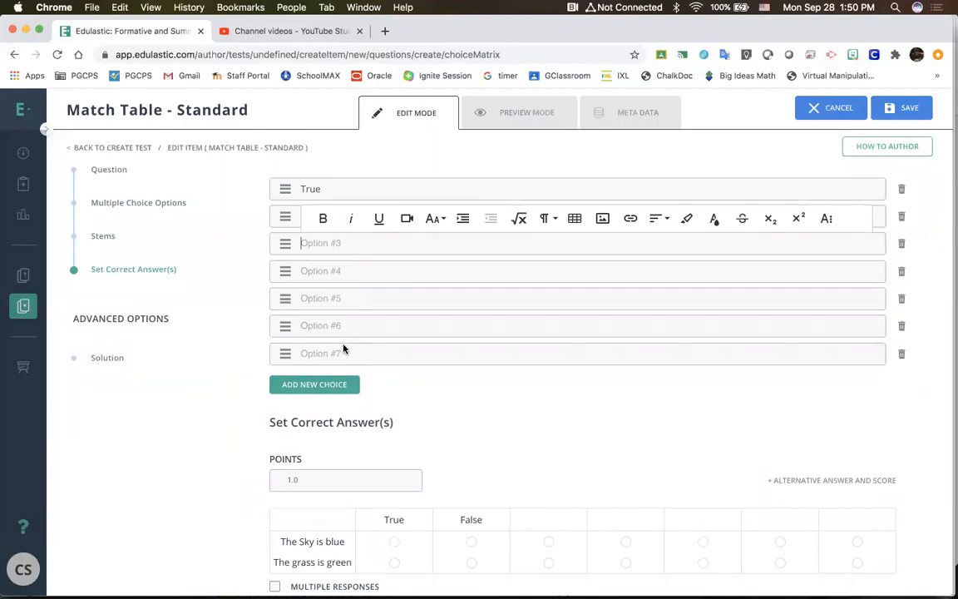
click(327, 388)
click(327, 387)
click(327, 387)
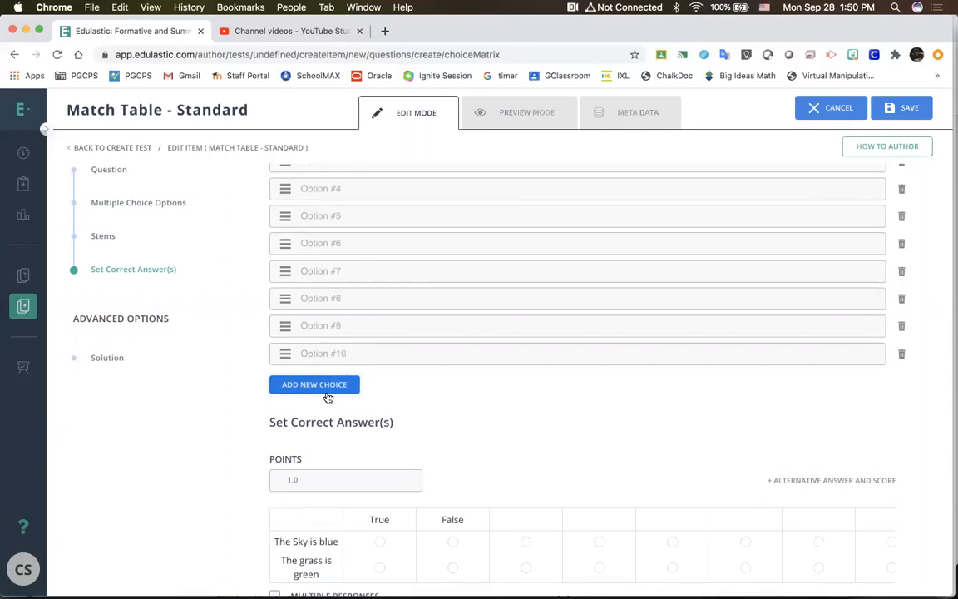
Step: Replace the first multiple choice option, "The Sky is blue", with "1 + 1 ="
scroll(291, 404, up, 10)
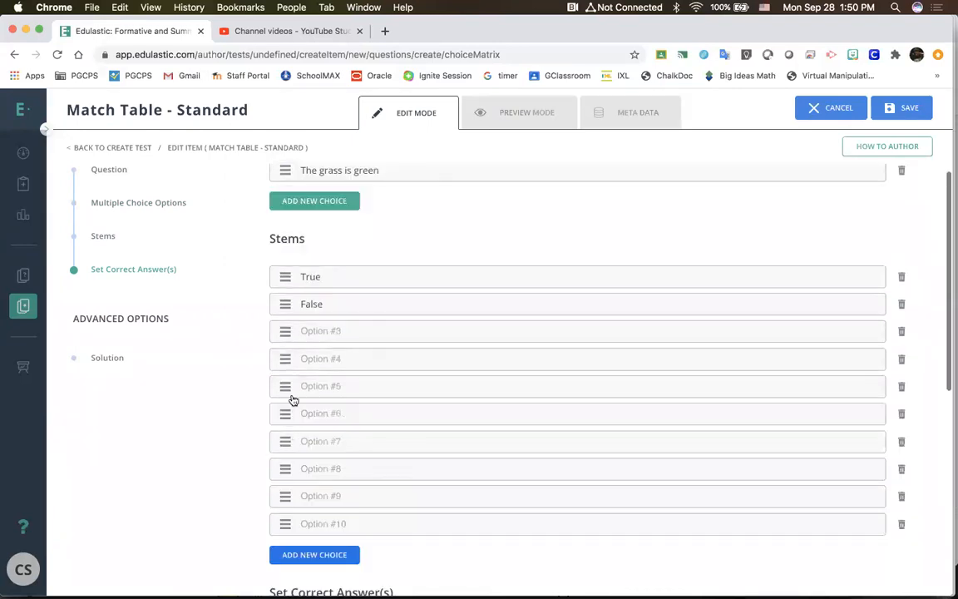
scroll(338, 390, down, 3)
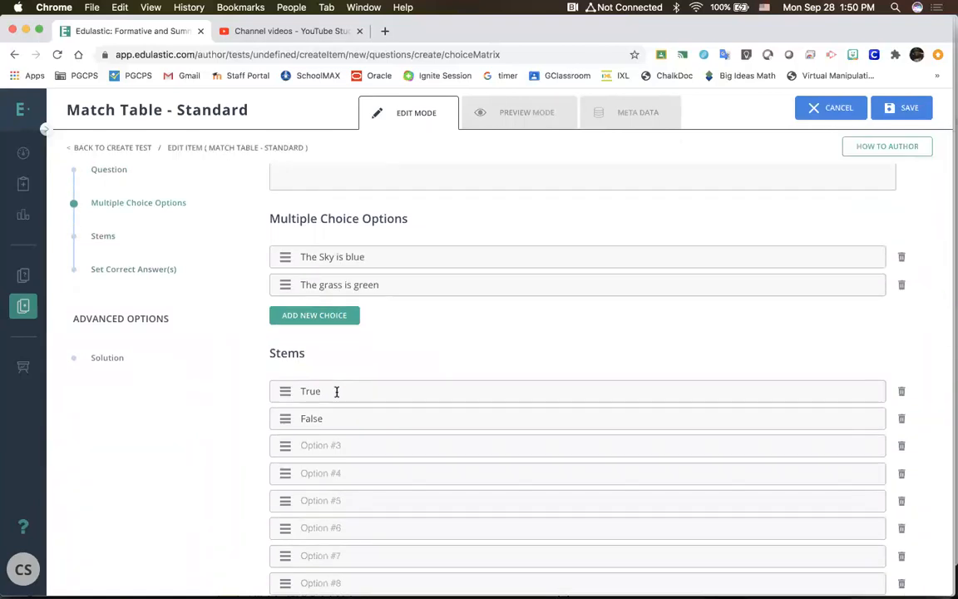
triple_click(340, 254)
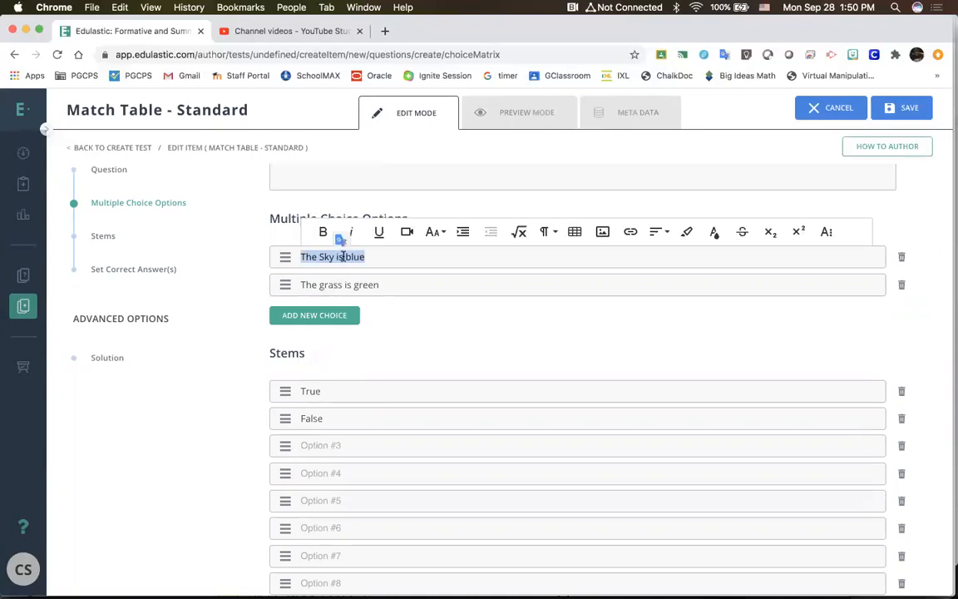
text(1 + 1 =)
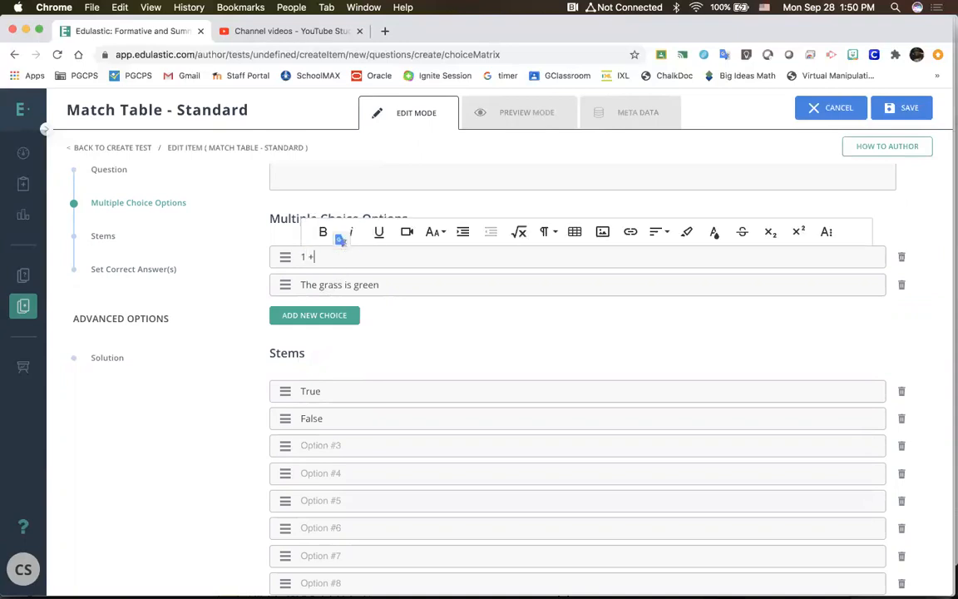
Step: Enter "2" as the third stem and mark it as the correct answer for "1 + 1 ="
click(332, 392)
click(318, 445)
text(2)
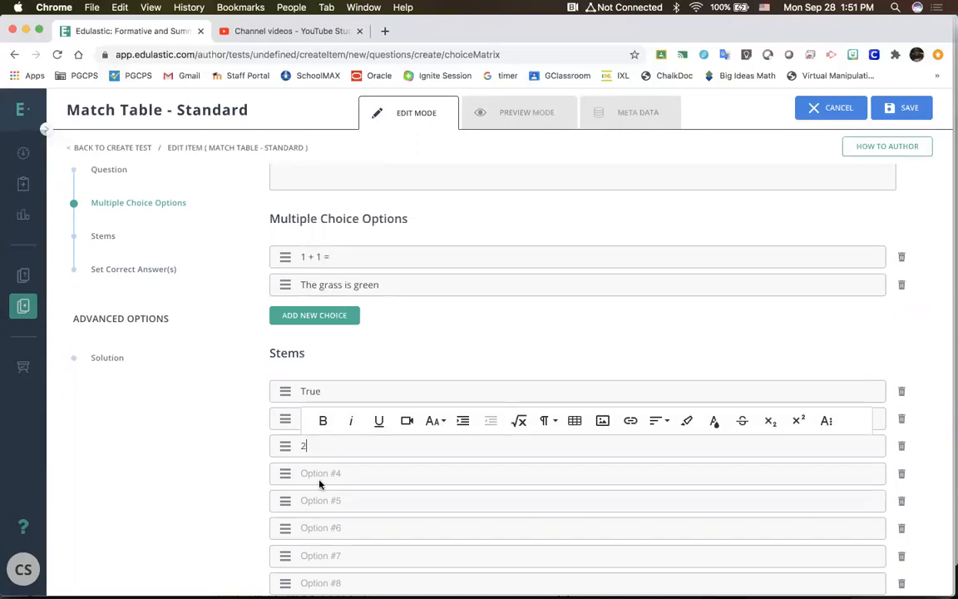
scroll(321, 483, down, 5)
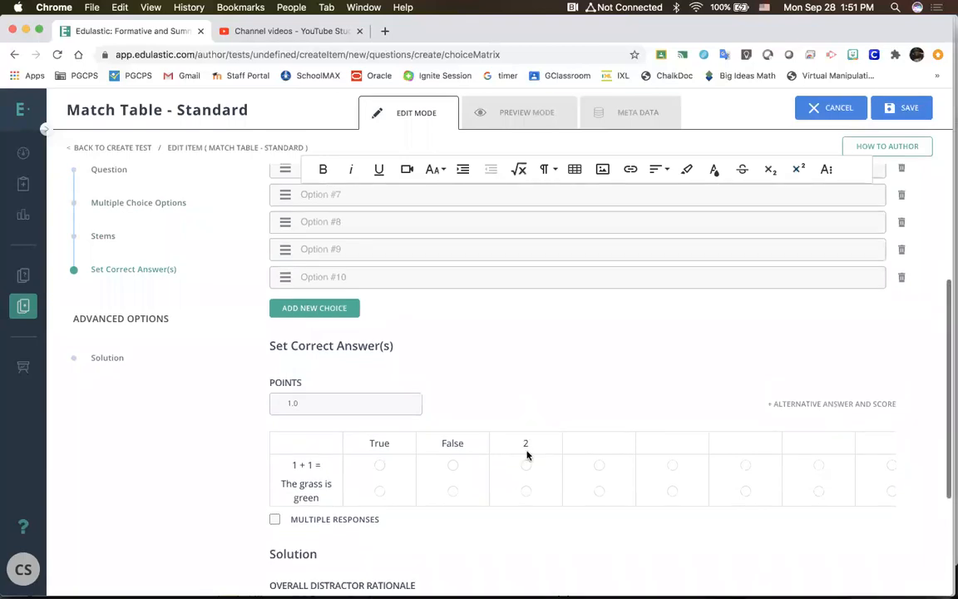
click(525, 467)
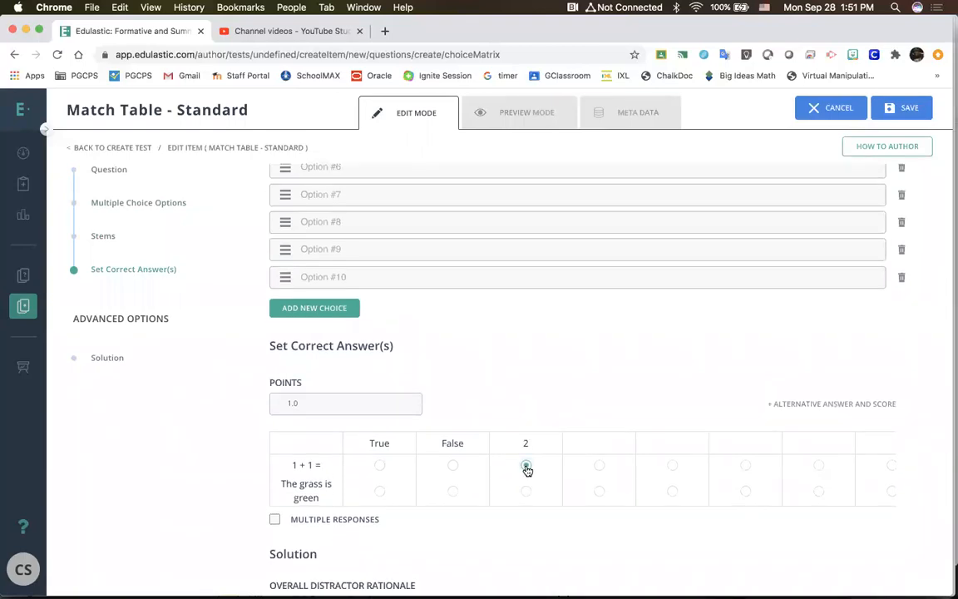
Step: Add an alternative answer and score set to the match table's correct answers, and remove it again
scroll(532, 479, up, 1)
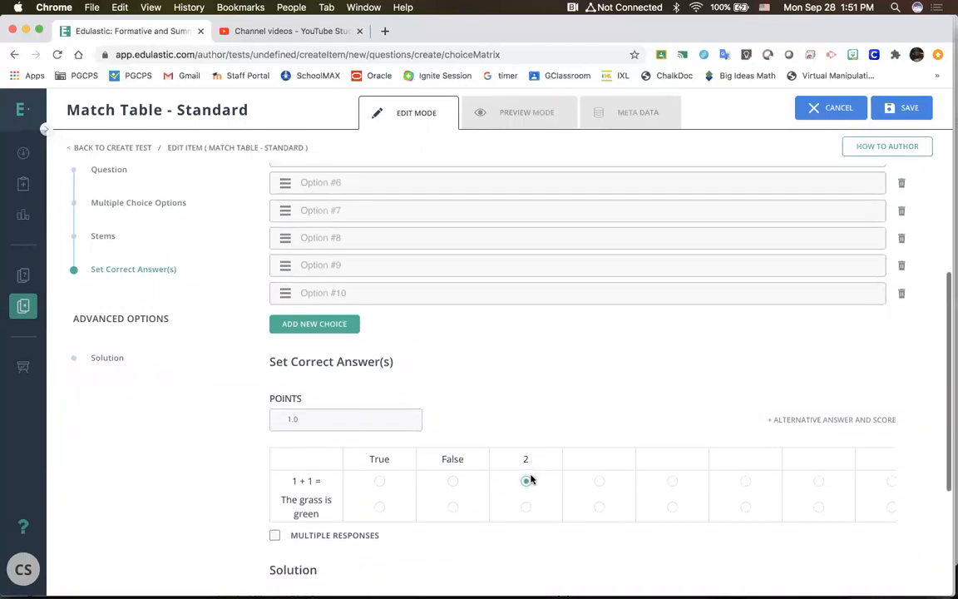
scroll(530, 479, down, 3)
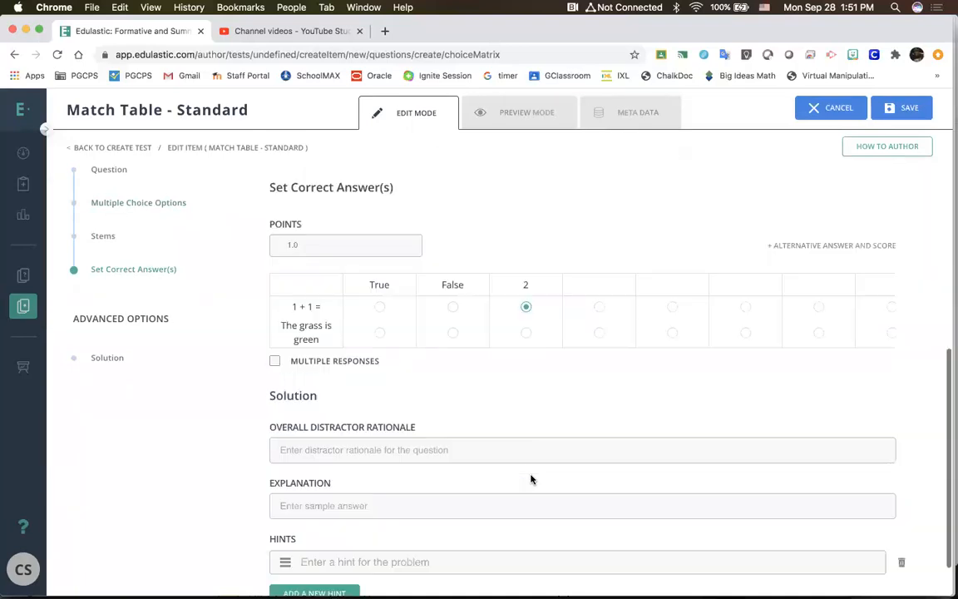
scroll(531, 479, down, 1)
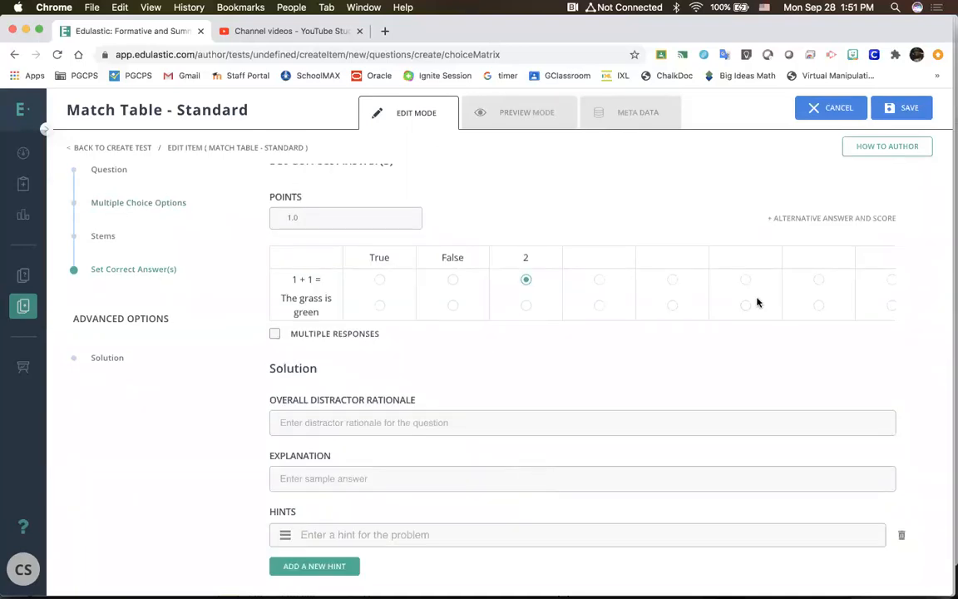
click(811, 219)
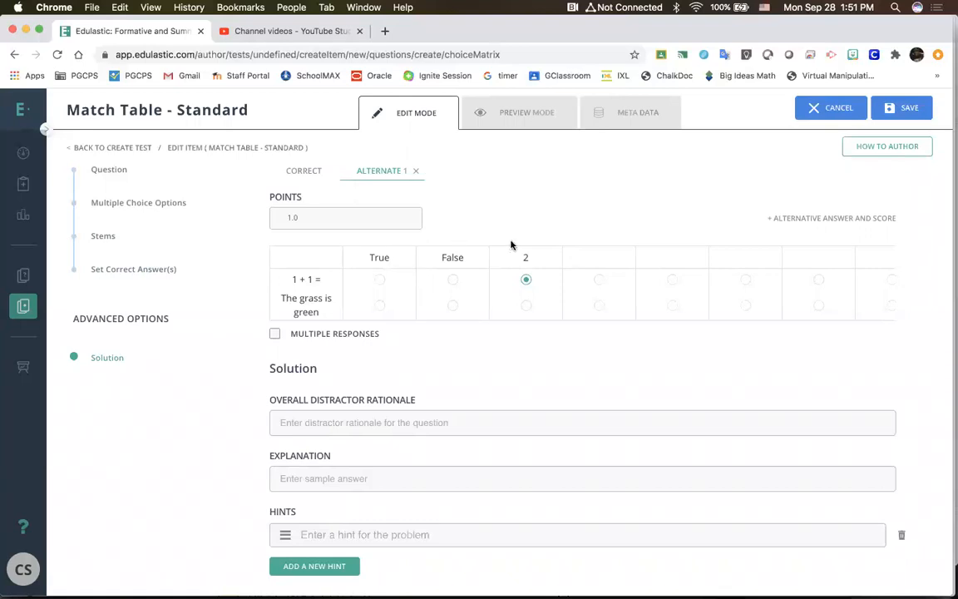
scroll(498, 272, up, 5)
scroll(486, 310, up, 2)
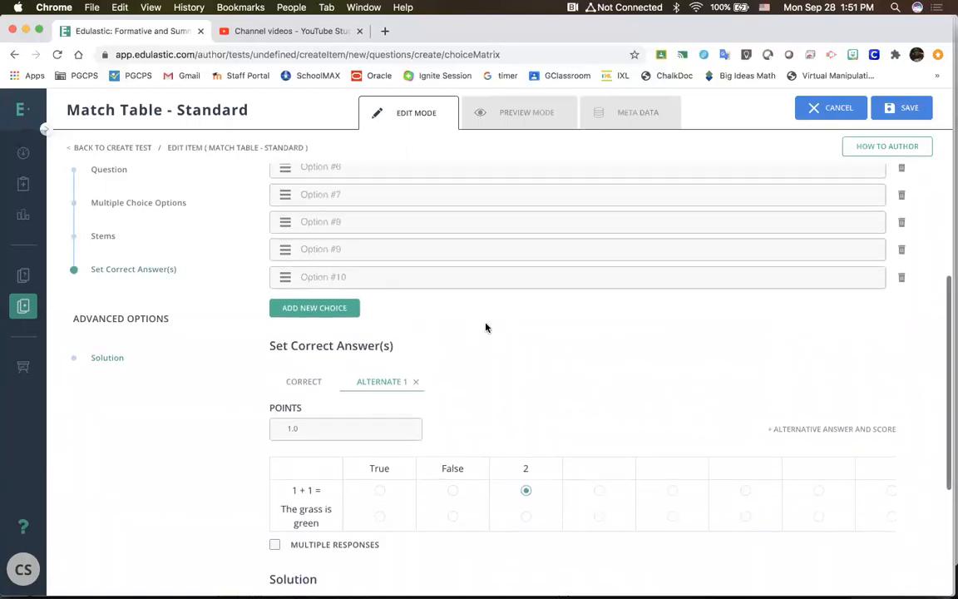
scroll(437, 372, down, 4)
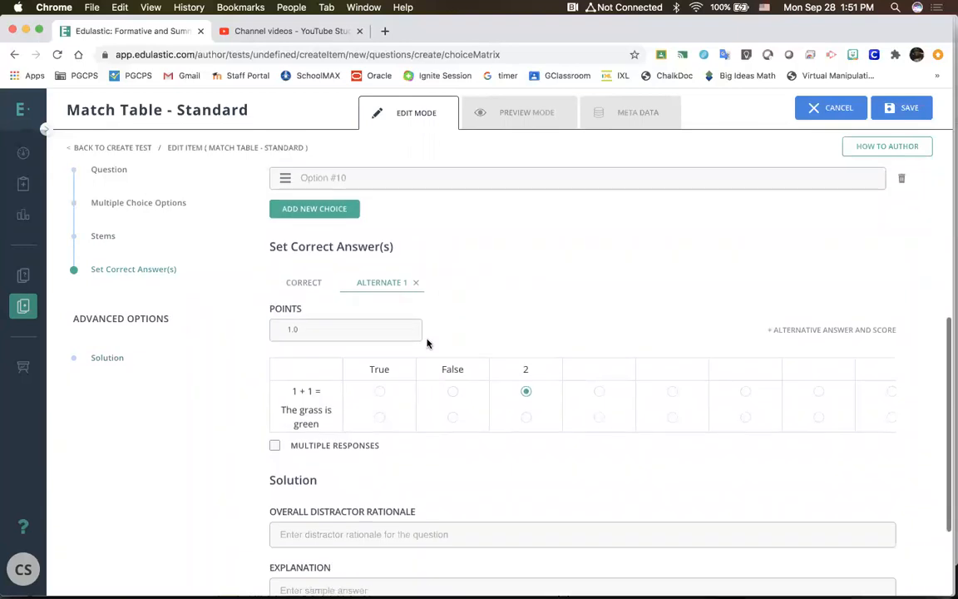
click(416, 283)
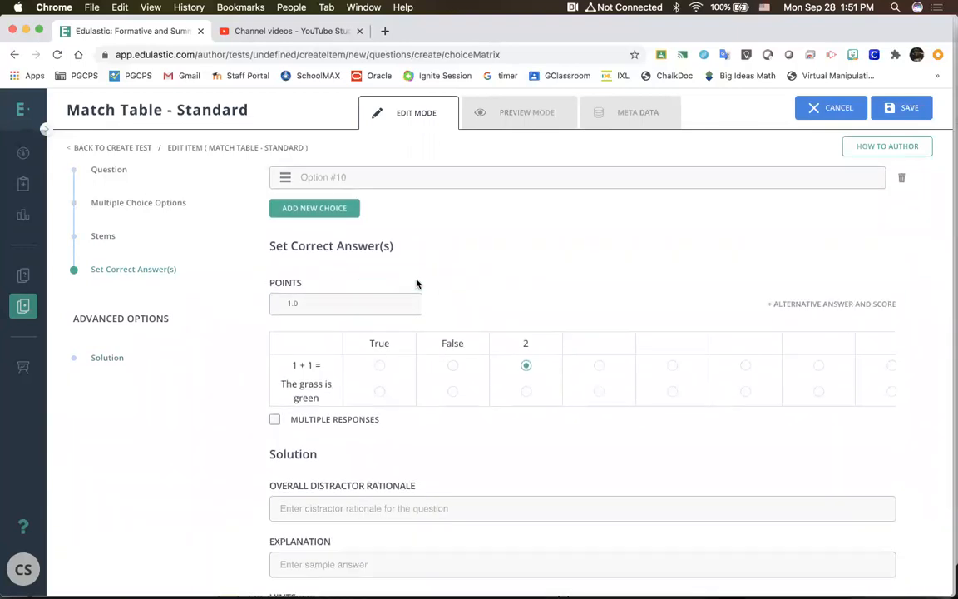
Step: Allow multiple responses in the answer table, and mark and unmark extra answers for "The grass is green"
scroll(416, 283, down, 4)
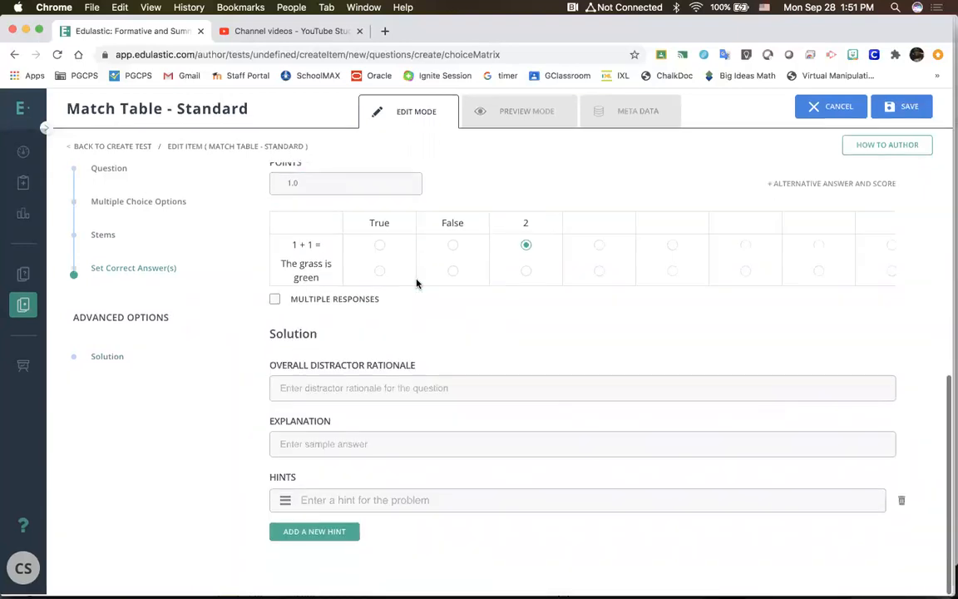
click(274, 301)
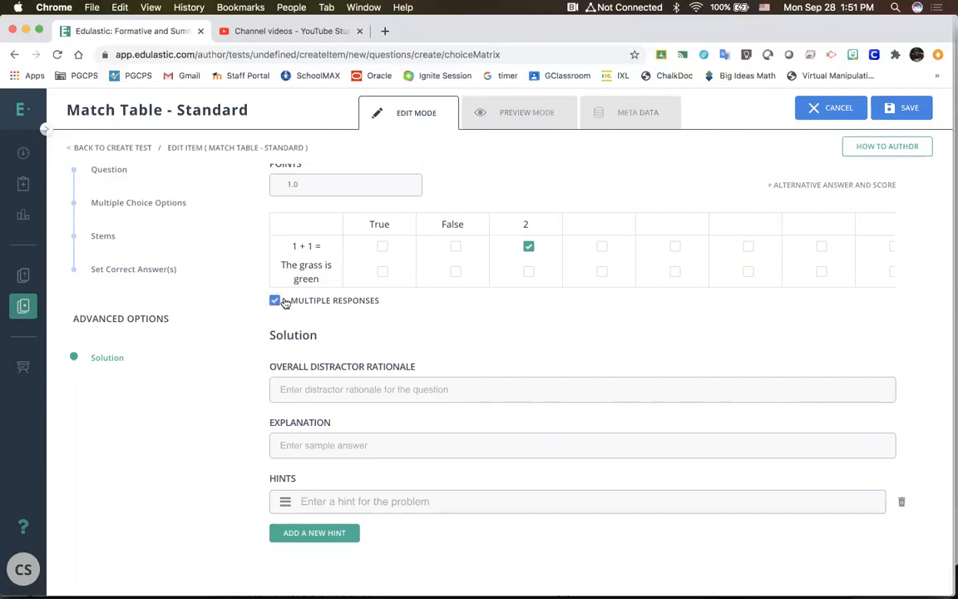
click(528, 272)
click(529, 272)
click(603, 274)
click(601, 273)
click(527, 275)
click(526, 276)
Step: Open the overall distractor rationale for editing, and examine it together with the stems and the correct answer table
click(443, 396)
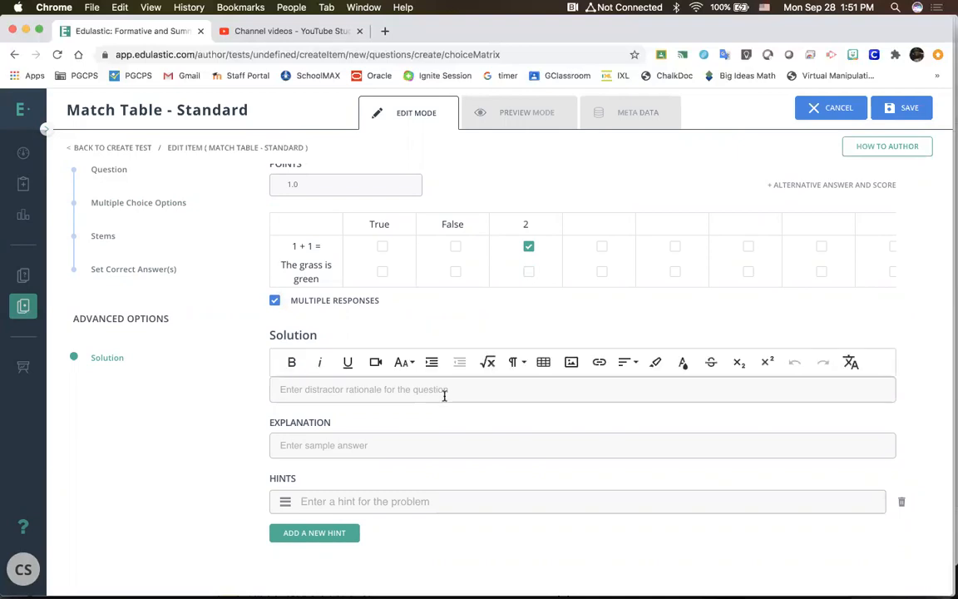
click(447, 427)
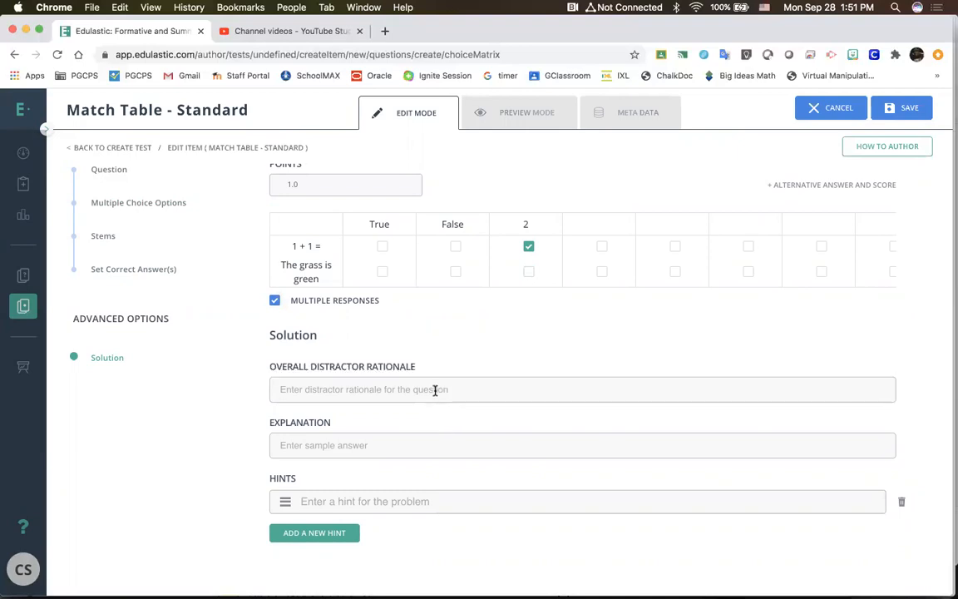
click(432, 392)
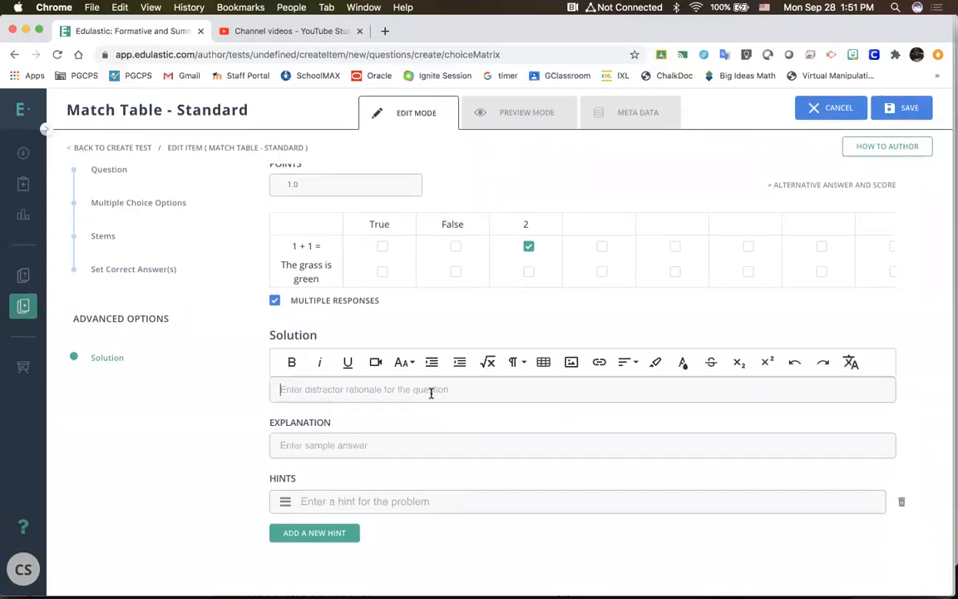
click(420, 407)
click(419, 391)
click(425, 423)
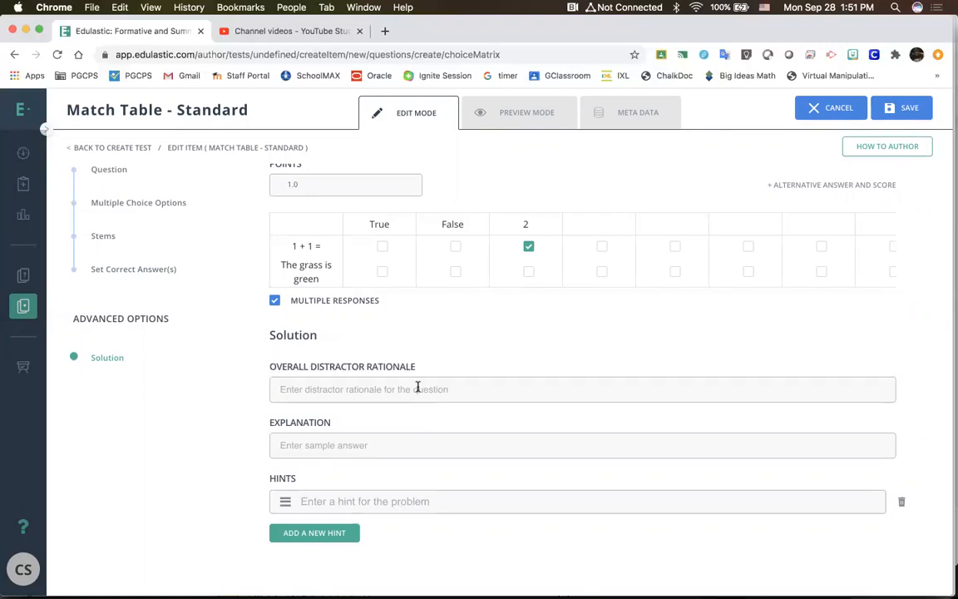
click(418, 387)
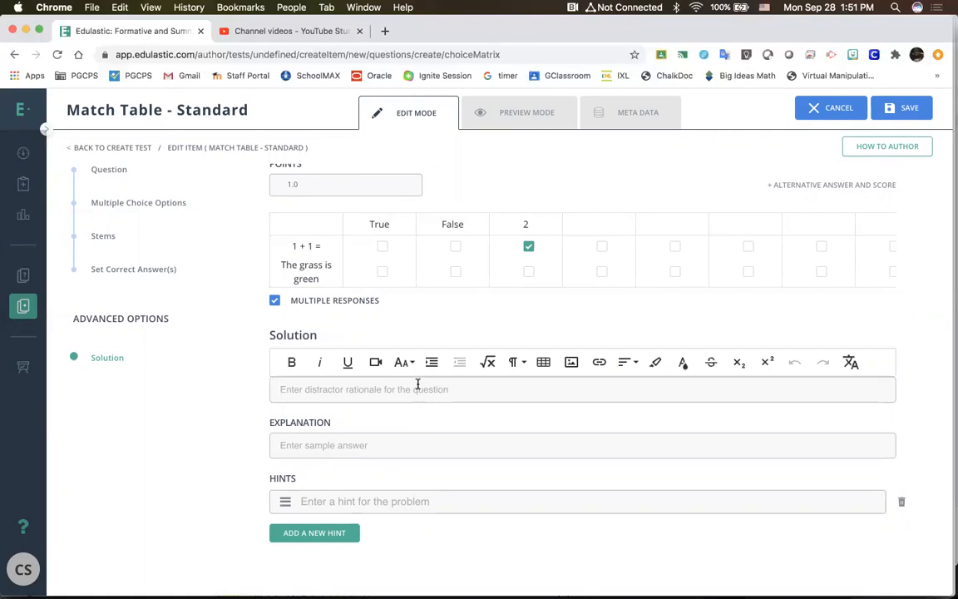
scroll(417, 384, up, 5)
scroll(509, 262, up, 1)
scroll(509, 264, down, 1)
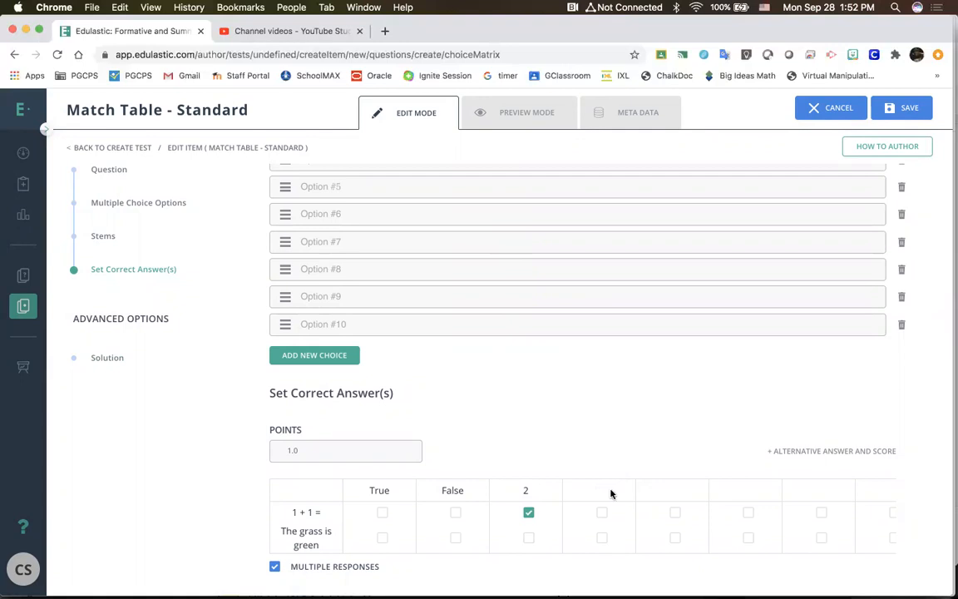
scroll(610, 494, down, 5)
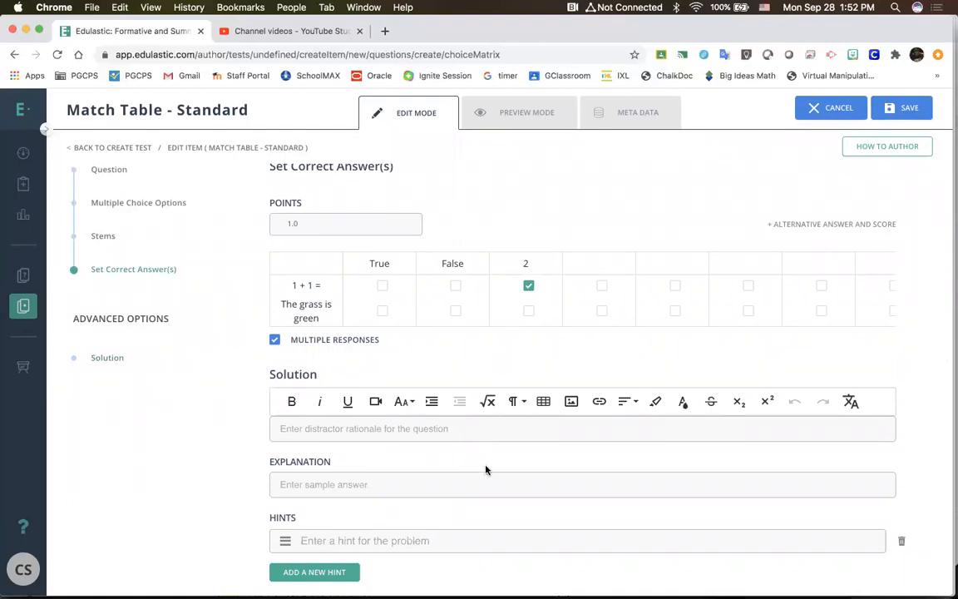
Step: Open the explanation and hint fields, and view the link and image insertion options for the hint
click(479, 489)
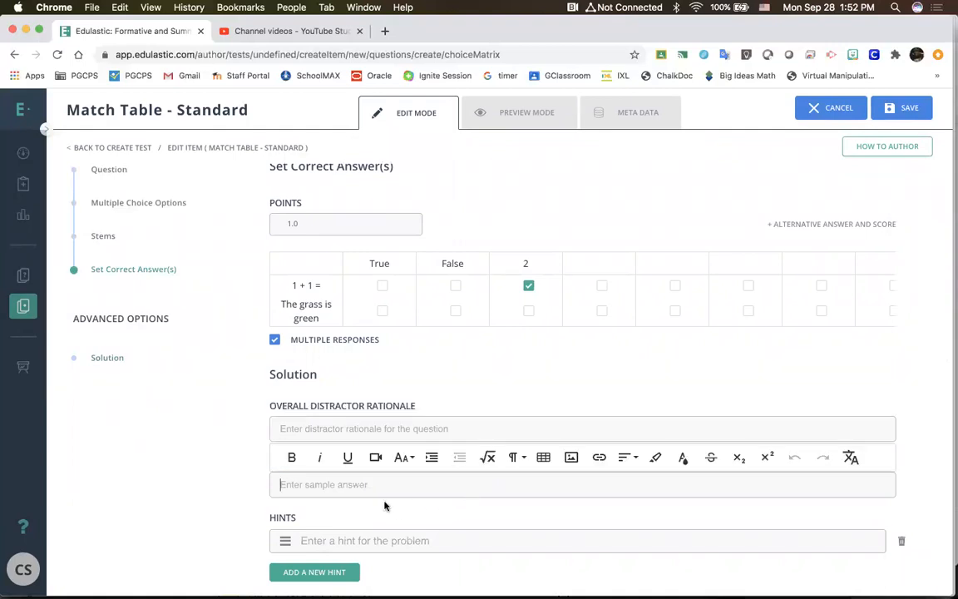
click(393, 506)
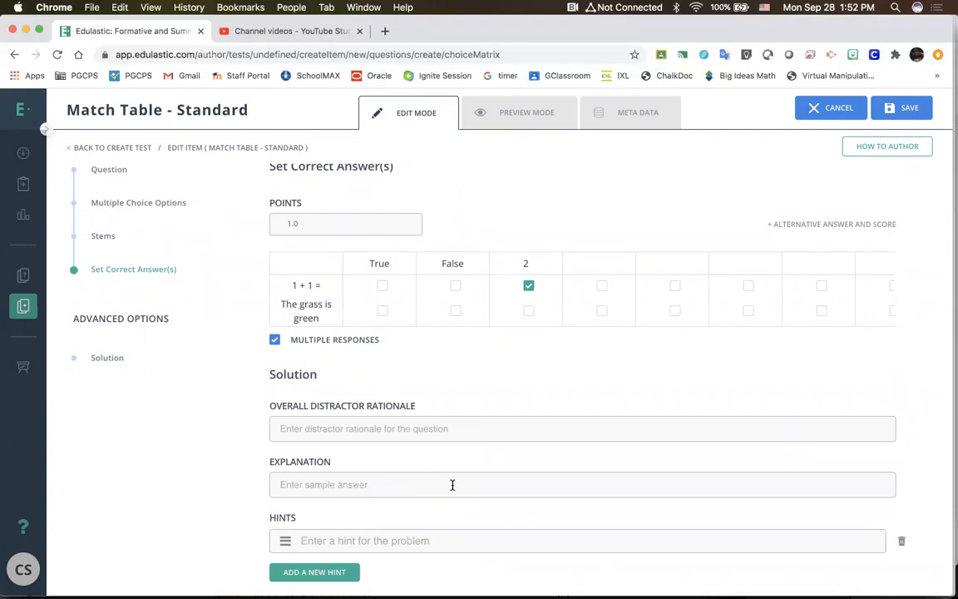
click(453, 541)
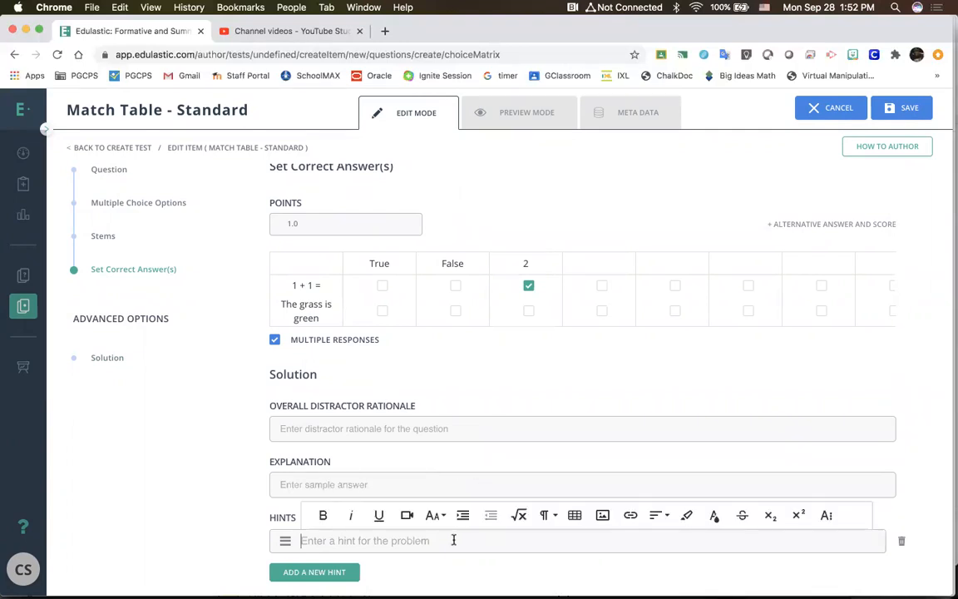
scroll(453, 539, down, 1)
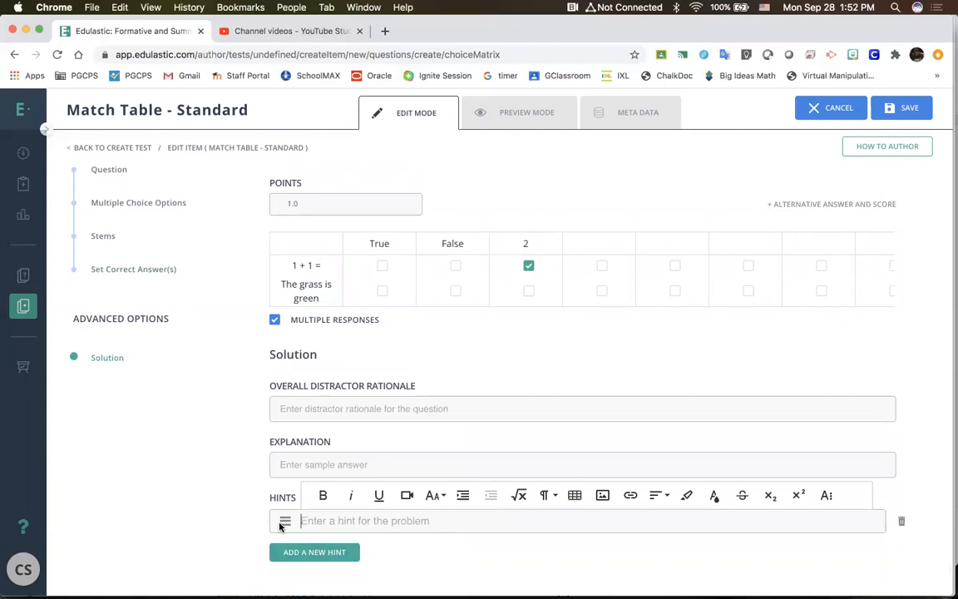
click(631, 499)
scroll(649, 515, down, 2)
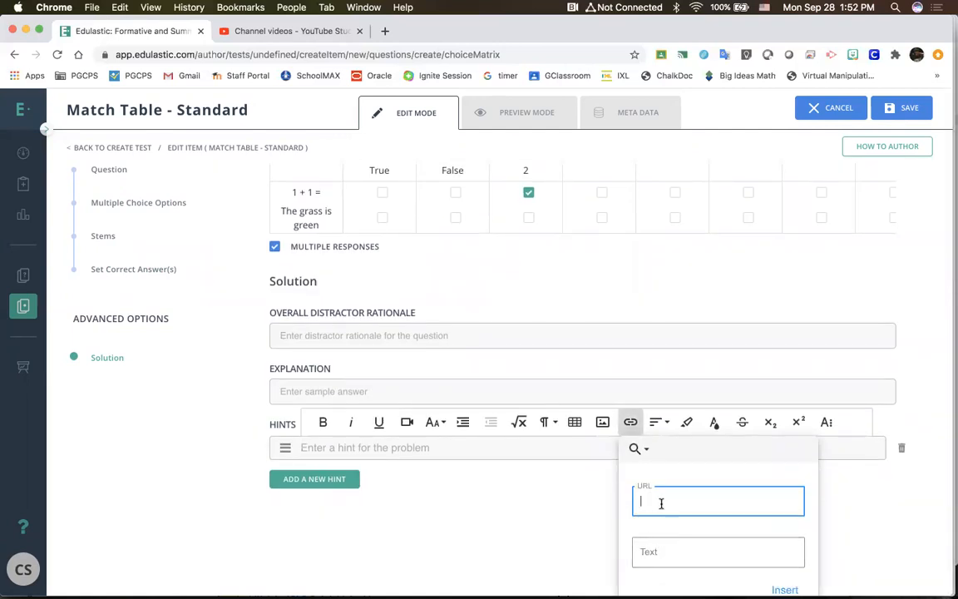
click(574, 514)
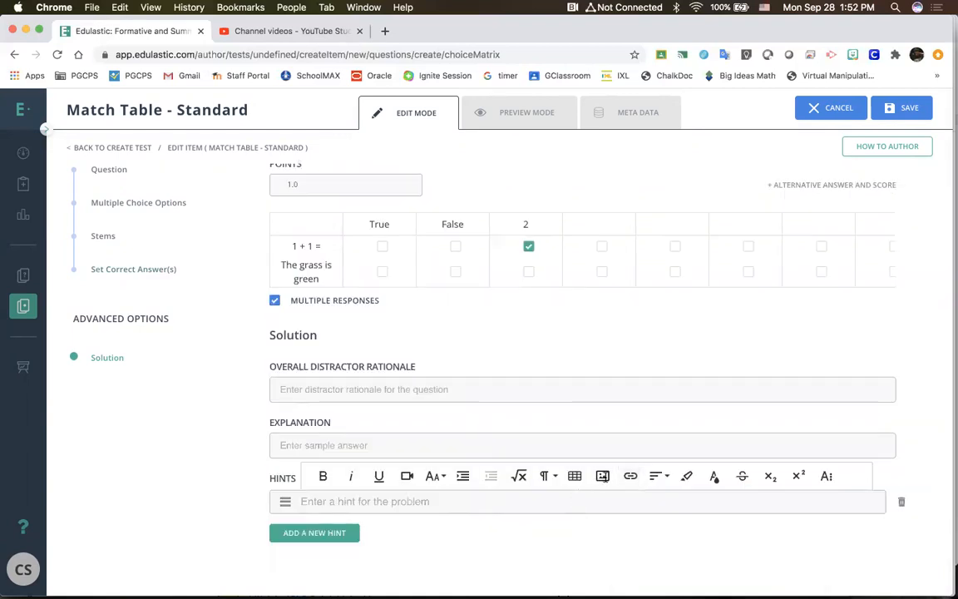
click(603, 476)
click(559, 549)
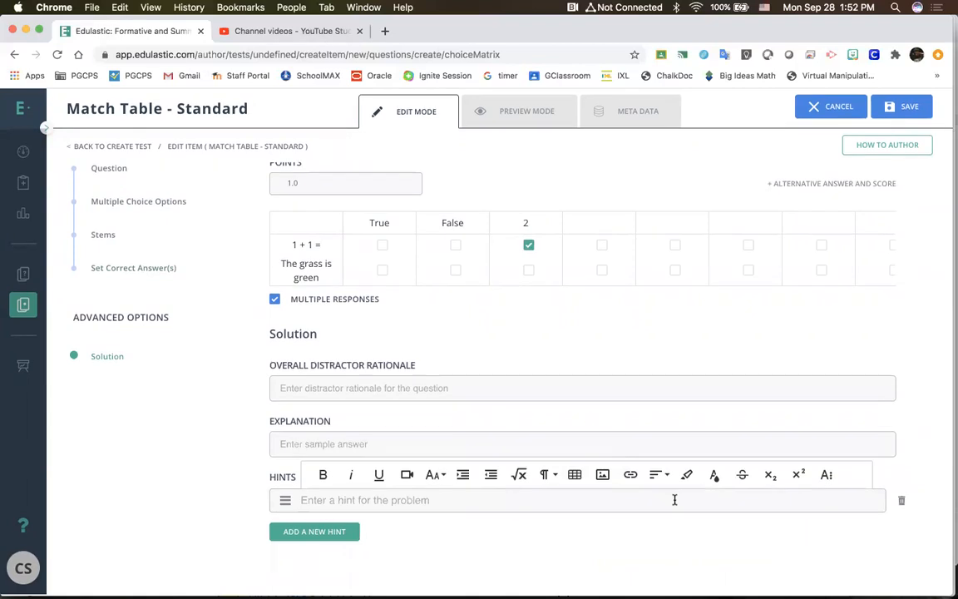
Step: View the hint's video insertion options, including video upload, and its math editor without inserting anything
click(406, 476)
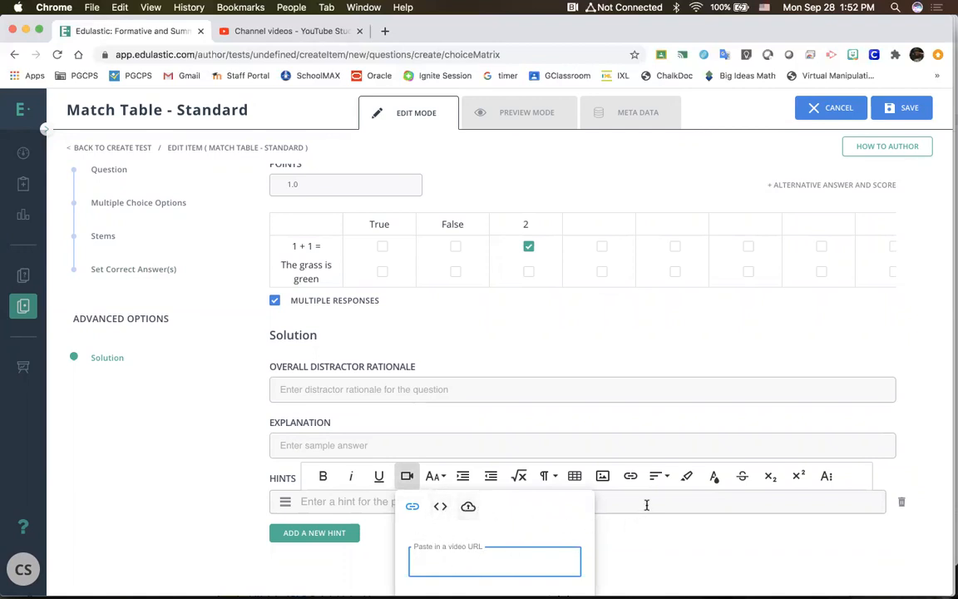
click(468, 506)
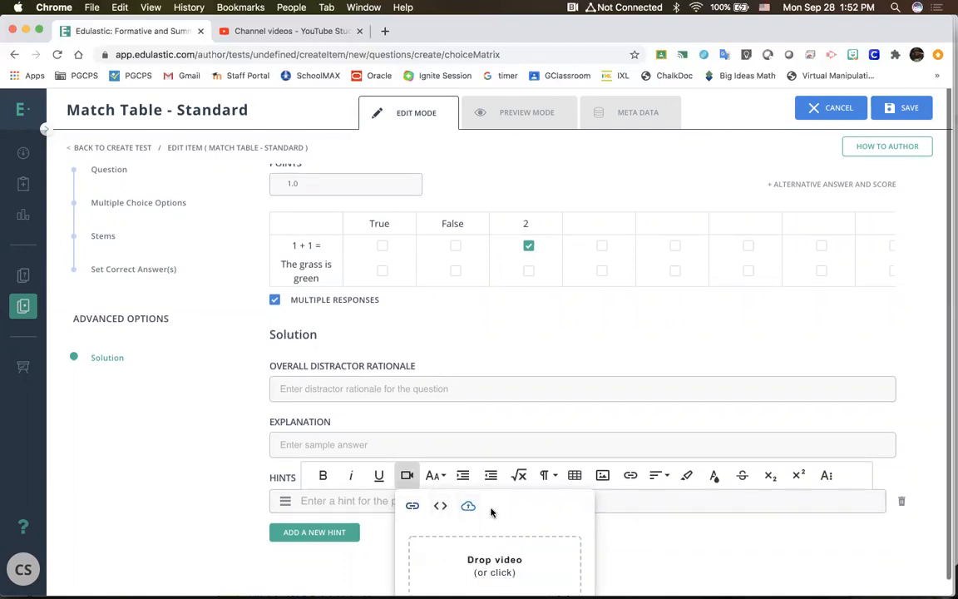
click(652, 552)
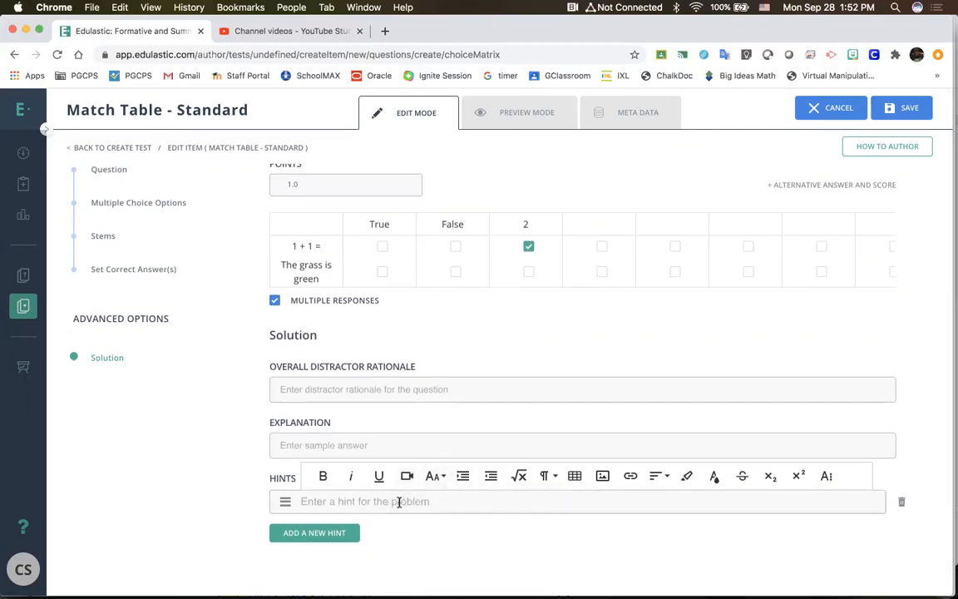
click(517, 477)
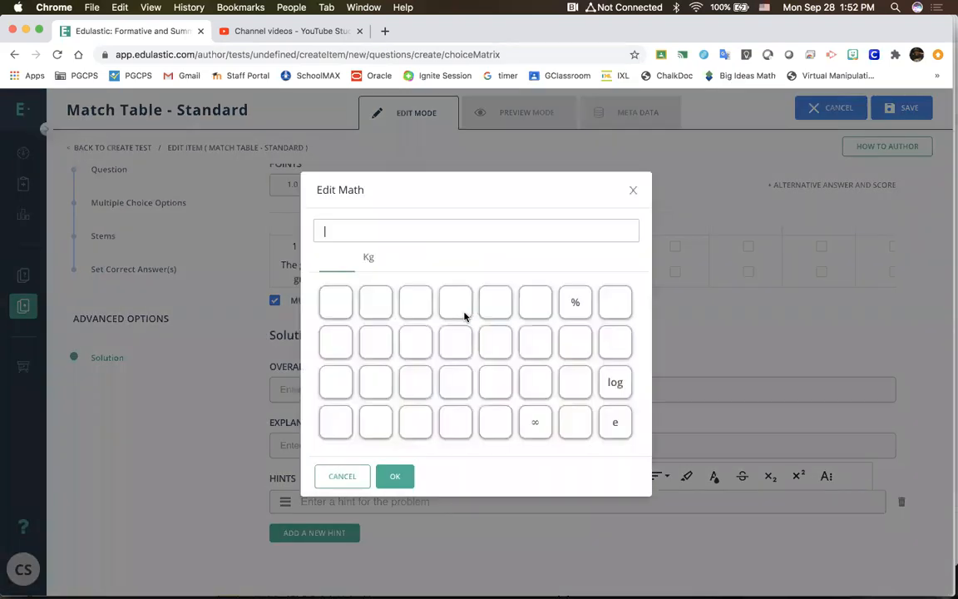
click(633, 191)
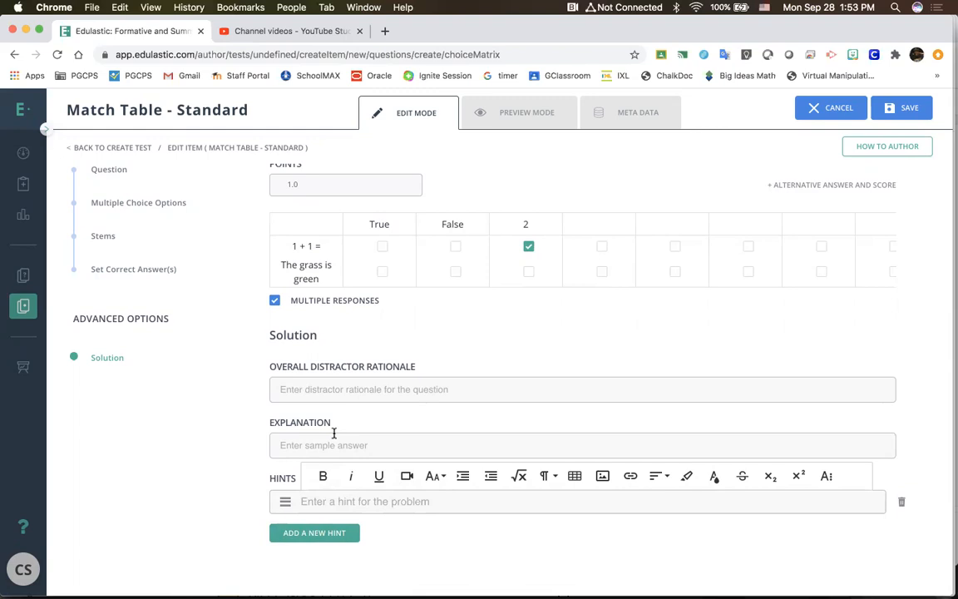
click(407, 476)
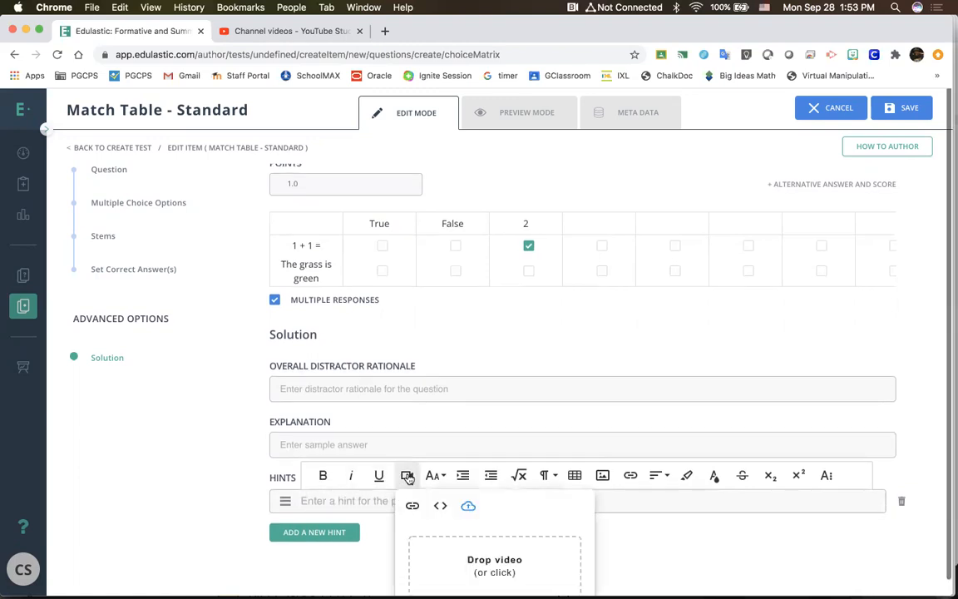
click(639, 548)
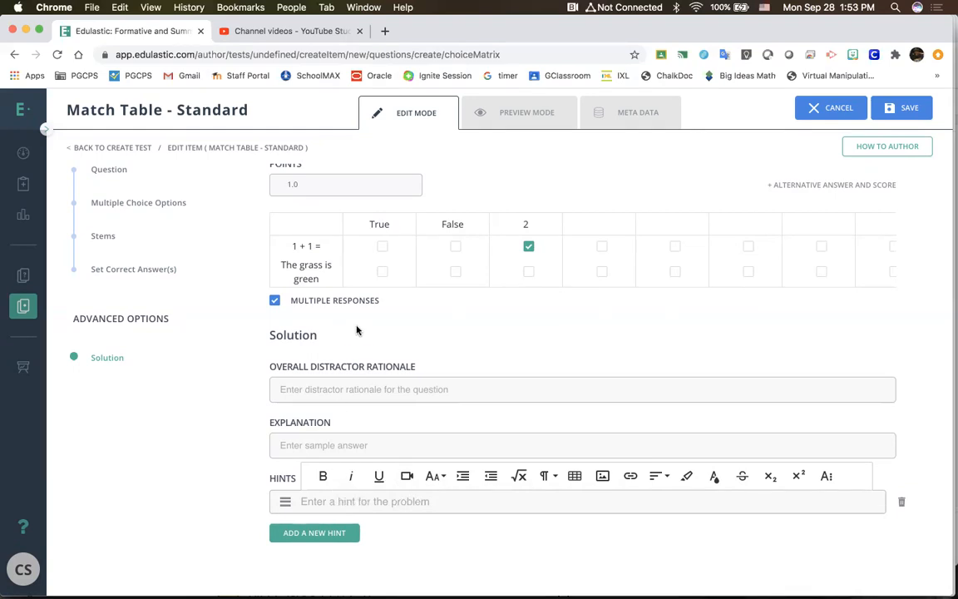
Step: Check the unanswered match table item and show its correct answer in the preview, and cancel the new item
scroll(356, 328, up, 10)
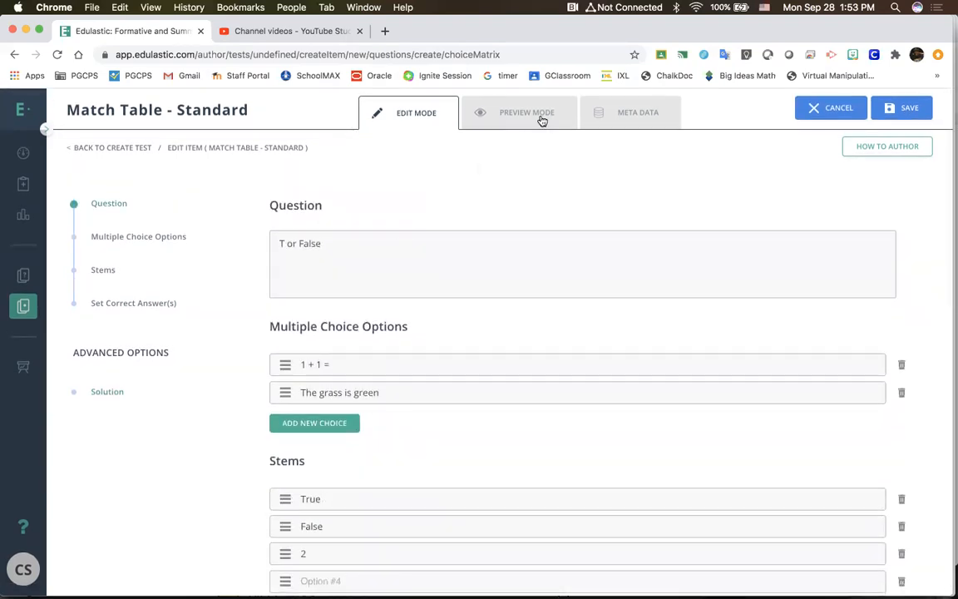
click(541, 120)
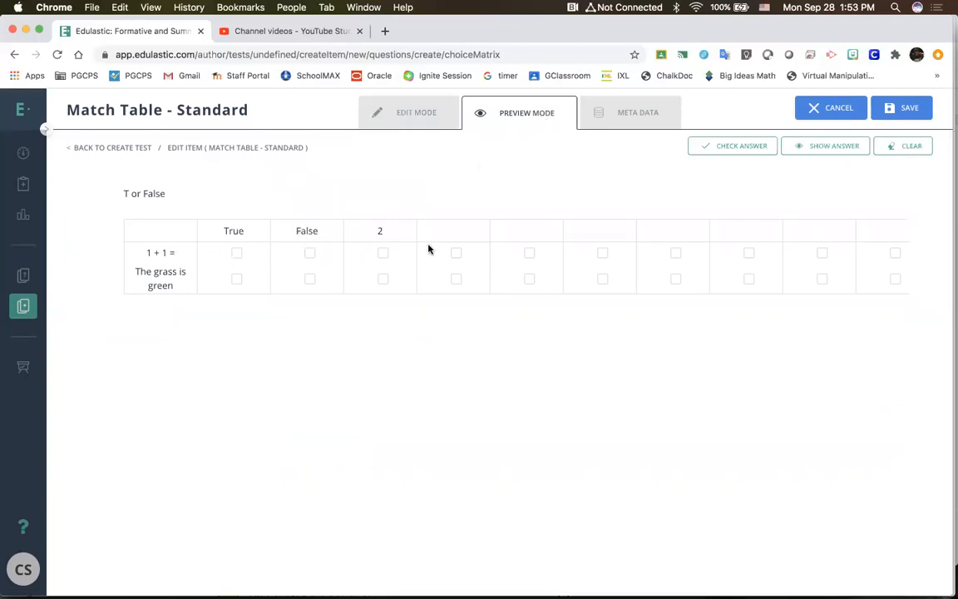
click(737, 150)
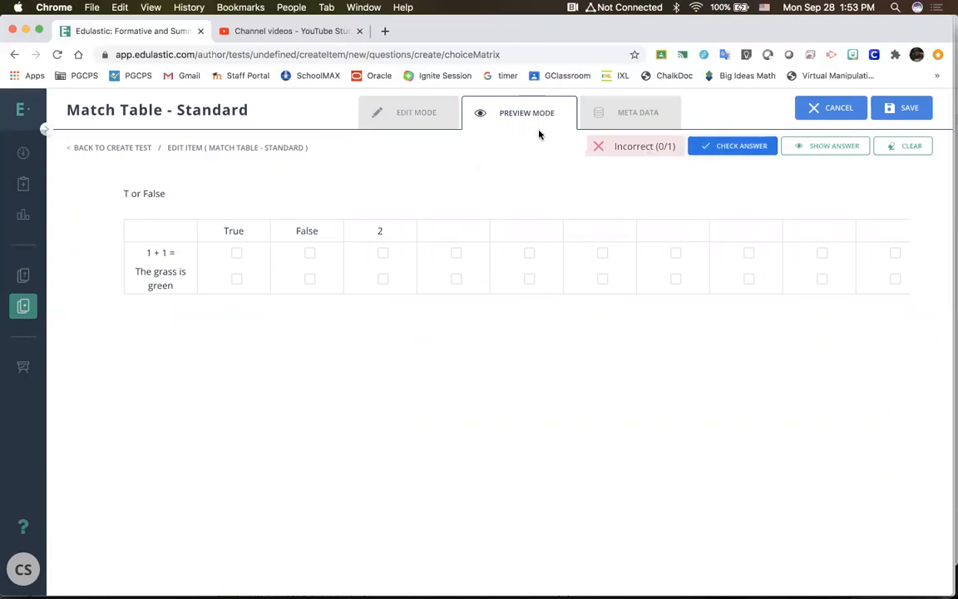
click(817, 147)
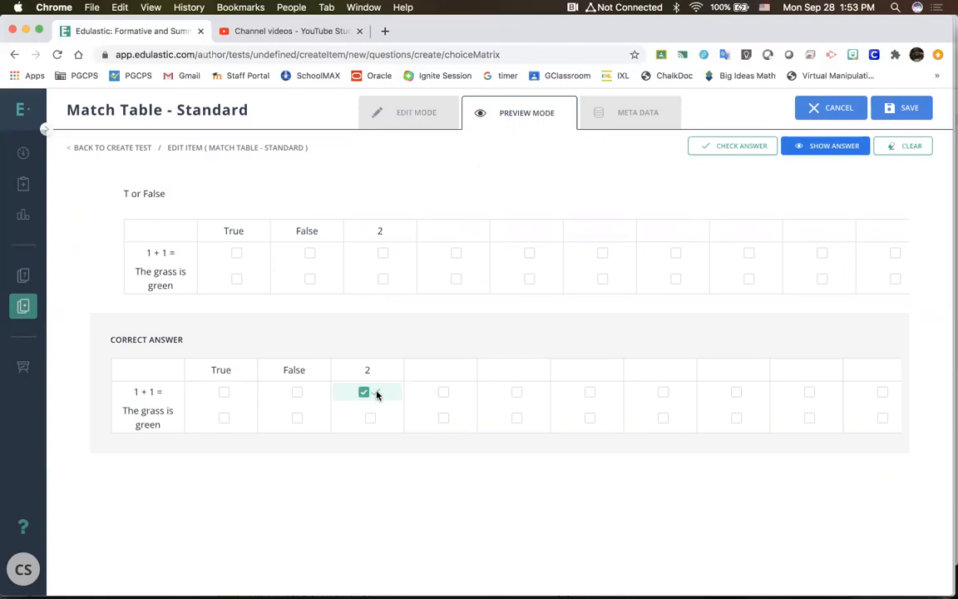
click(849, 116)
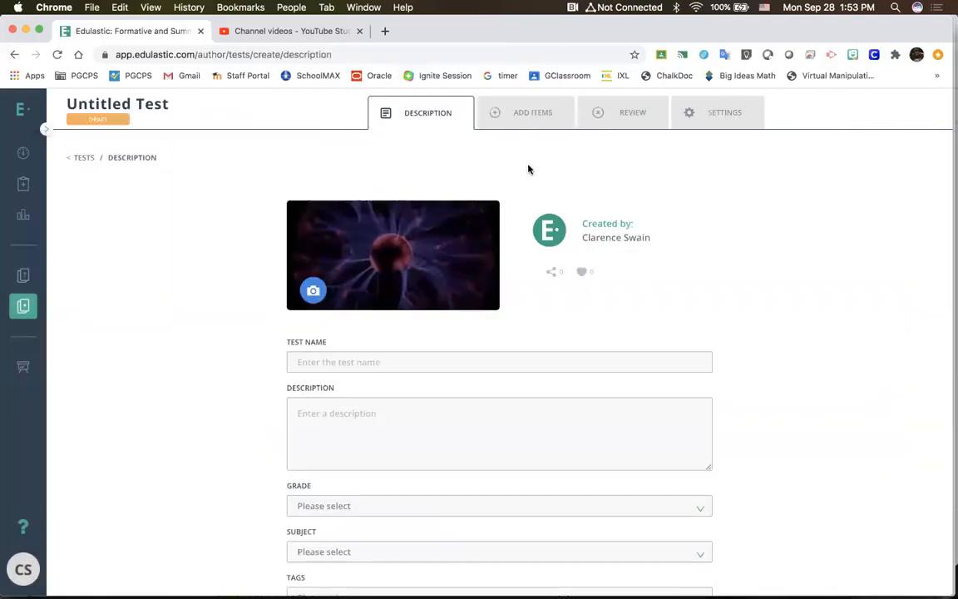
Step: Name the new test "Edulastic Training"
click(540, 124)
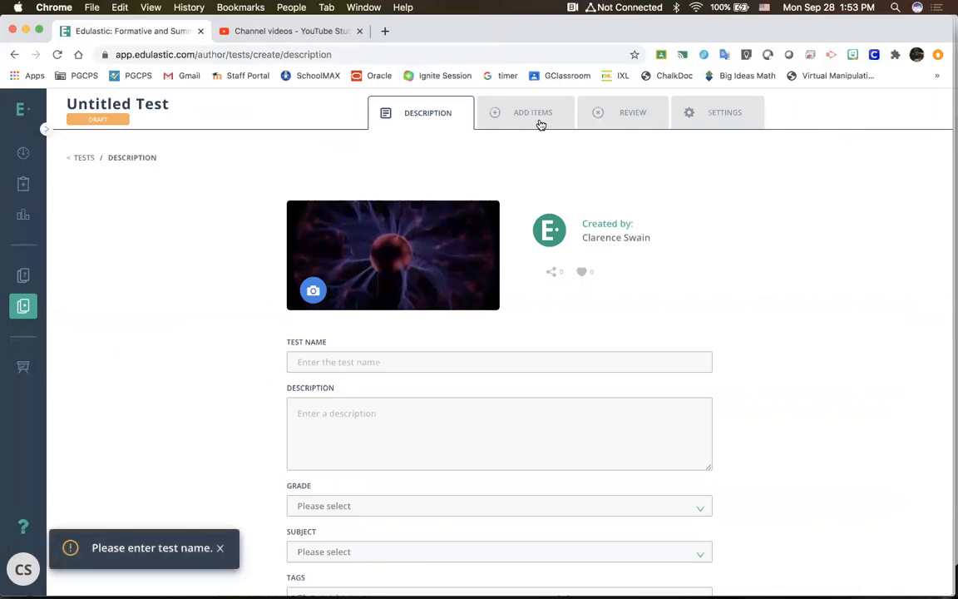
click(364, 356)
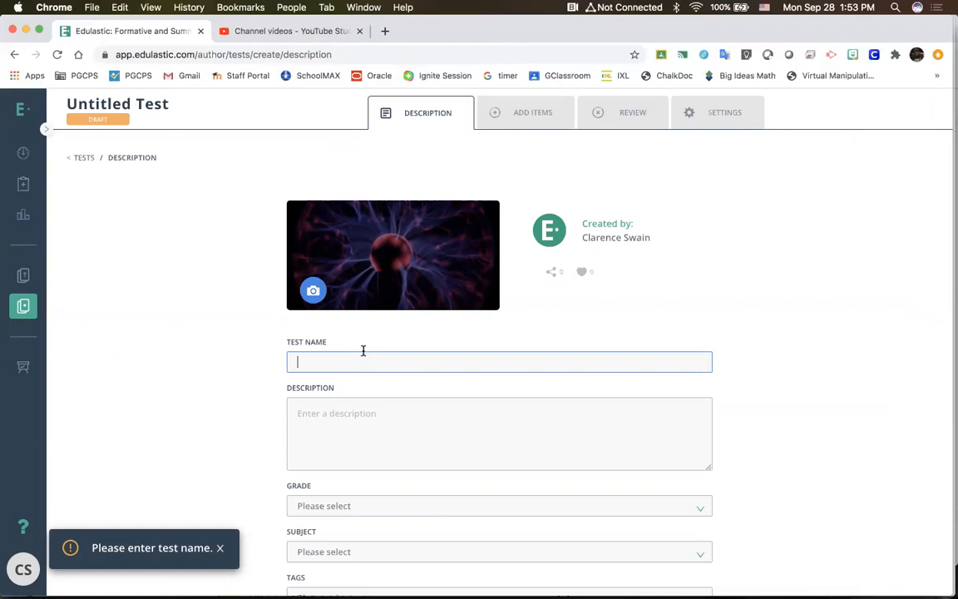
text(Edulastic Training)
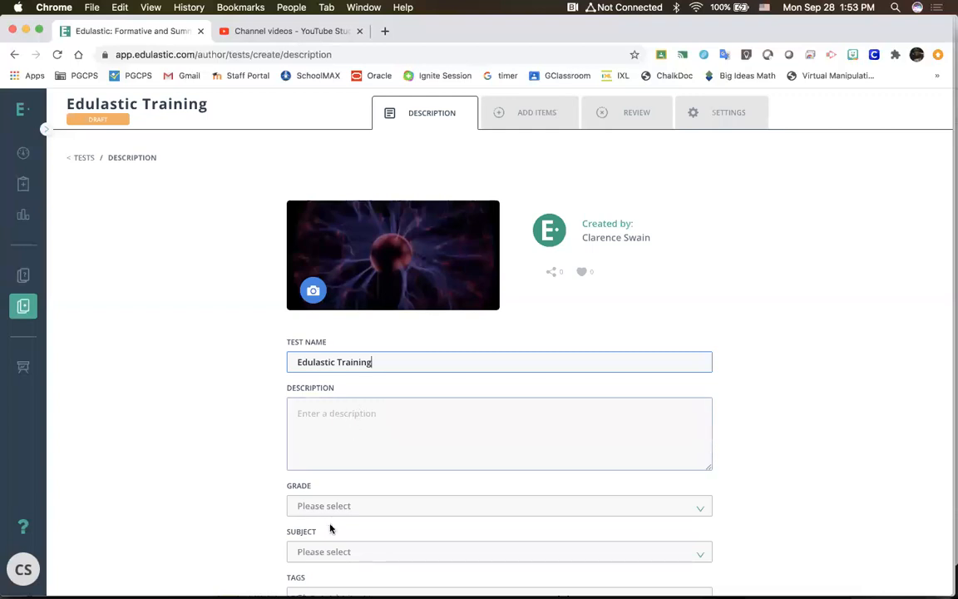
Step: Set the test's grade to Other and its subject to Other Subjects
click(331, 501)
scroll(333, 474, down, 2)
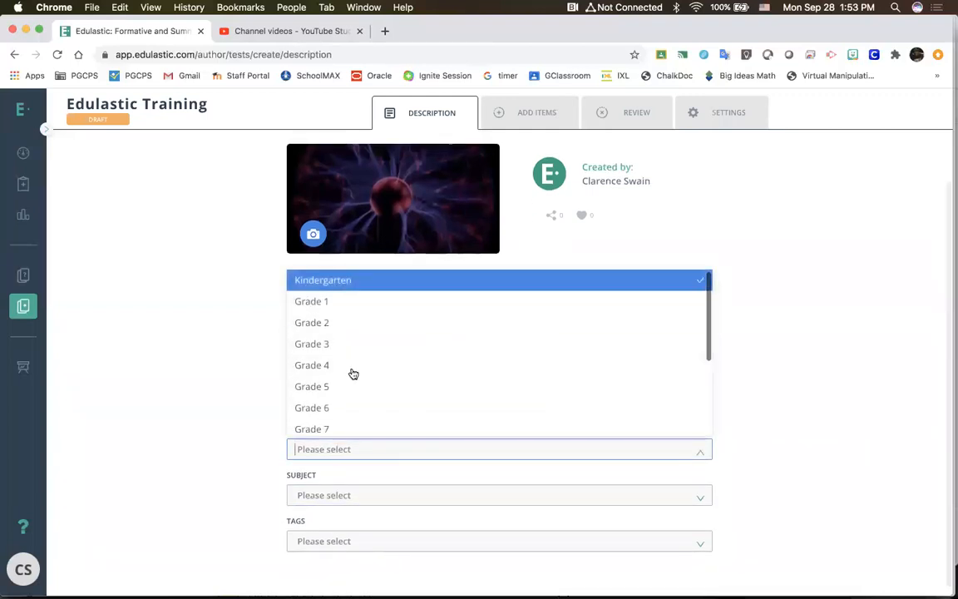
scroll(354, 374, down, 3)
click(338, 421)
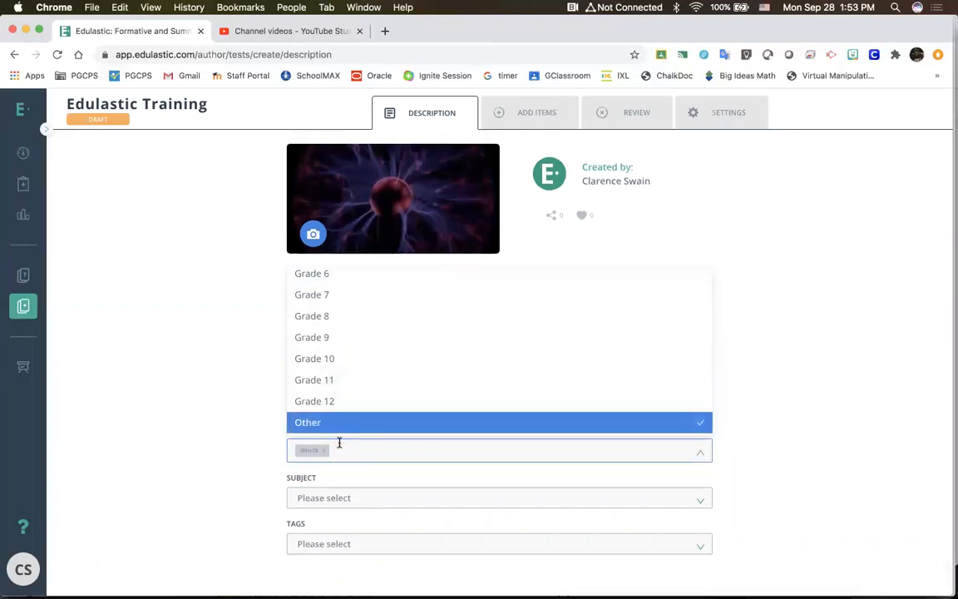
click(341, 498)
click(346, 472)
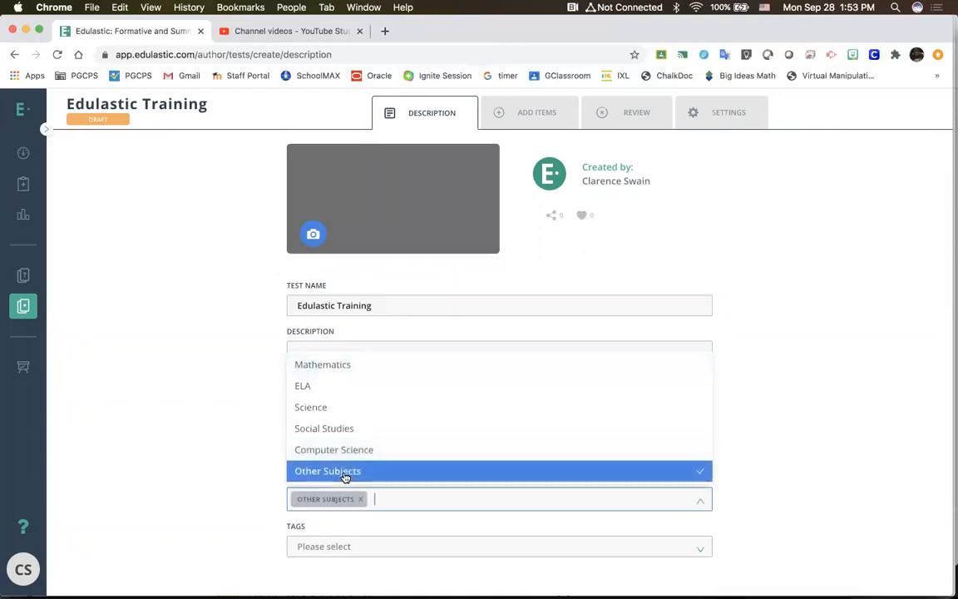
click(710, 237)
Step: Create a new test item using the fill-in-the-blanks question type Label Image with Drag & Drop
click(535, 120)
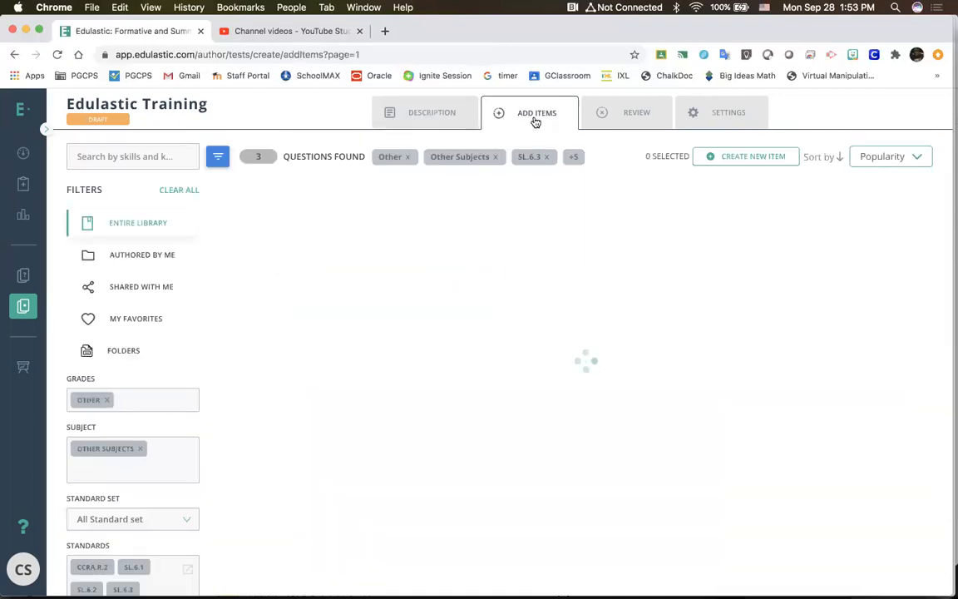
click(763, 161)
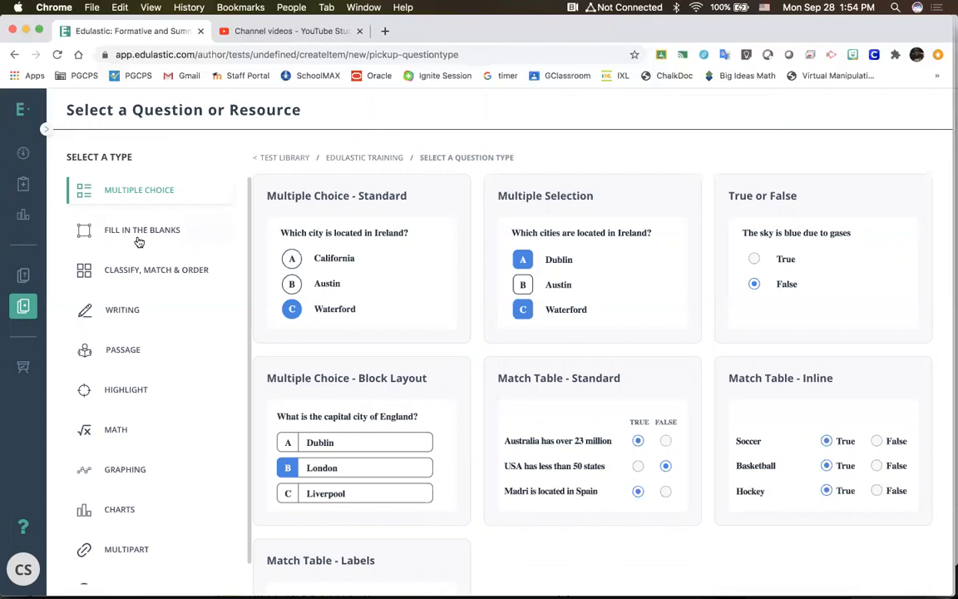
click(139, 240)
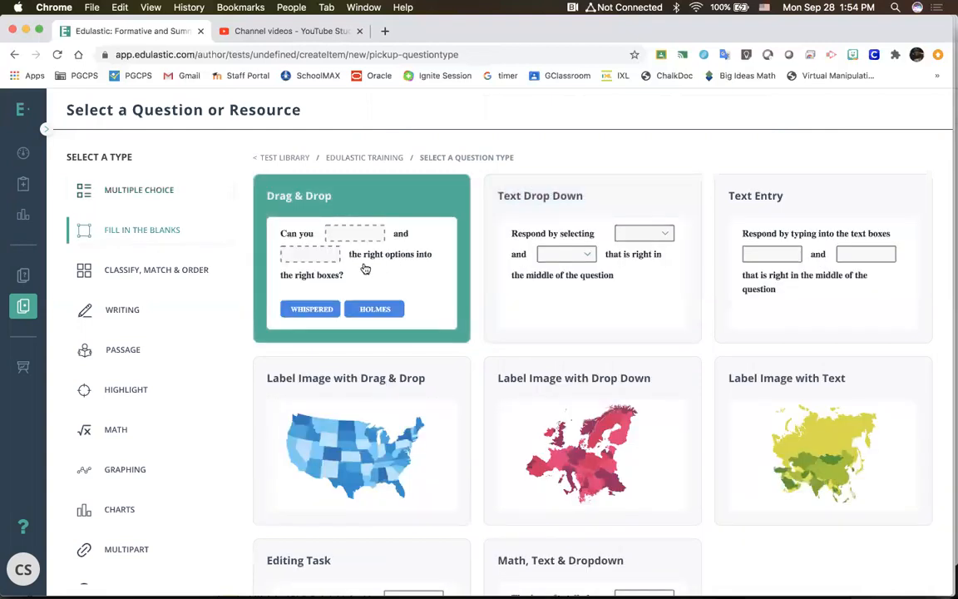
scroll(365, 268, down, 1)
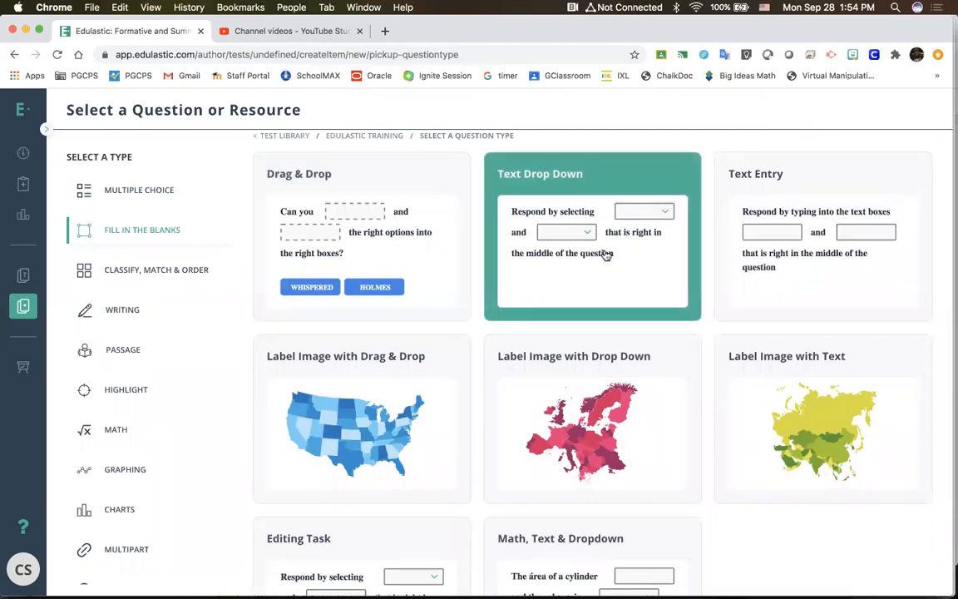
scroll(606, 256, down, 2)
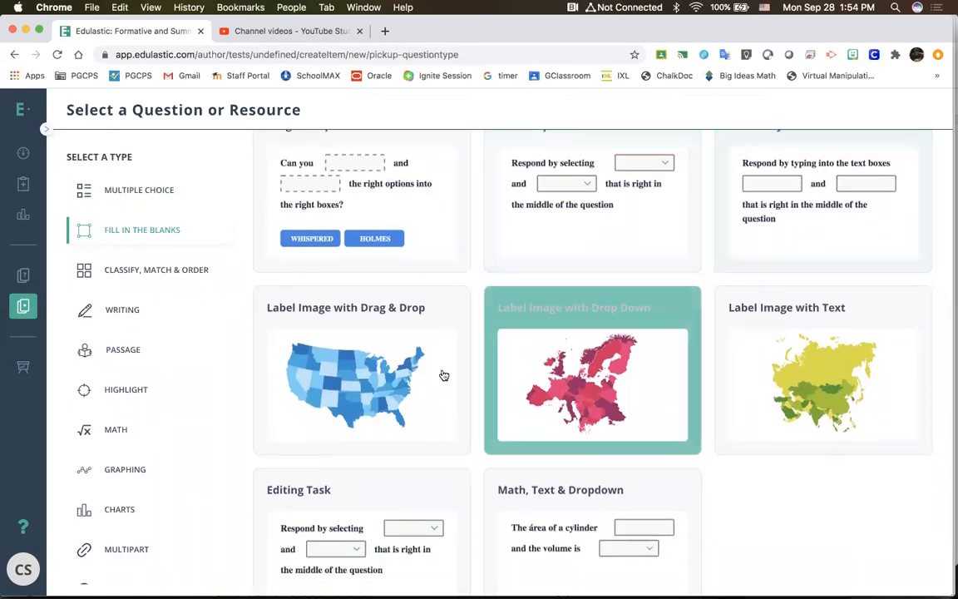
scroll(428, 388, down, 3)
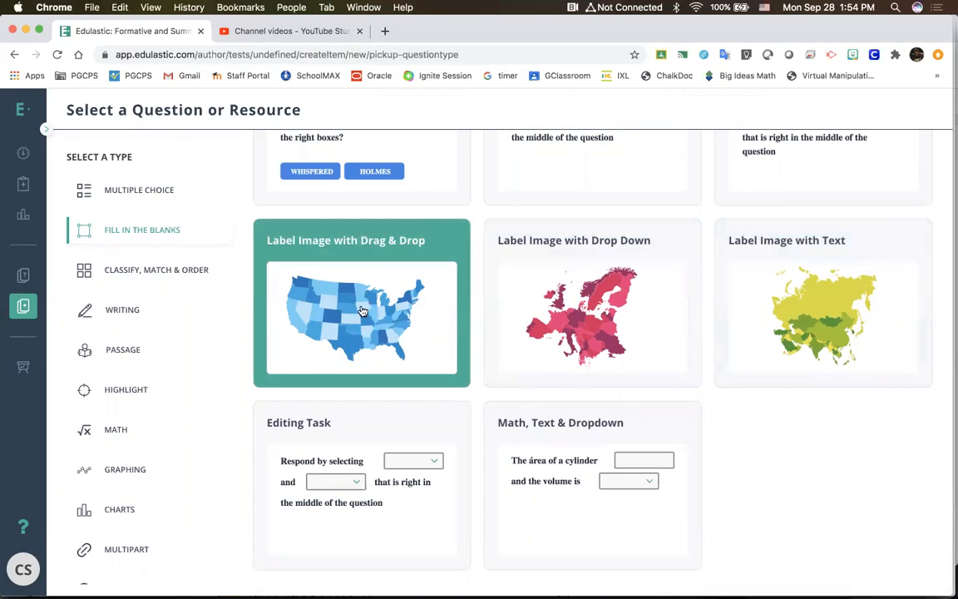
click(429, 362)
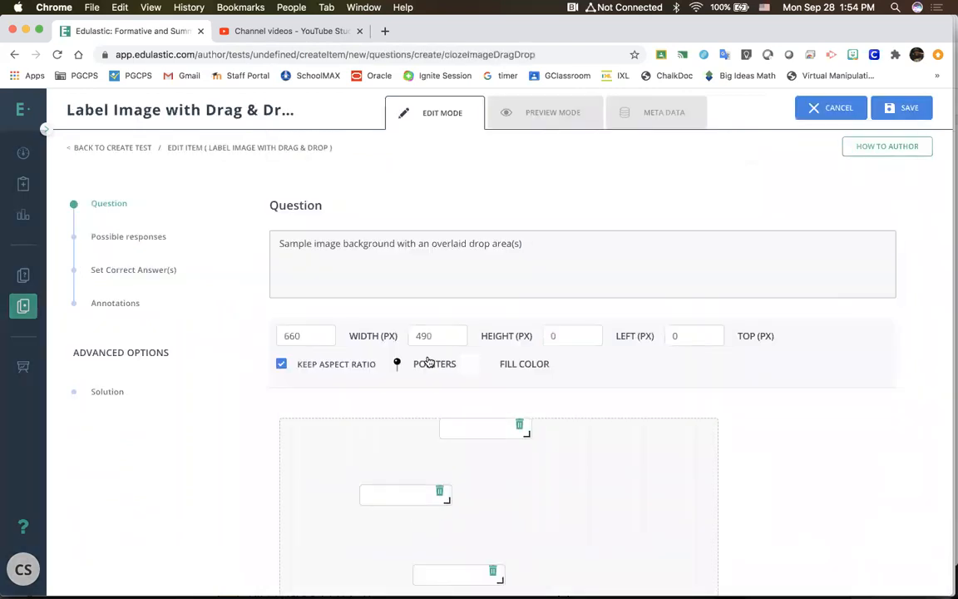
Step: Start replacing the question's background image and browse to the Desktop folder for the file
scroll(788, 504, down, 5)
scroll(788, 505, up, 3)
scroll(789, 506, up, 2)
scroll(788, 506, down, 5)
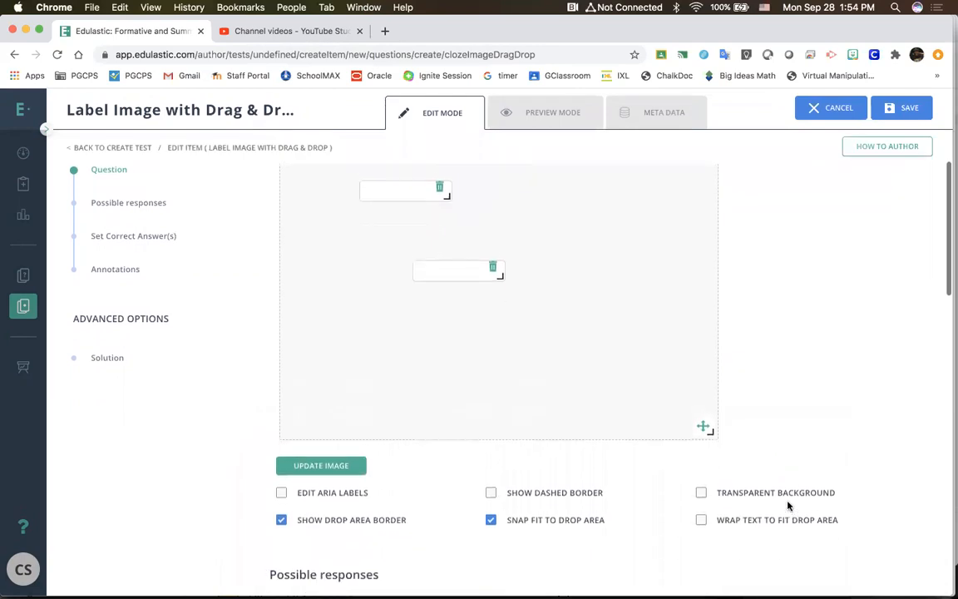
click(354, 466)
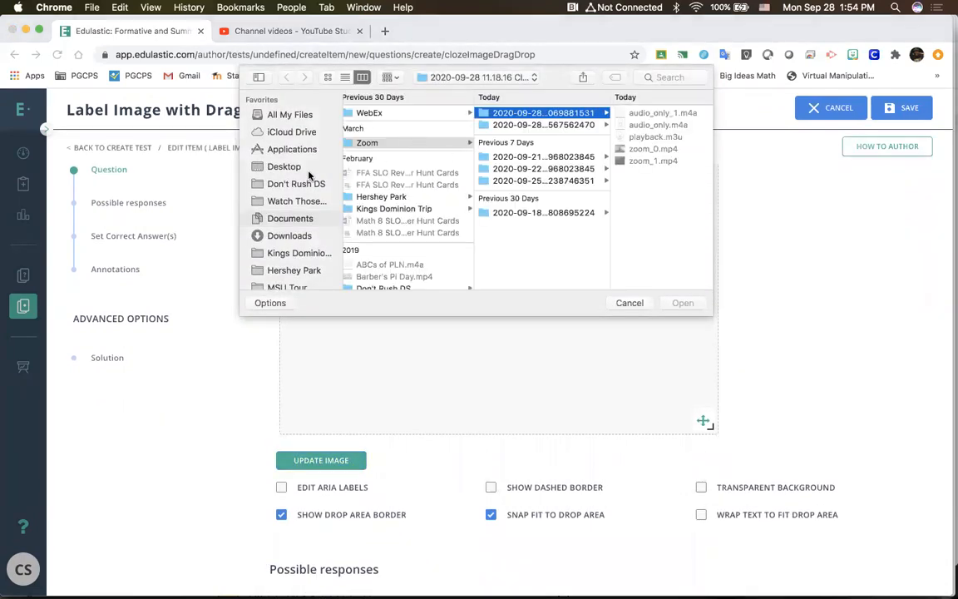
click(283, 167)
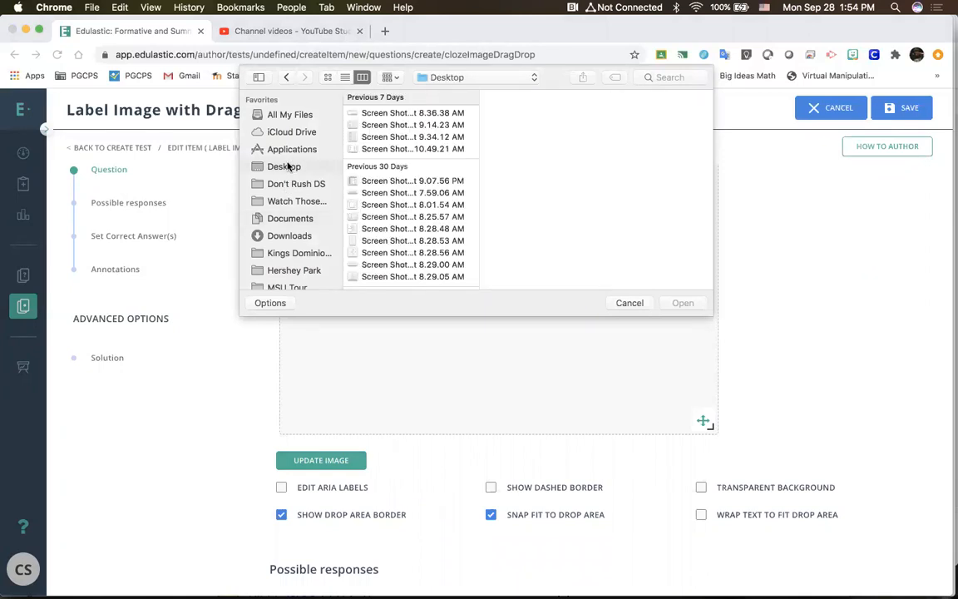
Step: Preview the screenshot files on the Desktop to find a suitable image for the labelling question
click(416, 137)
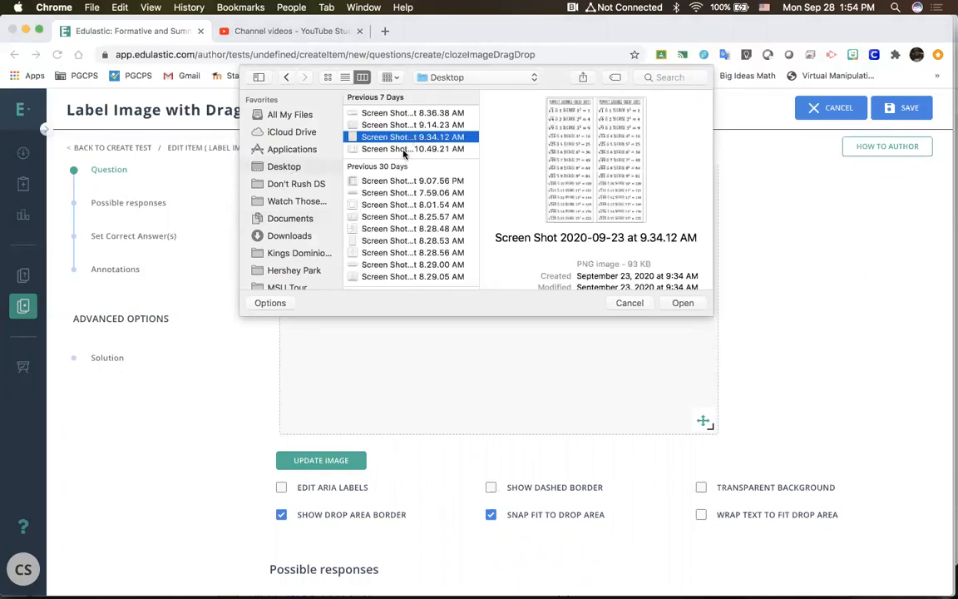
click(404, 151)
click(396, 183)
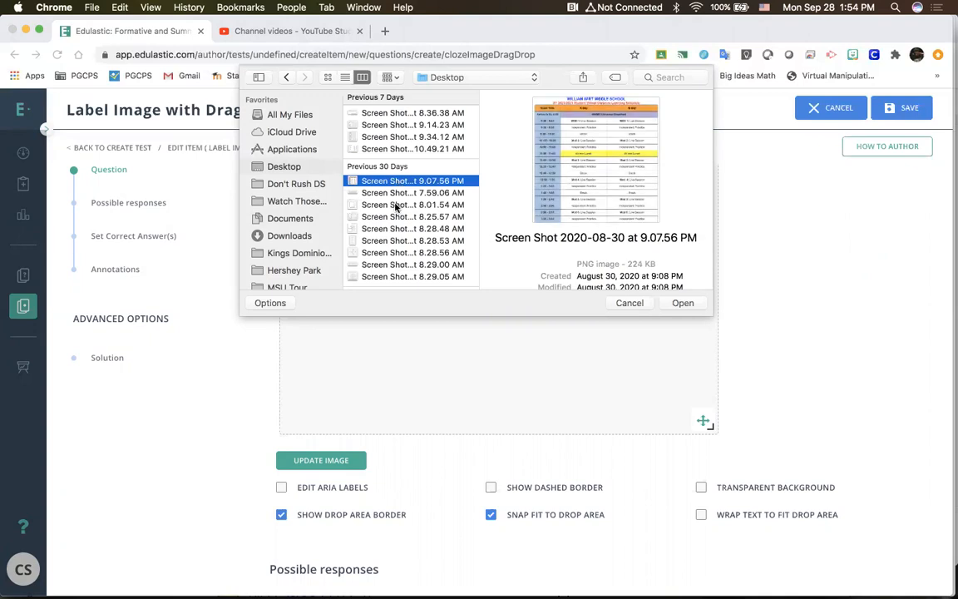
click(396, 206)
click(394, 240)
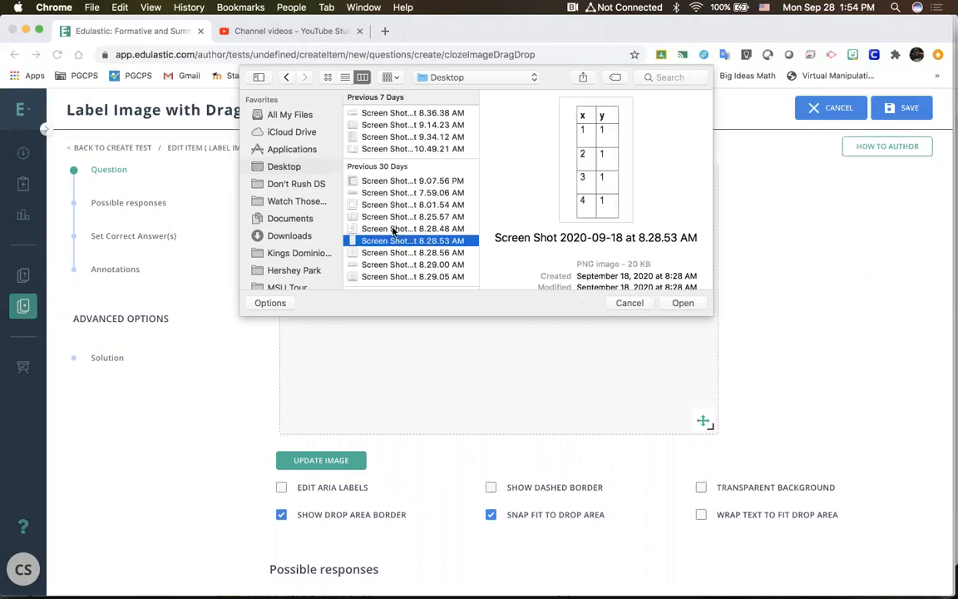
click(395, 228)
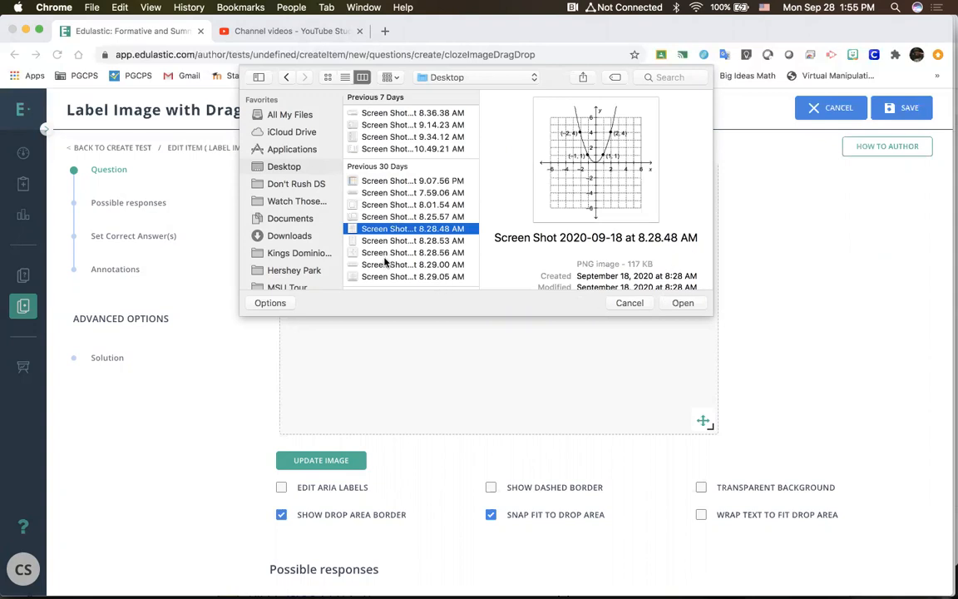
key(Down)
key(Down)
key(Down)
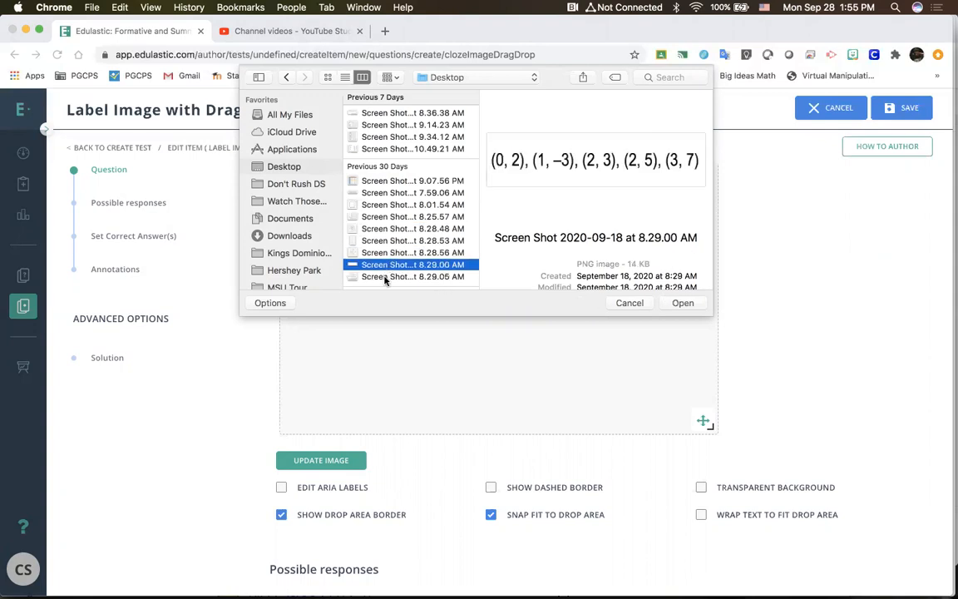
key(Down)
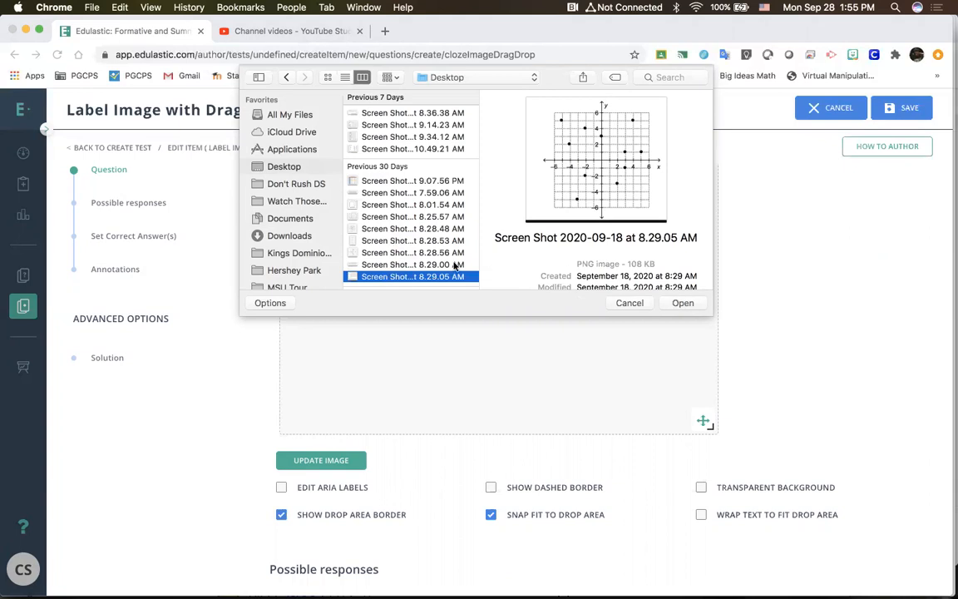
click(387, 204)
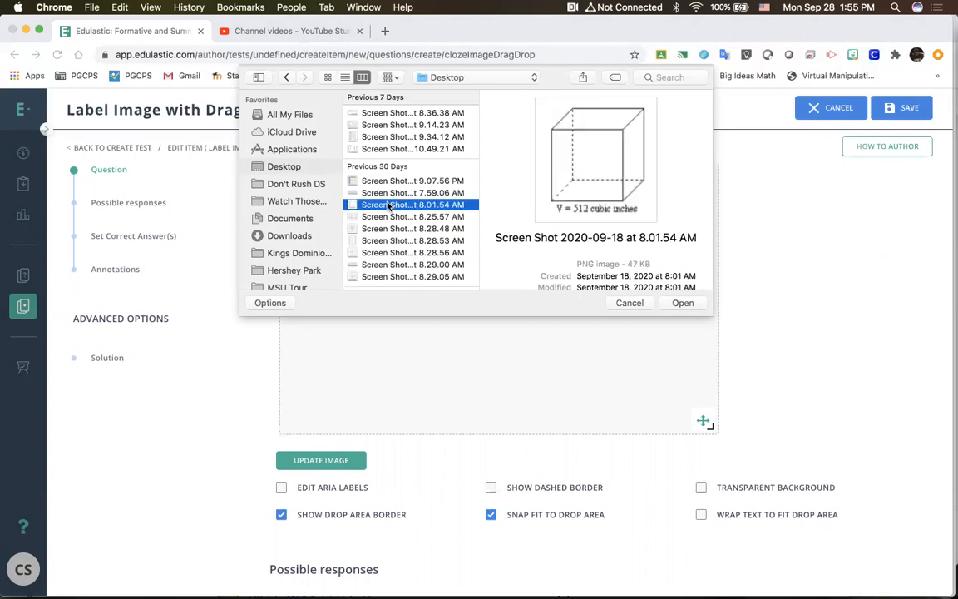
click(387, 136)
click(388, 125)
click(388, 148)
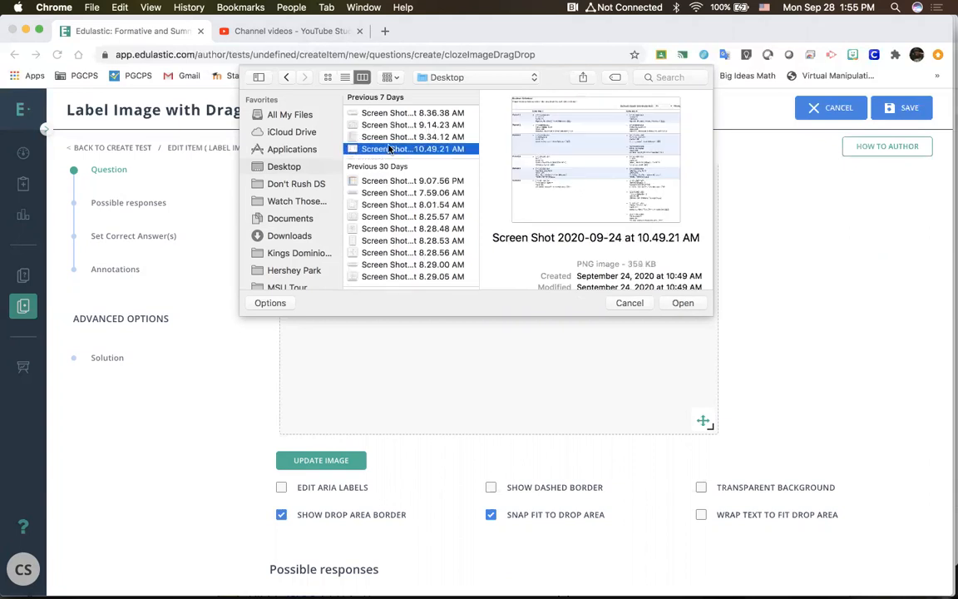
click(387, 115)
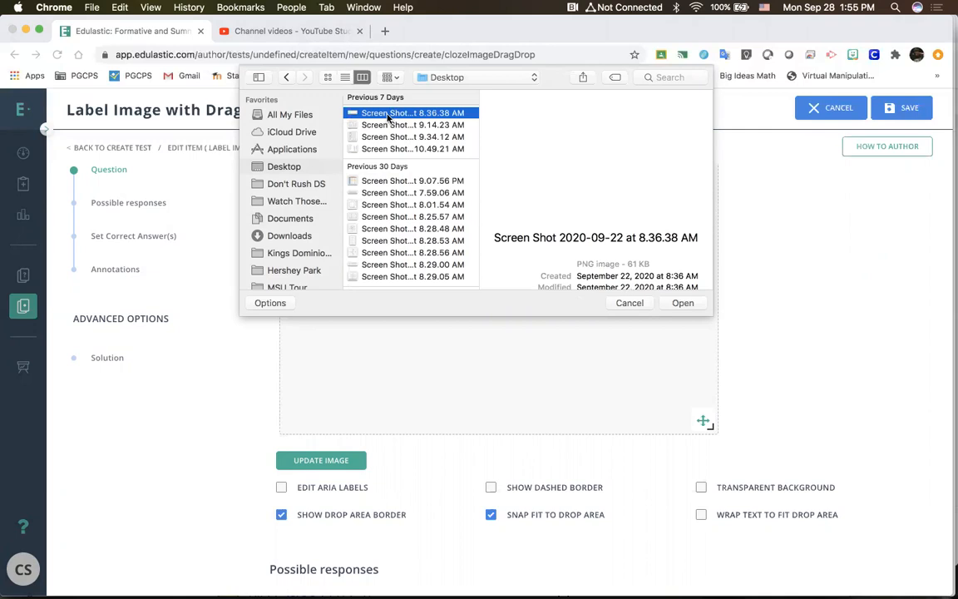
Step: Upload the coordinate graph file "Screen Shot 2020-09-18 at 8.25.57 AM" as the question's background image
click(394, 192)
click(392, 204)
click(393, 217)
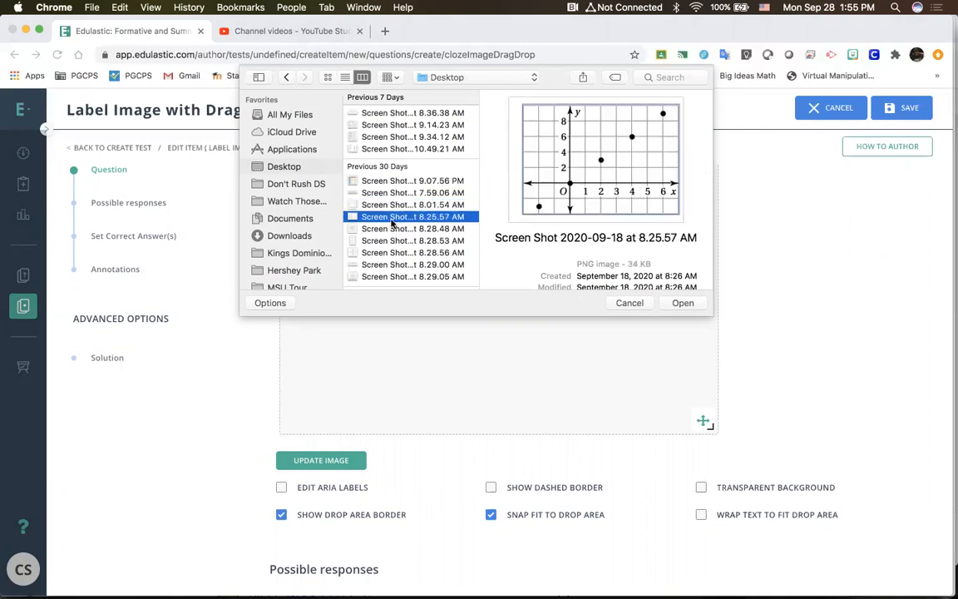
click(680, 304)
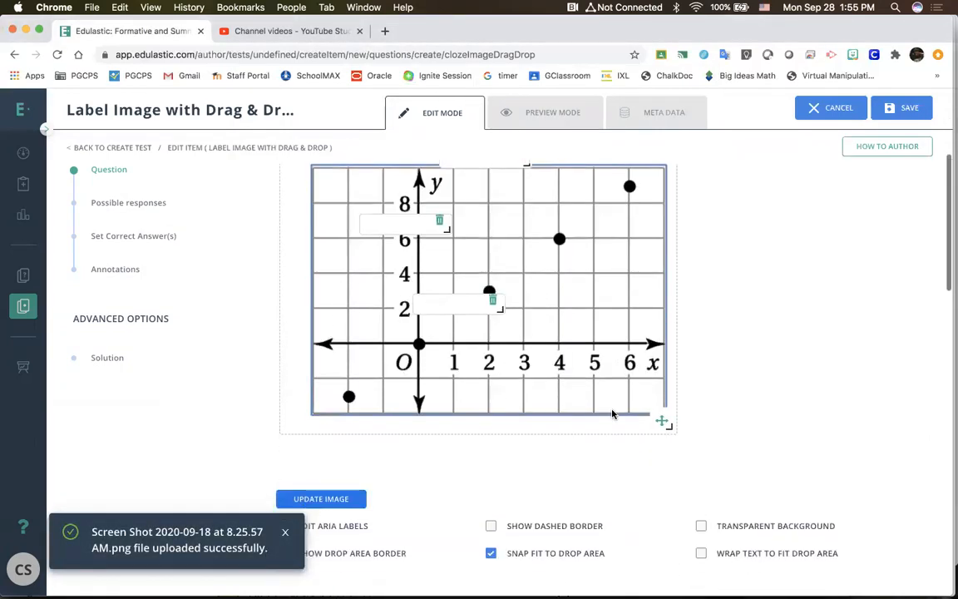
Step: Position one drop area just above the x-axis, below the point at x = 2, and remove the other two drop areas
drag(446, 298, 765, 343)
drag(391, 220, 502, 331)
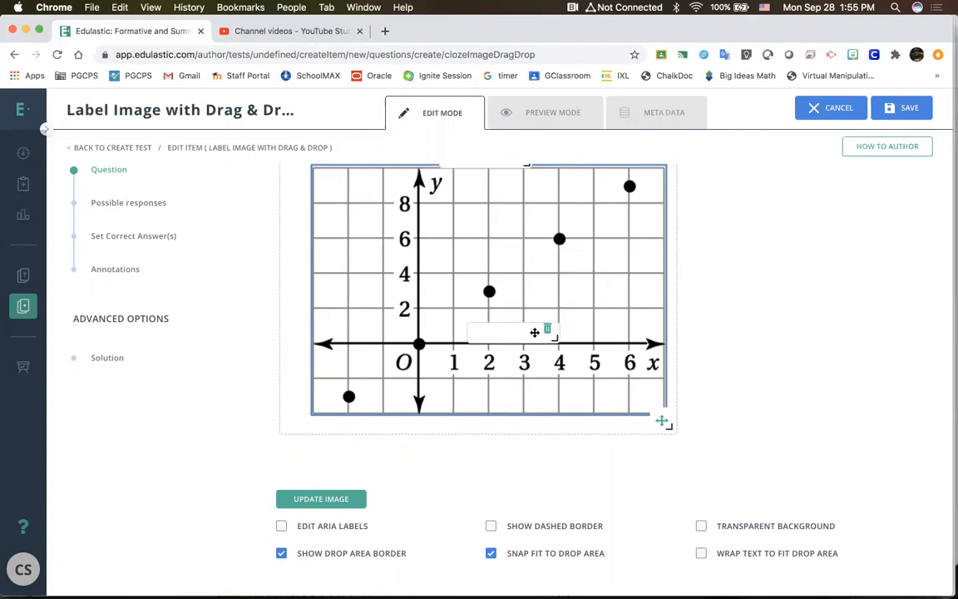
scroll(534, 333, up, 3)
drag(488, 317, 546, 371)
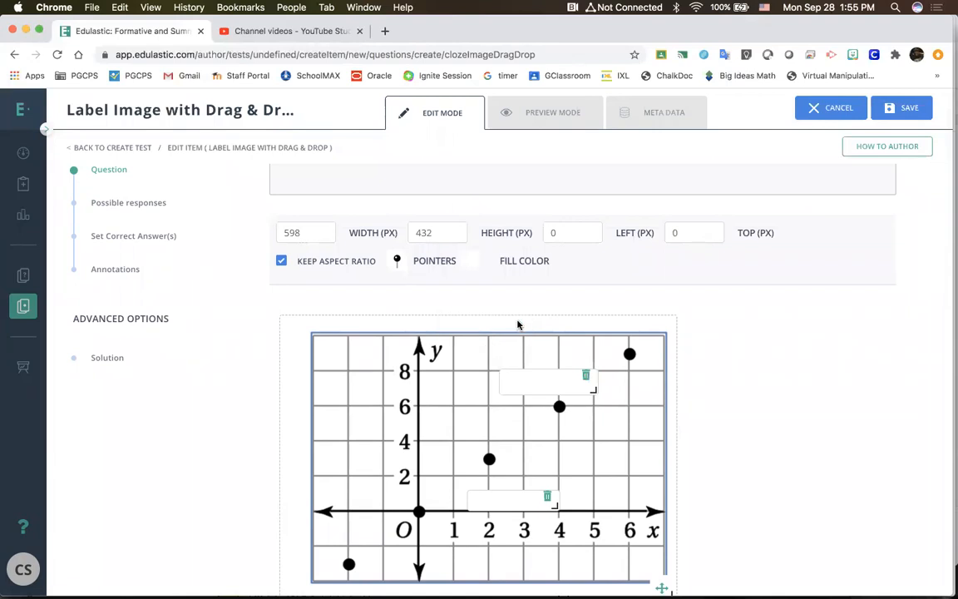
click(585, 374)
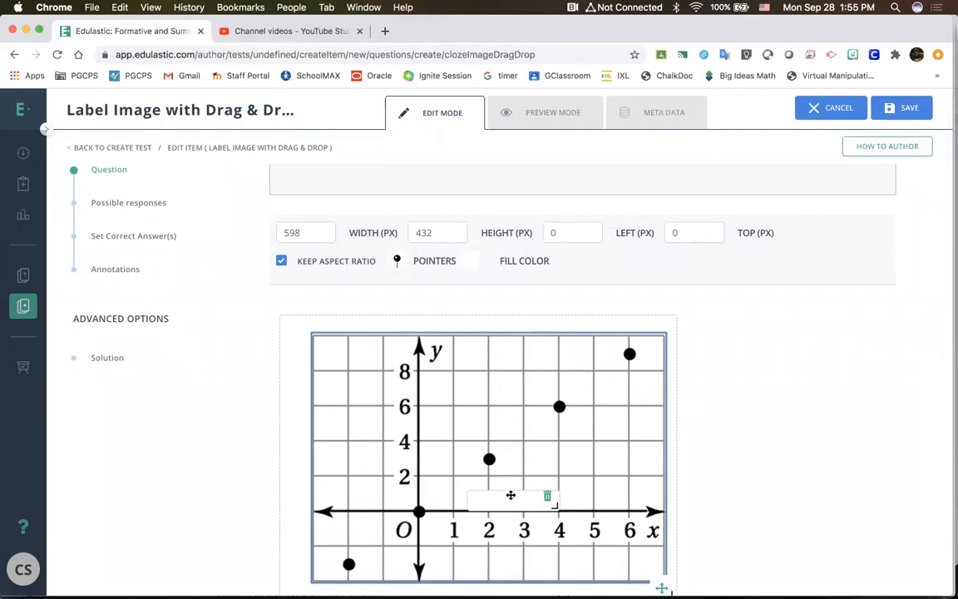
Step: Replace the first possible response of the labelling question with (0,5)
scroll(508, 495, up, 3)
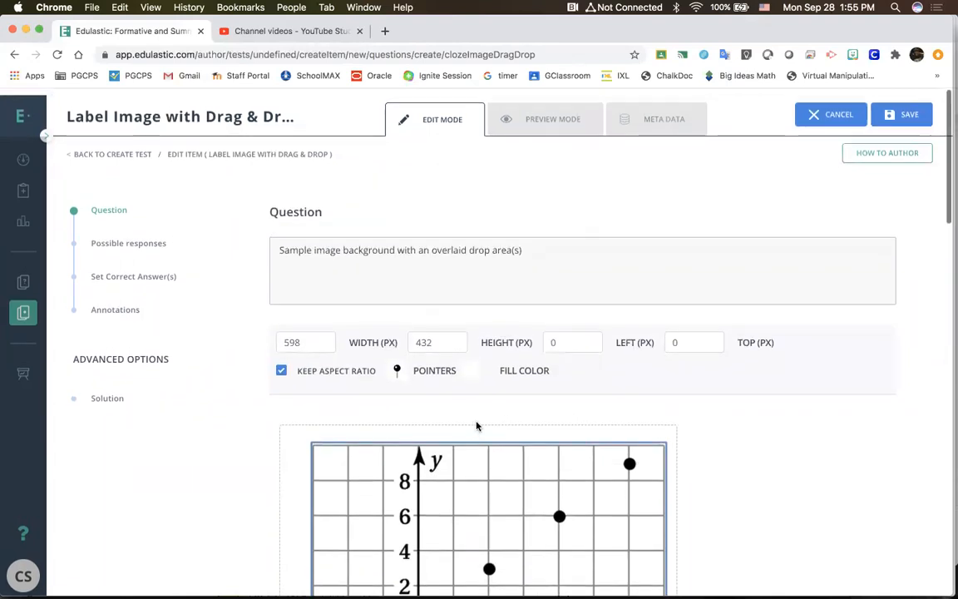
click(402, 258)
scroll(402, 258, down, 5)
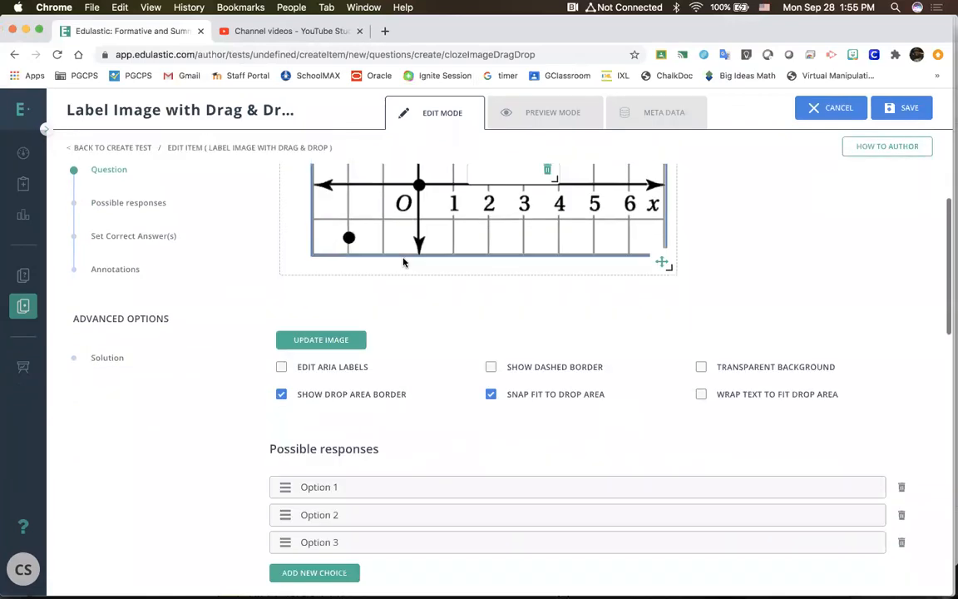
scroll(410, 456, down, 1)
scroll(411, 457, down, 1)
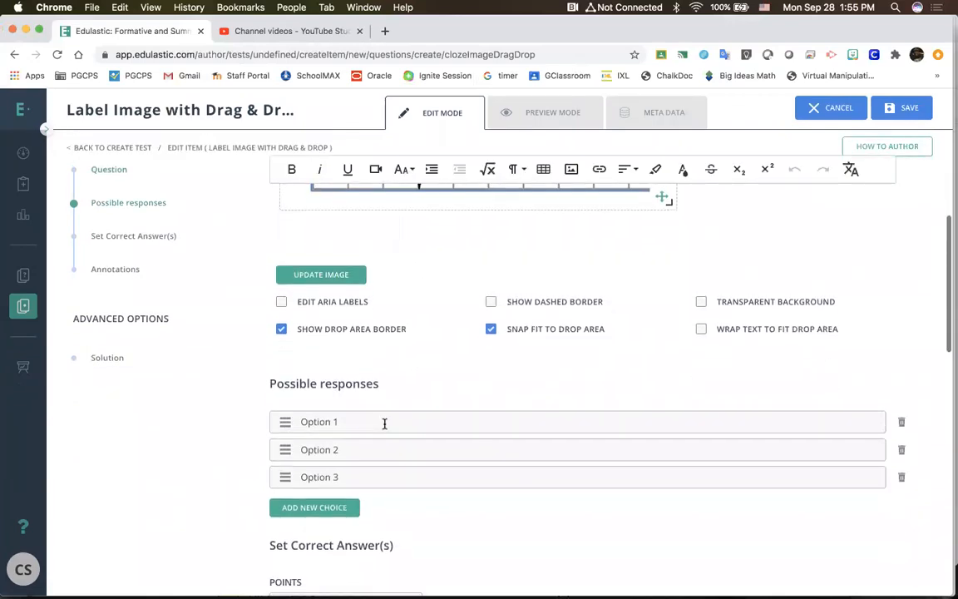
click(384, 423)
key(BackSpace)
text(()
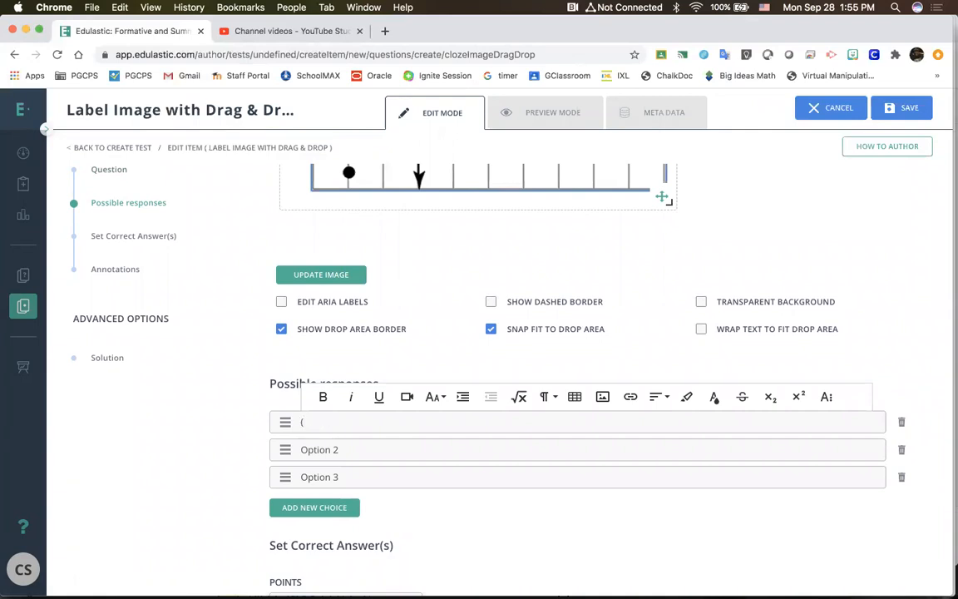
scroll(454, 239, up, 5)
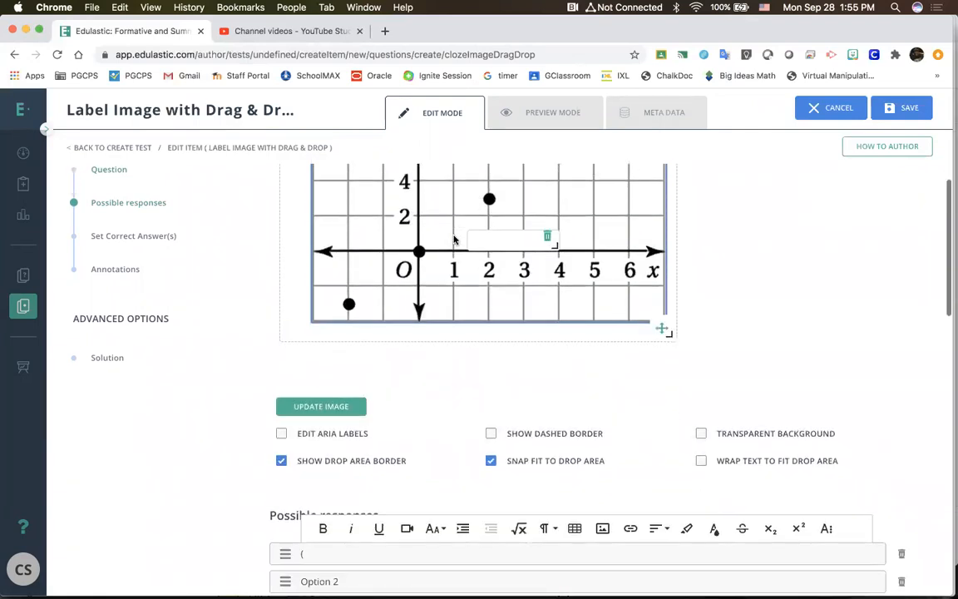
scroll(451, 249, up, 7)
scroll(449, 249, down, 7)
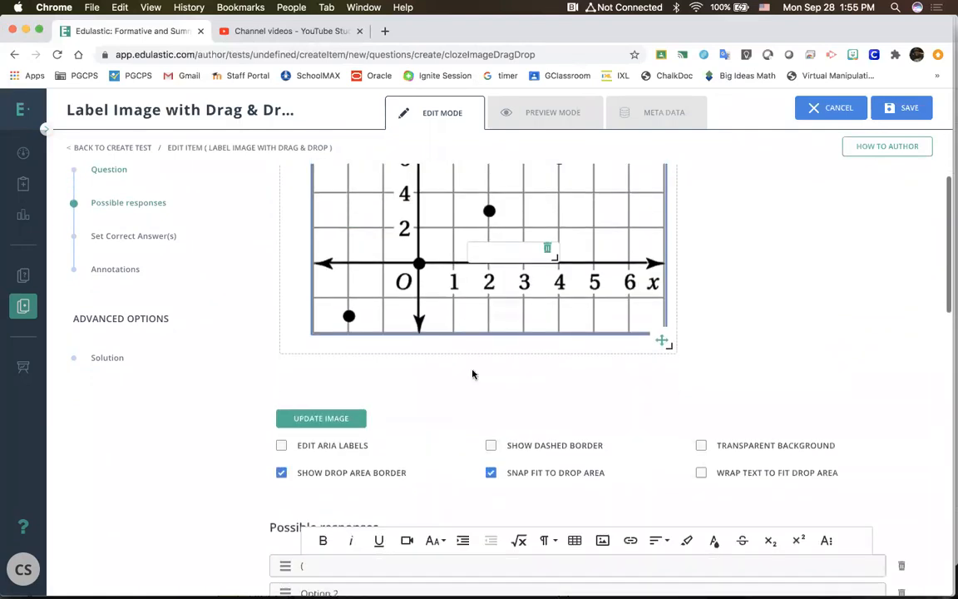
scroll(459, 413, down, 5)
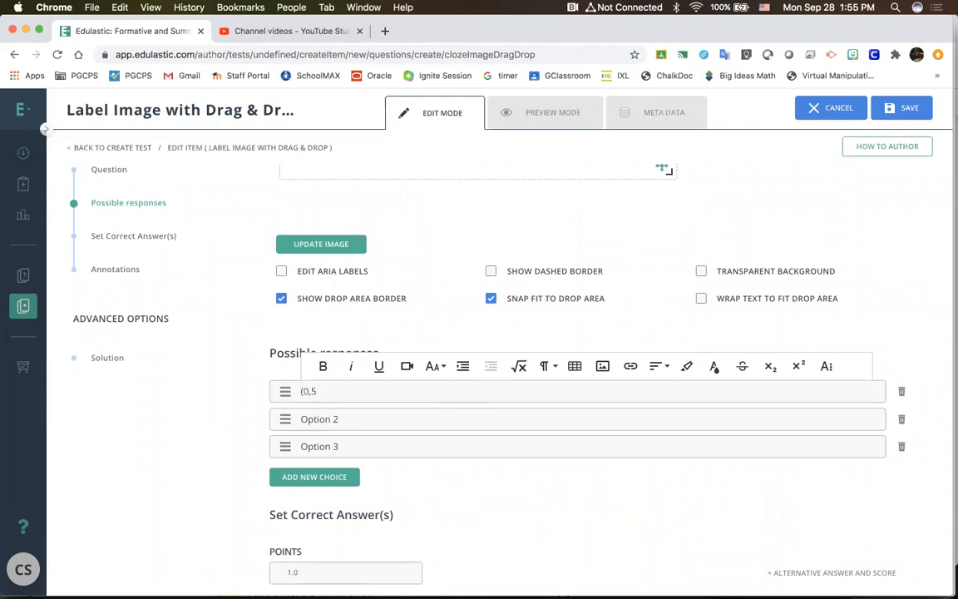
scroll(380, 474, up, 8)
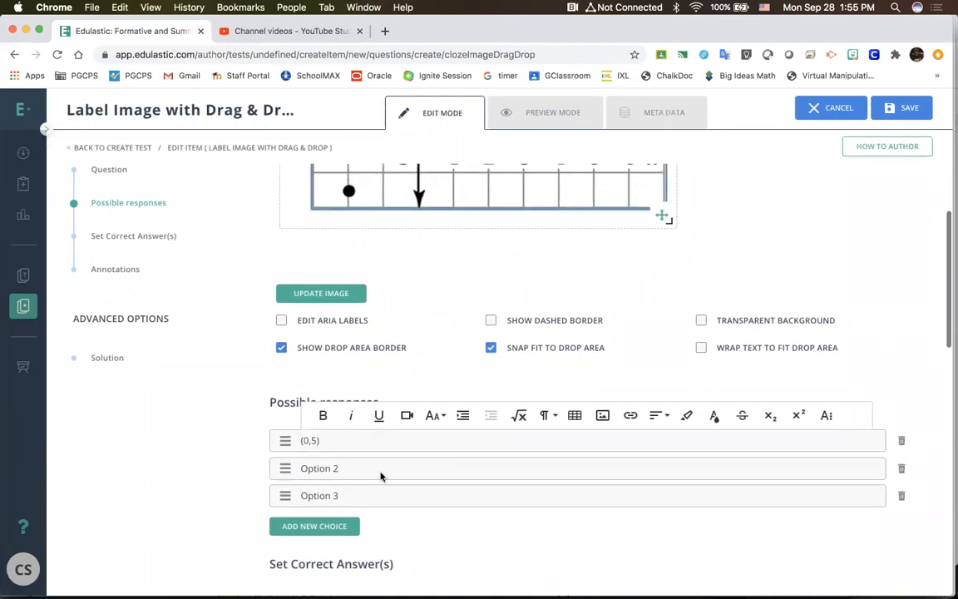
scroll(441, 529, up, 2)
scroll(442, 528, down, 10)
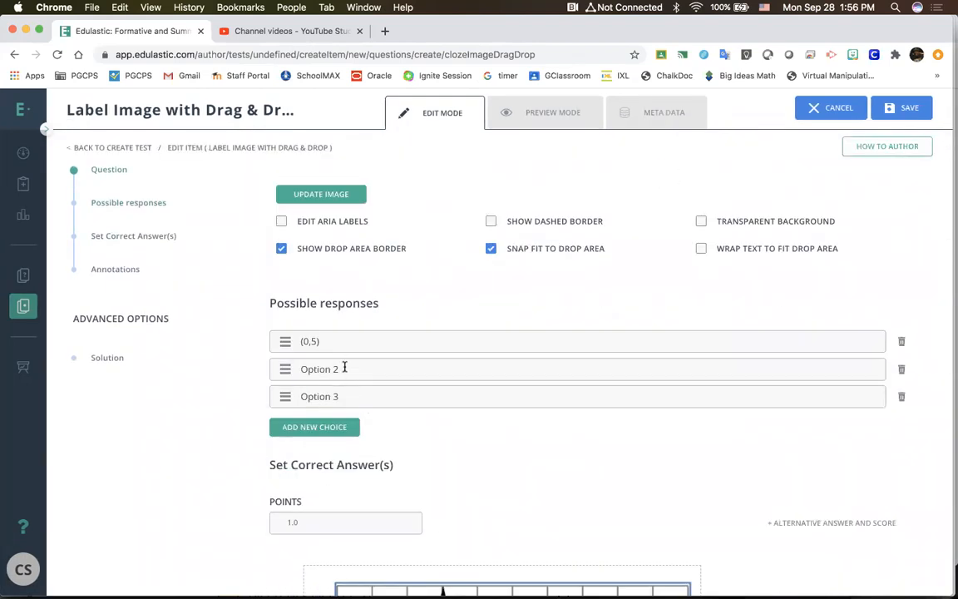
Step: Replace the second possible response, Option 2, with (3,4)
click(345, 367)
triple_click(344, 367)
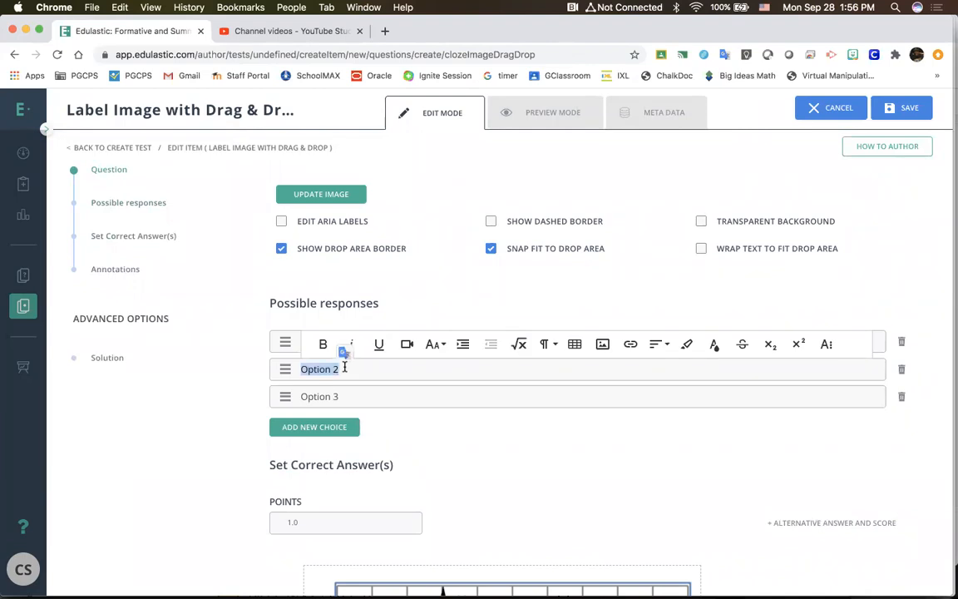
text(()
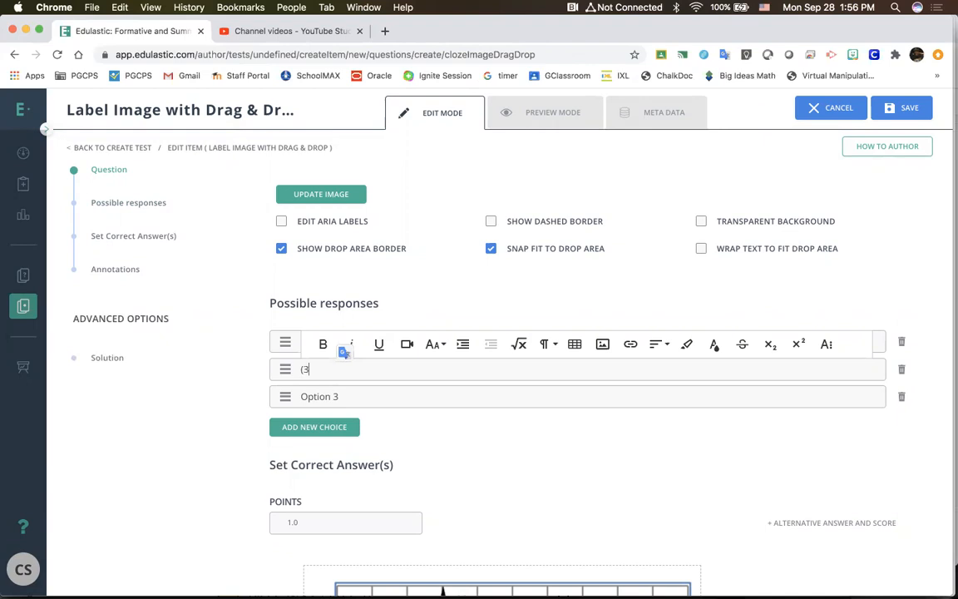
text(3,4)
click(440, 463)
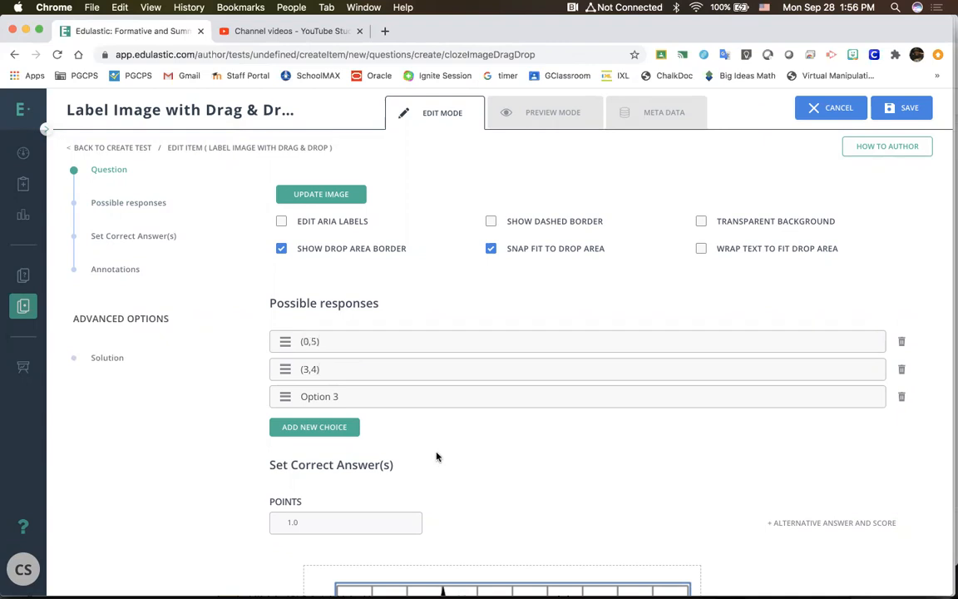
Step: Move the drop area off the coordinate graph into the blank space beyond the x-axis's arrow end
scroll(436, 456, up, 5)
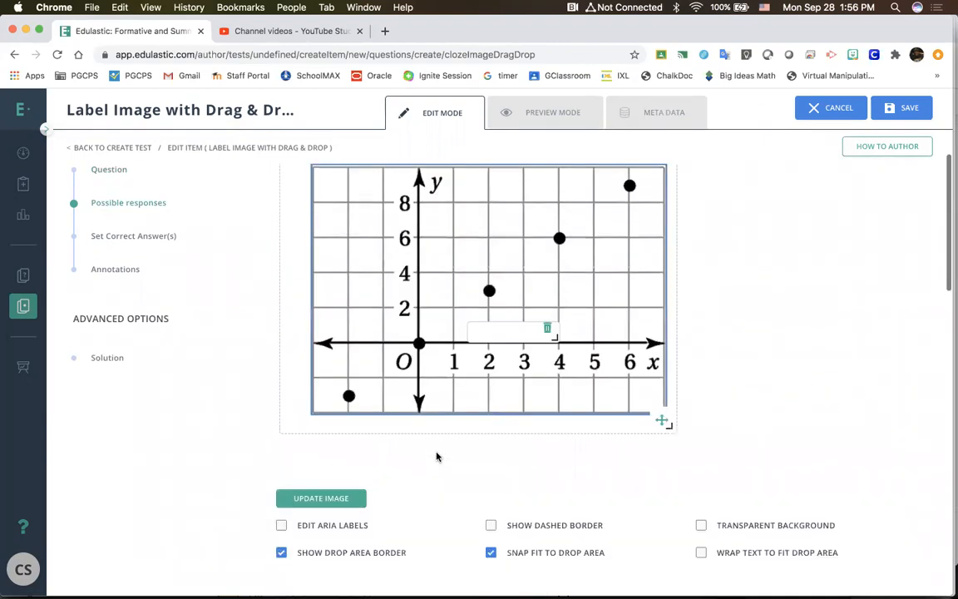
scroll(436, 456, up, 1)
drag(508, 359, 601, 500)
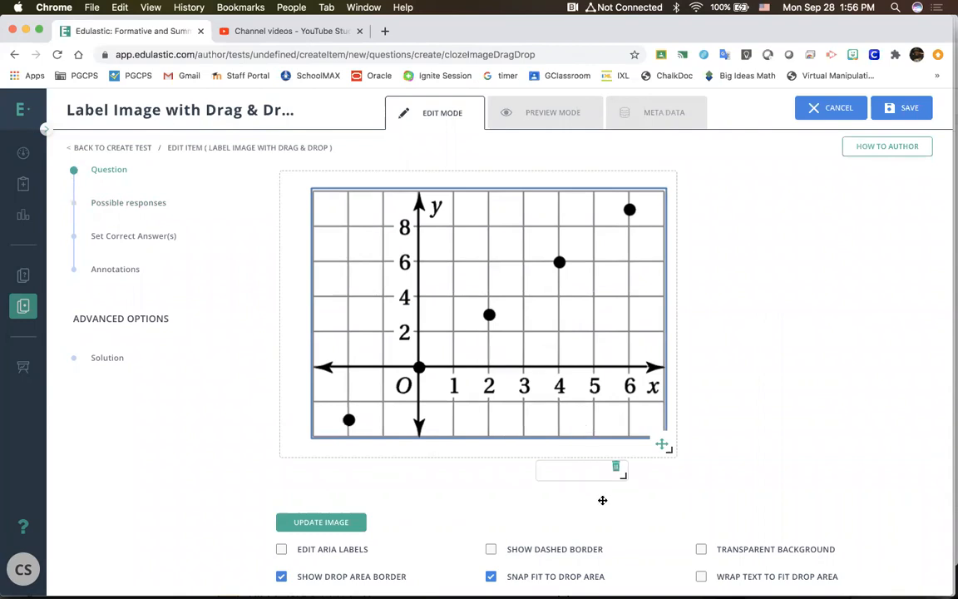
click(639, 491)
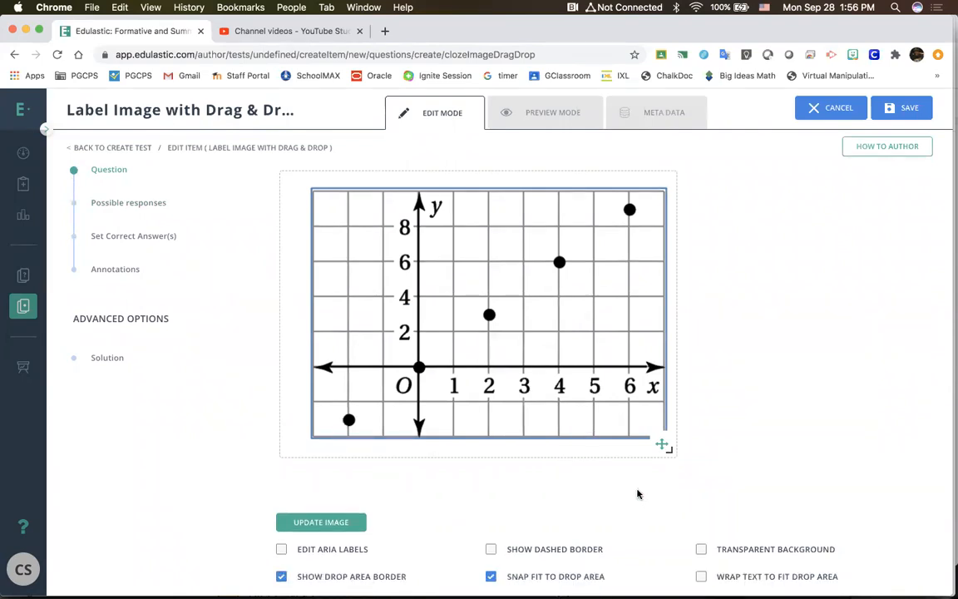
Step: Set (0,5) as the correct answer by placing it in the drop area beside the graph
scroll(423, 306, down, 5)
click(373, 320)
scroll(374, 323, down, 5)
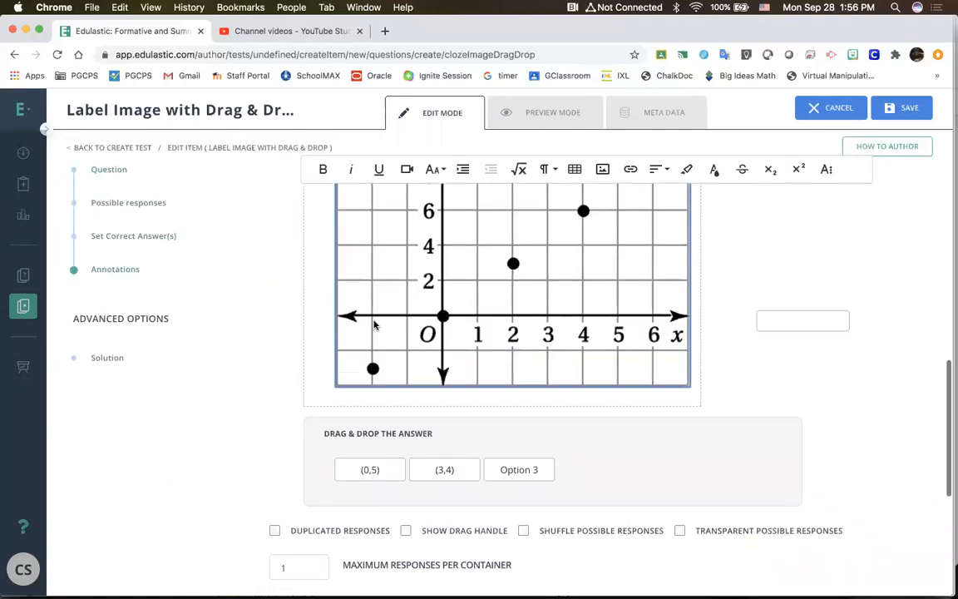
scroll(386, 472, up, 2)
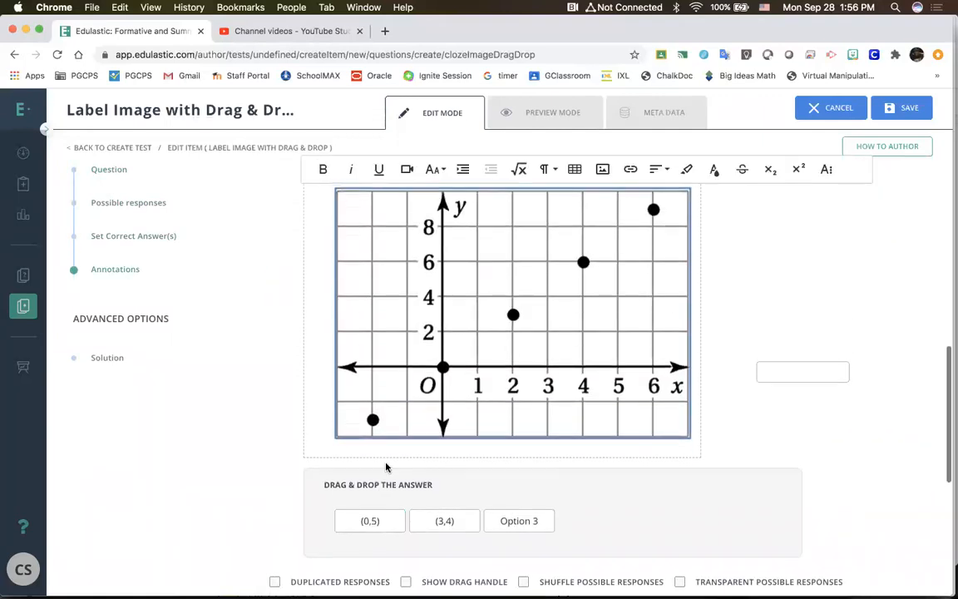
drag(385, 525, 453, 280)
drag(441, 424, 448, 291)
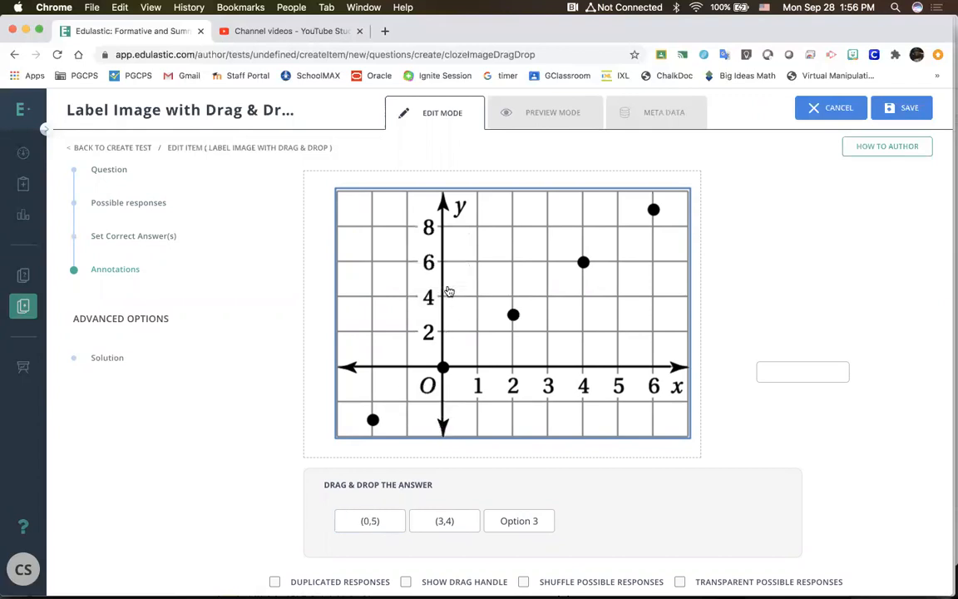
drag(368, 520, 790, 374)
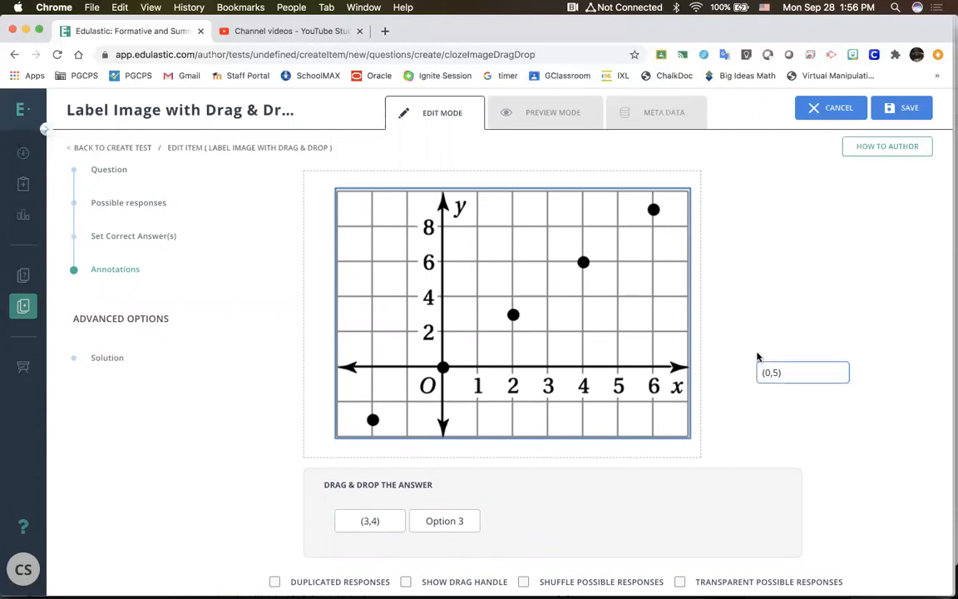
Step: Try to take (0,5) out of the drop area and put (3,4) in its place as the correct answer
drag(790, 374, 482, 399)
drag(381, 508, 786, 377)
drag(382, 530, 778, 386)
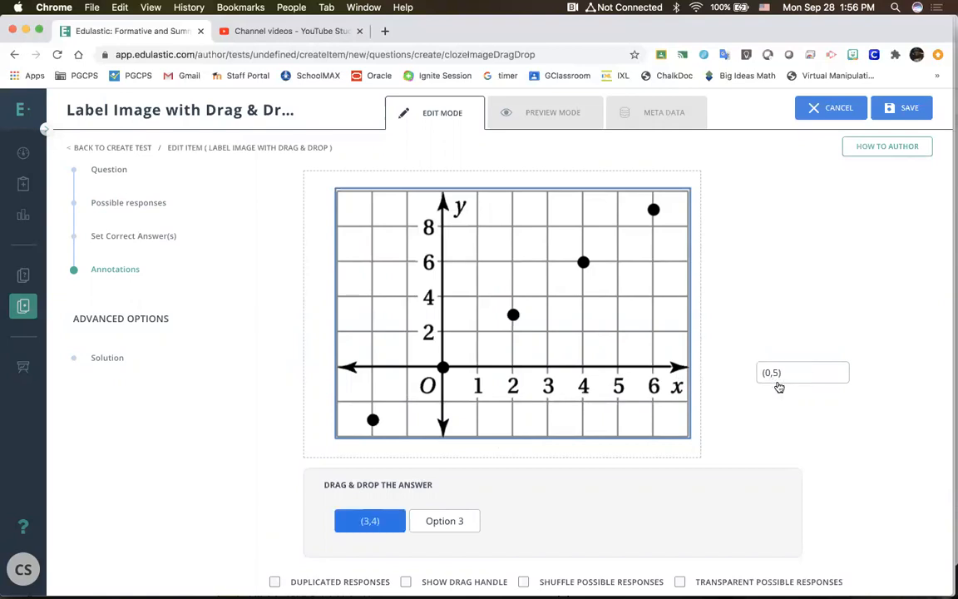
mouse_move(393, 518)
mouse_down()
mouse_move(569, 463)
mouse_move(536, 318)
mouse_move(542, 280)
mouse_move(451, 331)
mouse_move(561, 364)
mouse_move(570, 290)
mouse_move(386, 500)
mouse_up()
Step: Enable shuffled possible responses and transparent possible responses for the labelling question
scroll(590, 498, down, 5)
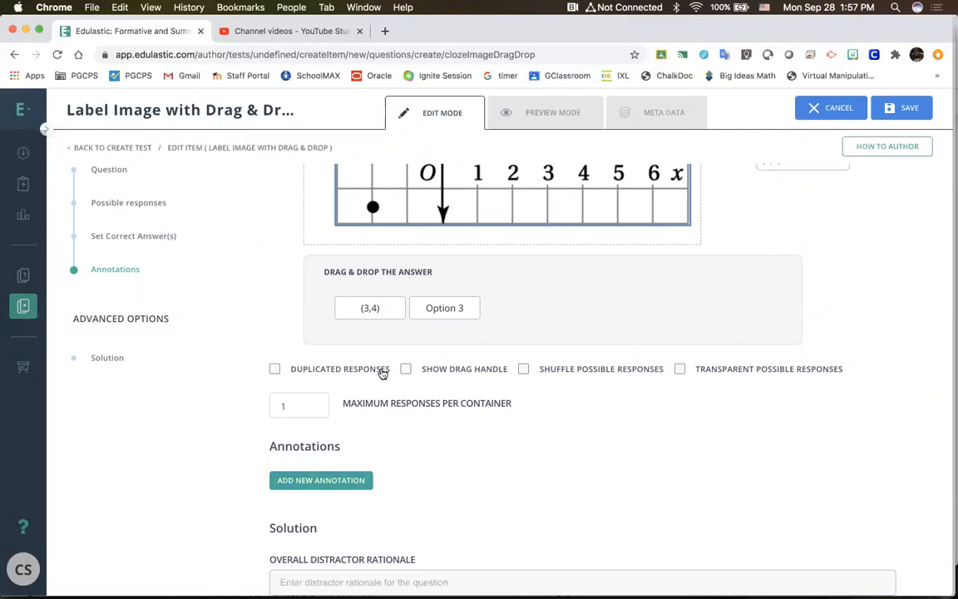
click(524, 370)
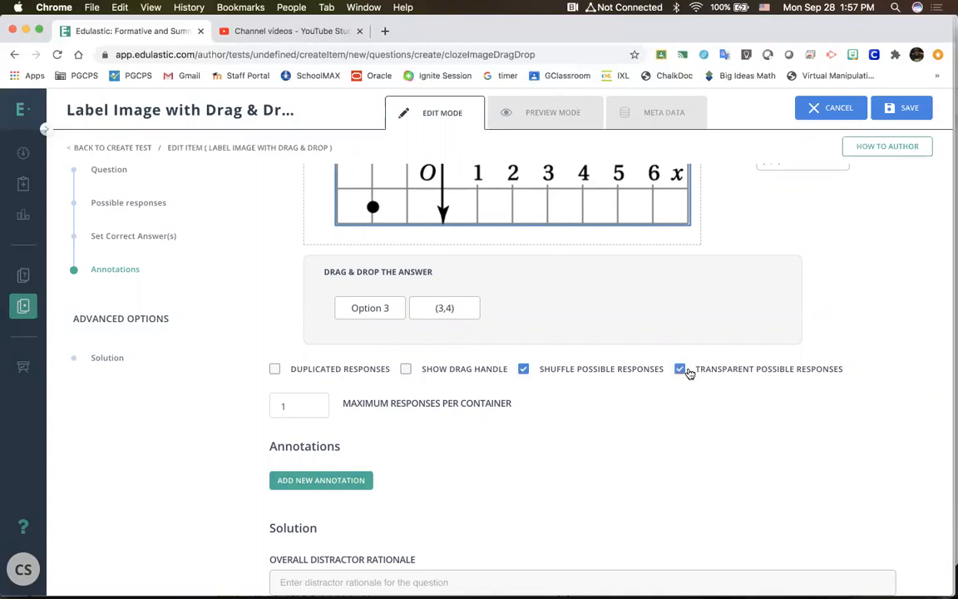
click(681, 369)
Step: Preview the labelling question as students would see it, and cancel its authoring without saving
scroll(353, 438, up, 2)
scroll(415, 425, up, 10)
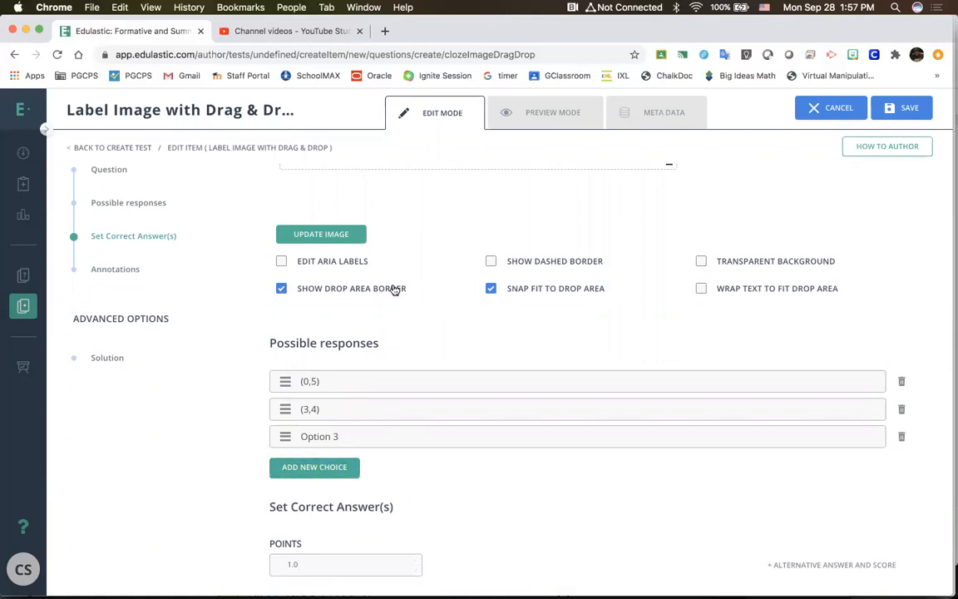
scroll(394, 289, up, 4)
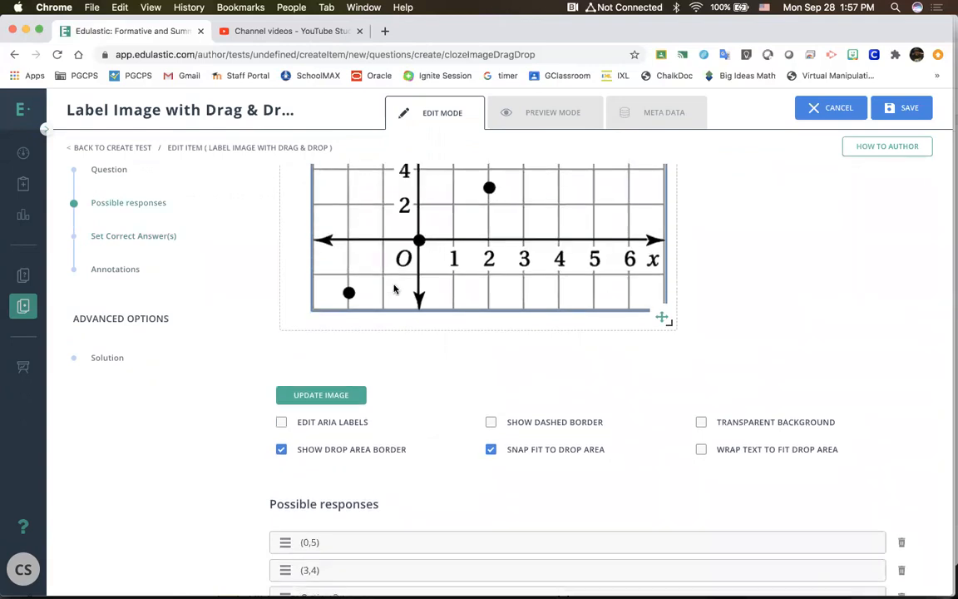
scroll(394, 288, up, 8)
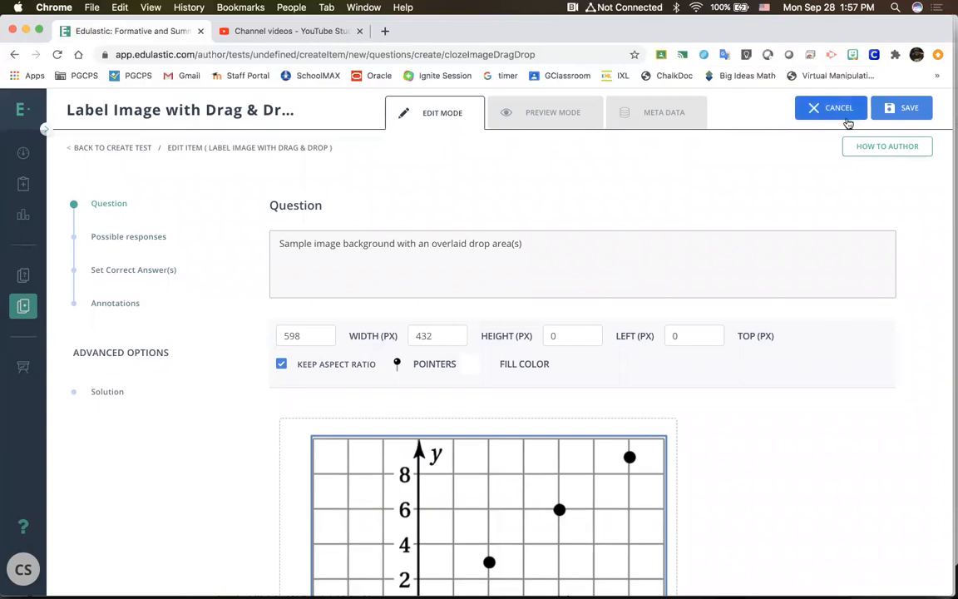
scroll(601, 122, up, 1)
click(524, 116)
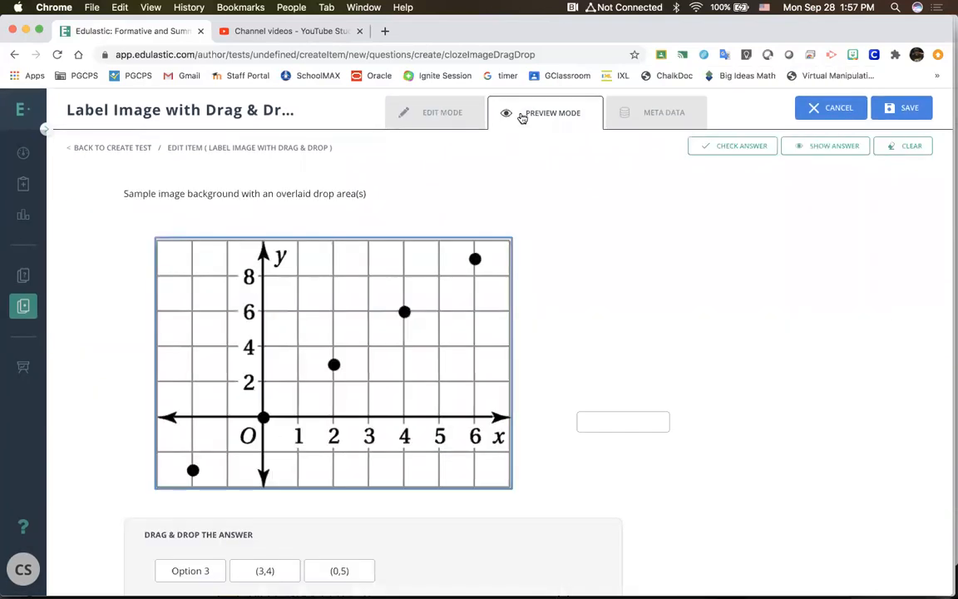
click(830, 113)
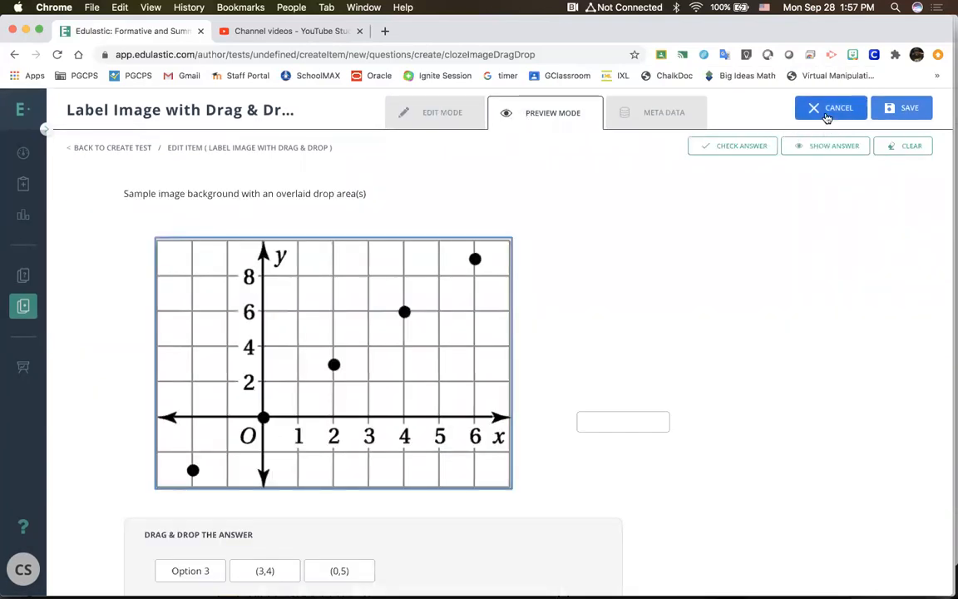
click(375, 358)
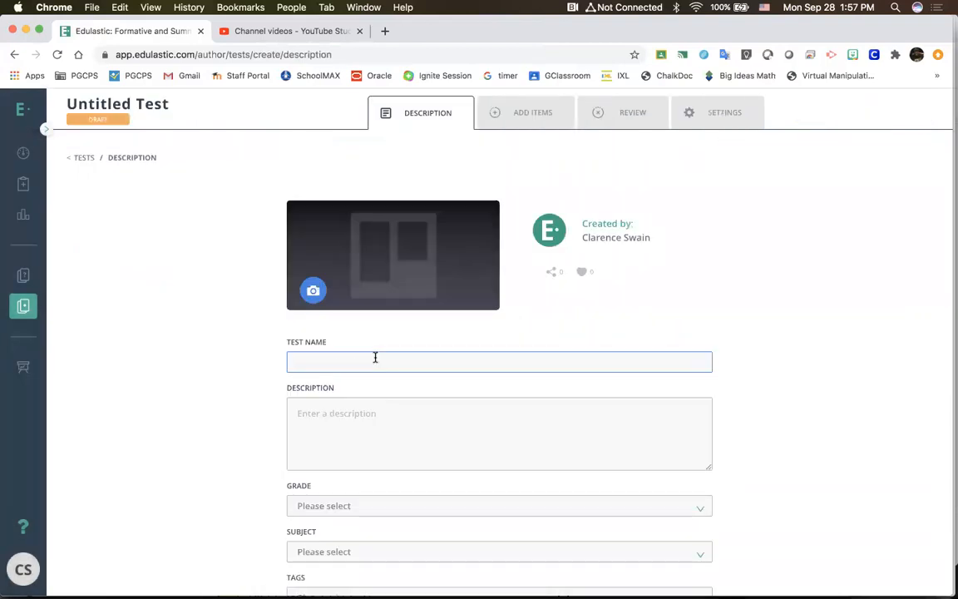
text(T)
key(BackSpace)
key(BackSpace)
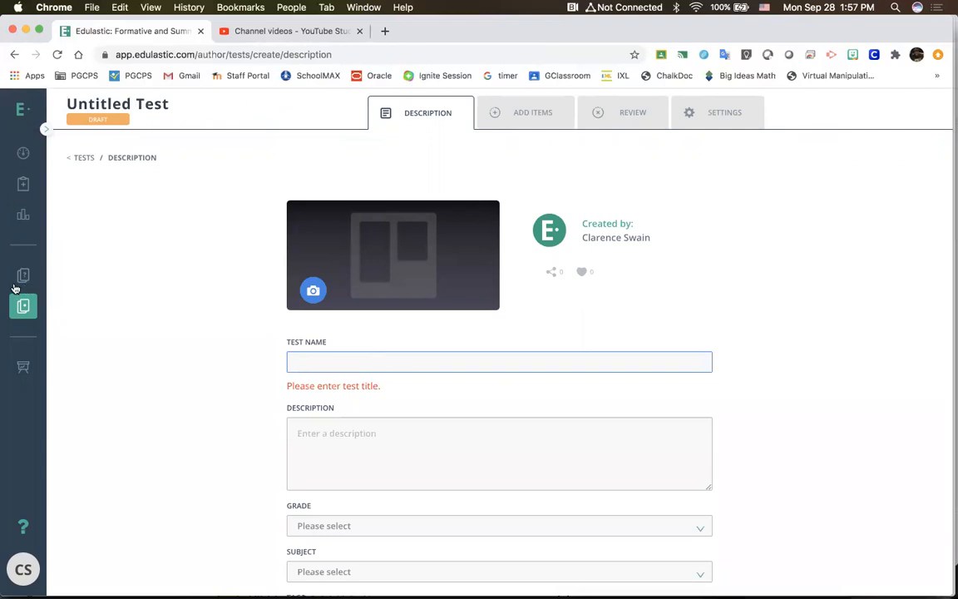
Step: Start a new item from the item bank and browse the fill-in-the-blanks and classify, match and order question types
click(22, 276)
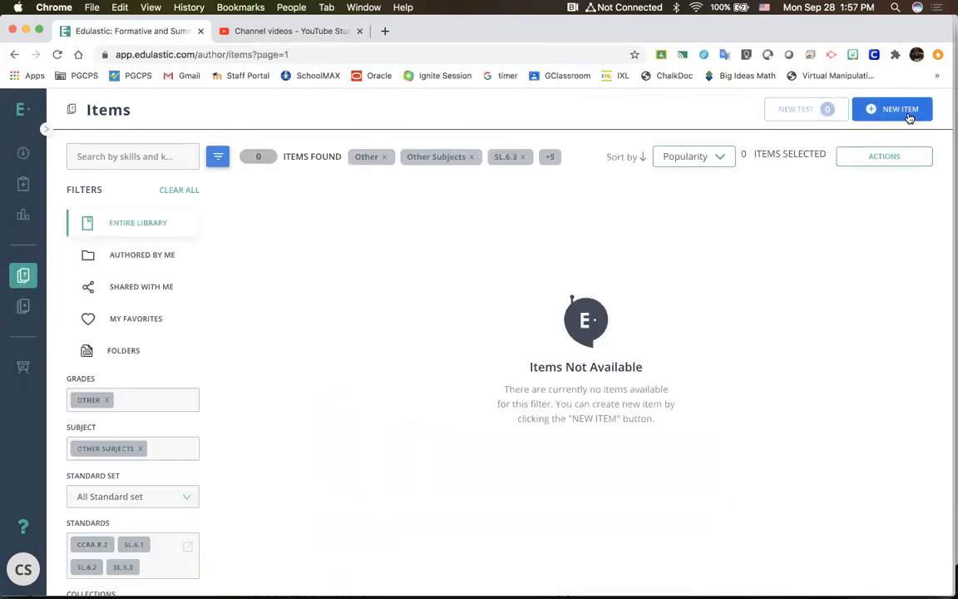
click(909, 119)
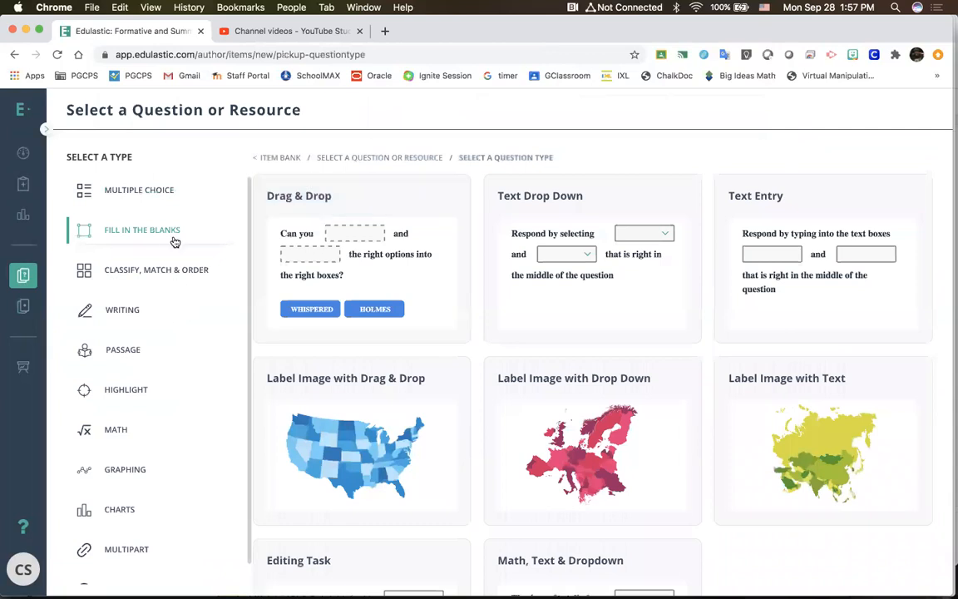
scroll(437, 410, down, 3)
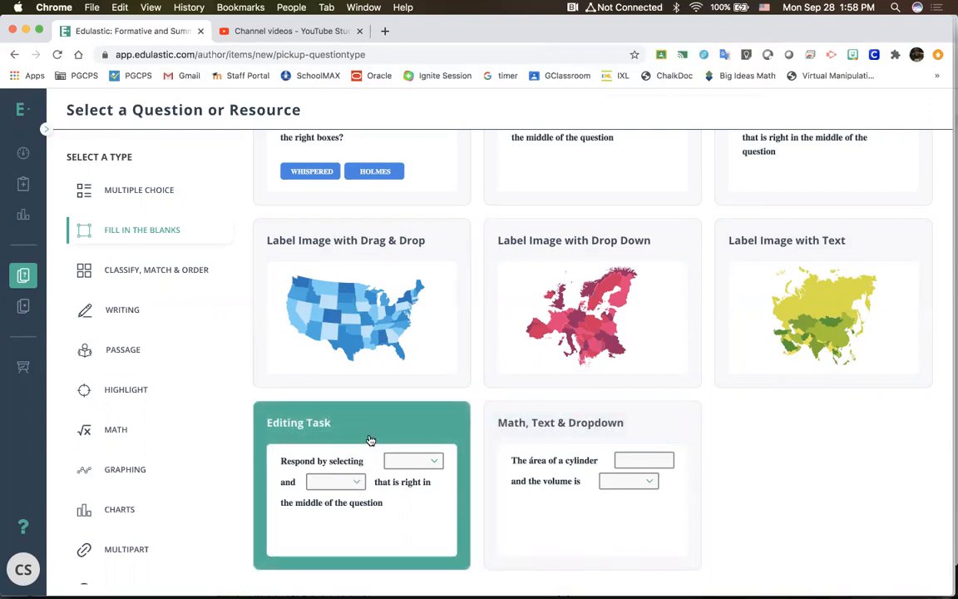
scroll(367, 439, up, 3)
scroll(367, 438, down, 2)
click(124, 273)
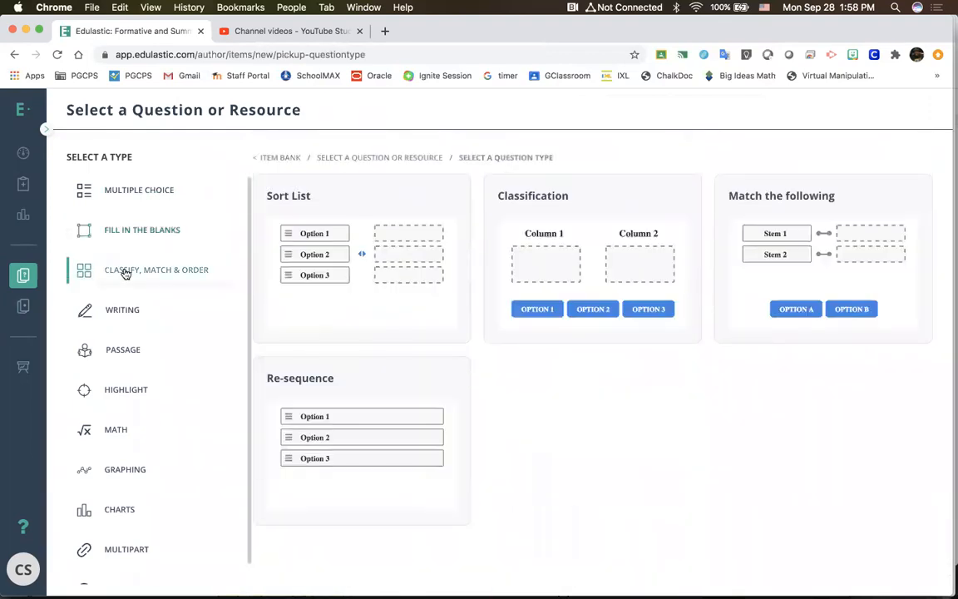
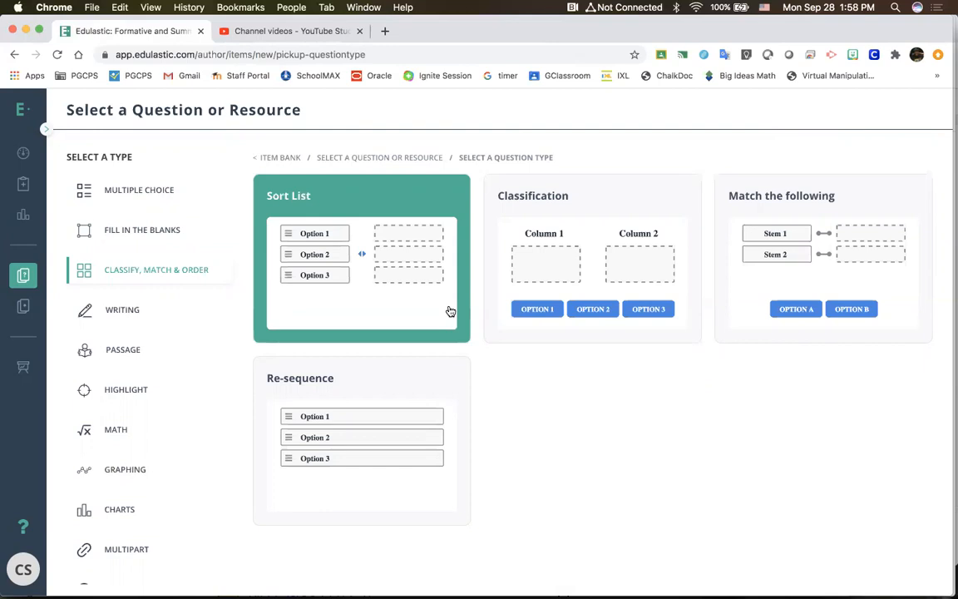
Step: Start a Classification question and examine its row and column, possible response and correct answer settings
click(583, 246)
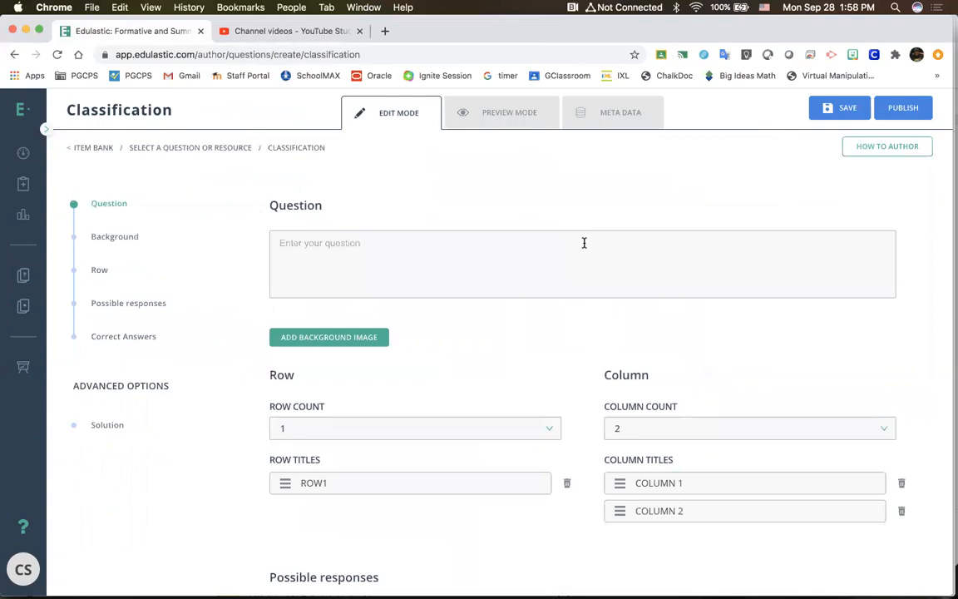
scroll(583, 243, down, 10)
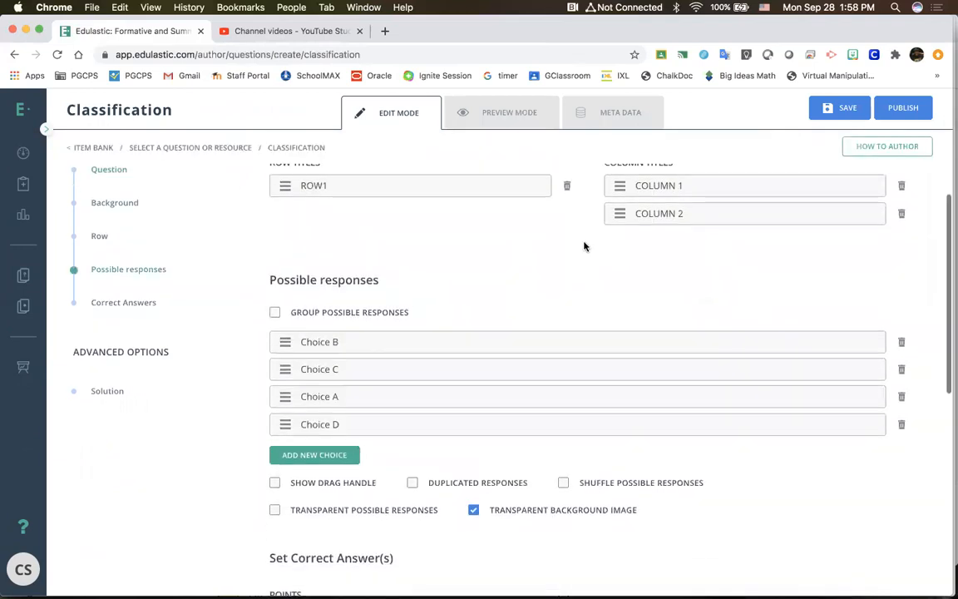
scroll(583, 247, down, 3)
scroll(573, 312, up, 5)
scroll(561, 325, up, 3)
click(382, 430)
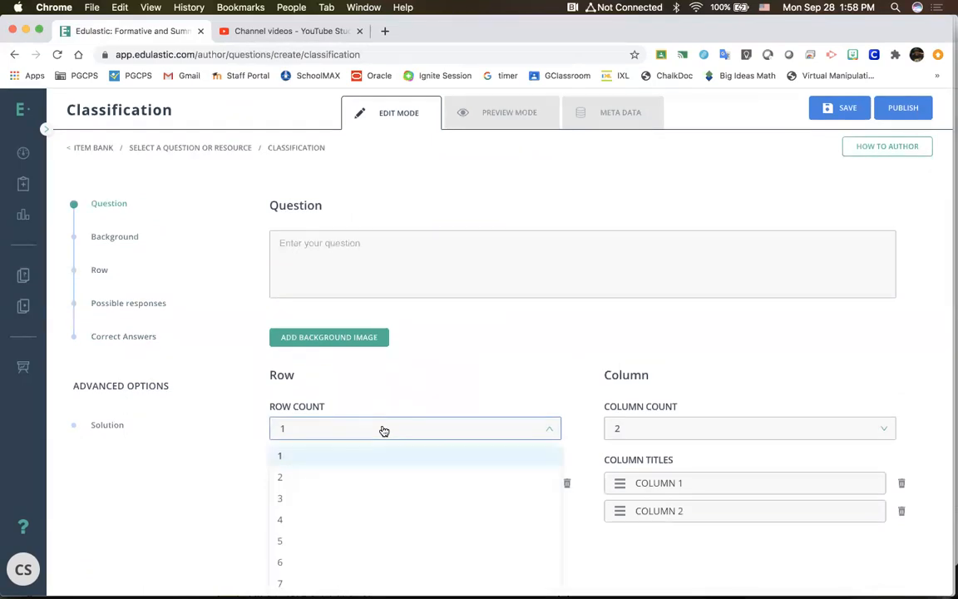
click(428, 376)
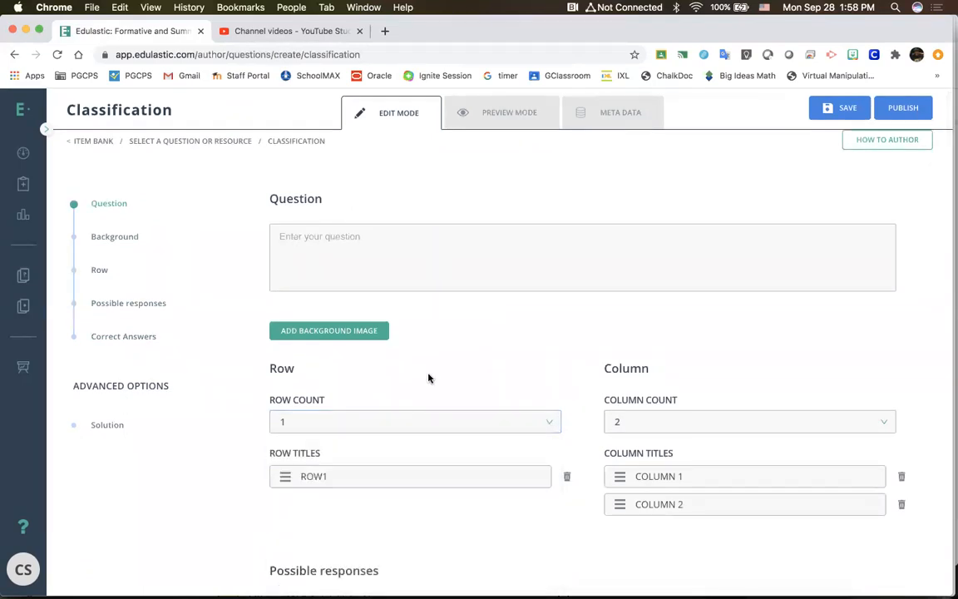
scroll(428, 378, down, 3)
scroll(645, 376, down, 5)
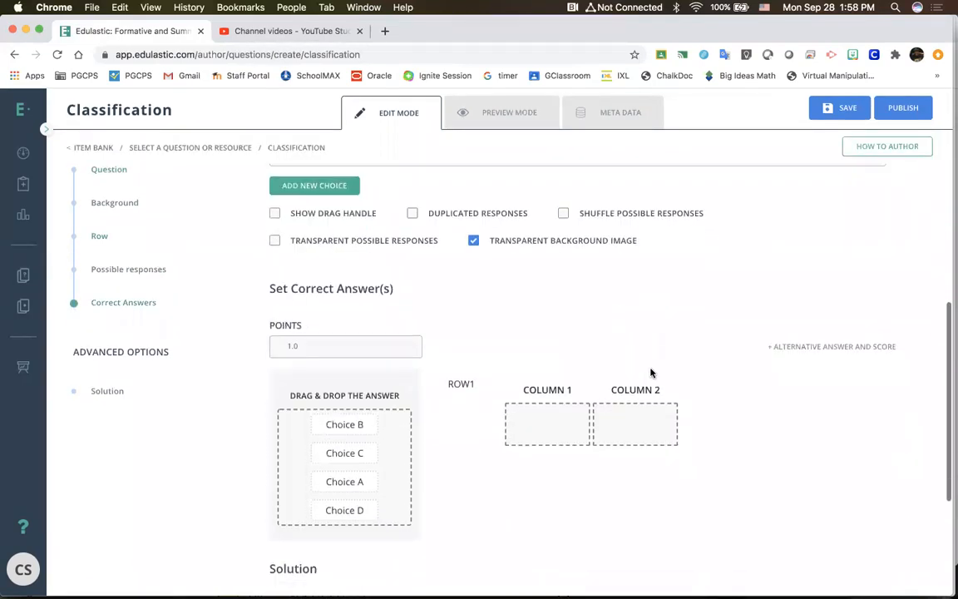
Step: Rename the classification question's two column titles as Civil War and Revolutionary War
scroll(427, 326, up, 4)
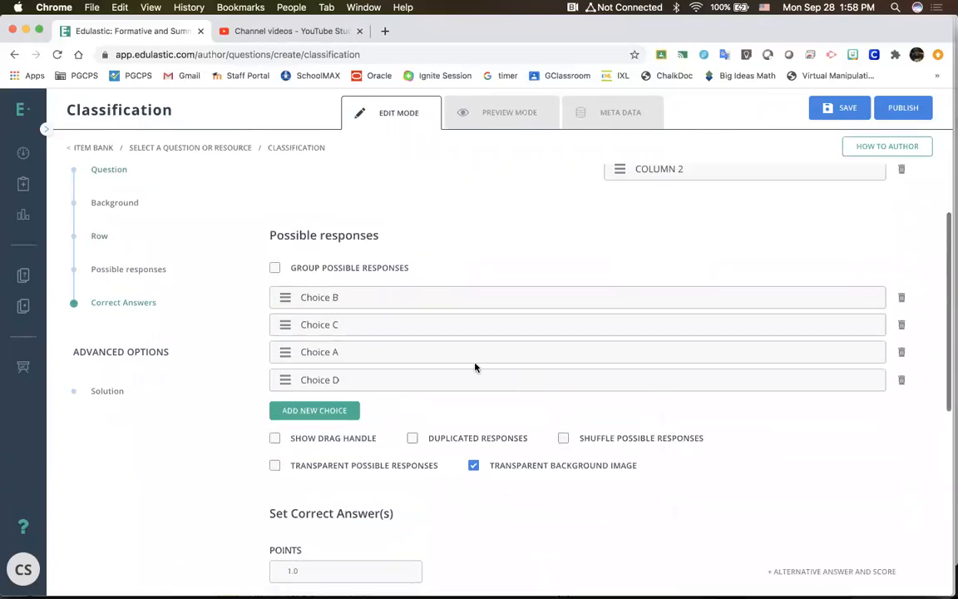
scroll(405, 306, up, 2)
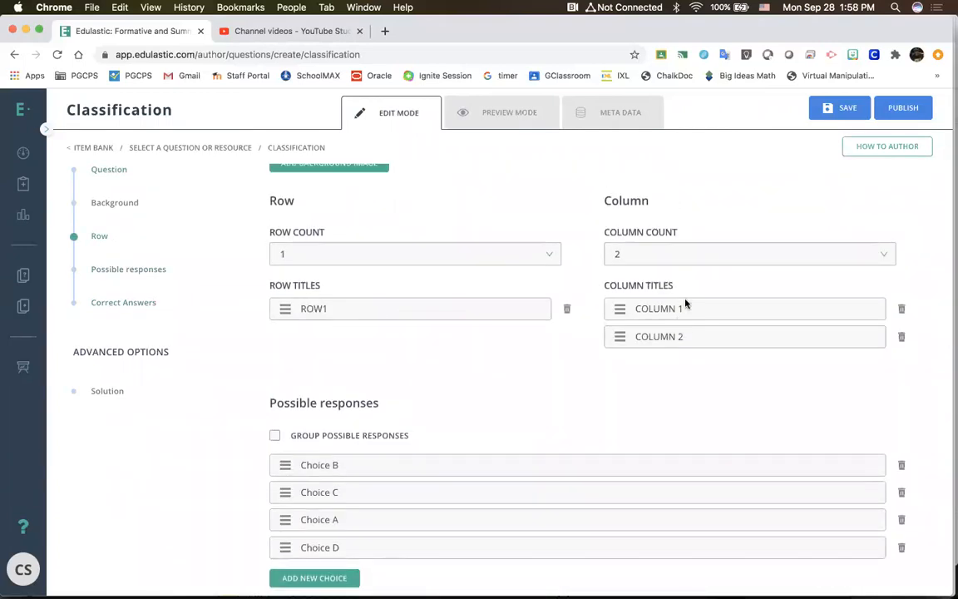
click(685, 308)
triple_click(679, 308)
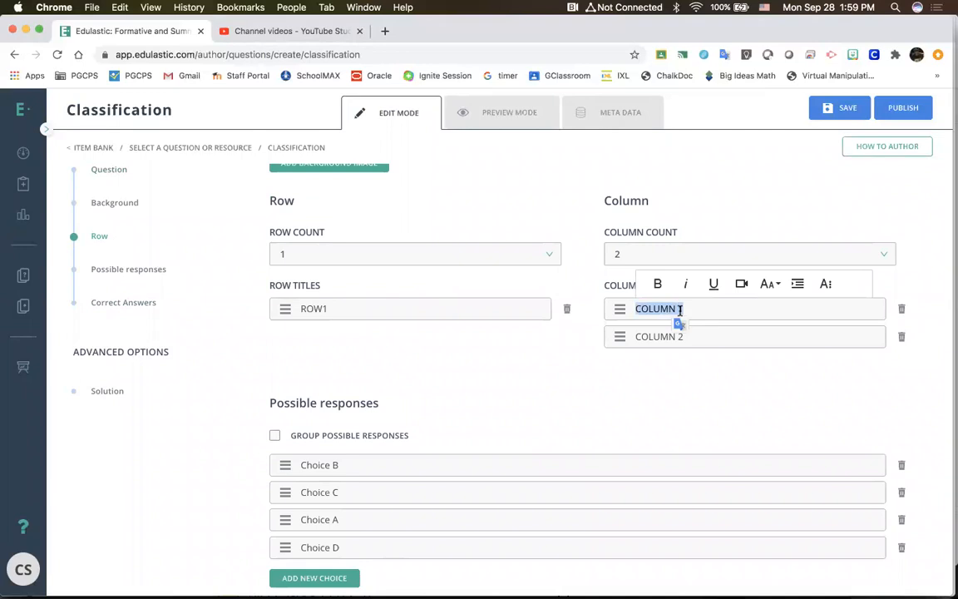
text(Cl)
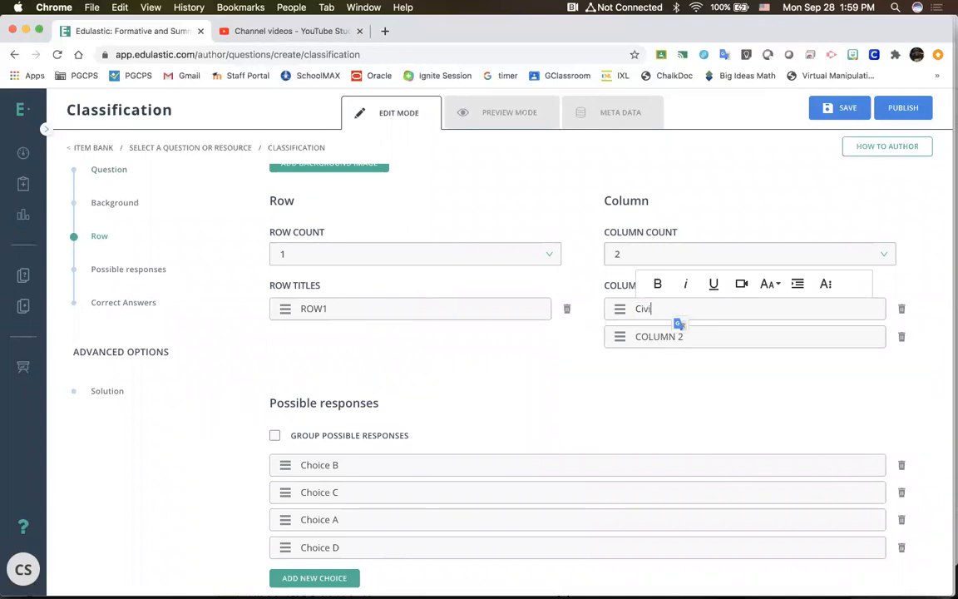
triple_click(663, 336)
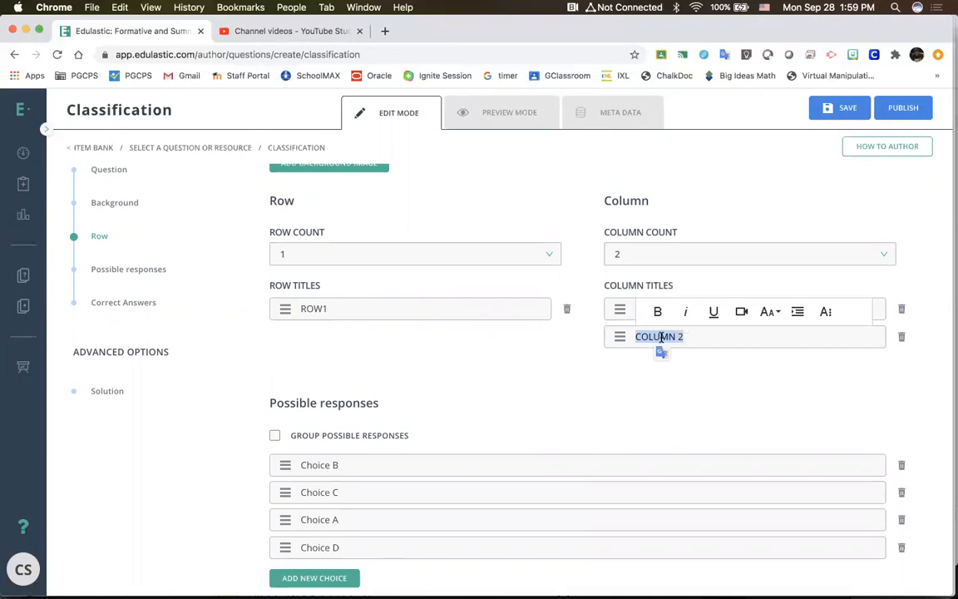
text(R)
text(ary War)
click(647, 445)
Step: Replace the first possible response, Choice B, with "1853,"
scroll(647, 445, down, 5)
scroll(648, 445, down, 3)
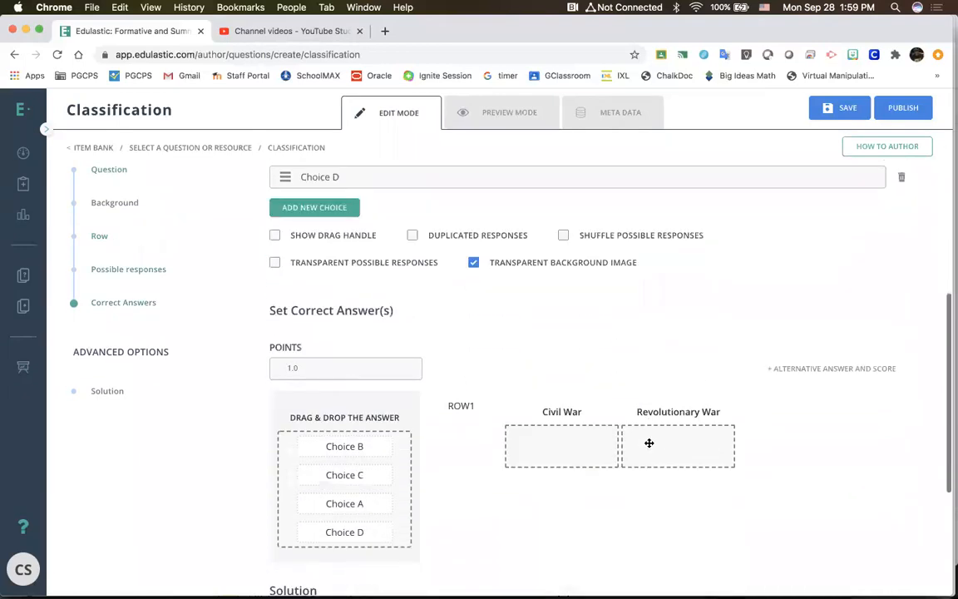
scroll(395, 522, up, 4)
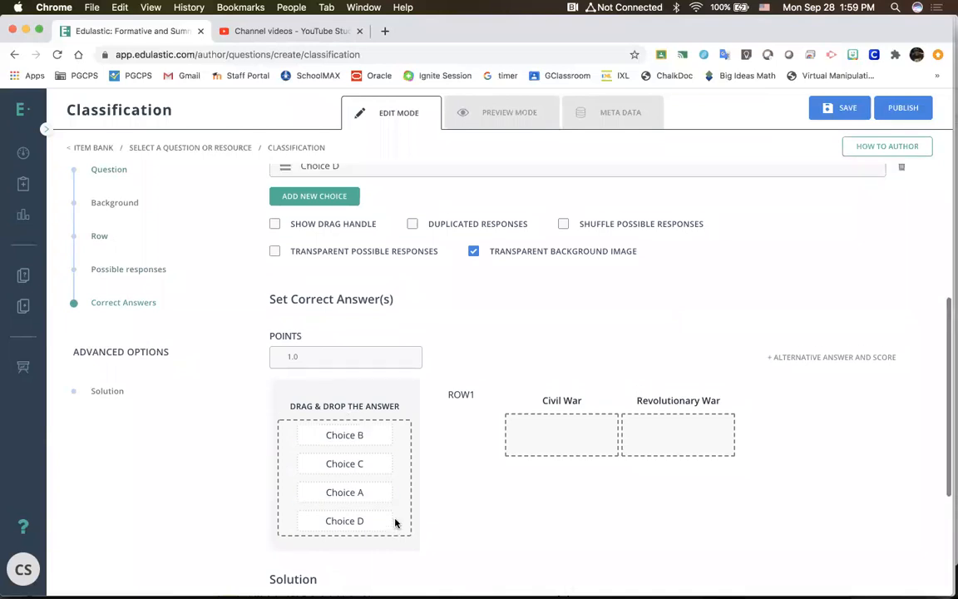
triple_click(351, 258)
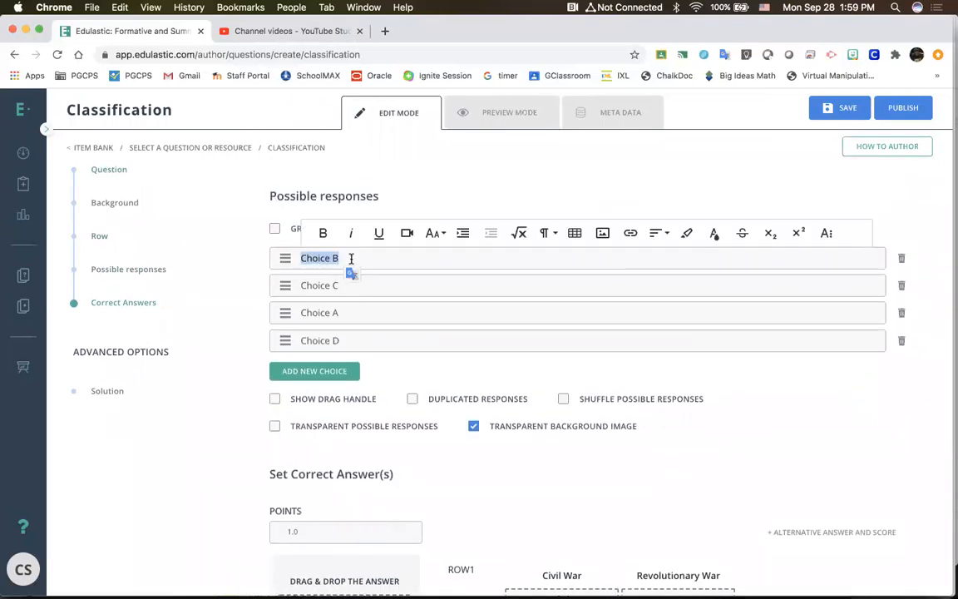
text(18)
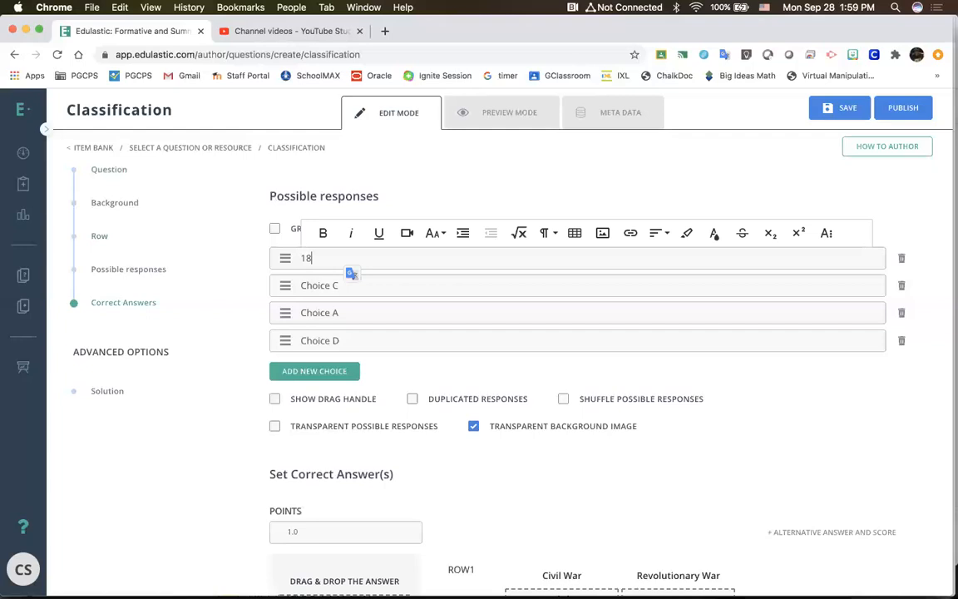
text(53)
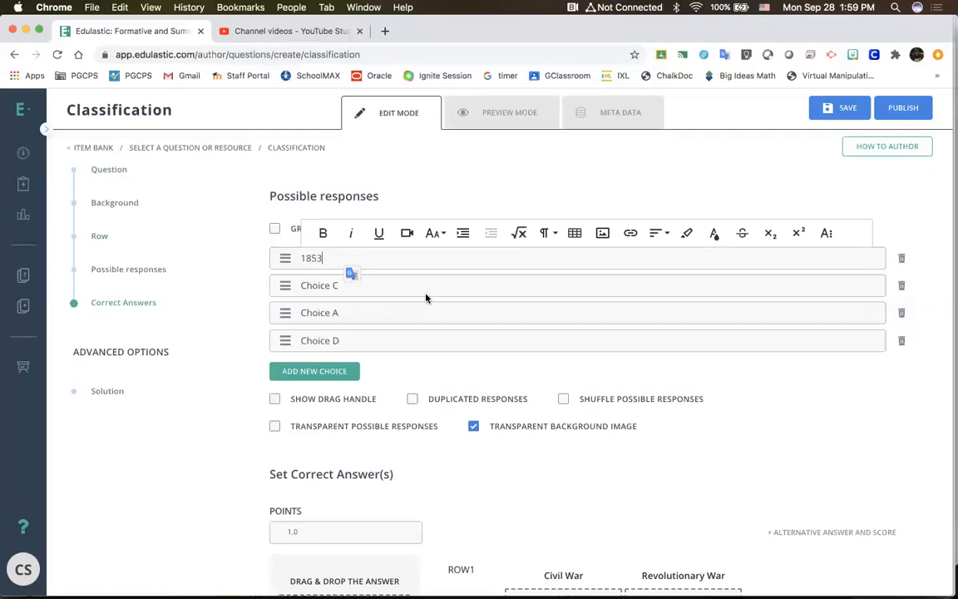
text(,)
Step: Replace the second possible response, Choice C, with "1776,"
click(371, 284)
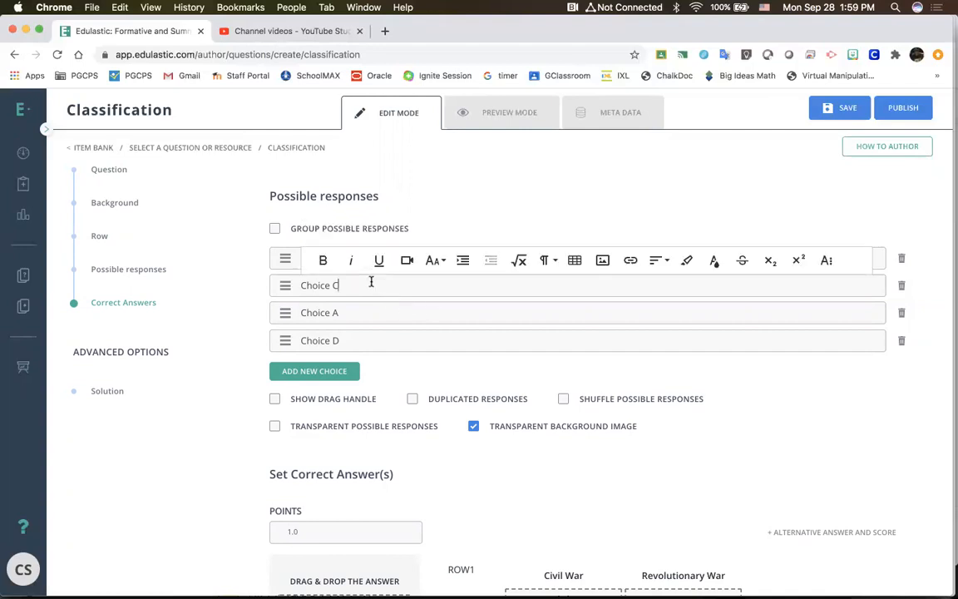
triple_click(371, 285)
text(1717)
key(BackSpace)
text(76)
click(359, 315)
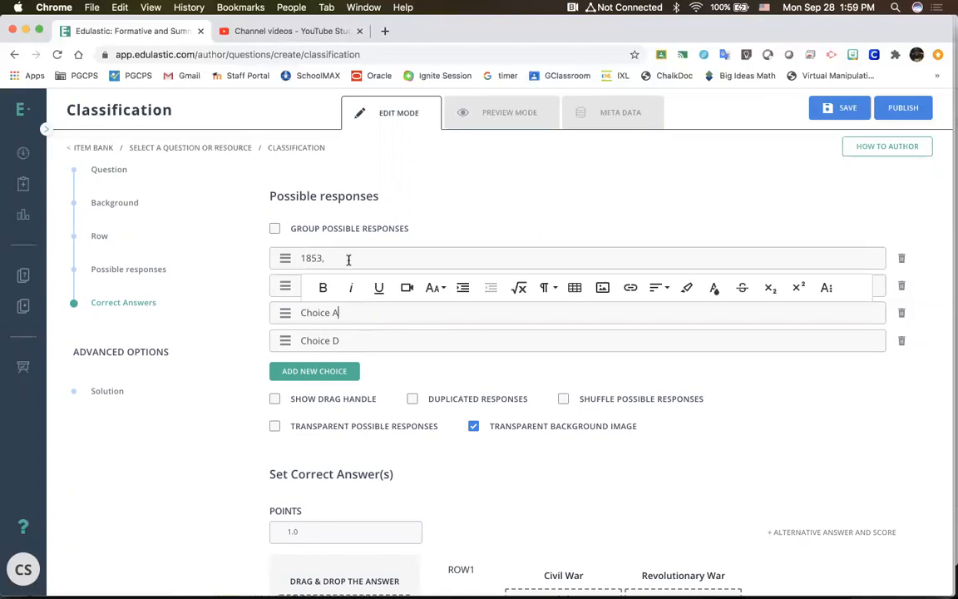
click(348, 259)
click(338, 287)
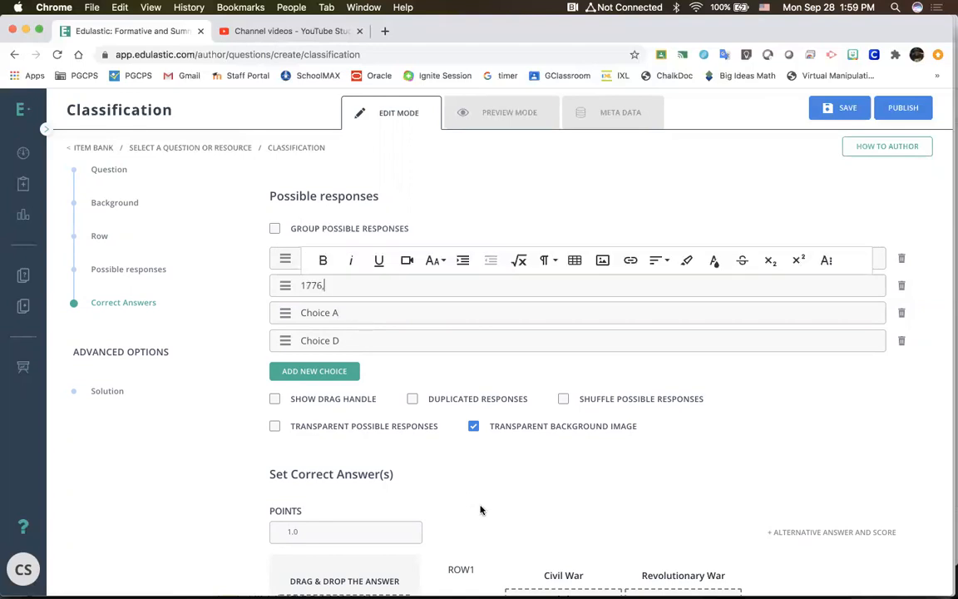
Step: Set the correct answers by placing "1776," and Choice D under Civil War, and "1853," and Choice A under Revolutionary War
scroll(481, 509, down, 5)
scroll(439, 446, down, 1)
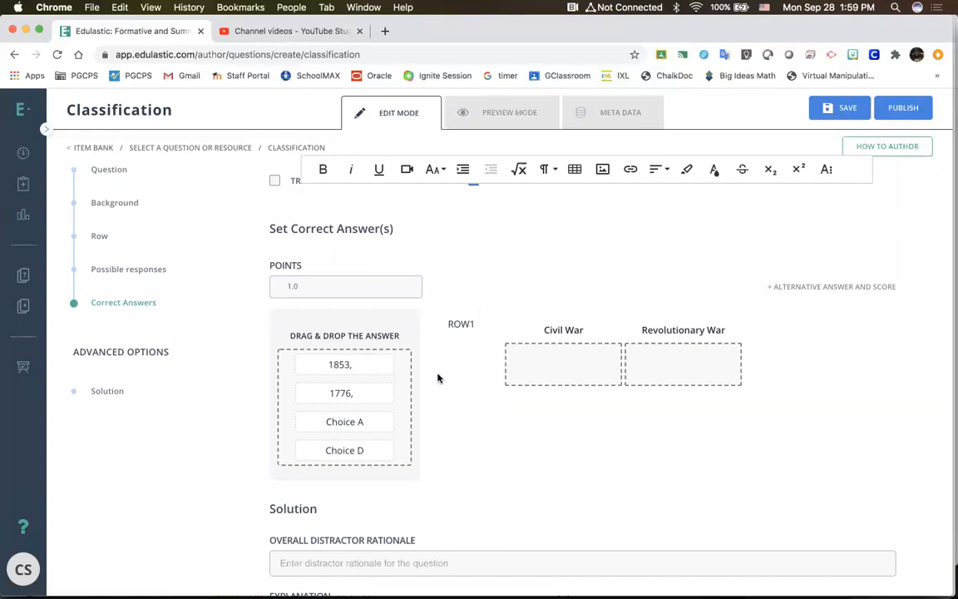
drag(372, 393, 587, 364)
drag(333, 364, 649, 363)
drag(370, 374, 656, 378)
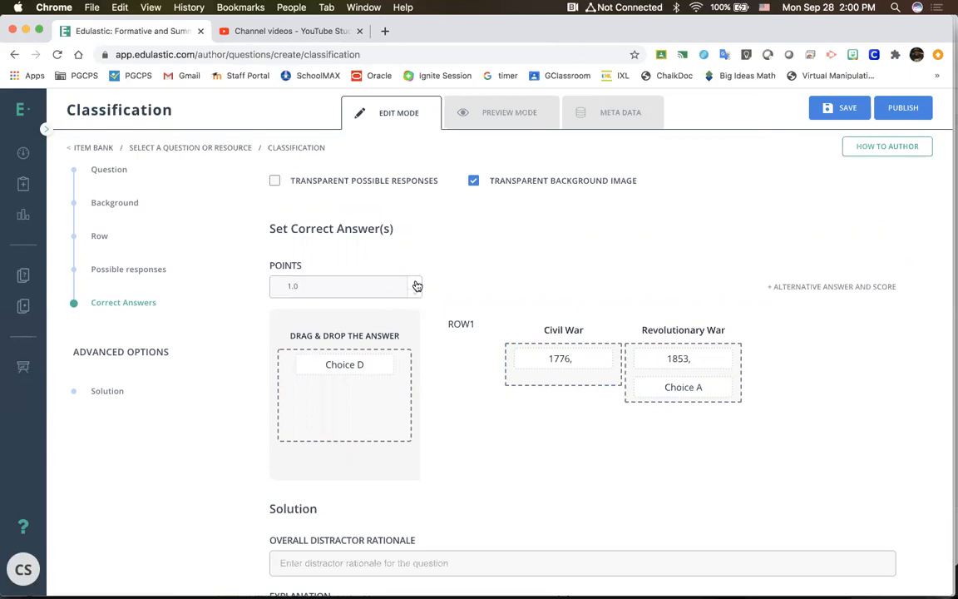
drag(344, 364, 563, 384)
Step: Set the points for the classification question's correct answer to 4
key(BackSpace)
key(BackSpace)
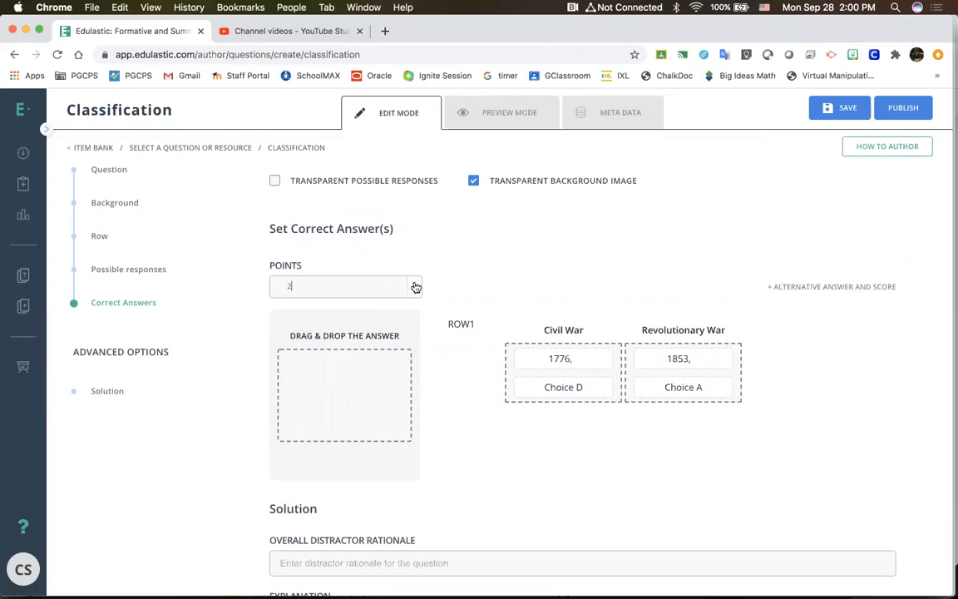
key(BackSpace)
text(4)
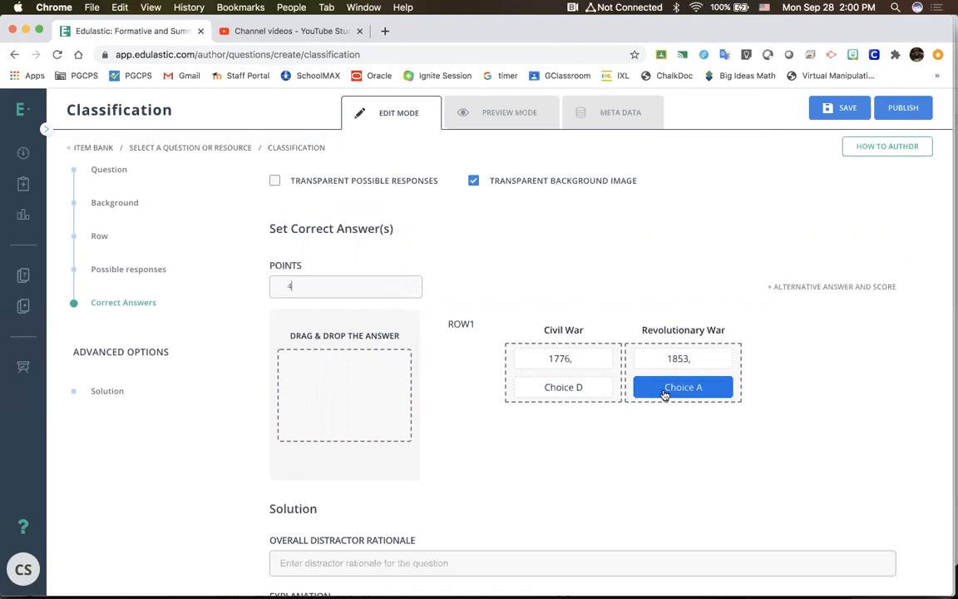
Step: Examine the distractor rationale, explanation and hints fields in the Solution section of the classification question
scroll(664, 395, down, 4)
scroll(664, 391, up, 2)
scroll(549, 513, down, 3)
click(536, 502)
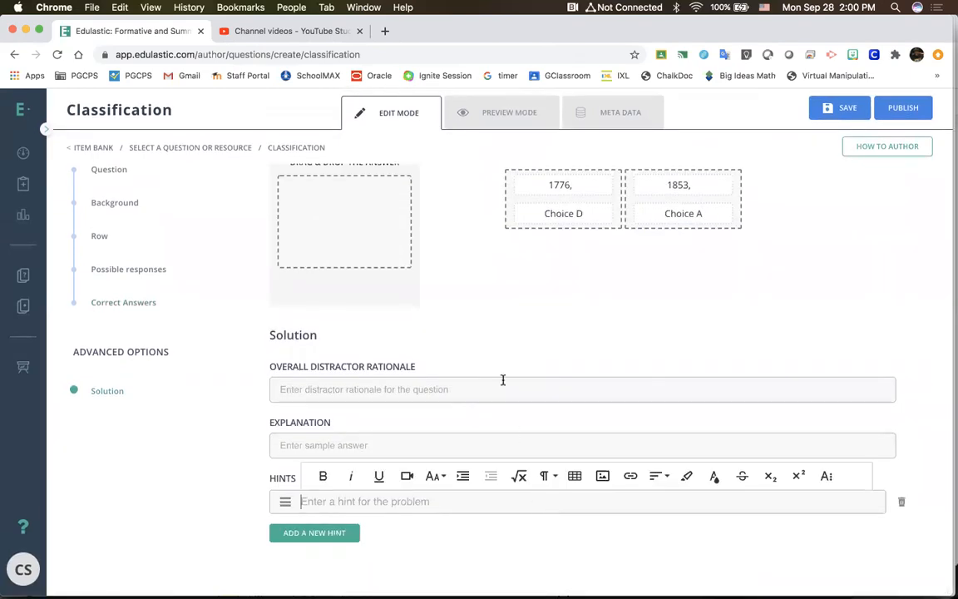
scroll(502, 378, up, 2)
scroll(502, 366, up, 10)
scroll(502, 368, down, 11)
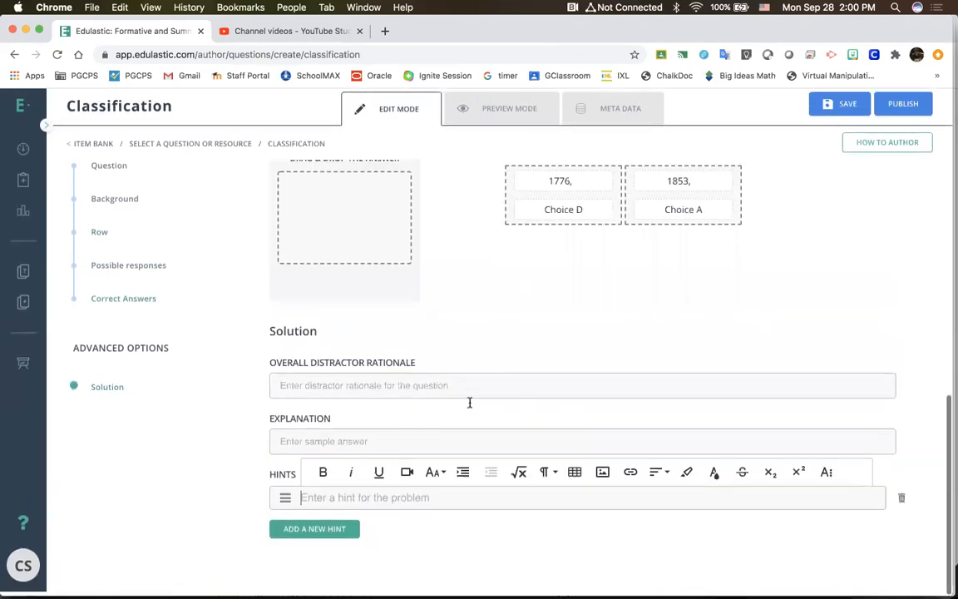
scroll(460, 408, up, 15)
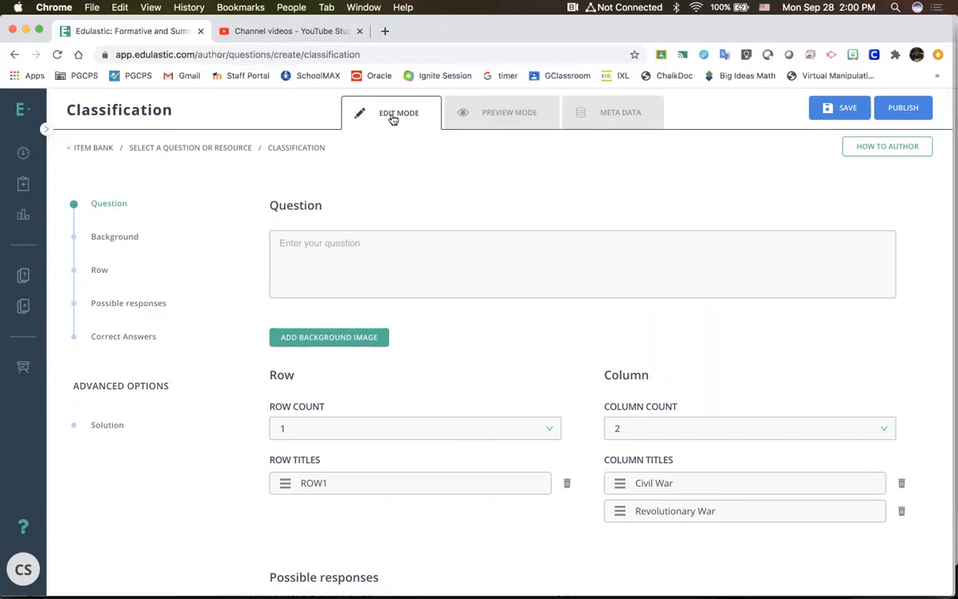
Step: Leave the classification question for the item bank without saving and start a new item
click(87, 148)
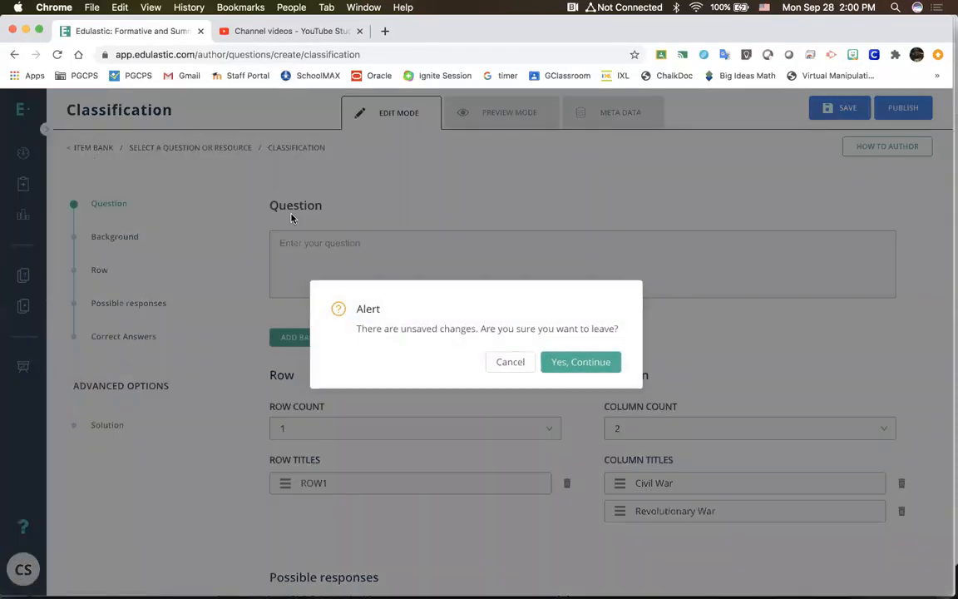
click(582, 362)
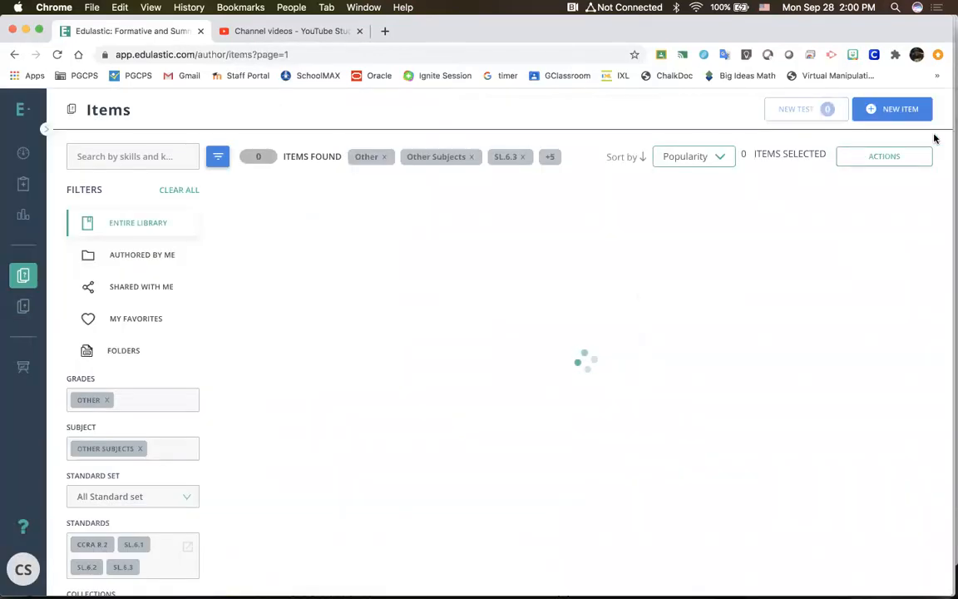
click(887, 111)
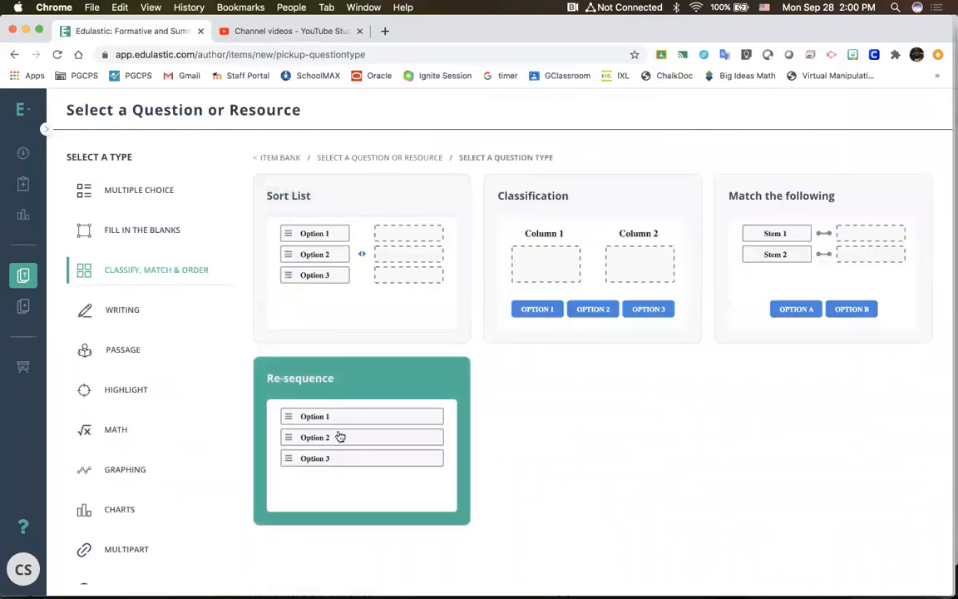
Step: Create a Re-sequence question and rearrange its correct answer order so that Item A comes first
click(346, 395)
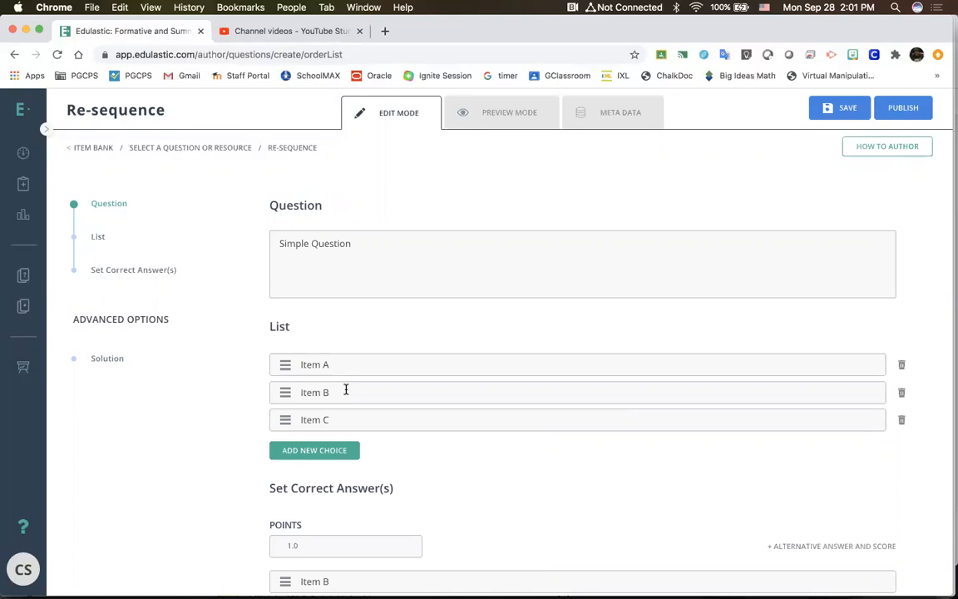
scroll(346, 390, down, 3)
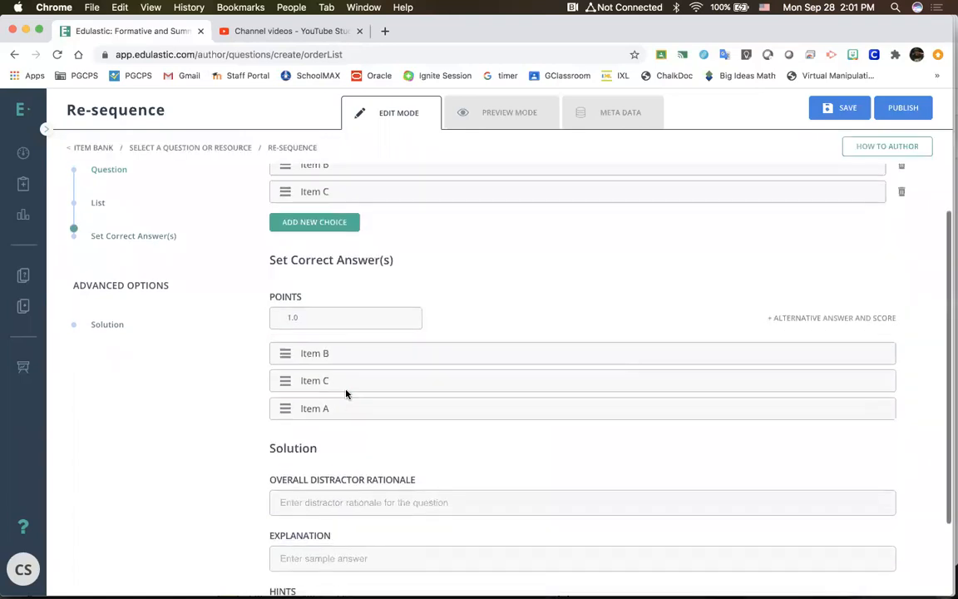
drag(284, 407, 283, 354)
drag(284, 405, 284, 383)
scroll(283, 379, up, 3)
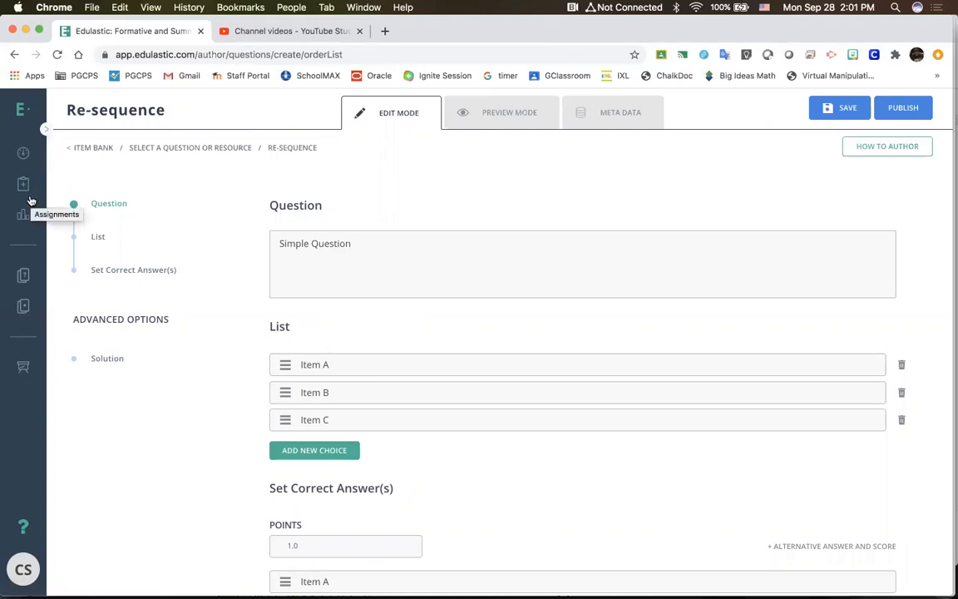
Step: Abandon the re-sequence question without saving, and start a new item showing the Writing question types
click(29, 279)
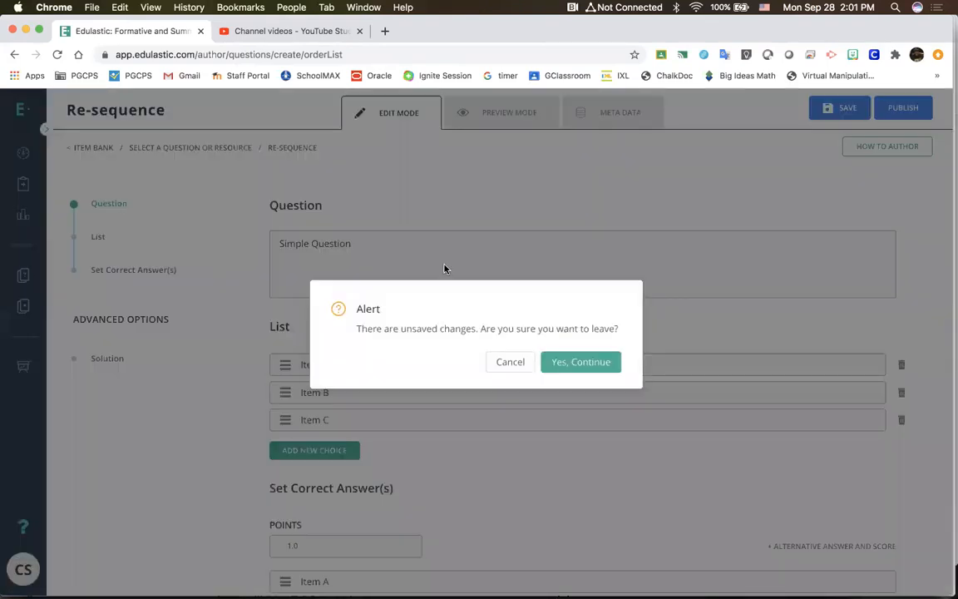
click(571, 366)
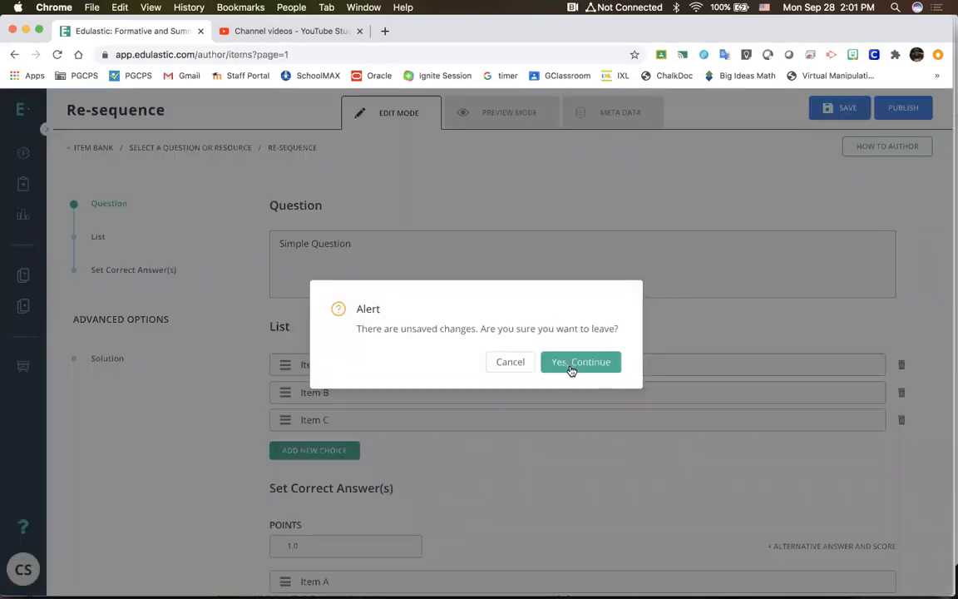
click(881, 111)
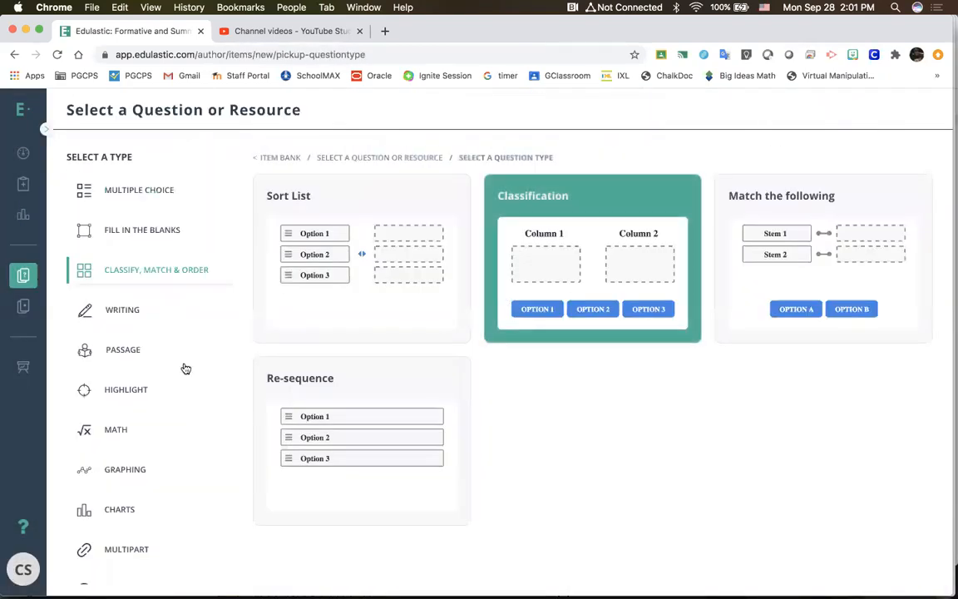
click(120, 311)
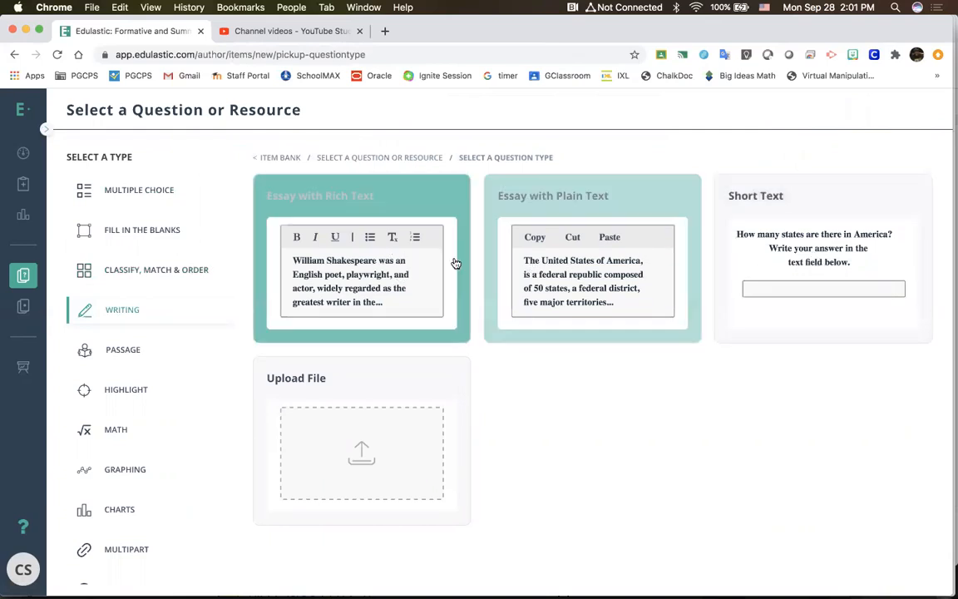
Step: Create an Essay with Rich Text question with the prompt "Hey" and preview its answer area
click(407, 269)
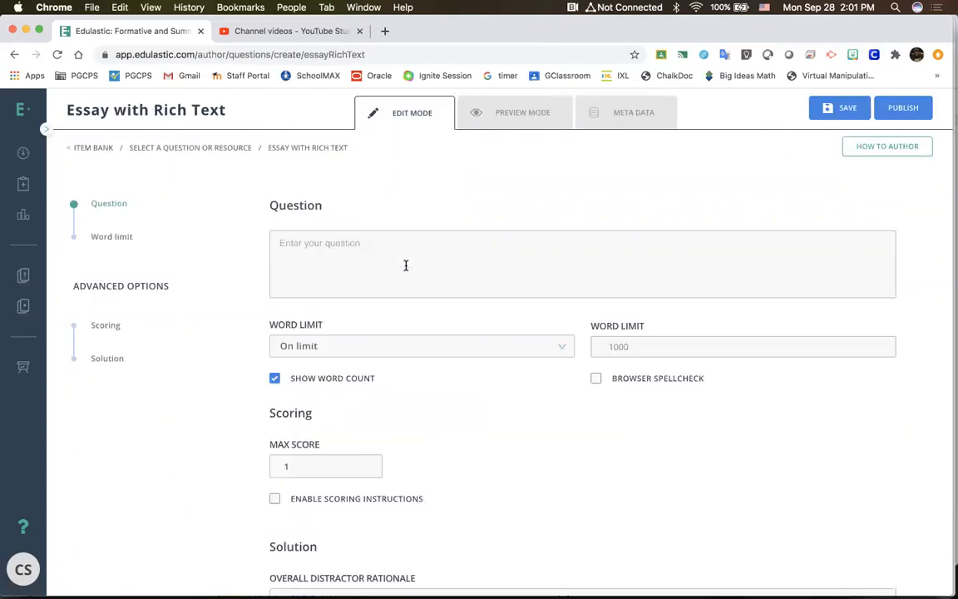
scroll(400, 364, down, 5)
scroll(400, 364, up, 5)
click(410, 262)
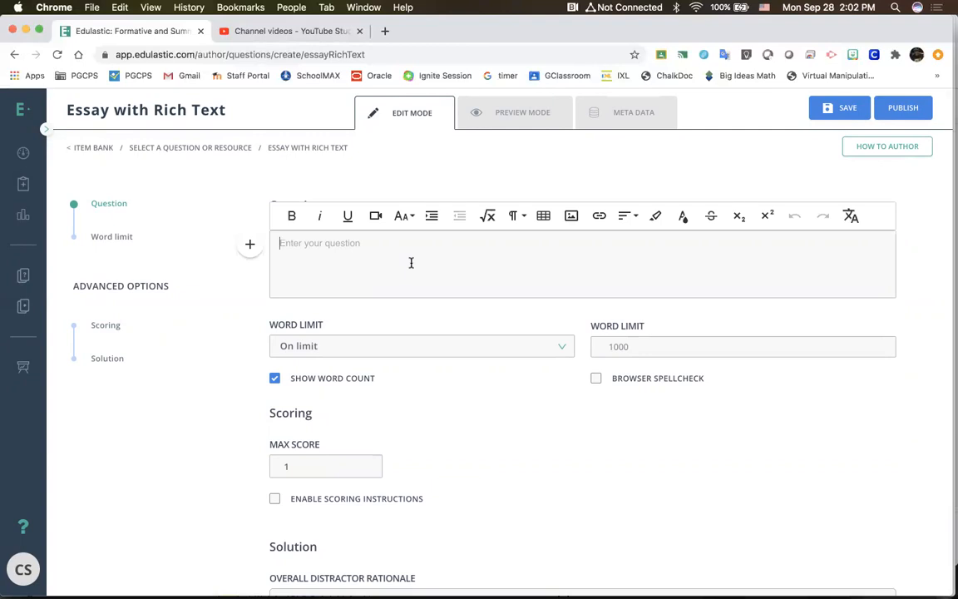
text(Hey)
click(541, 105)
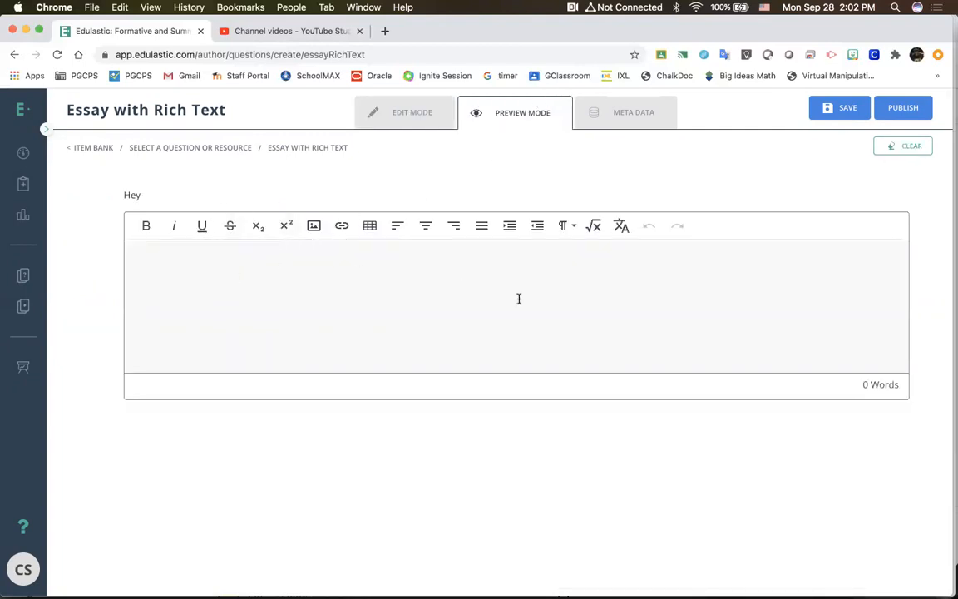
Step: Check the rich text essay's word limit settings, then leave it unsaved and start a new item
click(405, 114)
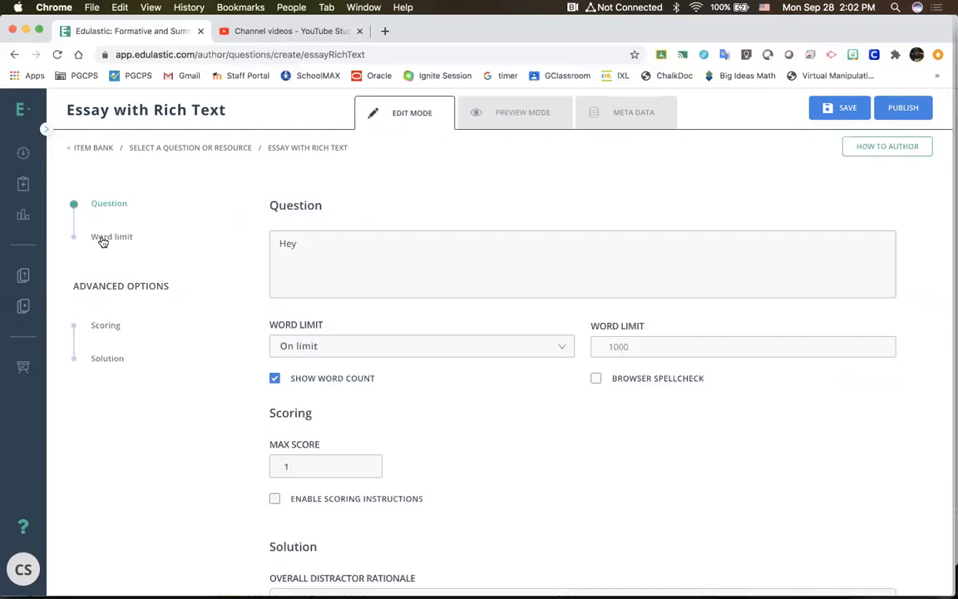
click(102, 239)
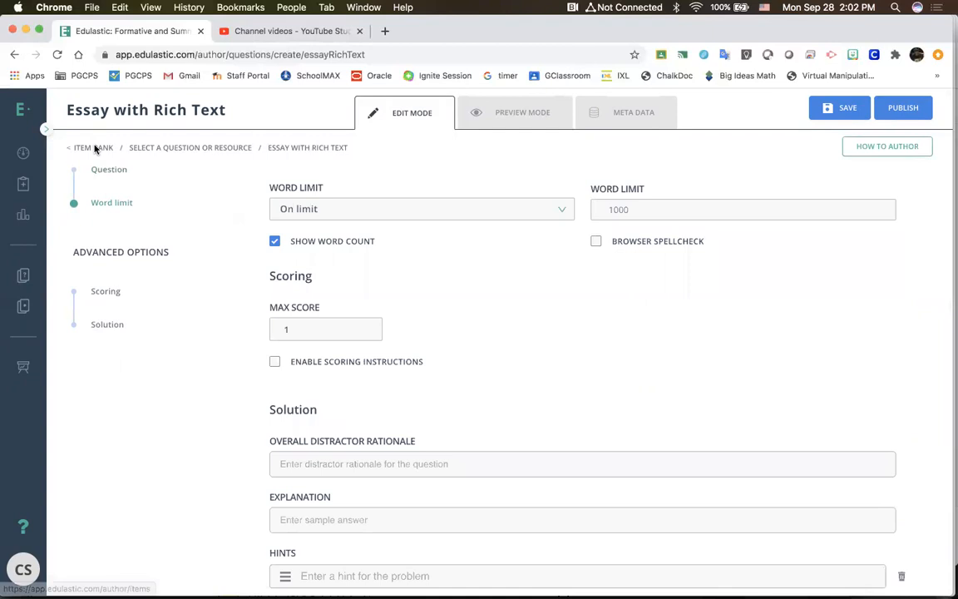
click(93, 147)
click(574, 361)
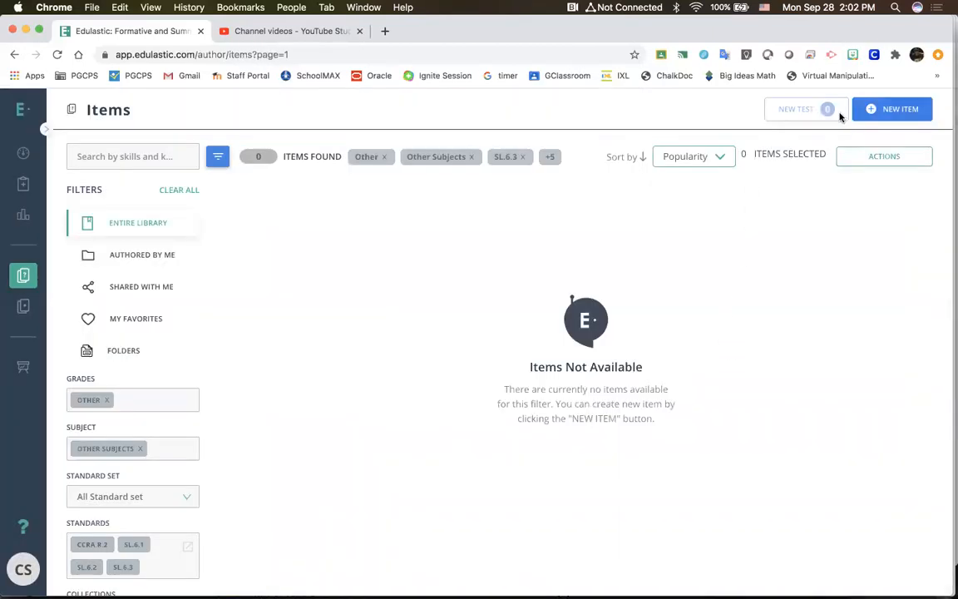
click(892, 119)
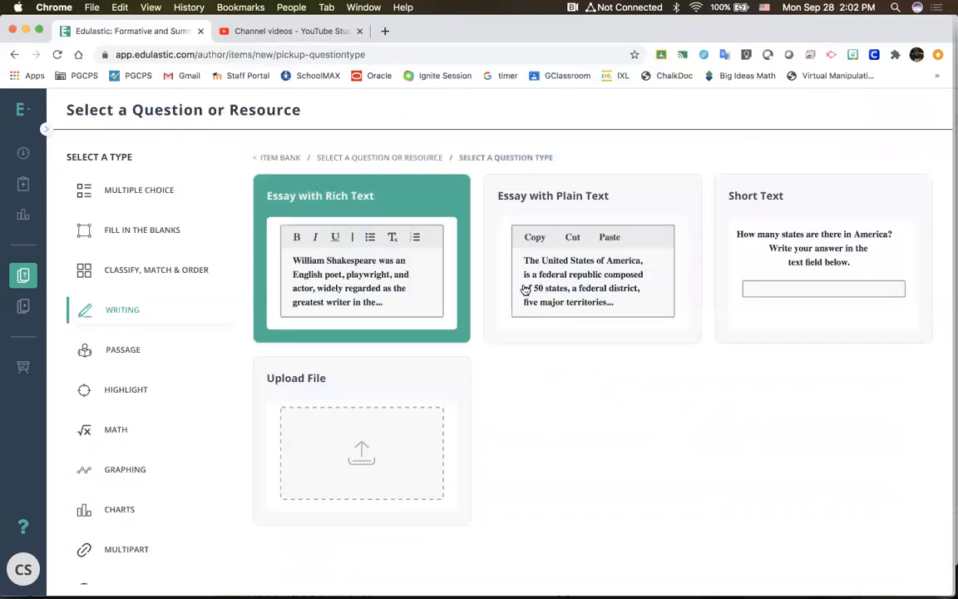
Step: Open an Essay with Plain Text question and examine its copy, cut and paste formatting options and scoring settings
click(625, 300)
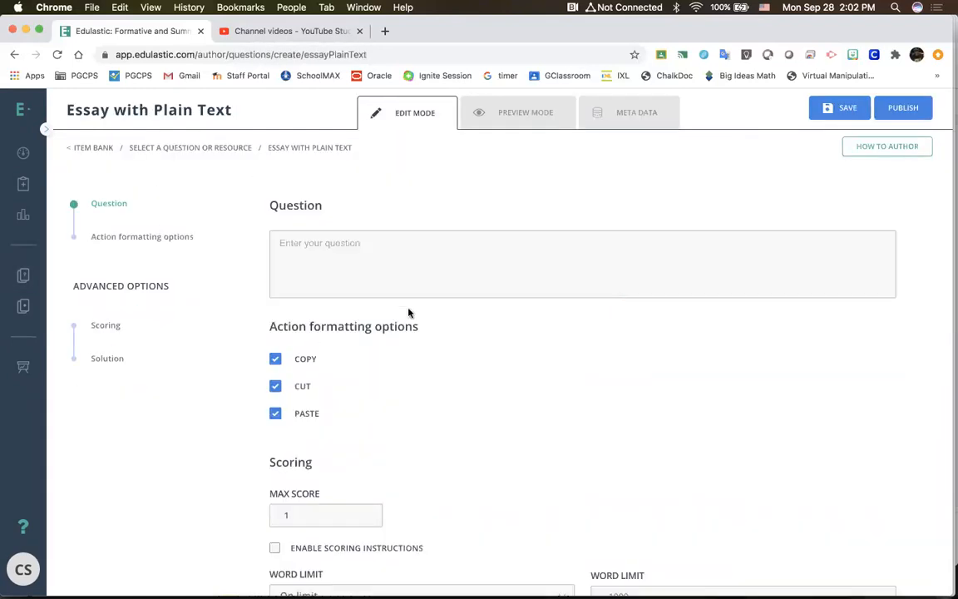
scroll(395, 319, down, 5)
scroll(395, 319, up, 5)
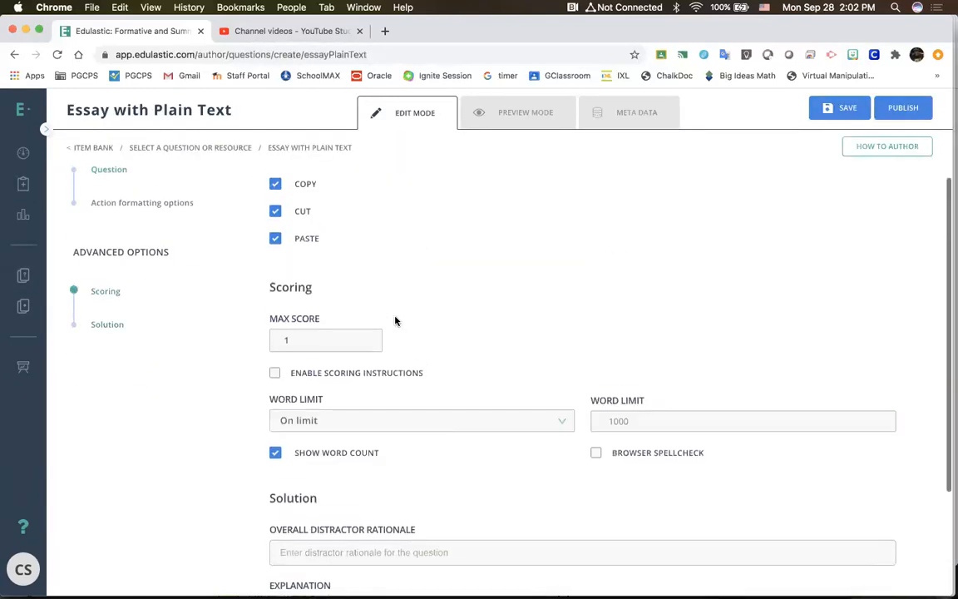
click(374, 251)
scroll(374, 253, down, 2)
scroll(374, 257, up, 2)
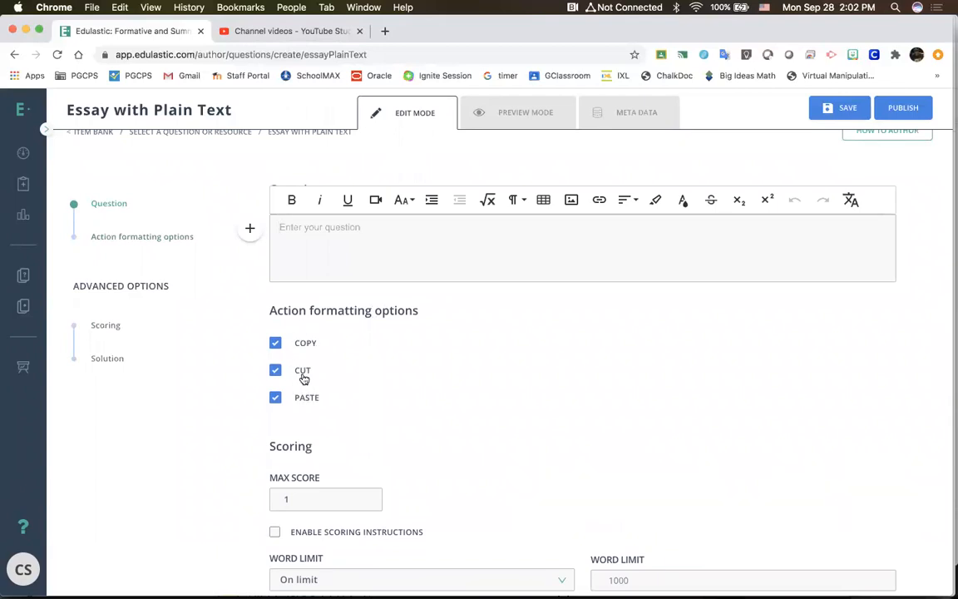
click(274, 371)
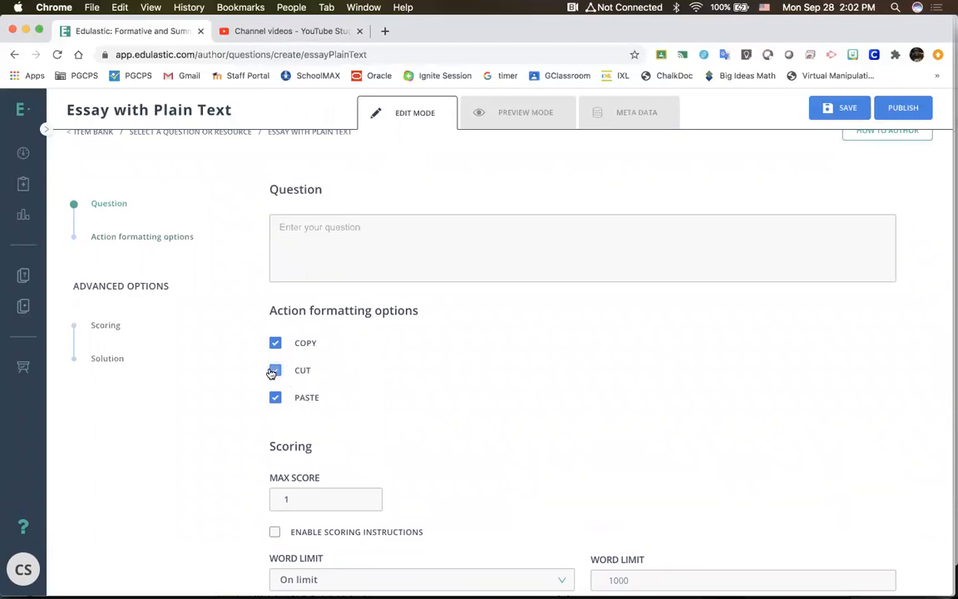
click(375, 241)
scroll(376, 241, up, 1)
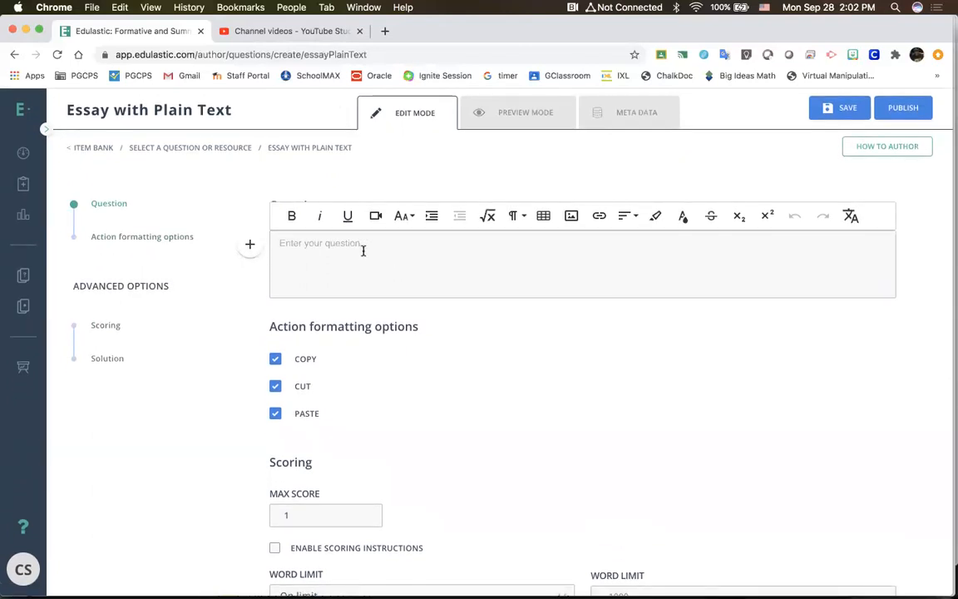
Step: Leave the plain text essay for the item bank without saving and start a new item
click(43, 132)
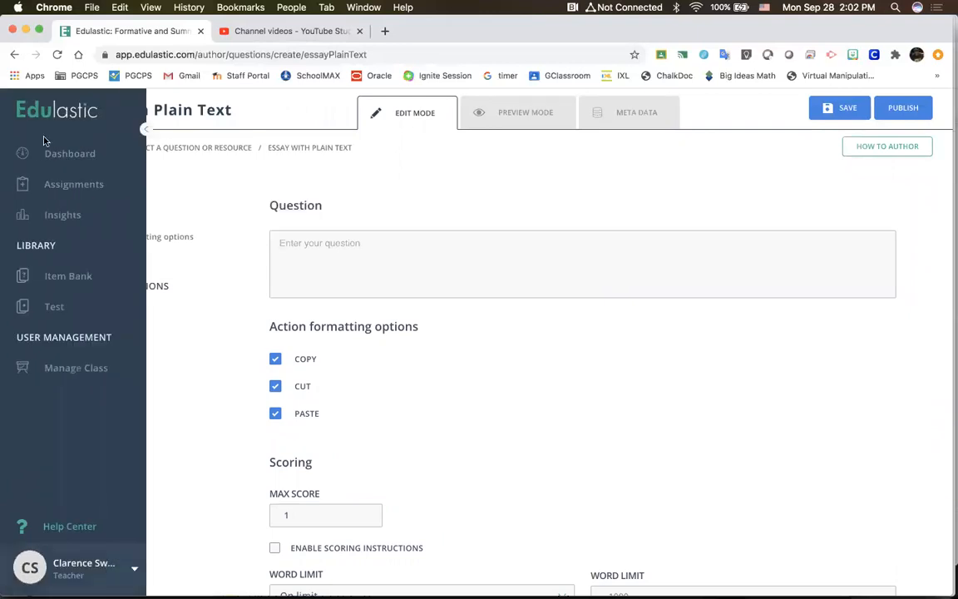
click(76, 278)
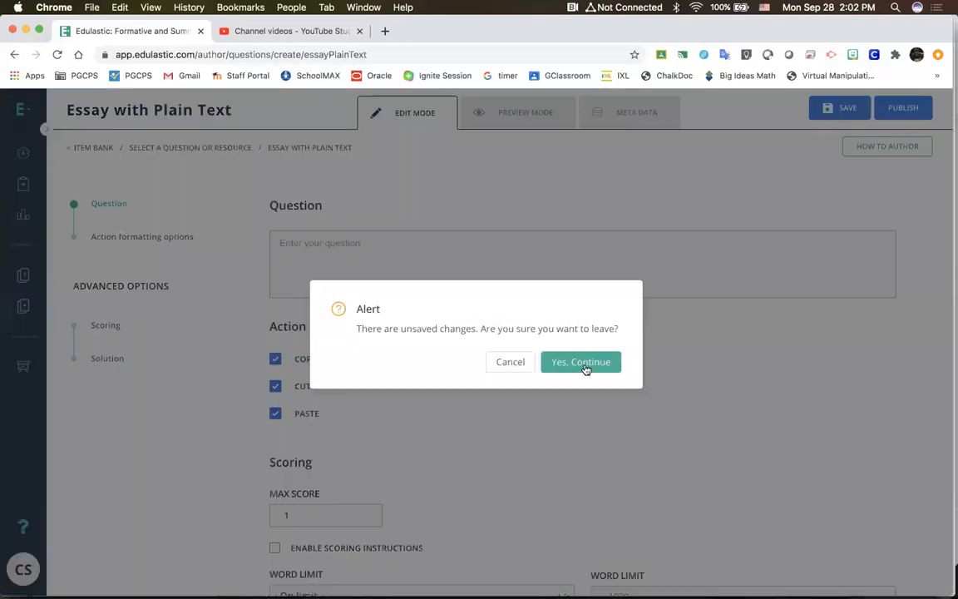
click(586, 368)
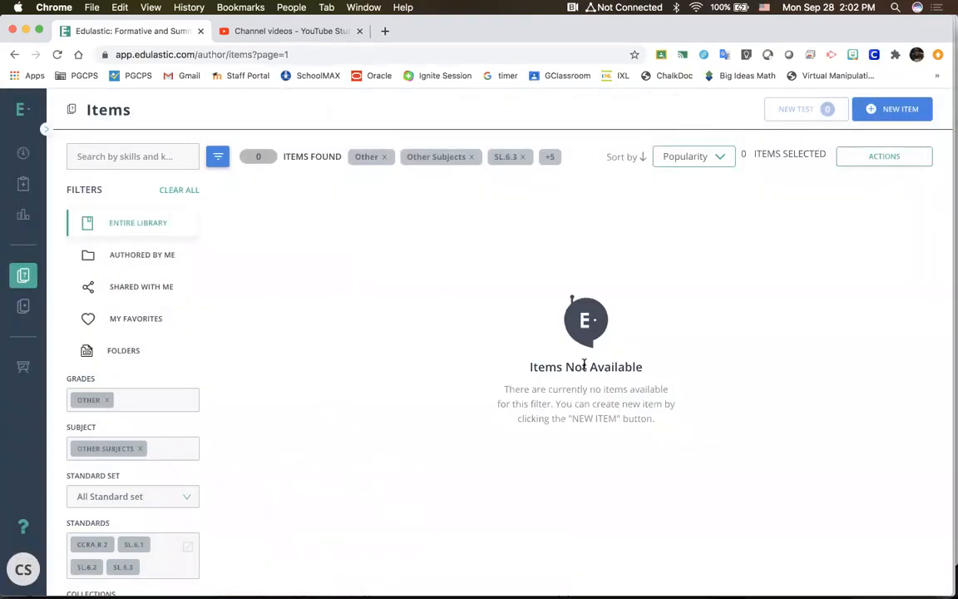
click(888, 108)
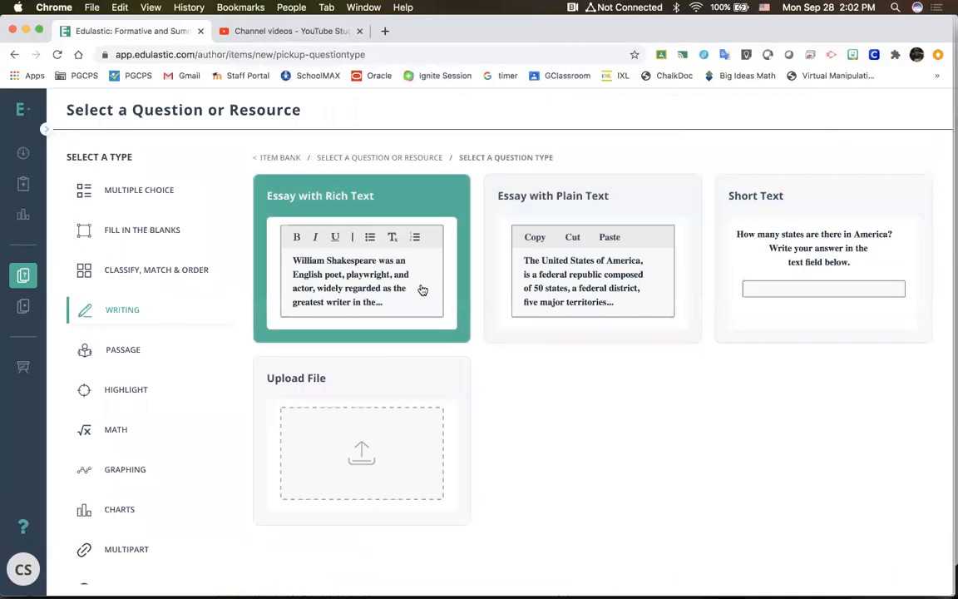
Step: Open an Essay with Rich Text question and preview the formatting tools students get, including the paragraph format options
click(385, 265)
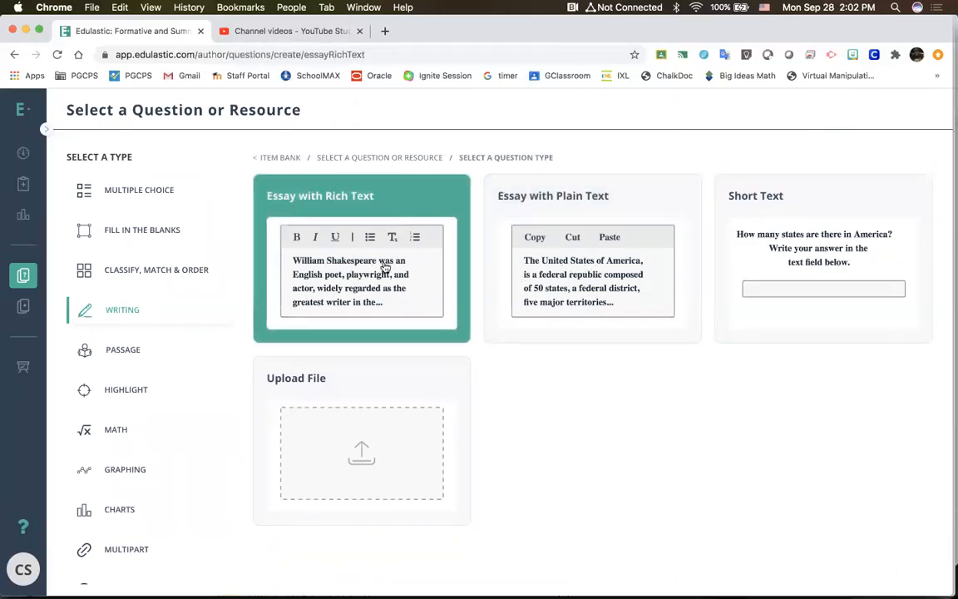
scroll(387, 372, down, 3)
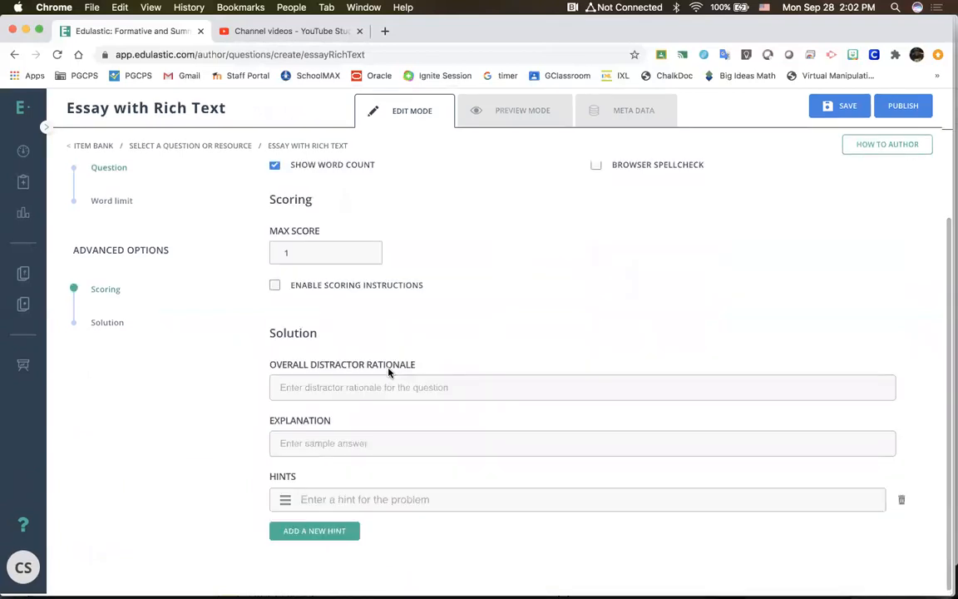
scroll(389, 371, up, 3)
click(511, 126)
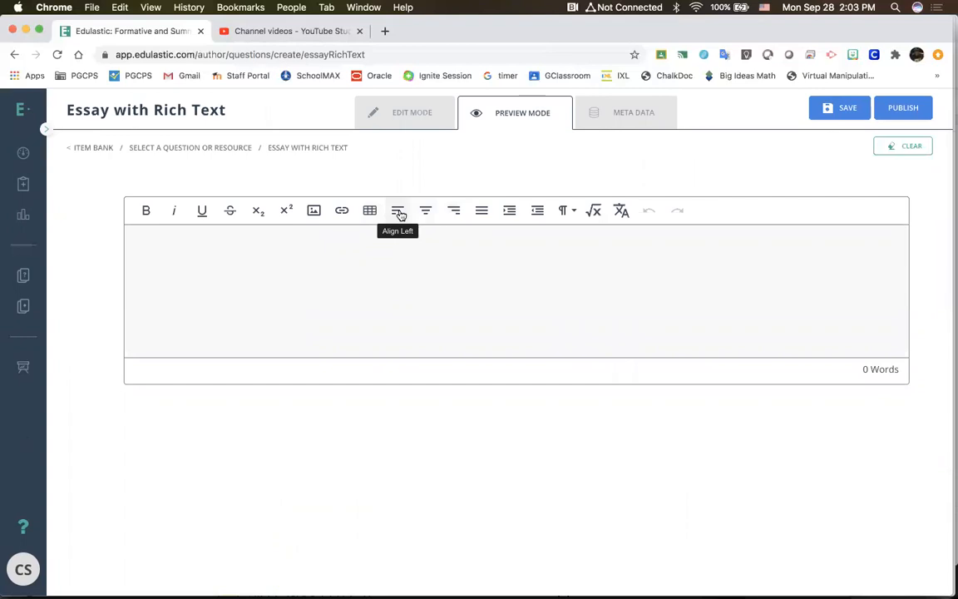
click(572, 217)
click(575, 217)
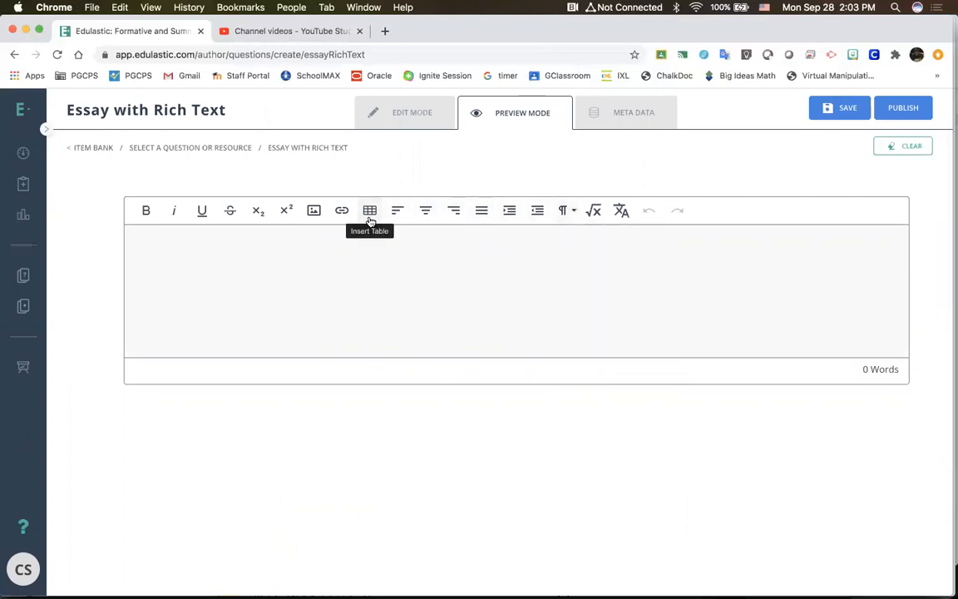
Step: Return to the item bank, start a new Short Text question and check its preview
click(24, 275)
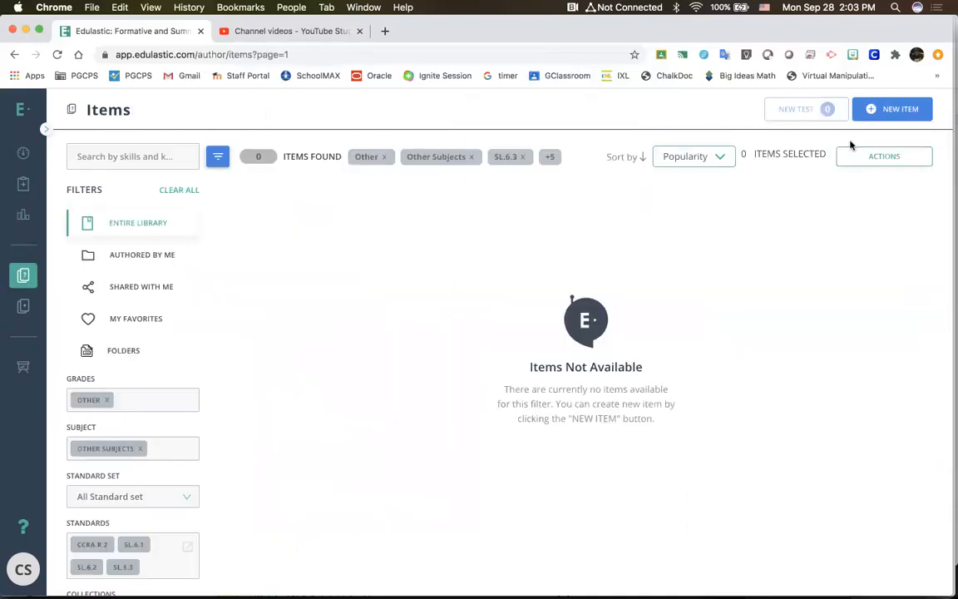
click(896, 118)
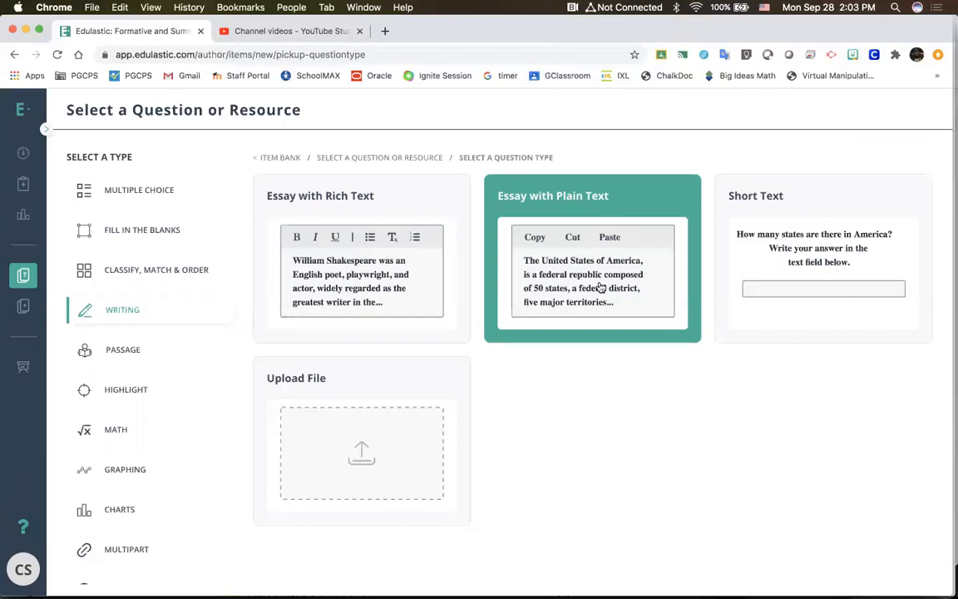
click(792, 290)
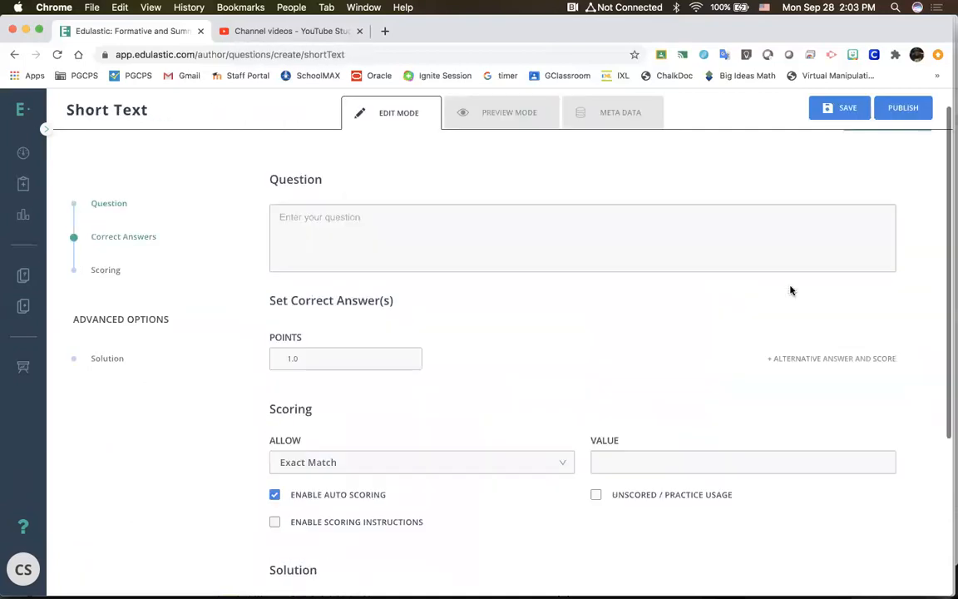
click(505, 127)
click(392, 116)
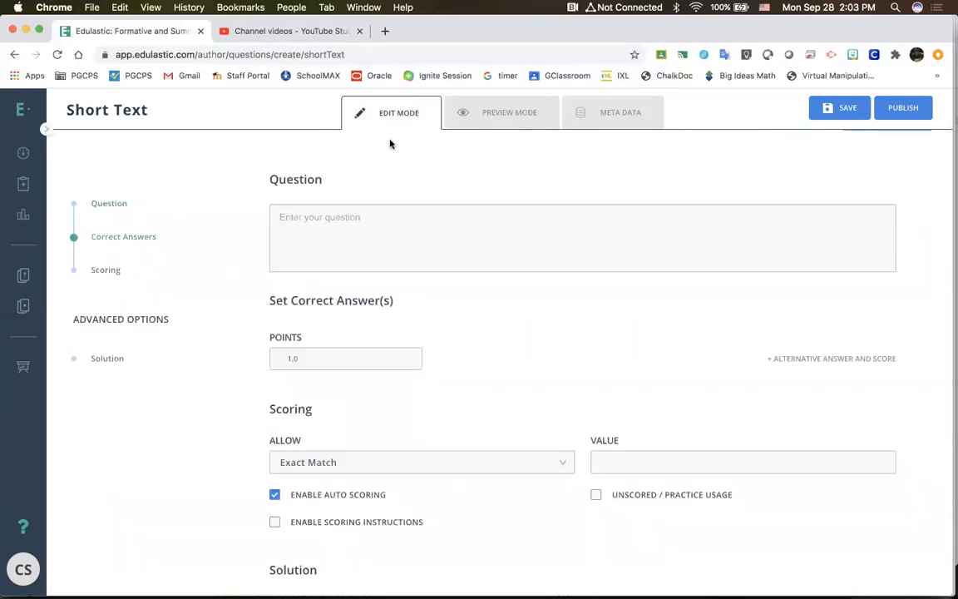
Step: Turn off auto scoring for the short text question and try the scoring instructions option, leaving it disabled
scroll(553, 390, down, 5)
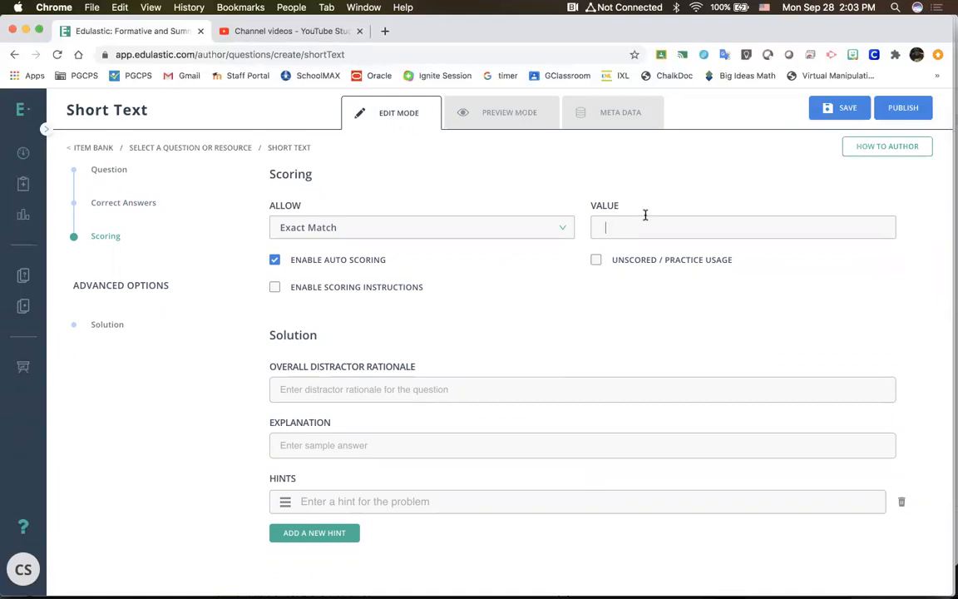
click(273, 260)
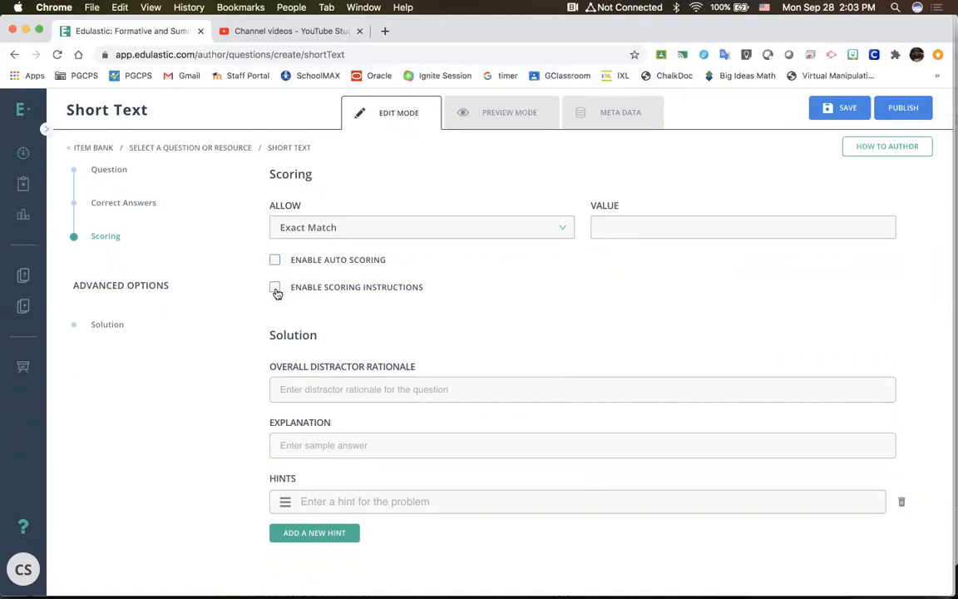
click(275, 288)
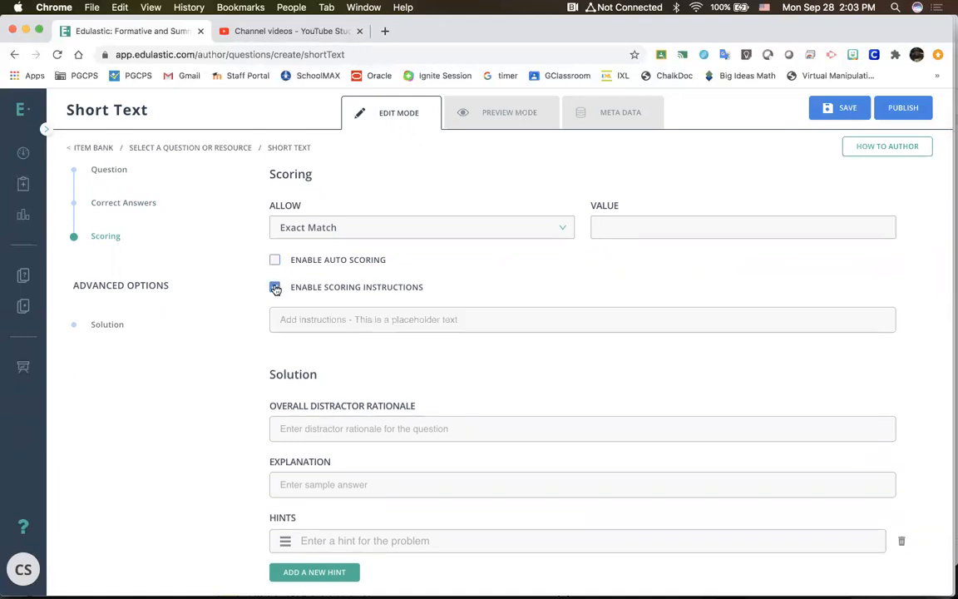
click(340, 311)
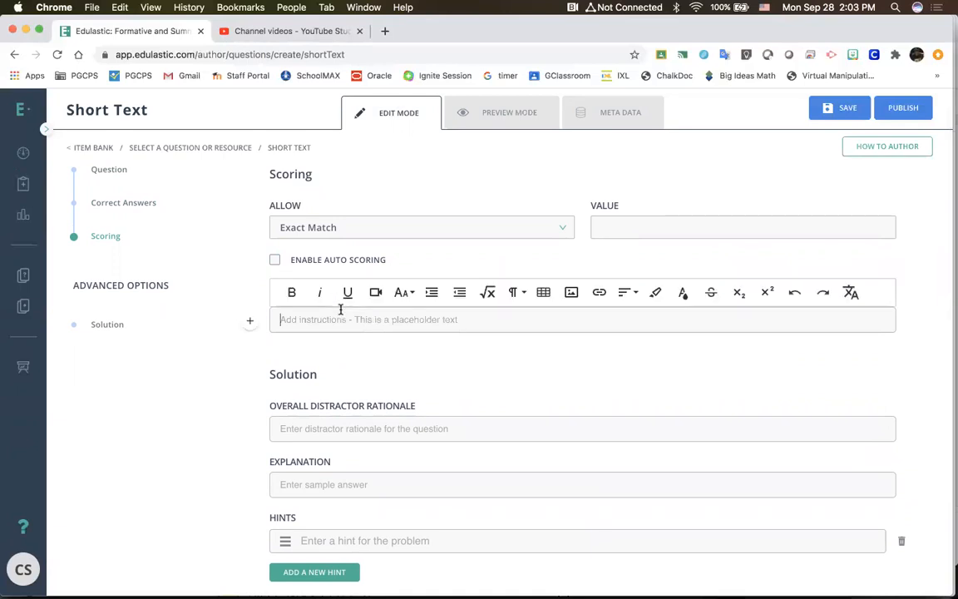
click(249, 322)
click(248, 321)
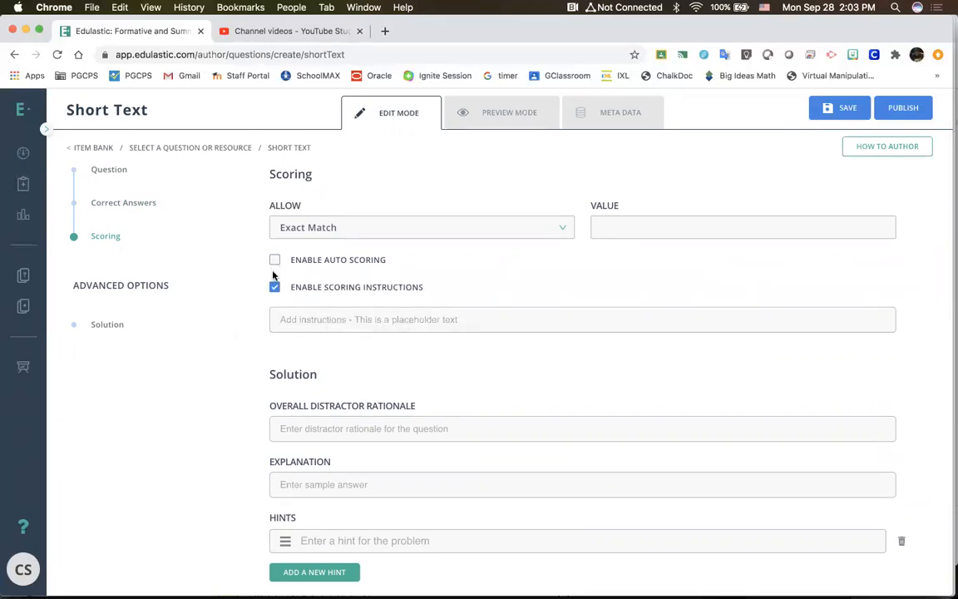
click(275, 286)
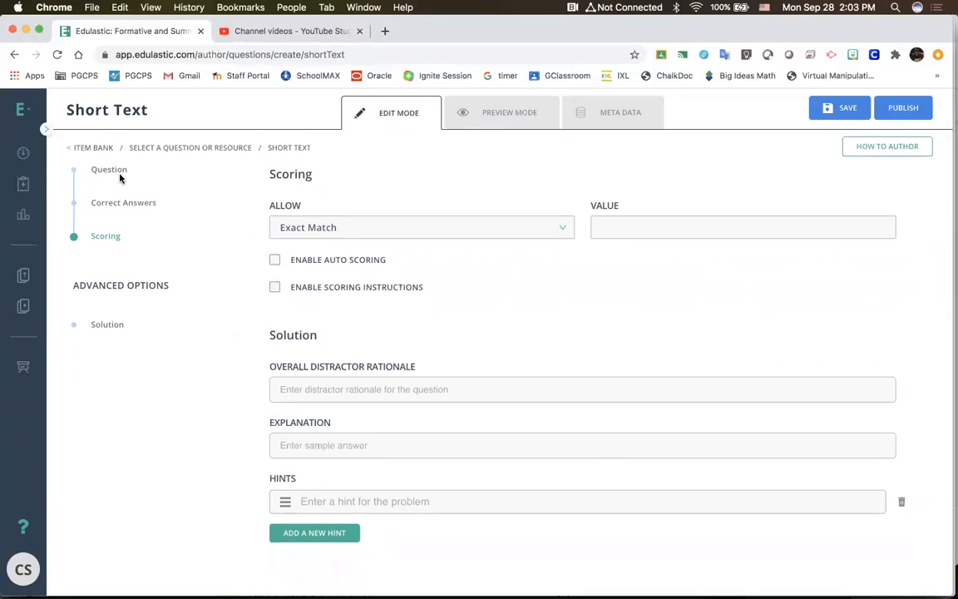
Step: Abandon the short text question without saving, and start a new item showing the Passage question type
click(23, 281)
click(565, 363)
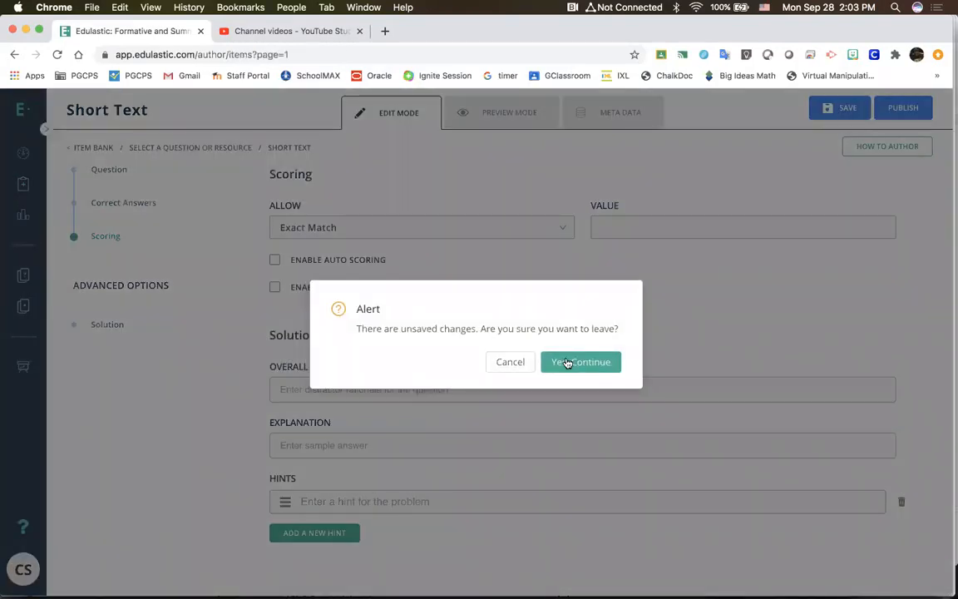
click(895, 110)
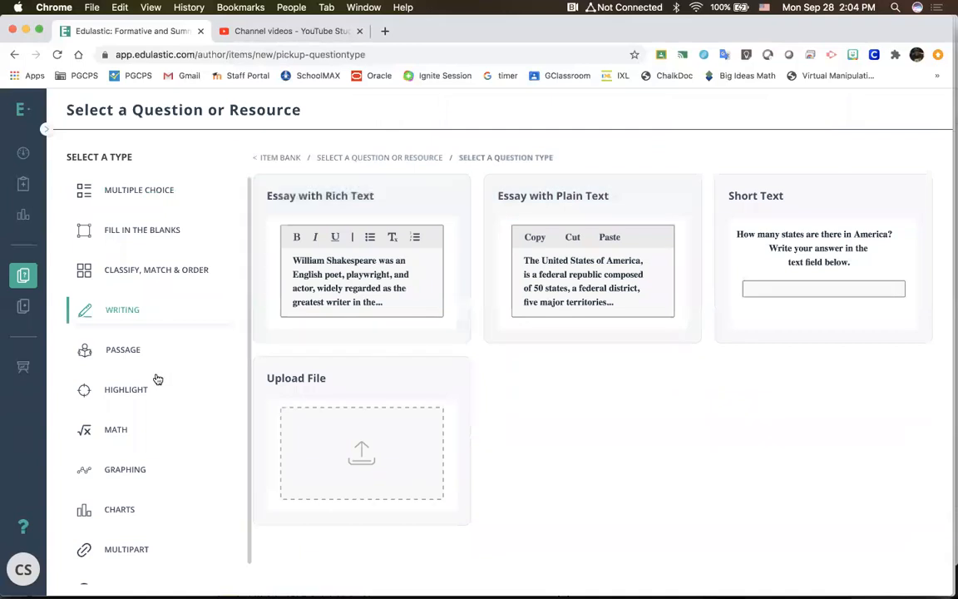
click(138, 351)
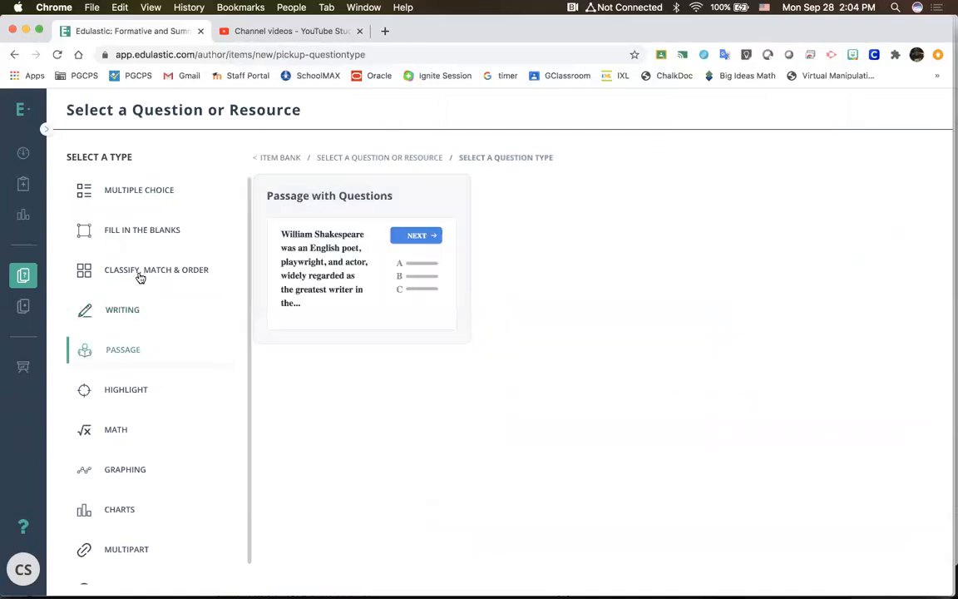
Step: Open a Passage with Questions item, look over its content and detail fields, and check its preview before returning to editing
click(349, 261)
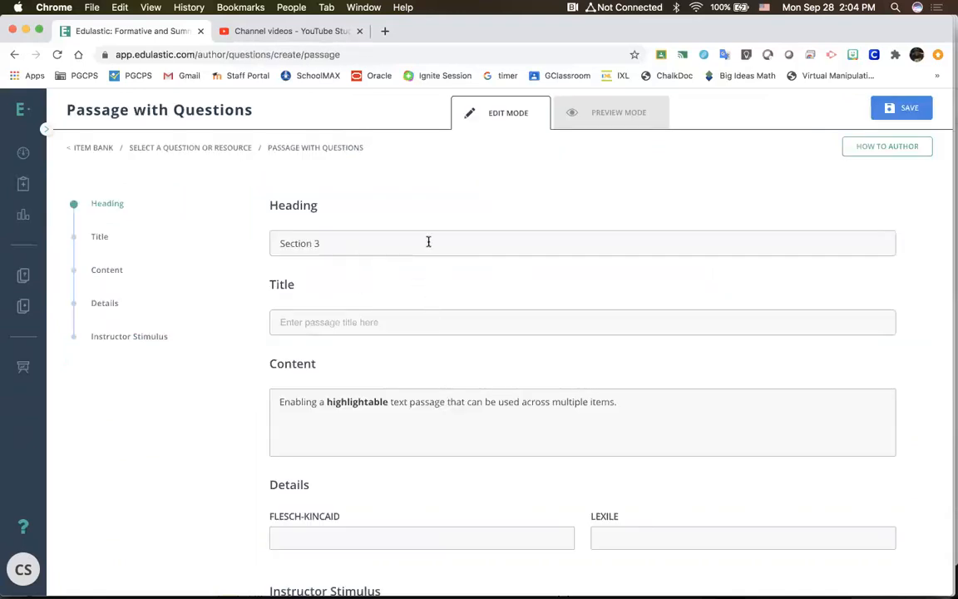
scroll(396, 302, down, 3)
click(378, 378)
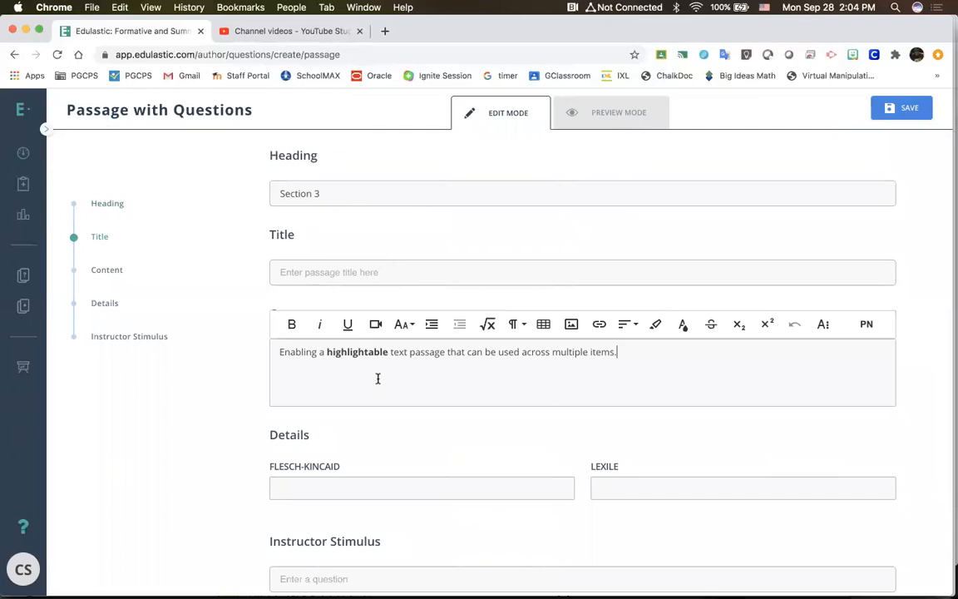
scroll(378, 383, down, 3)
scroll(382, 355, down, 1)
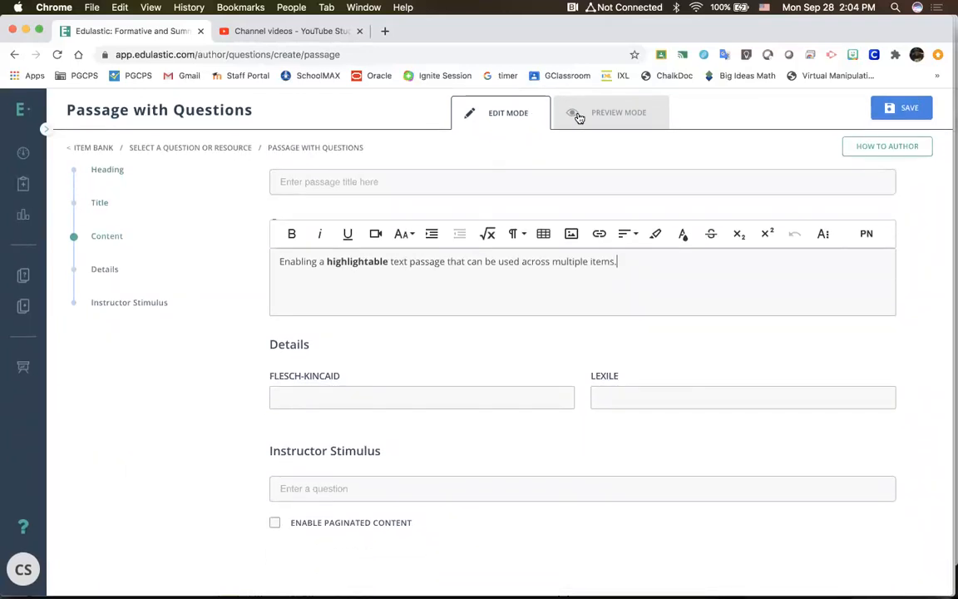
click(579, 117)
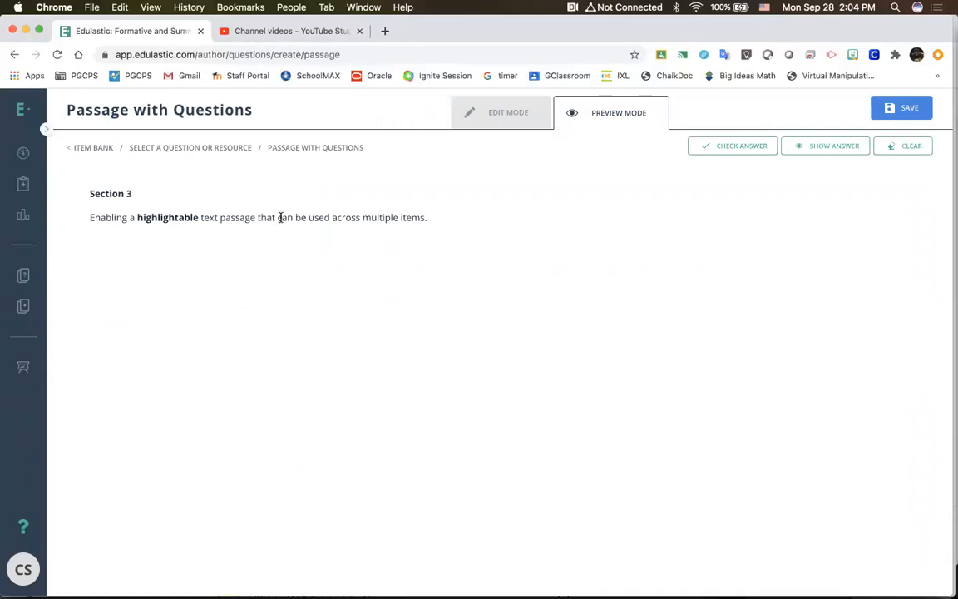
click(508, 116)
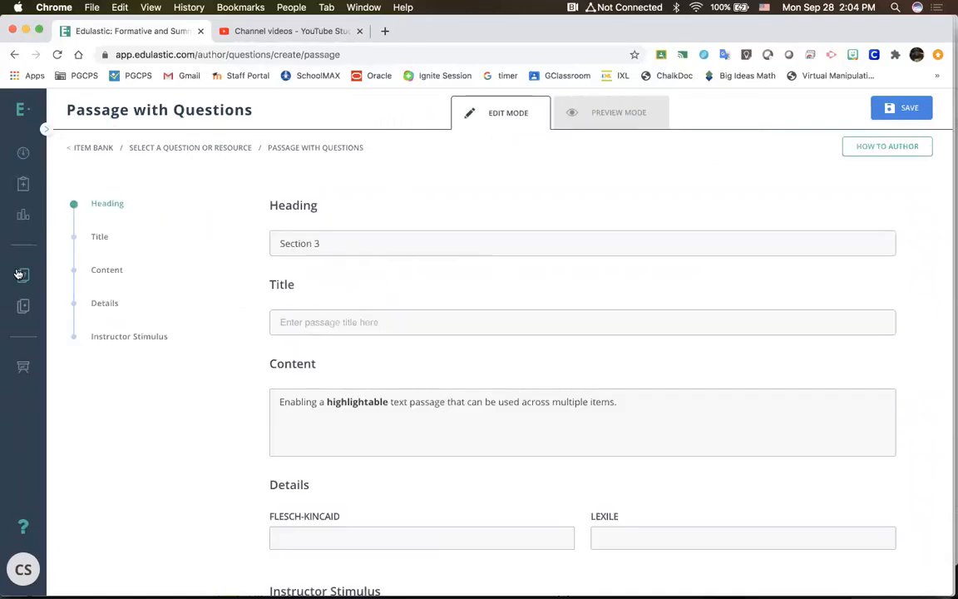
Step: Leave the passage unsaved, start a new item from the item bank, and browse the Highlight and Math question types
click(23, 275)
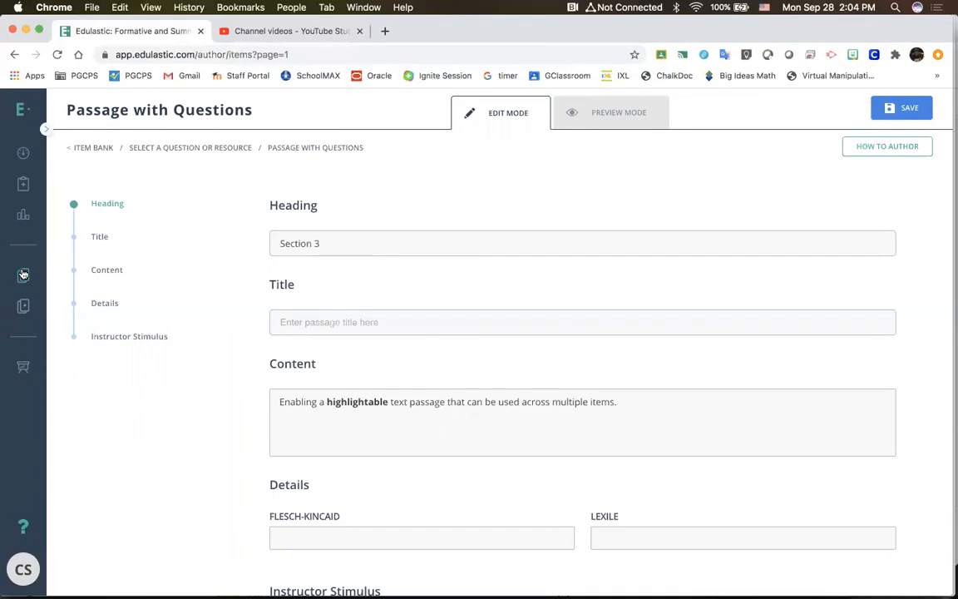
click(876, 118)
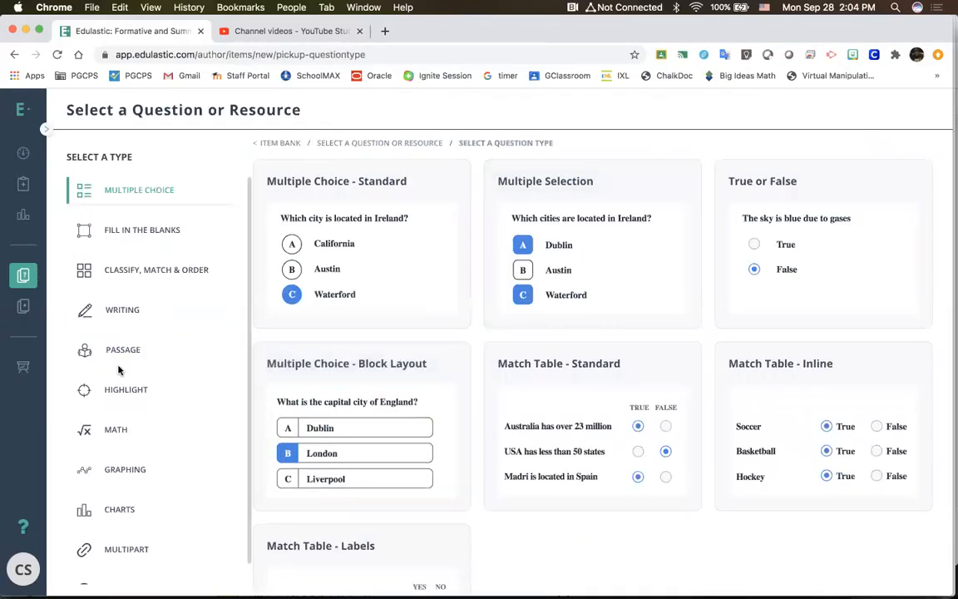
click(116, 386)
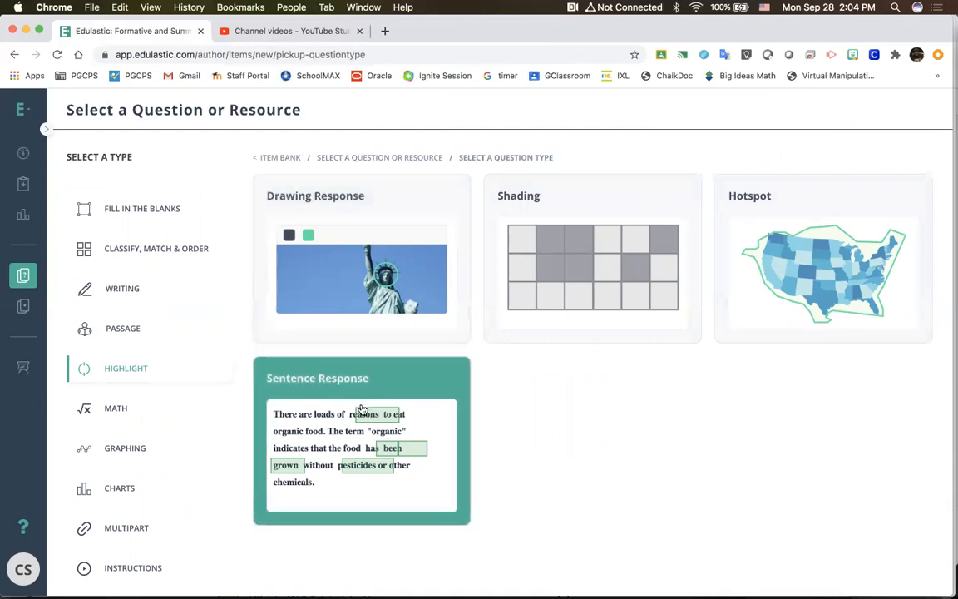
click(122, 418)
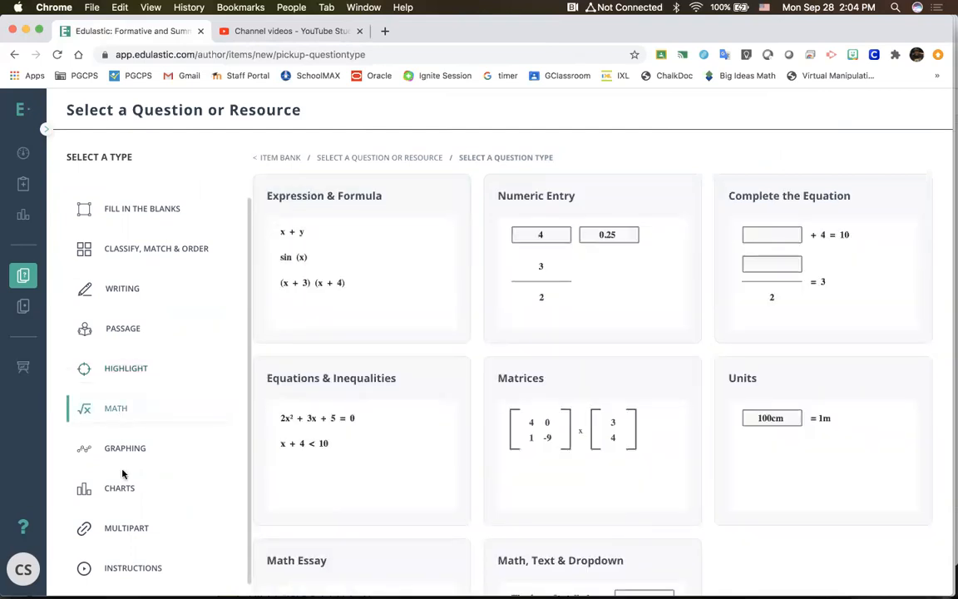
scroll(489, 425, down, 3)
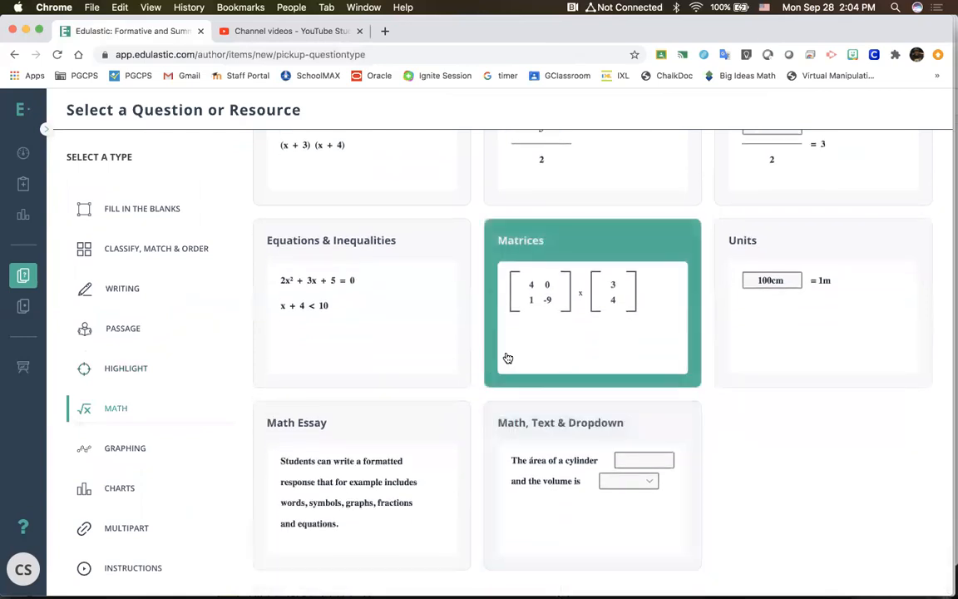
scroll(493, 334, up, 3)
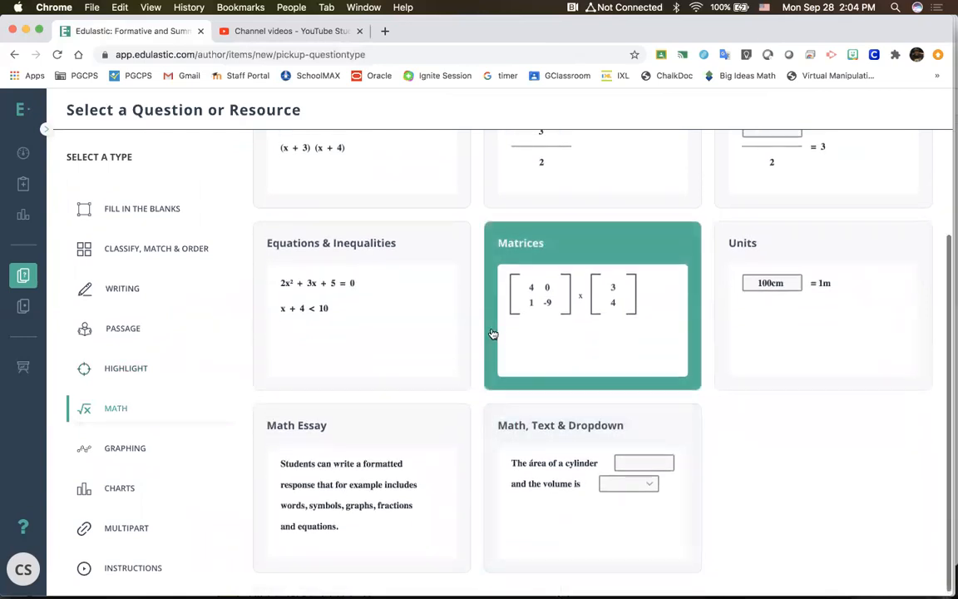
scroll(492, 333, down, 3)
scroll(496, 362, up, 3)
scroll(498, 366, down, 3)
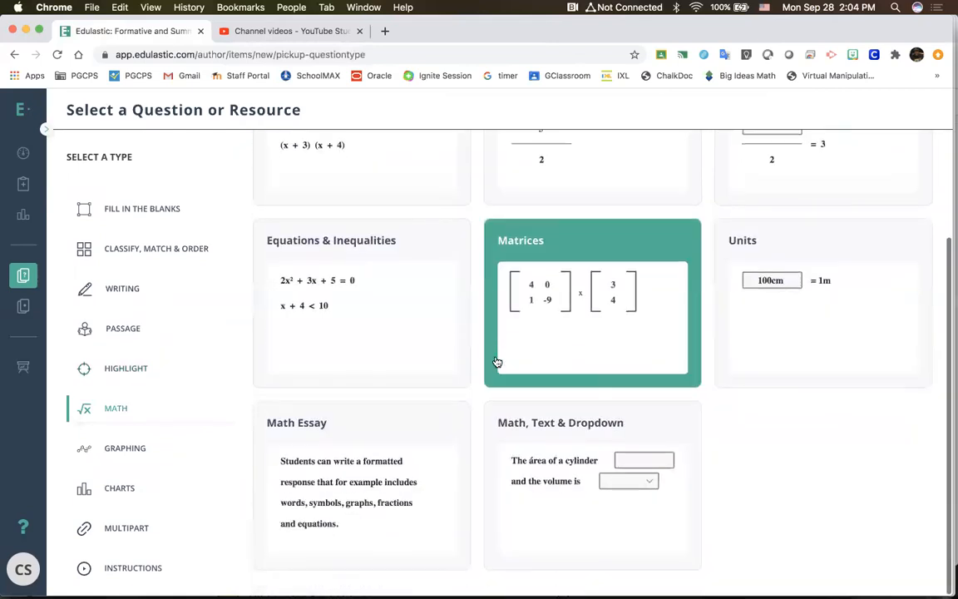
Step: Browse the Graphing, Charts and Multipart question types
click(145, 447)
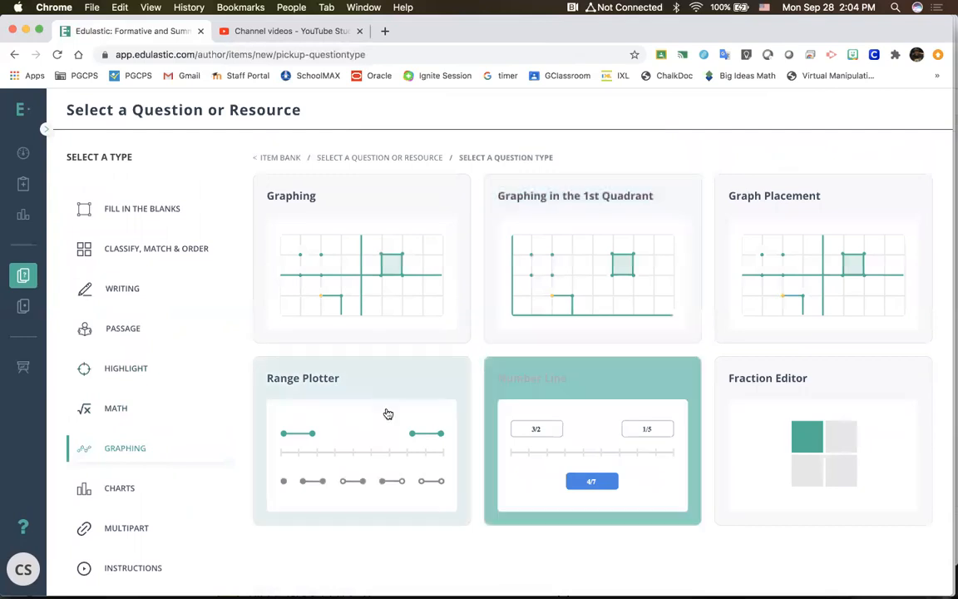
click(123, 501)
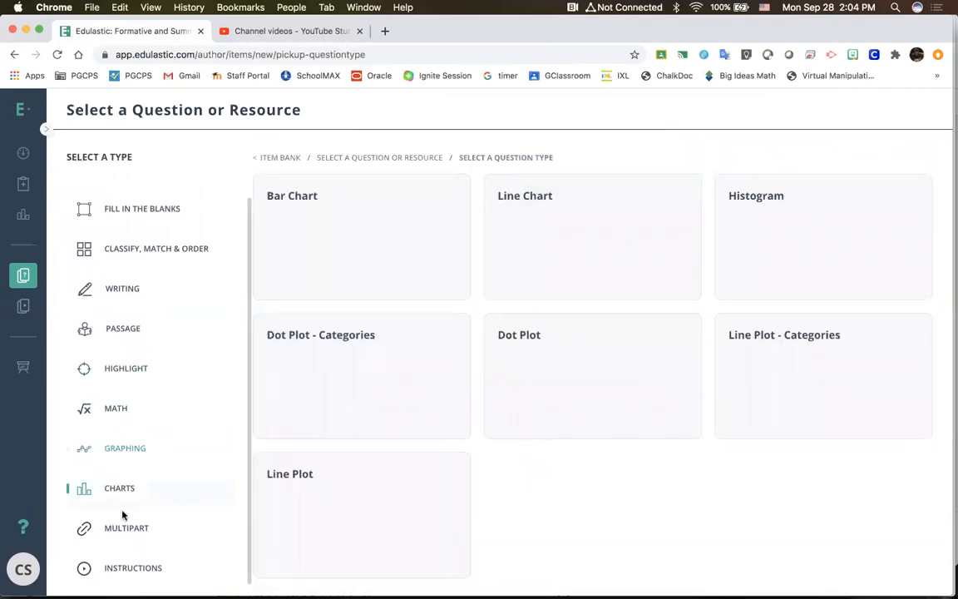
click(122, 537)
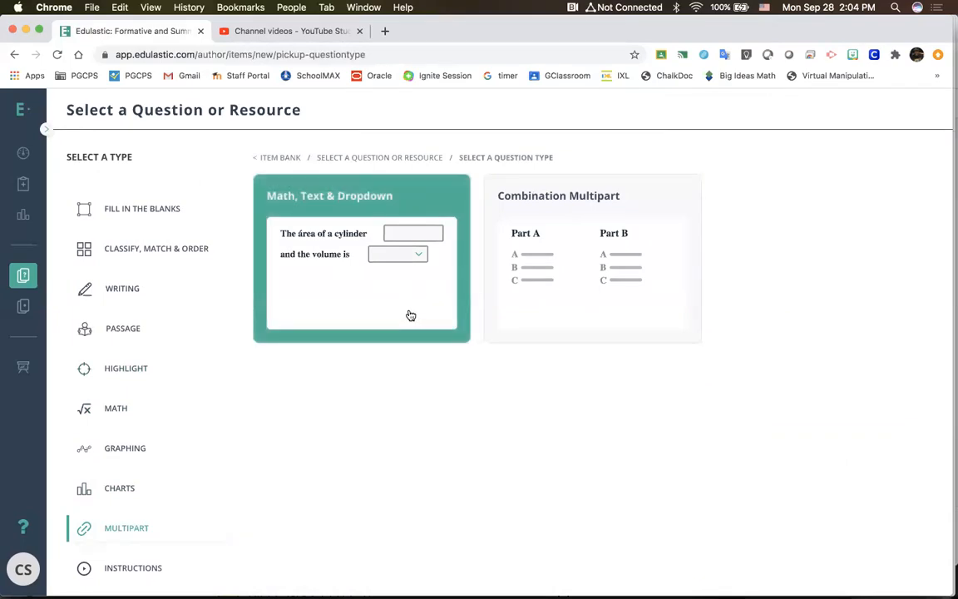
Step: Open a Math, Text & Dropdown question and expand the answer sections for Text Dropdown 2, Math Input 3 and Math with Units 4
click(419, 257)
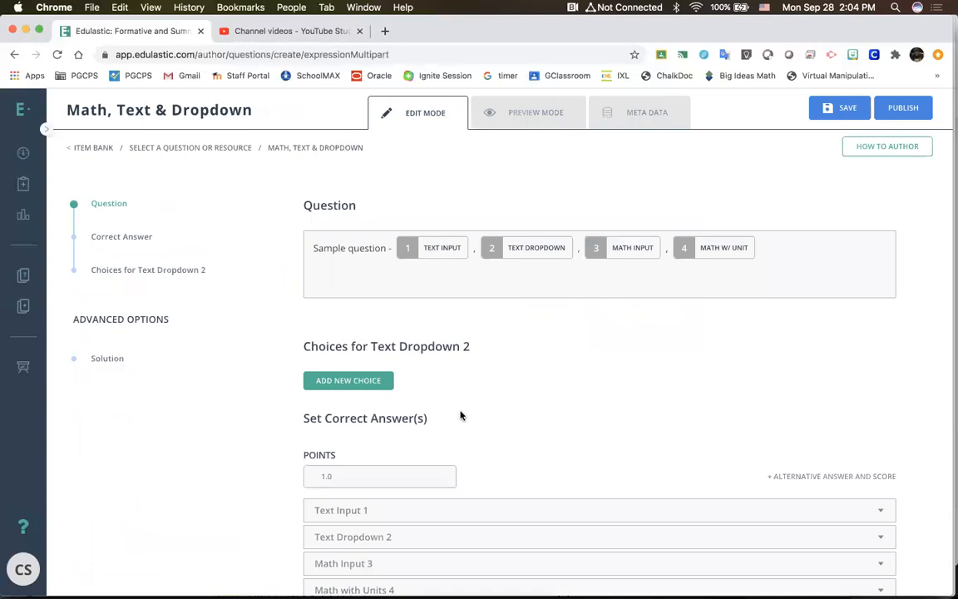
scroll(460, 413, down, 3)
click(499, 345)
click(498, 348)
click(491, 373)
scroll(490, 374, down, 3)
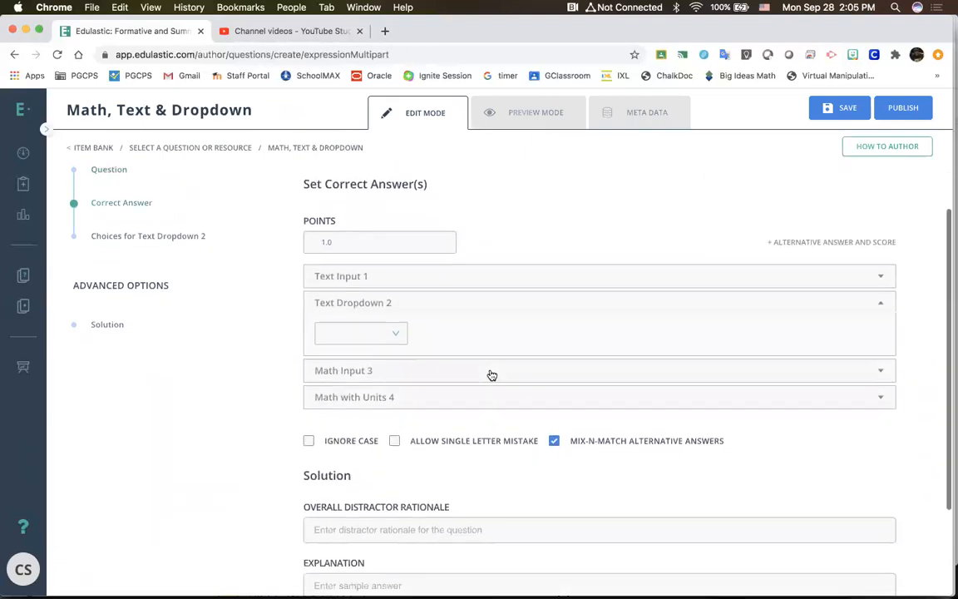
scroll(490, 374, up, 5)
scroll(494, 436, down, 3)
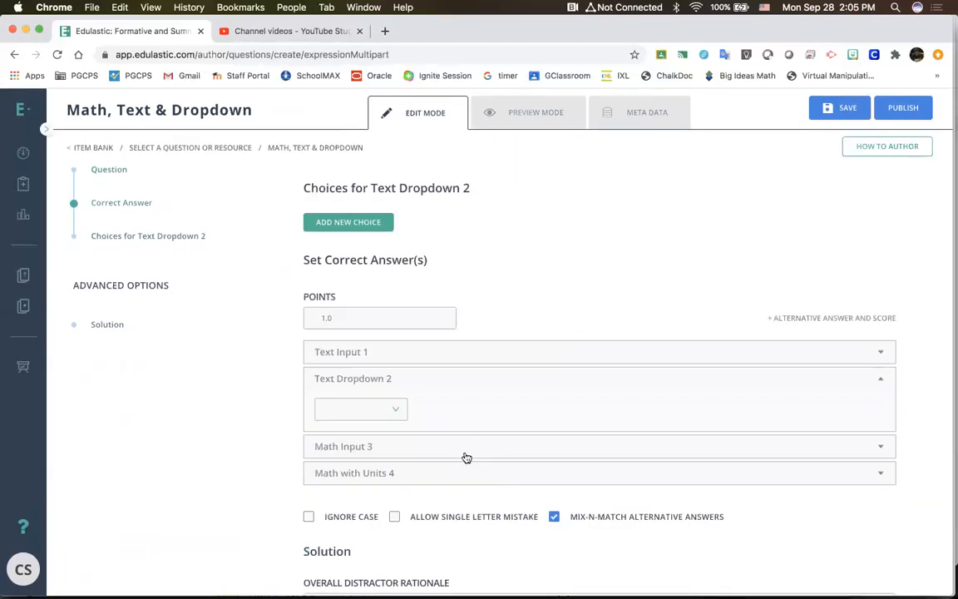
click(466, 453)
click(459, 570)
scroll(460, 569, down, 2)
scroll(459, 568, up, 3)
scroll(460, 569, up, 1)
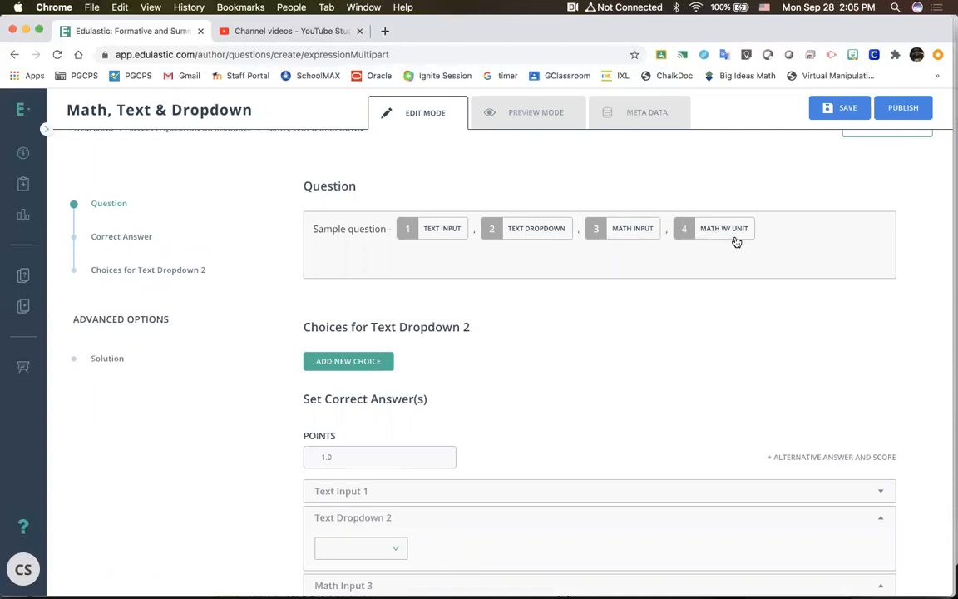
Step: Expand the Text Input 1 answer section and inspect the text dropdown's choices, the available units and the question's response boxes
scroll(546, 384, down, 7)
scroll(546, 382, up, 5)
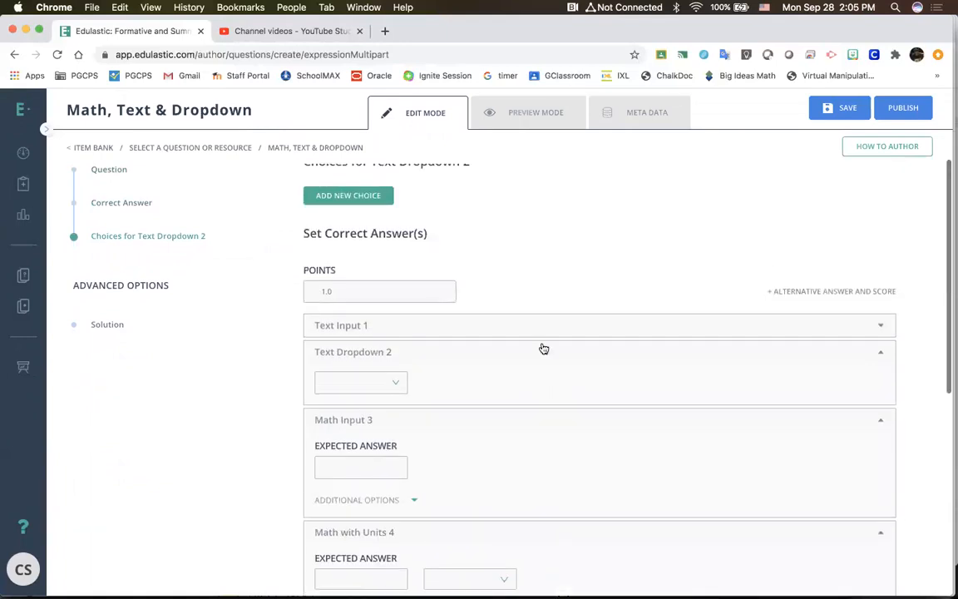
click(366, 327)
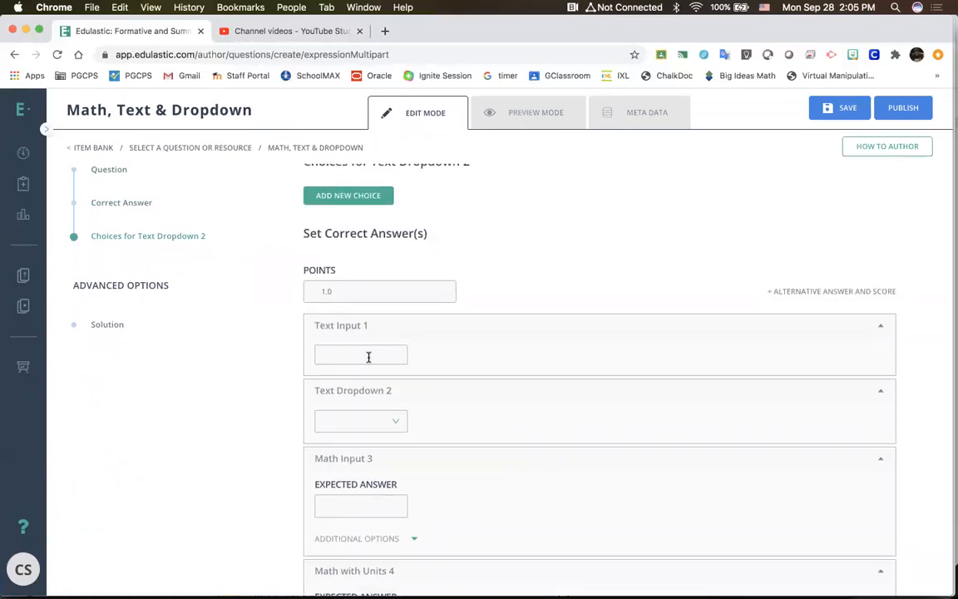
click(382, 420)
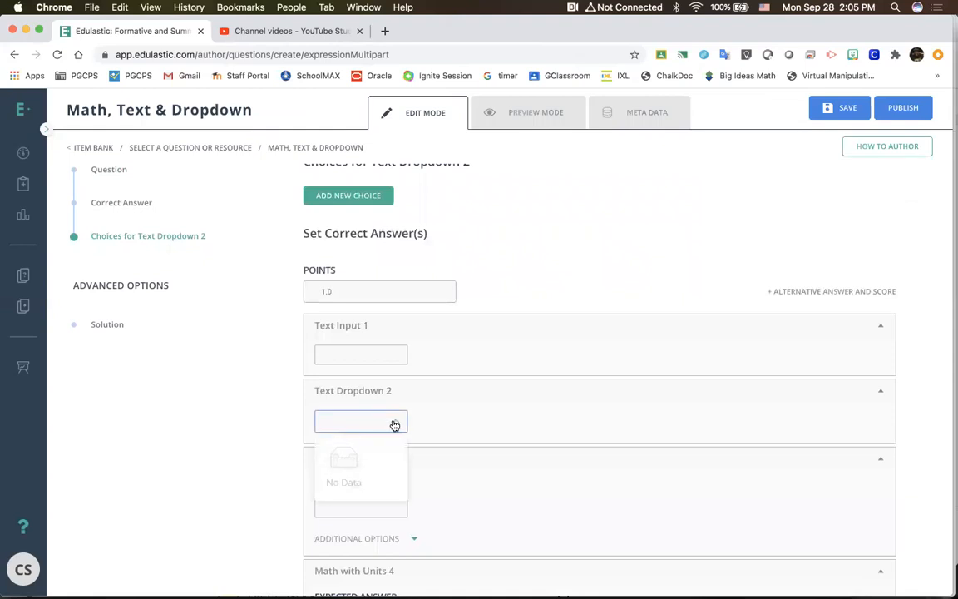
click(455, 416)
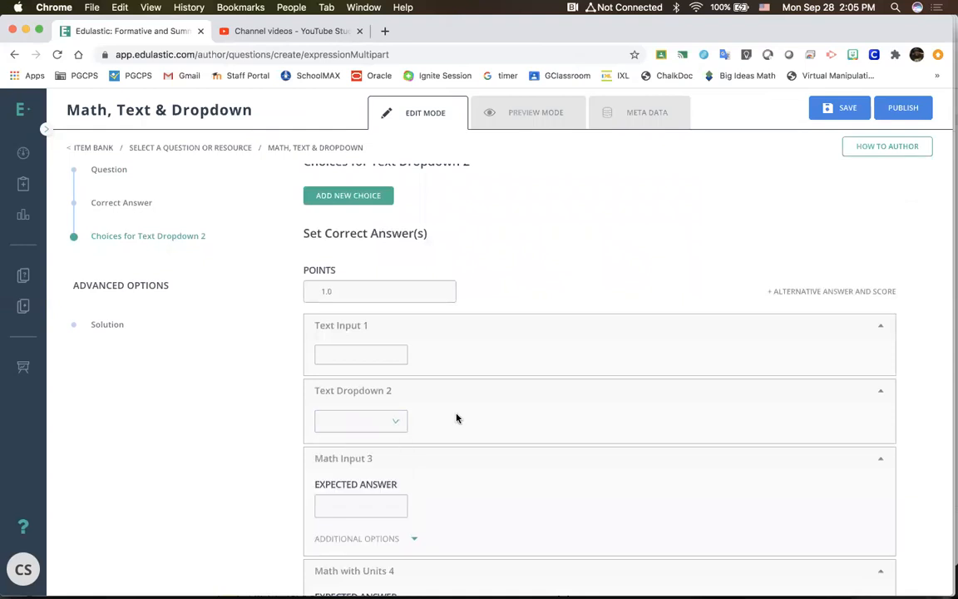
scroll(391, 449, down, 2)
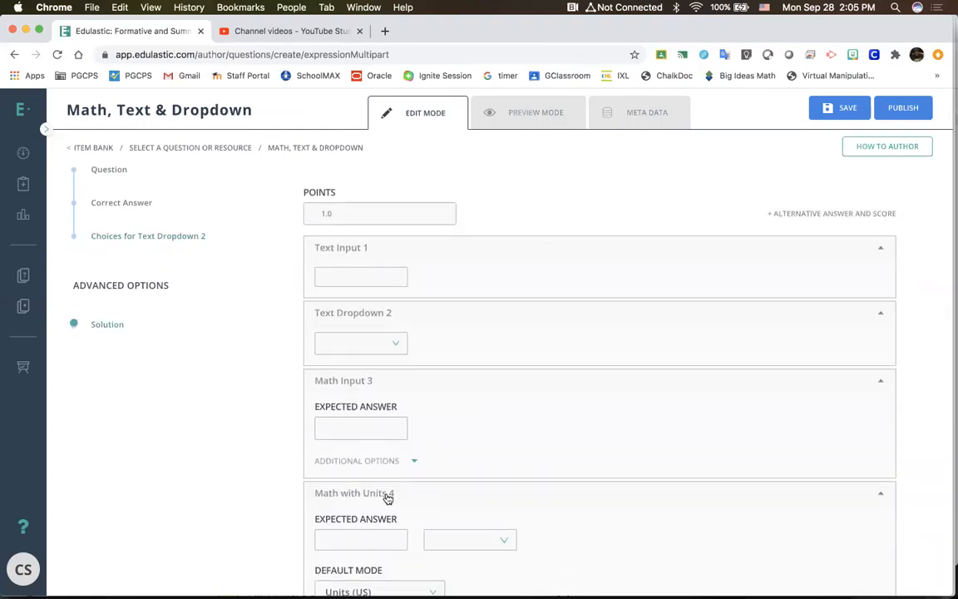
click(467, 547)
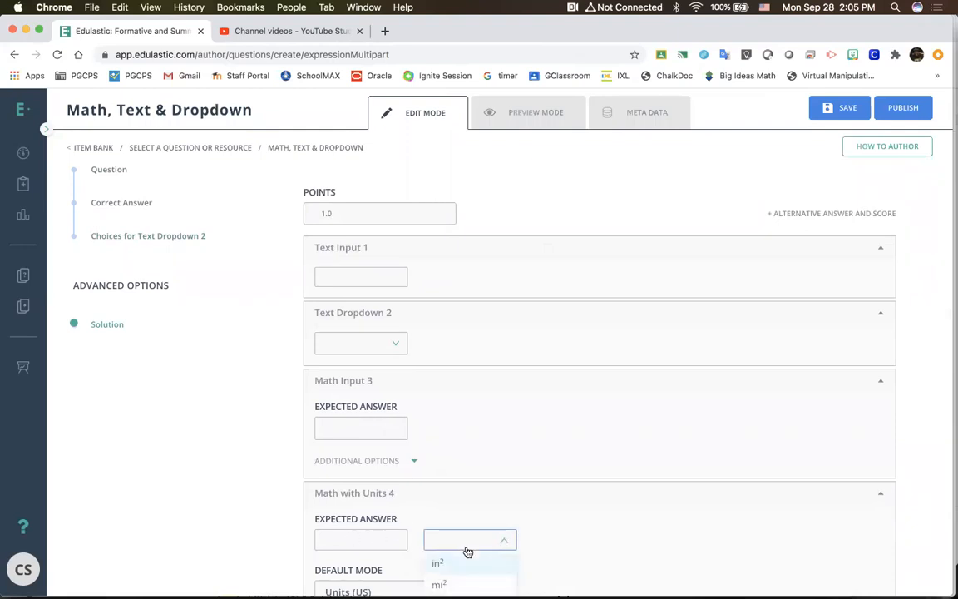
scroll(468, 552, up, 5)
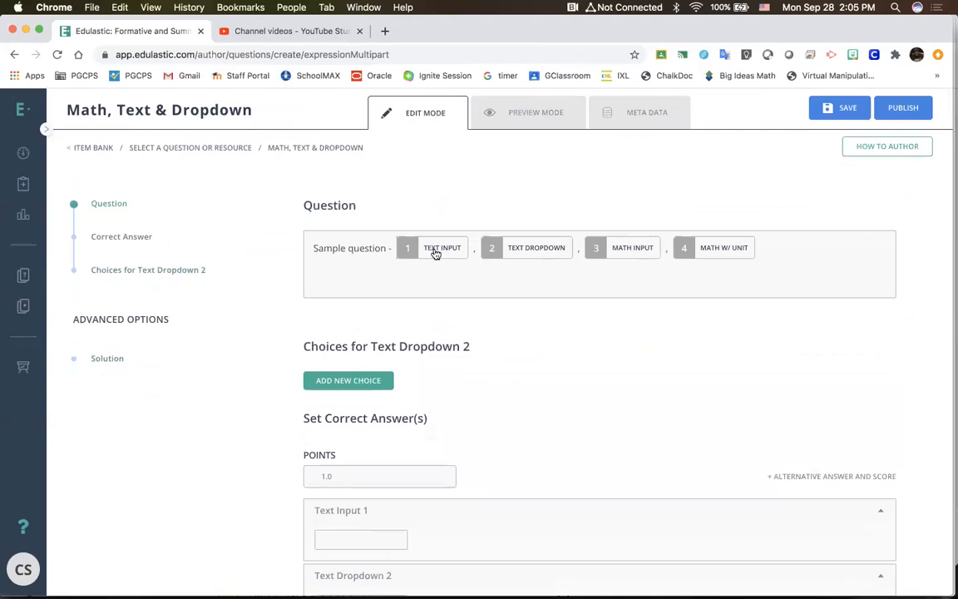
click(434, 252)
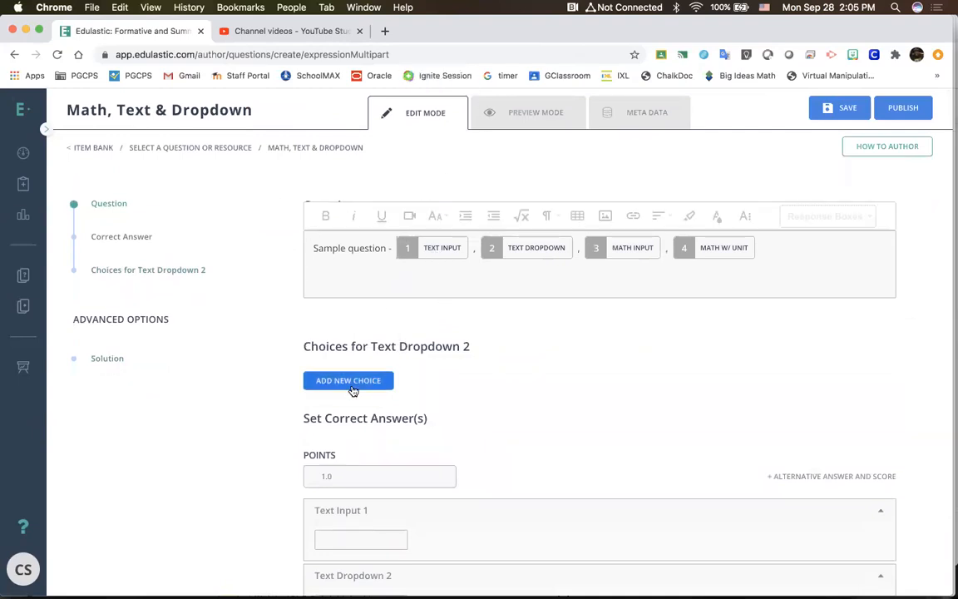
Step: Return to the question types and start a Combination Multipart item with a standard multiple choice question as its first part
click(14, 55)
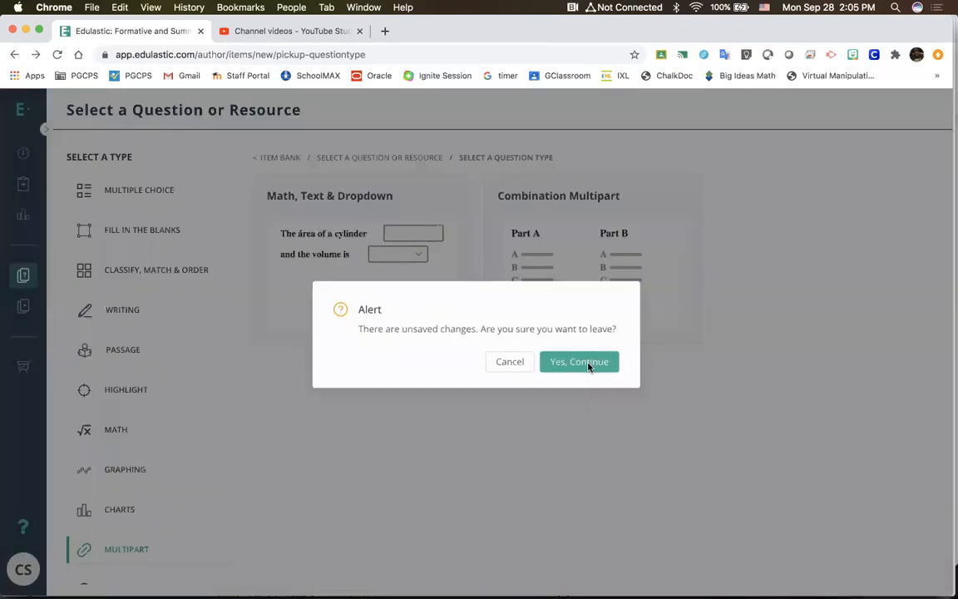
click(588, 366)
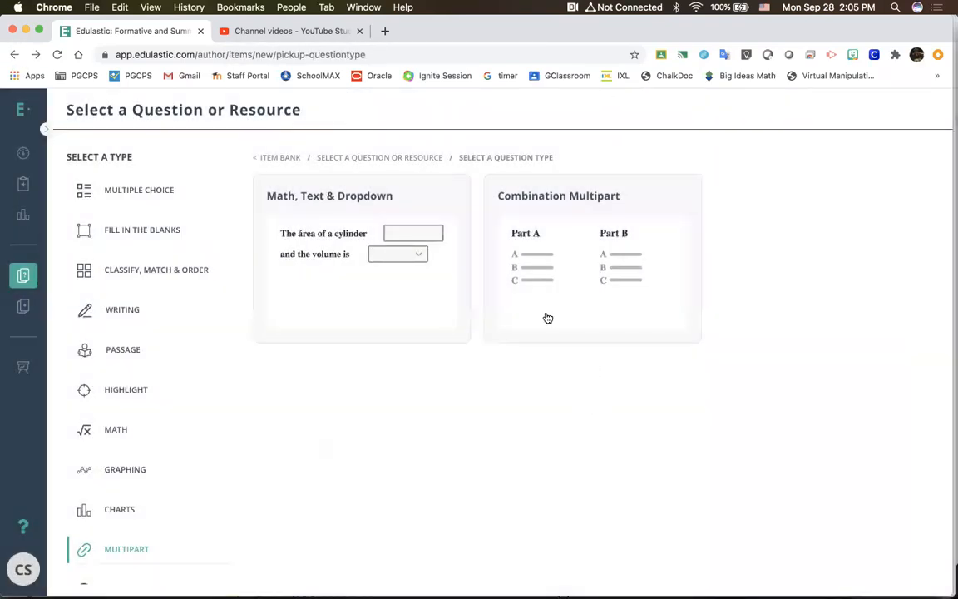
click(520, 191)
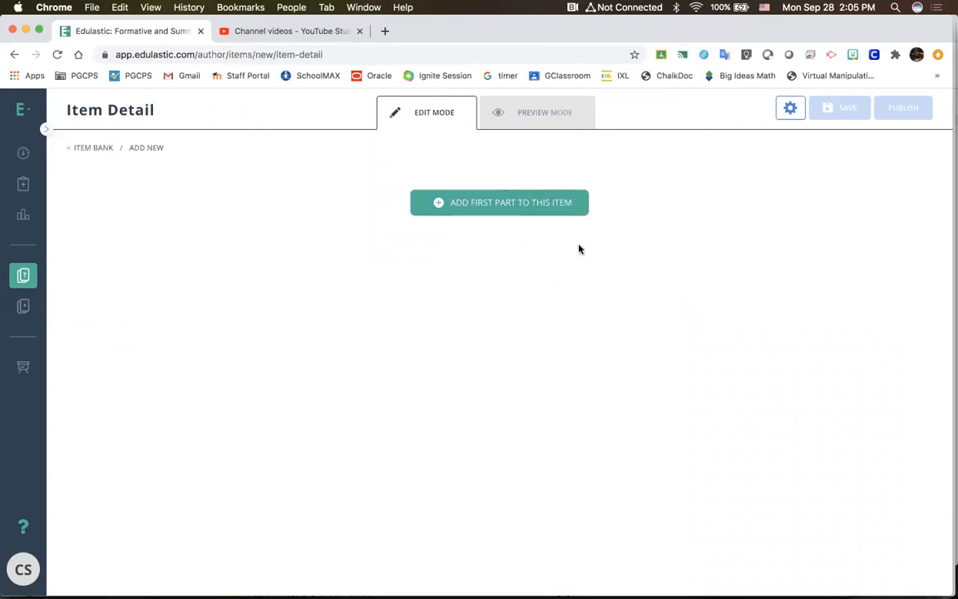
click(557, 209)
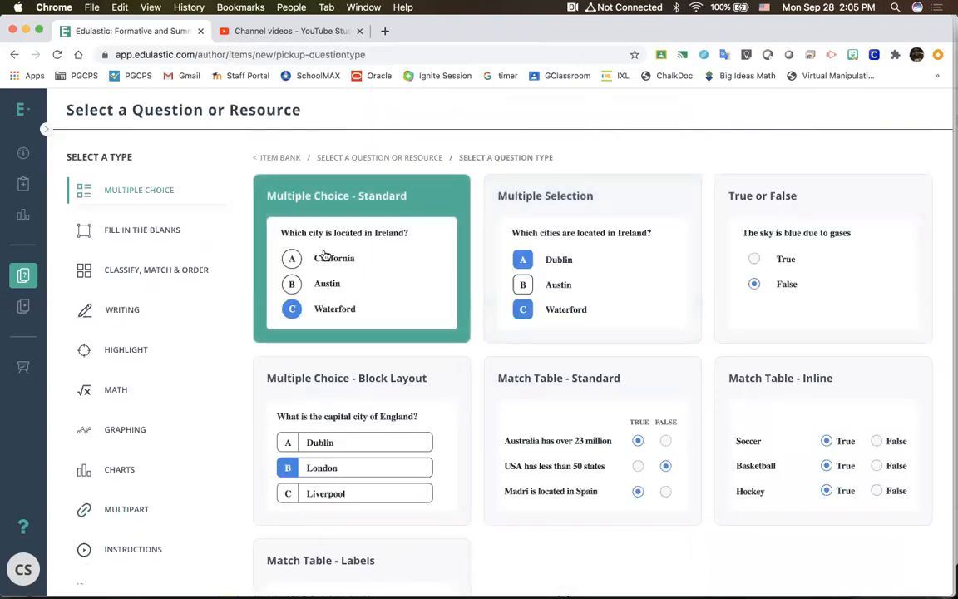
click(318, 256)
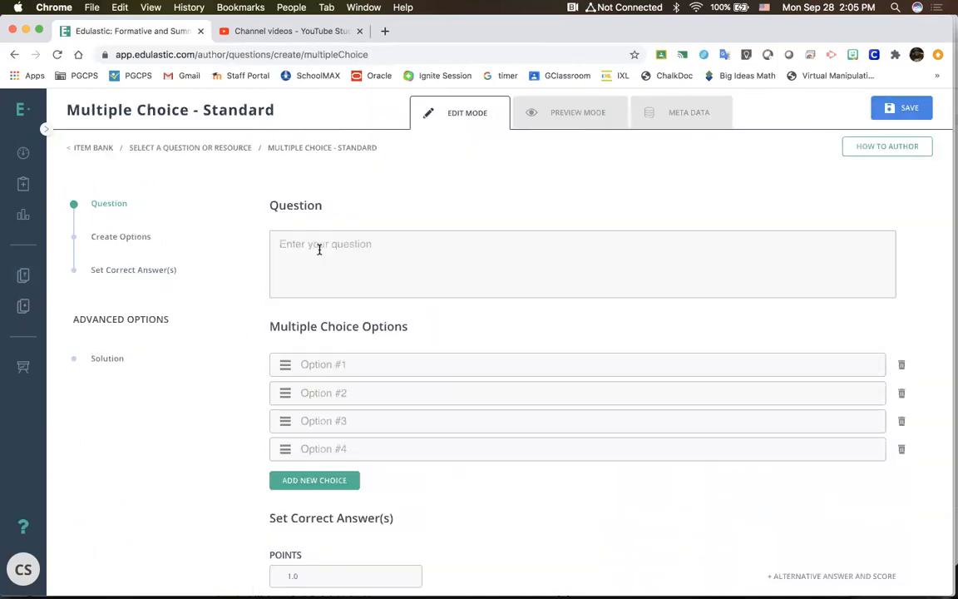
click(394, 268)
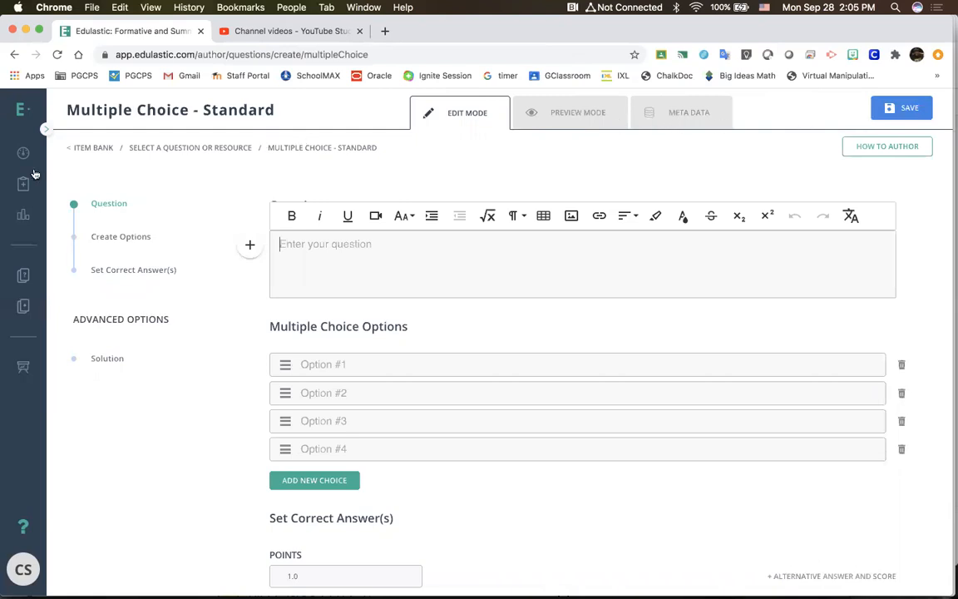
Step: Abandon the multiple choice question without saving, go back to the item bank and open the dashboard
click(76, 148)
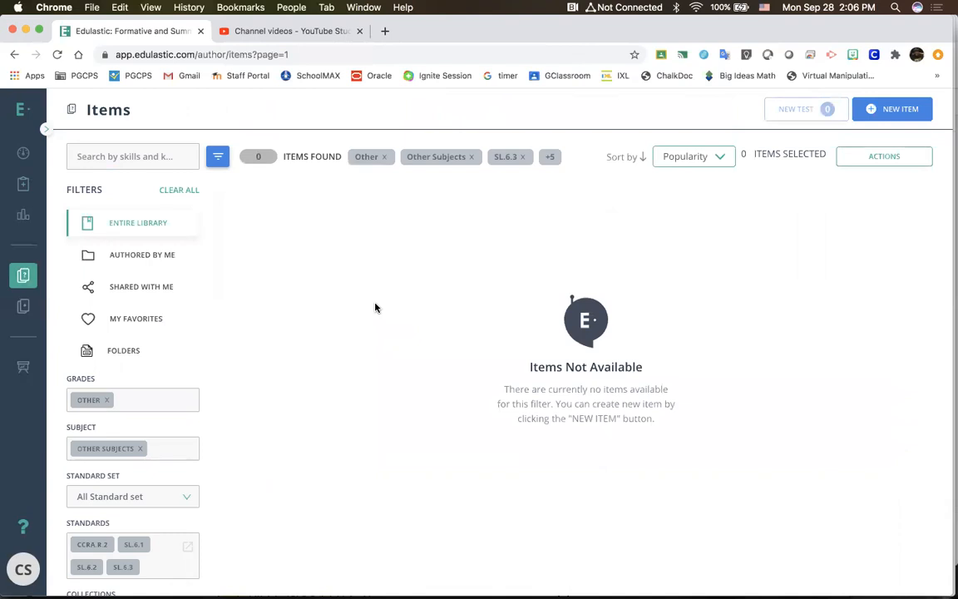
click(23, 154)
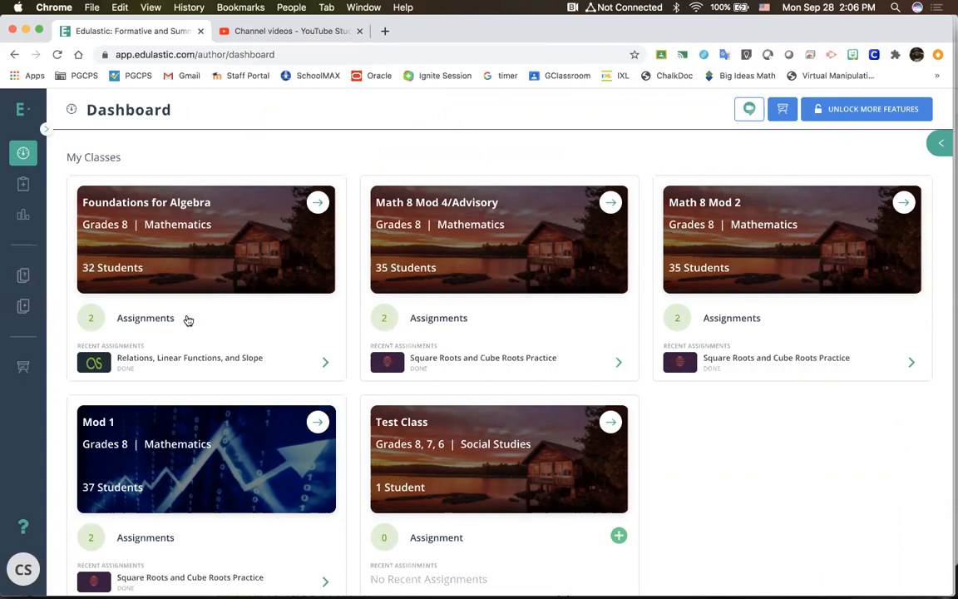
Step: Open class management, start a bulk sync with Google Classroom, deselect all classes, review the import list and close it without importing
click(24, 368)
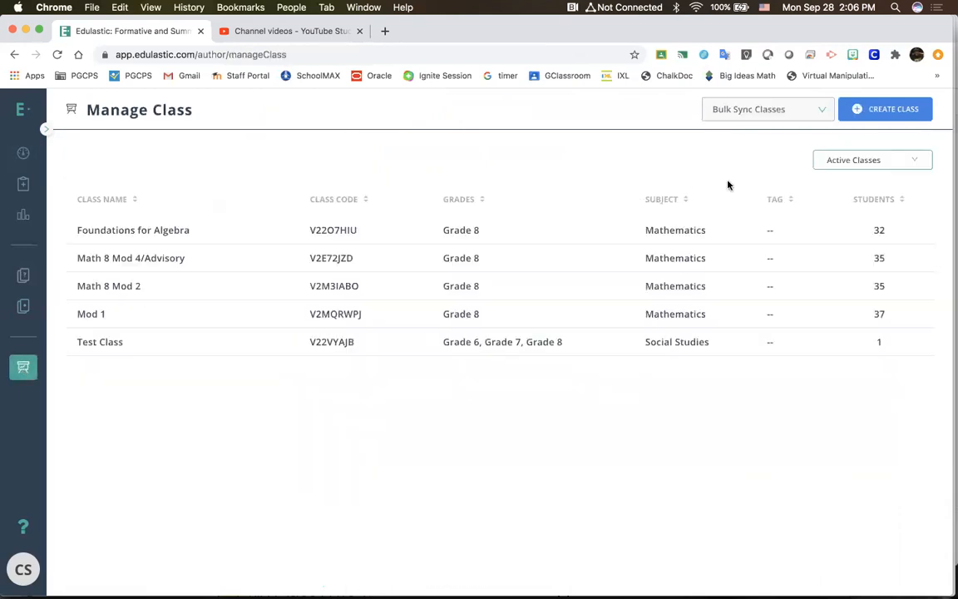
click(823, 111)
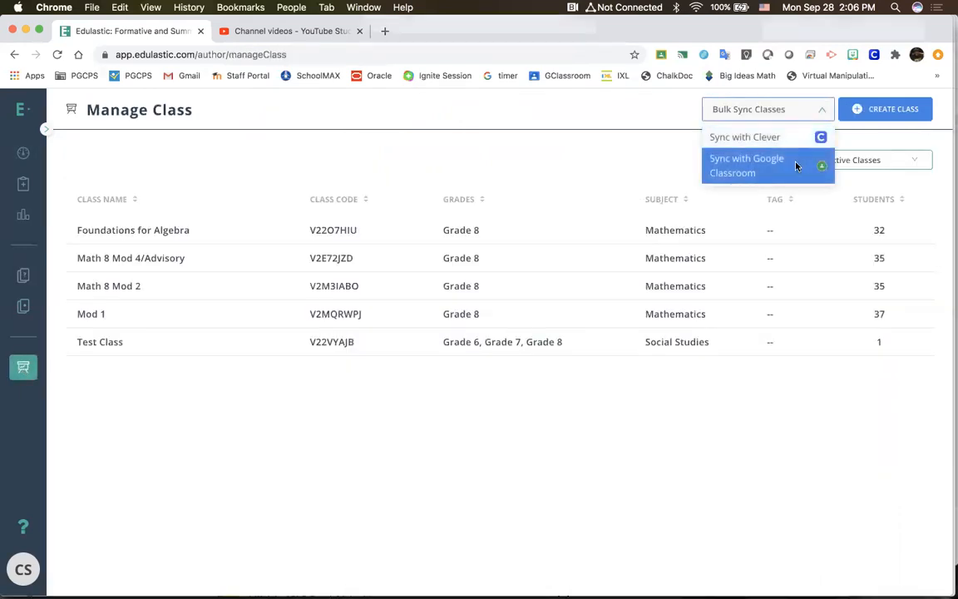
click(795, 164)
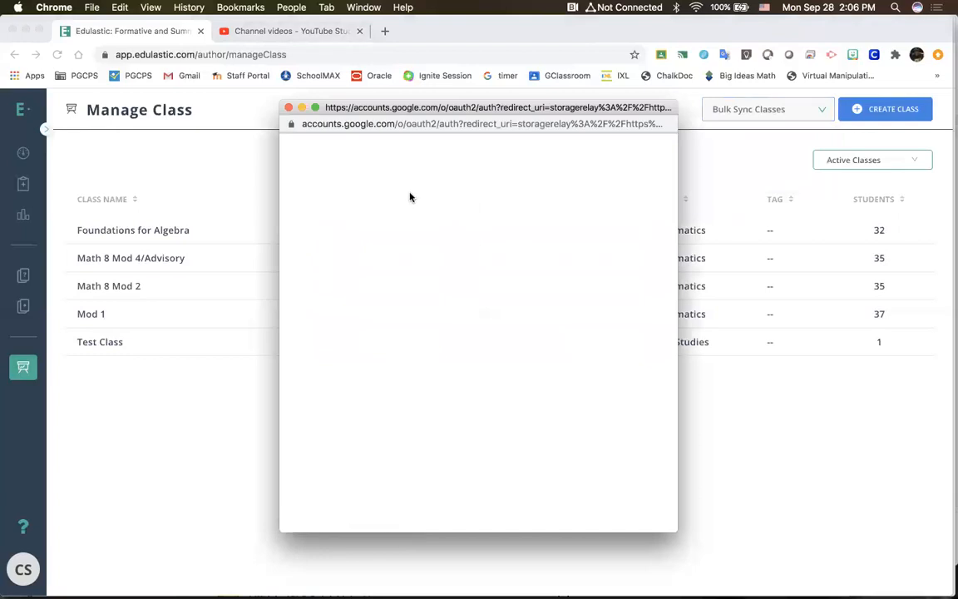
click(408, 291)
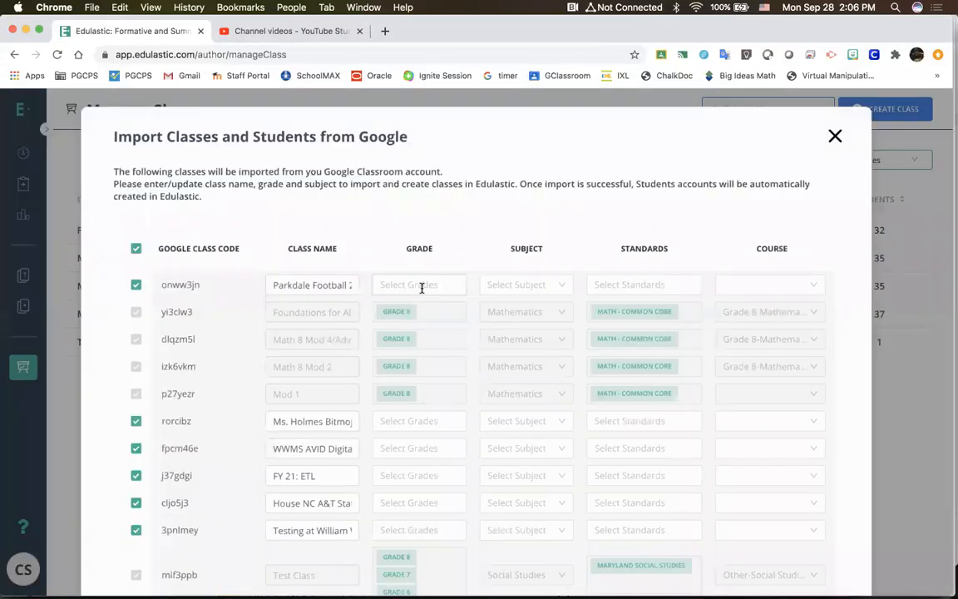
click(127, 244)
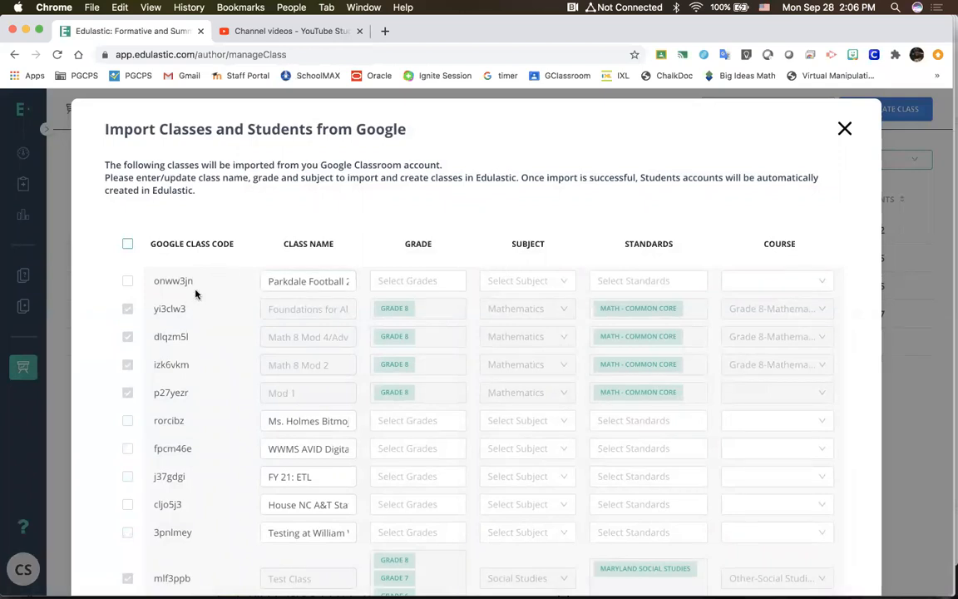
scroll(191, 249, down, 5)
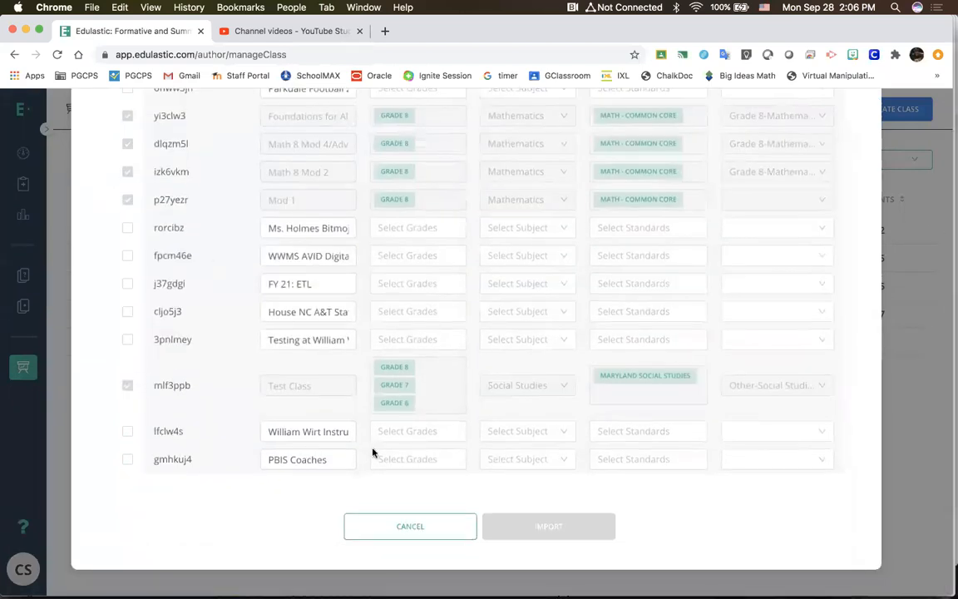
scroll(475, 499, up, 5)
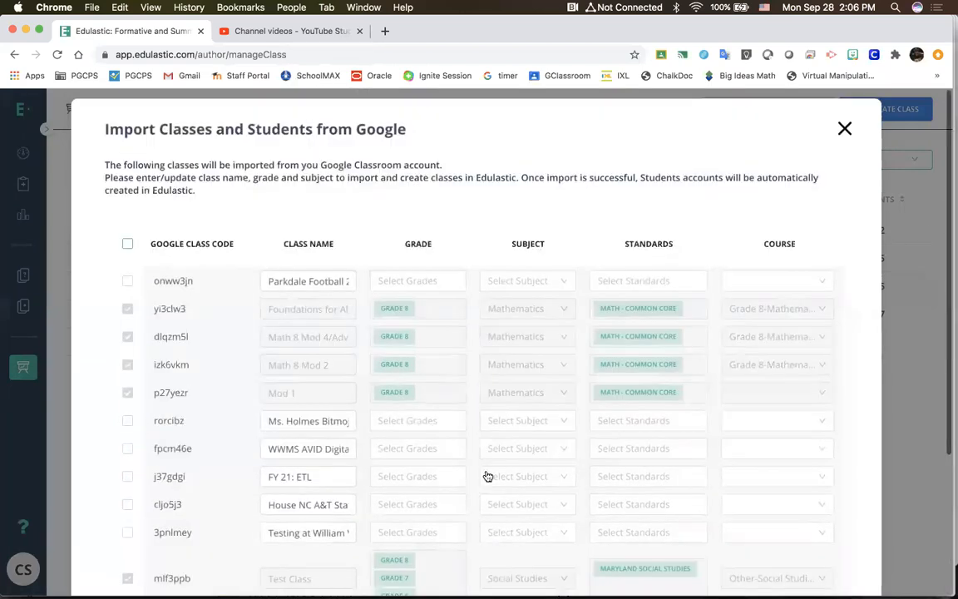
click(844, 130)
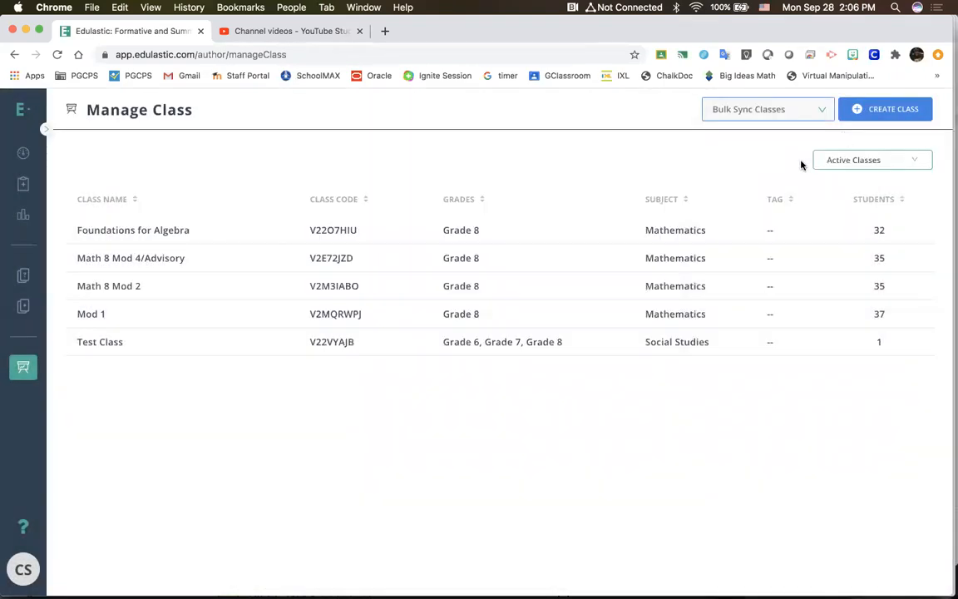
Step: Sync the Foundations for Algebra class with its linked Google Classroom and look over the student roster
click(572, 236)
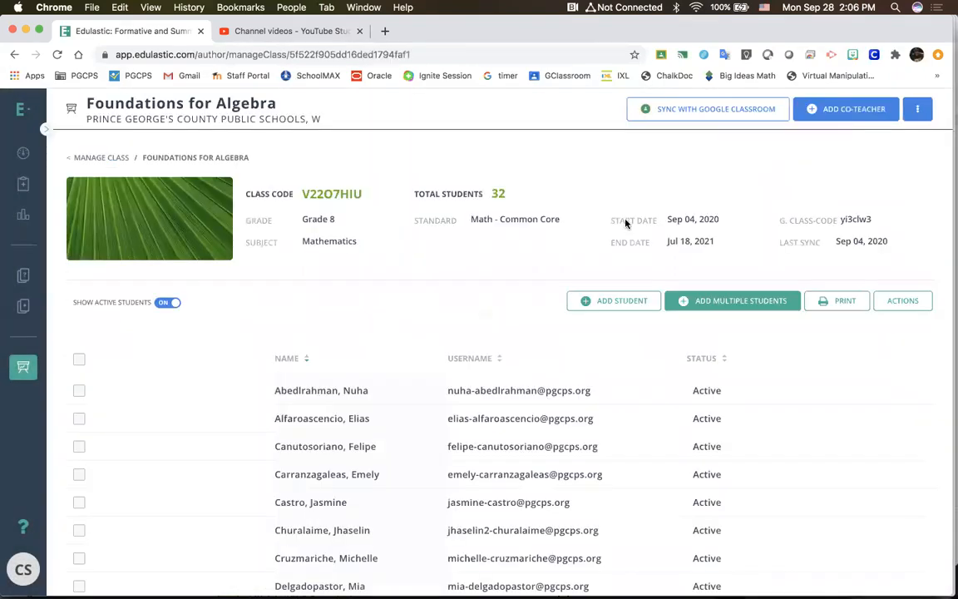
click(719, 112)
click(613, 362)
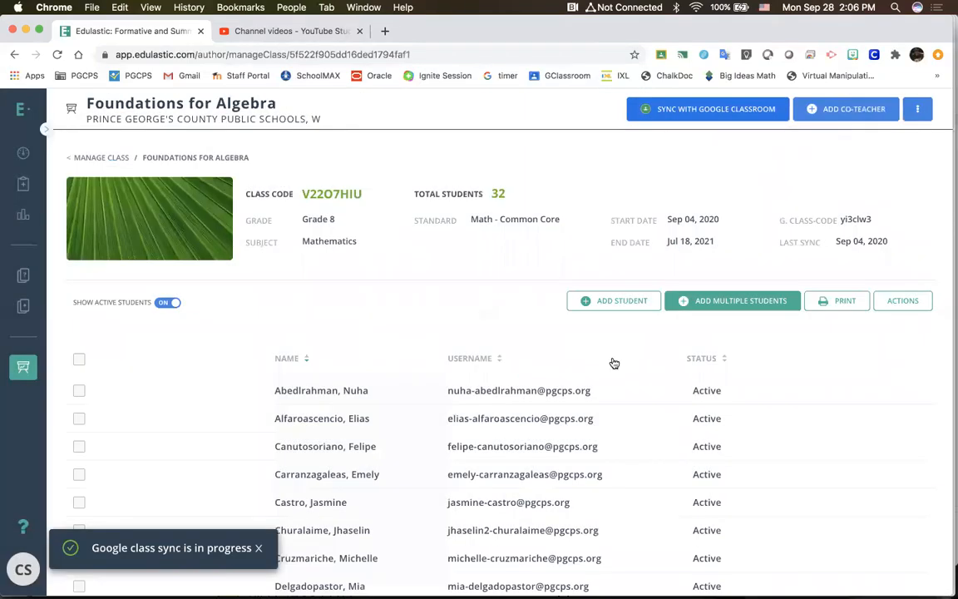
scroll(614, 363, down, 3)
scroll(613, 361, up, 3)
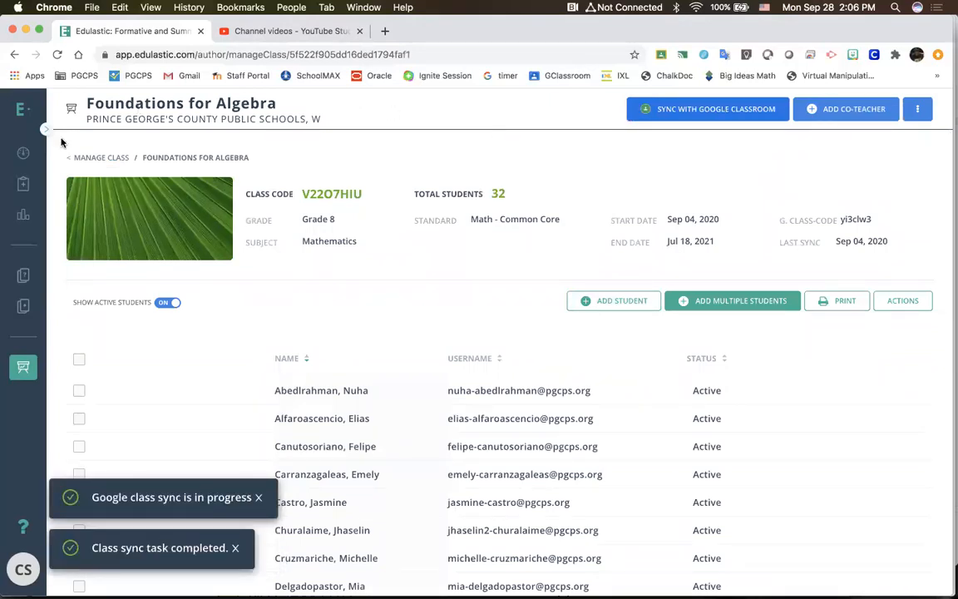
Step: Return to the class list and sync the Math 8 Mod 4/Advisory class with its linked Google Classroom
click(19, 370)
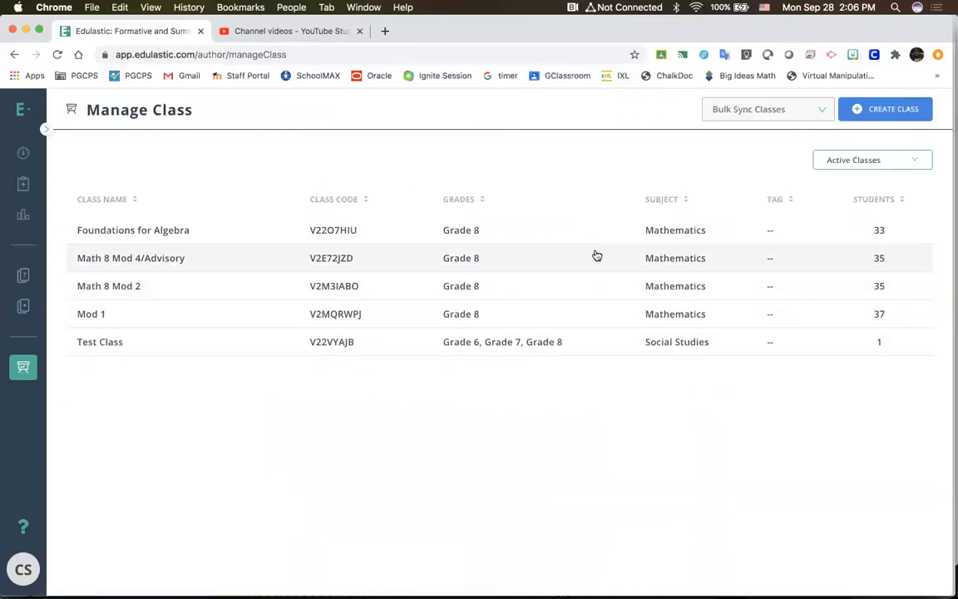
click(595, 255)
click(711, 112)
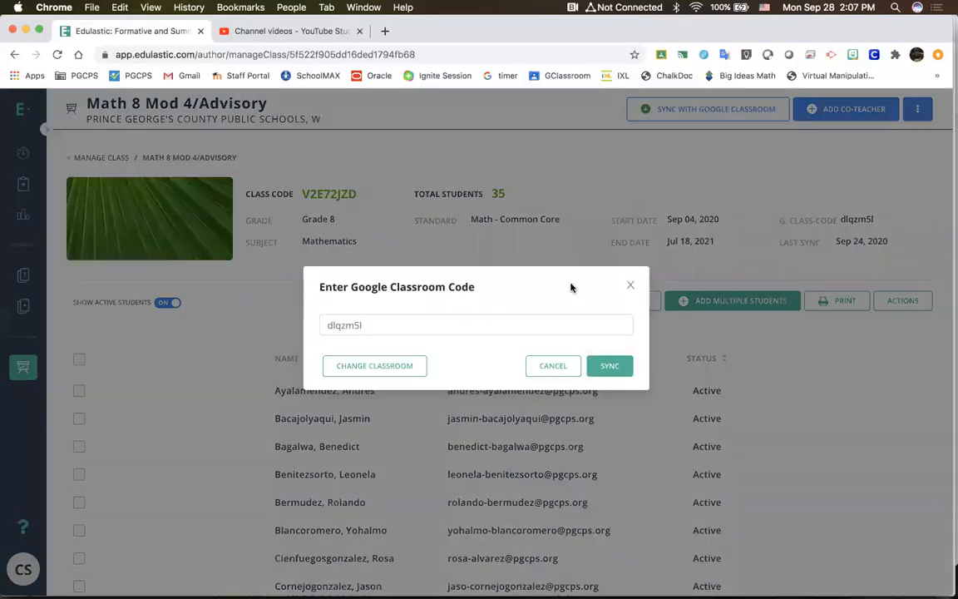
click(598, 366)
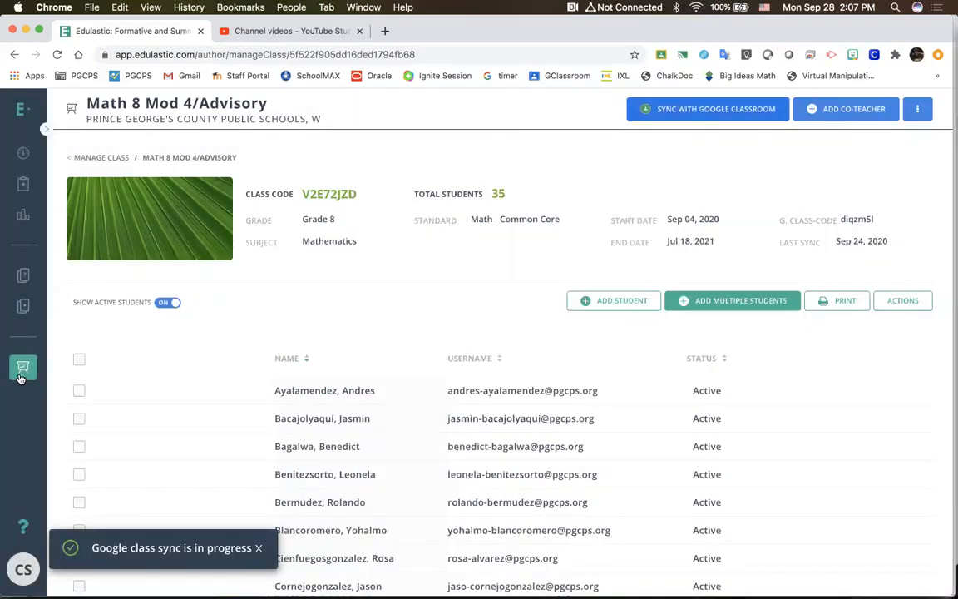
Step: Check the Math 8 Mod 4/Advisory student count in the class list, review the class roster and return to the list
click(23, 369)
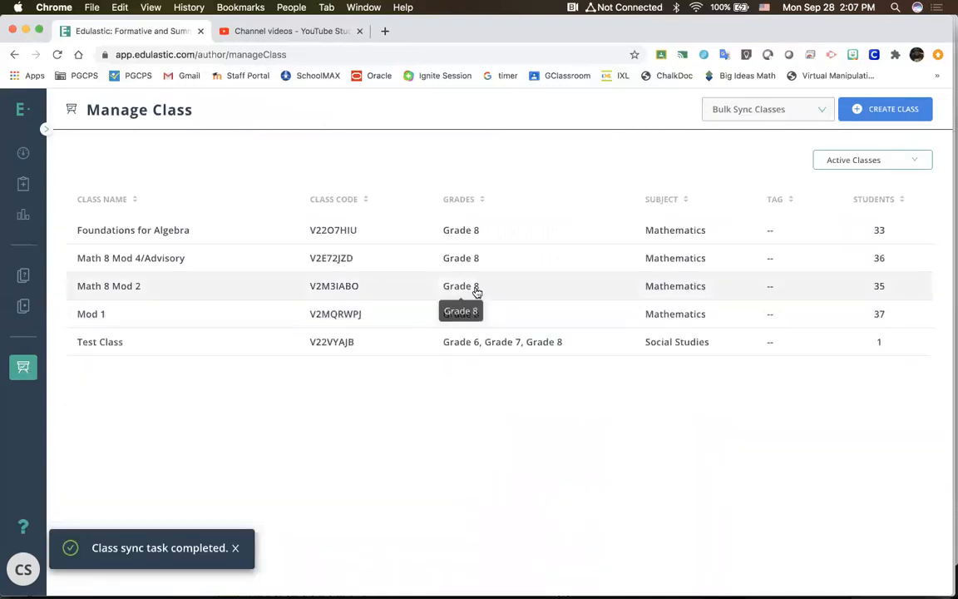
click(478, 259)
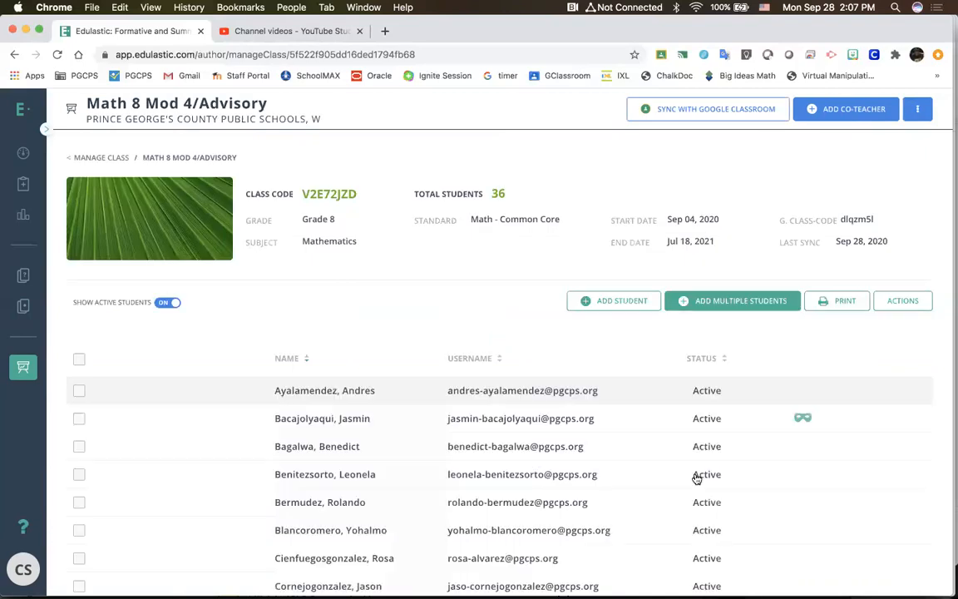
scroll(697, 478, down, 5)
scroll(697, 478, up, 5)
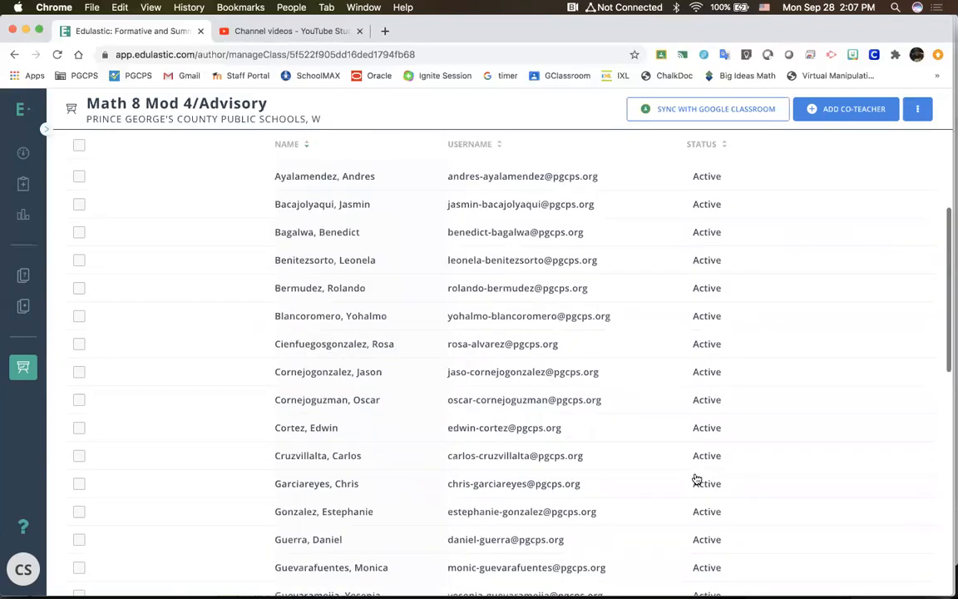
click(24, 368)
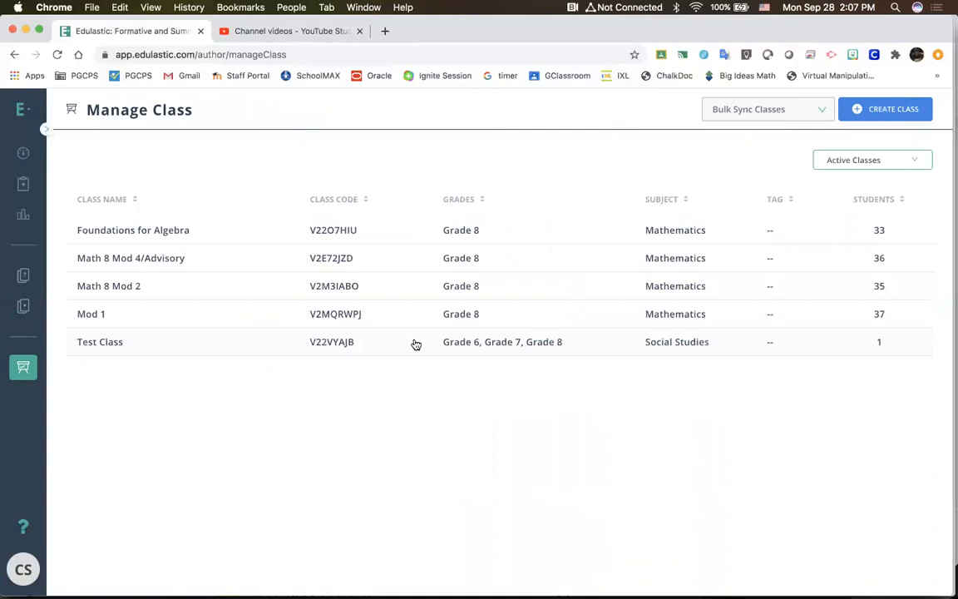
Step: Open the Math 8 Mod 2 class and sync it with its linked Google Classroom
click(379, 295)
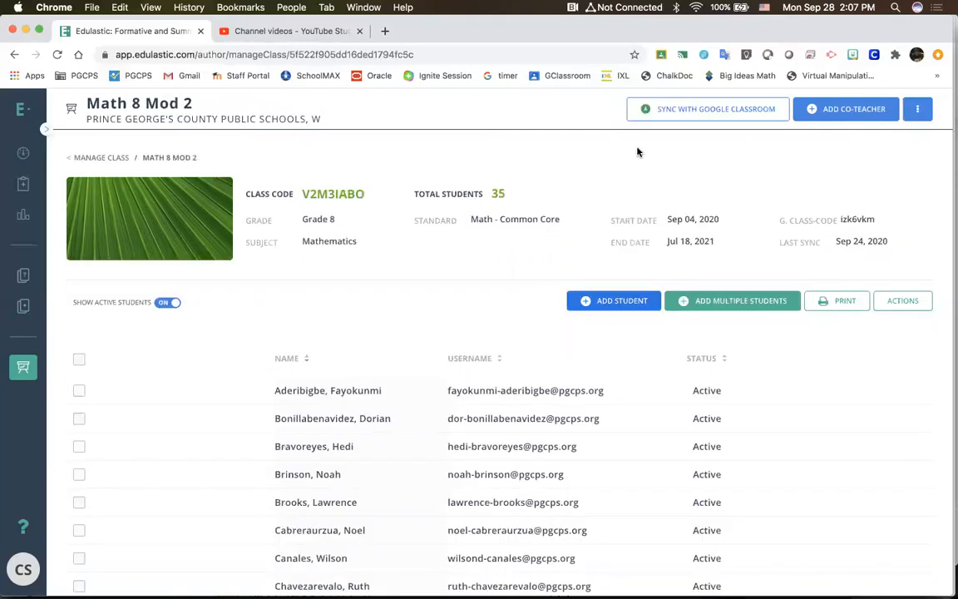
click(657, 110)
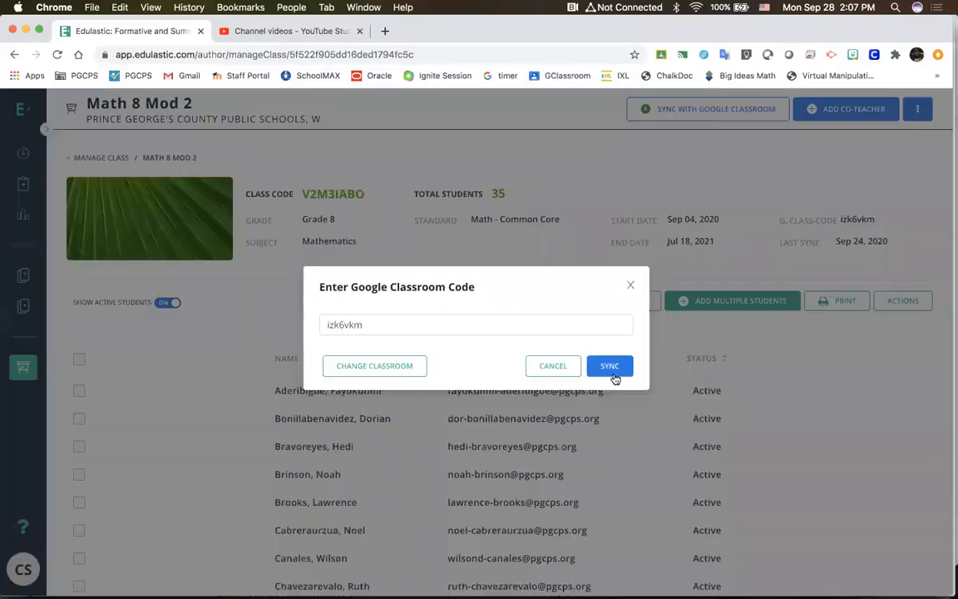
click(611, 371)
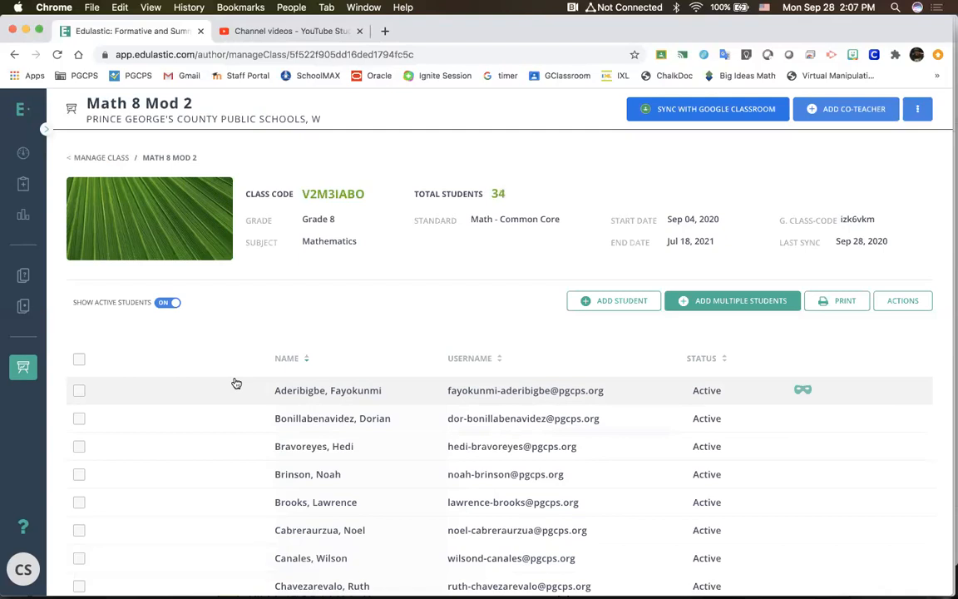
Step: Sync the Mod 1 class with its linked Google Classroom and view the co-teacher invitation form without adding anyone
click(23, 367)
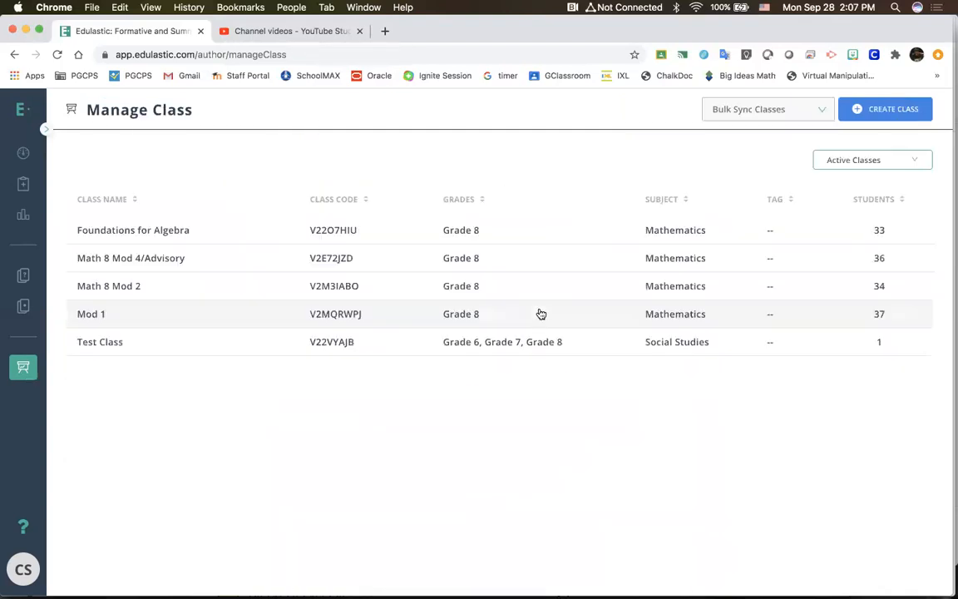
click(547, 320)
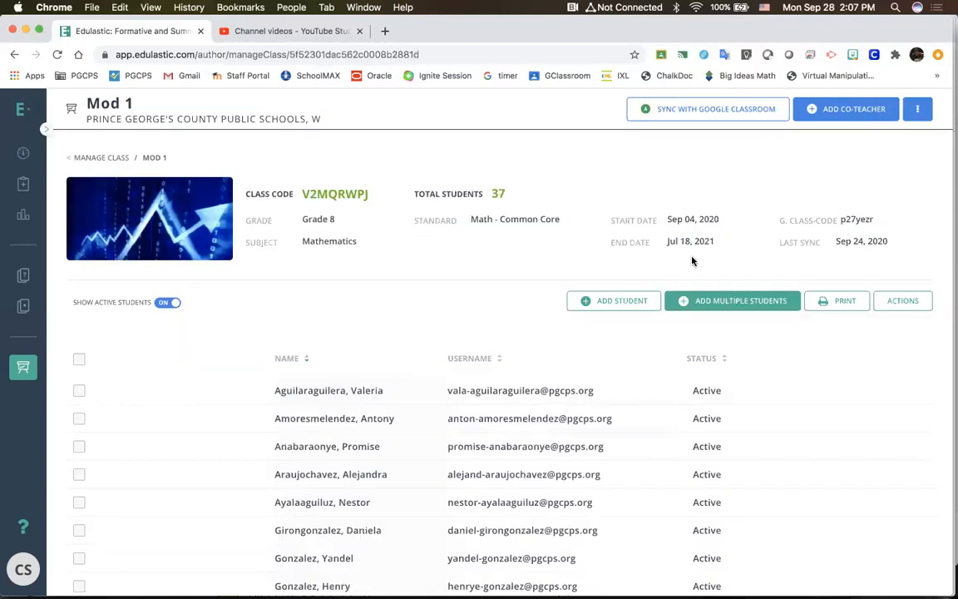
click(695, 109)
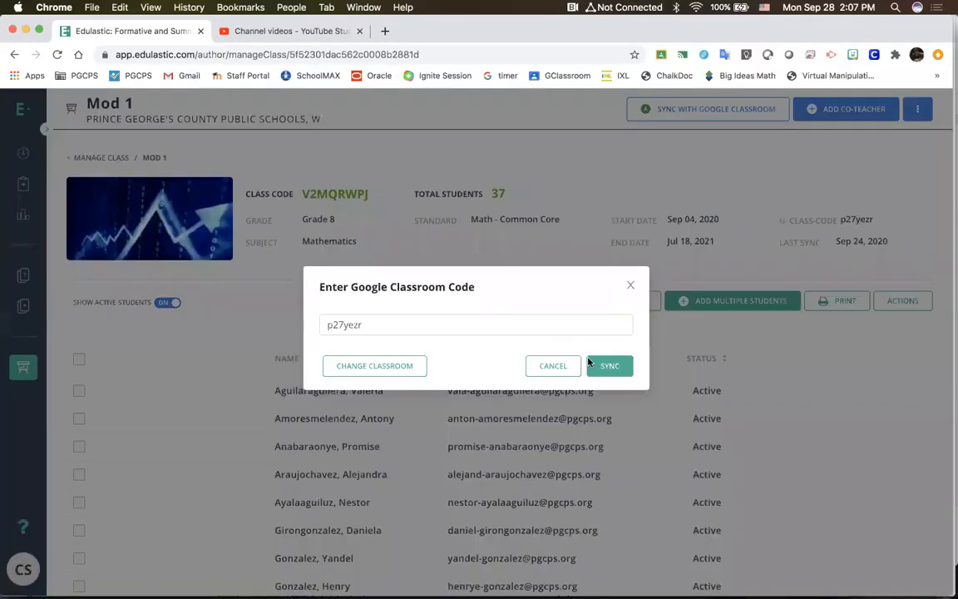
click(594, 366)
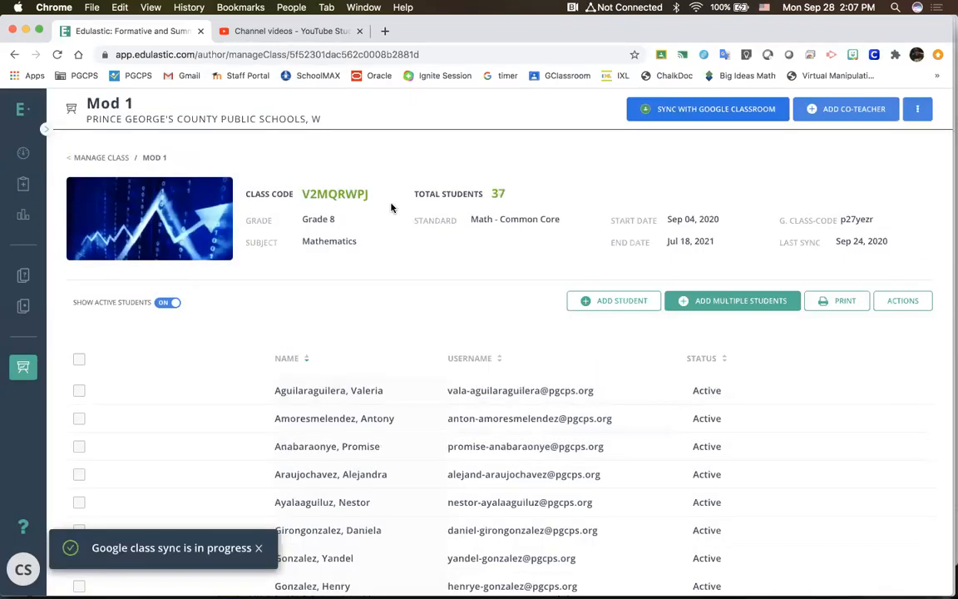
click(859, 113)
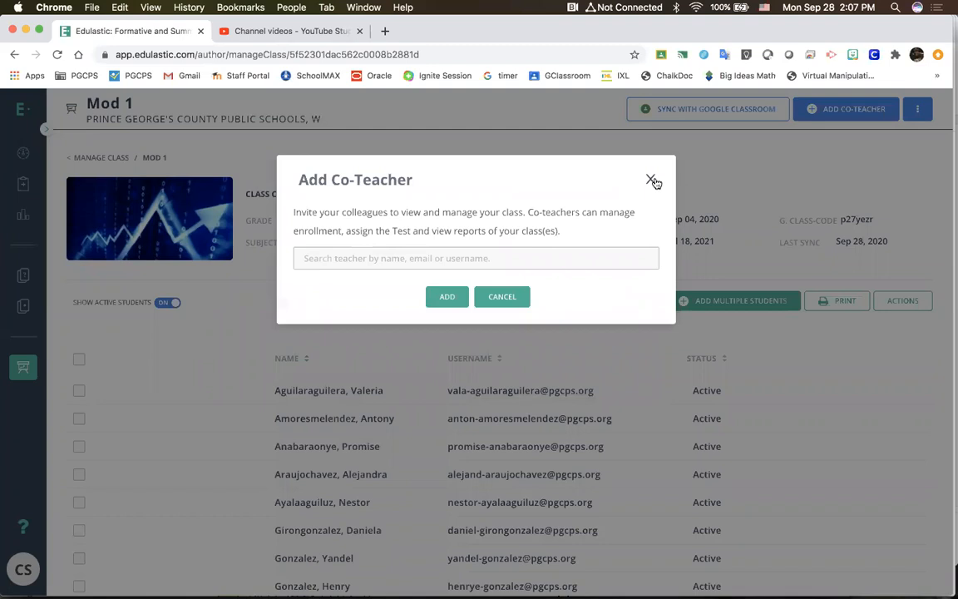
click(654, 182)
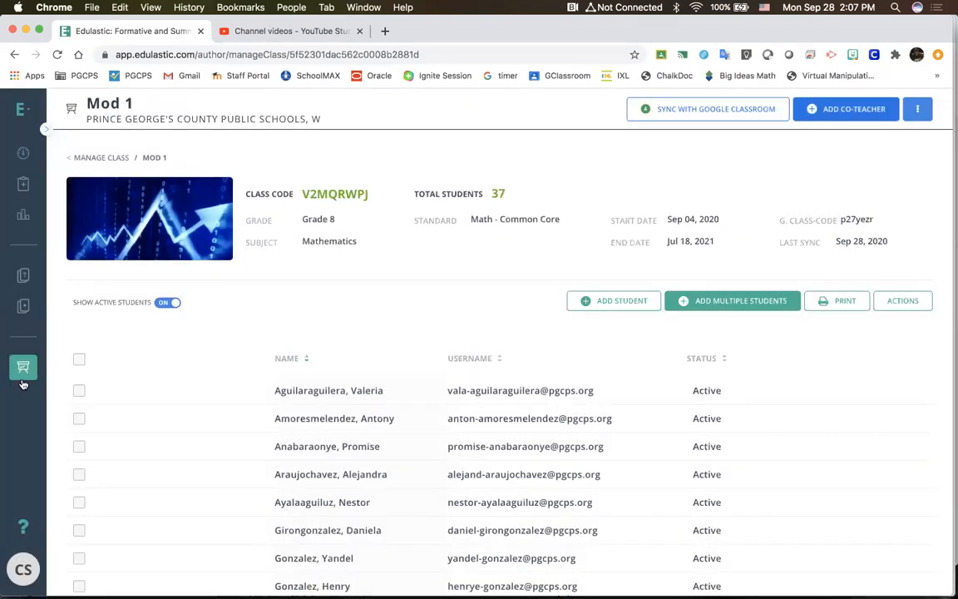
Step: Archive the class named Test Class, confirming the request with the word "Archive"
click(23, 367)
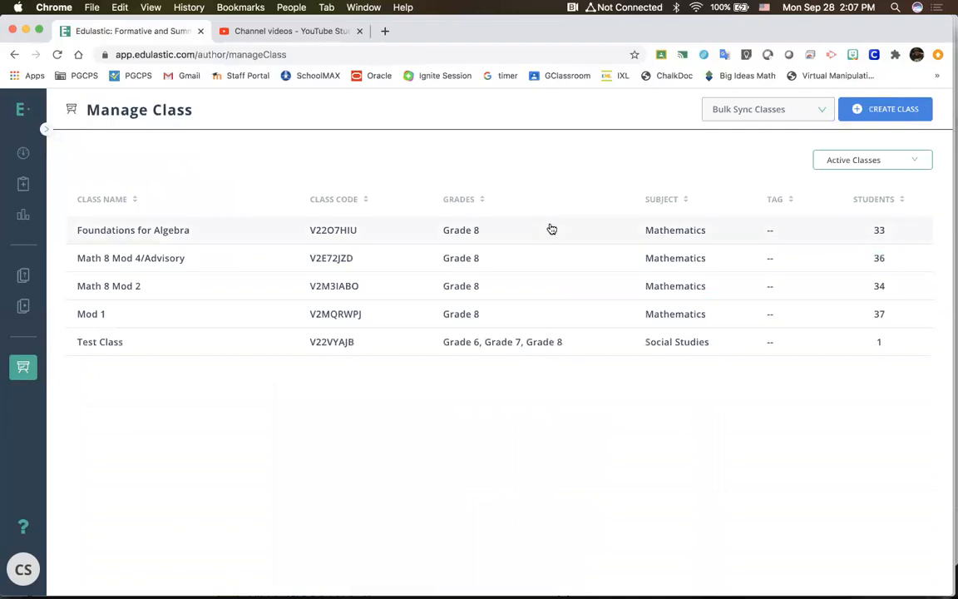
click(420, 347)
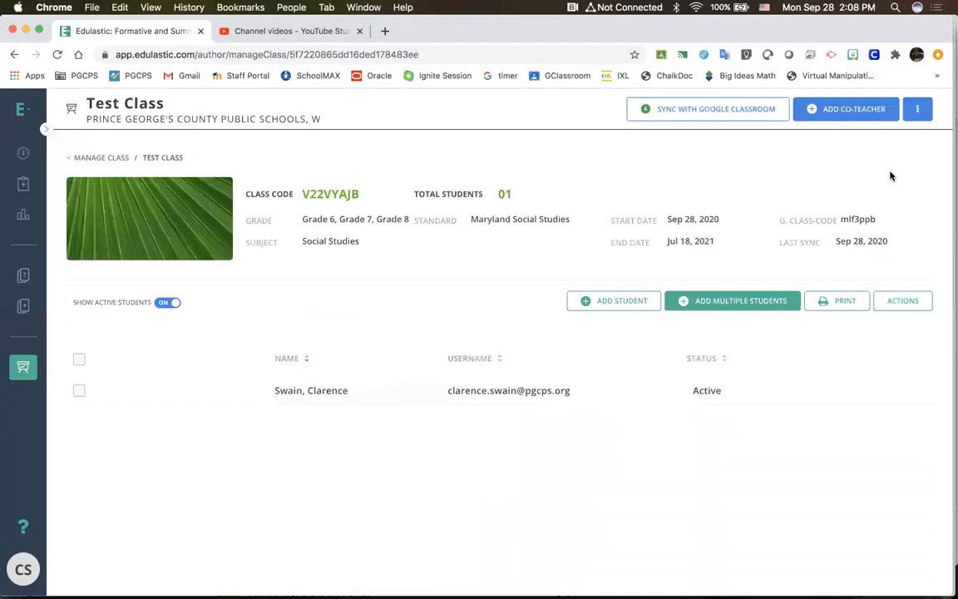
click(919, 109)
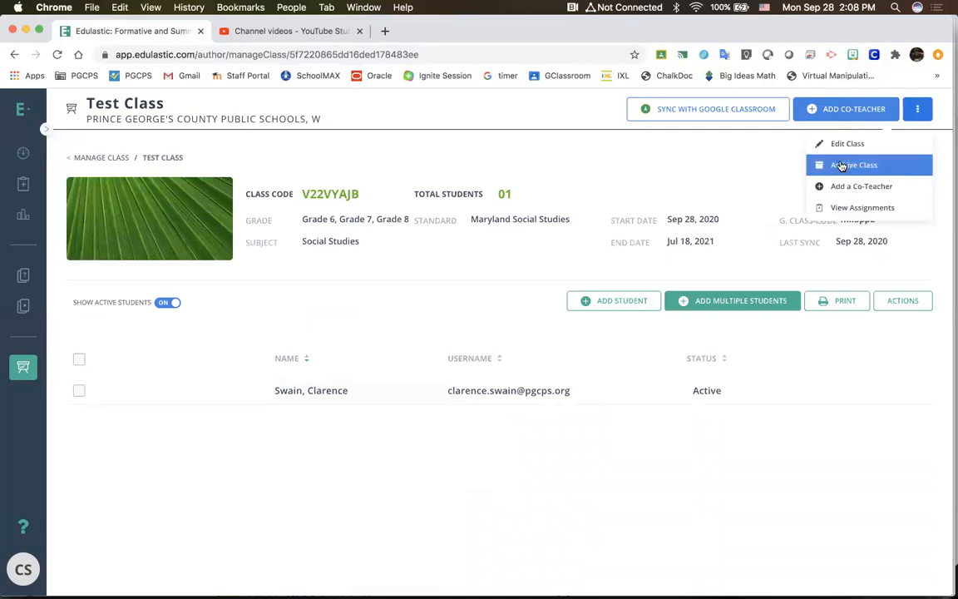
click(841, 165)
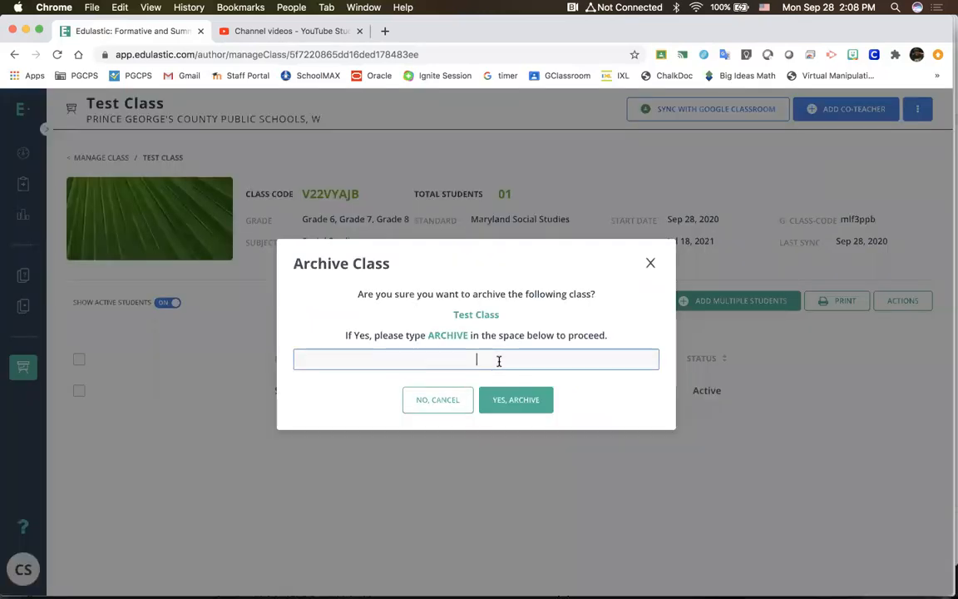
text(Archive)
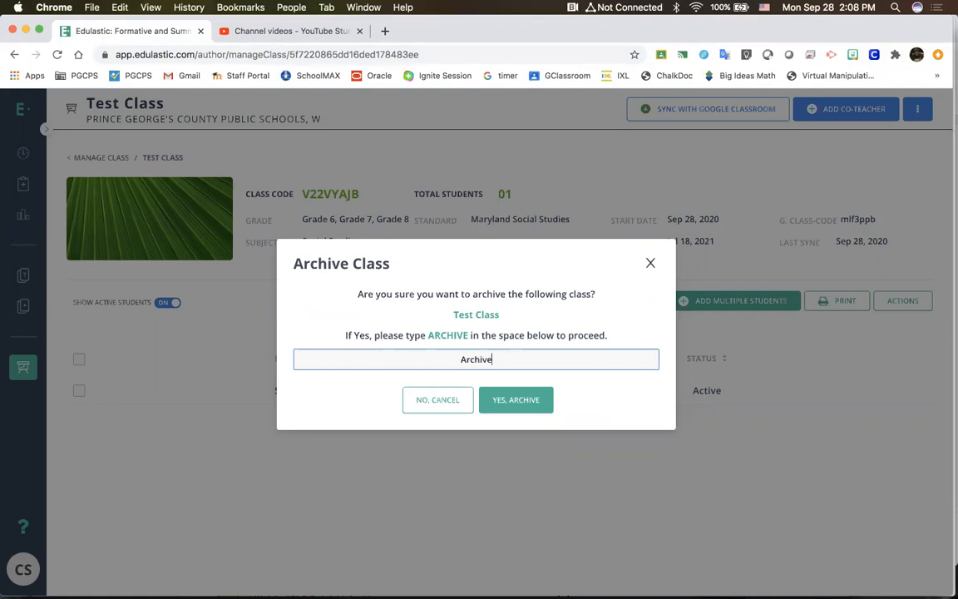
click(501, 399)
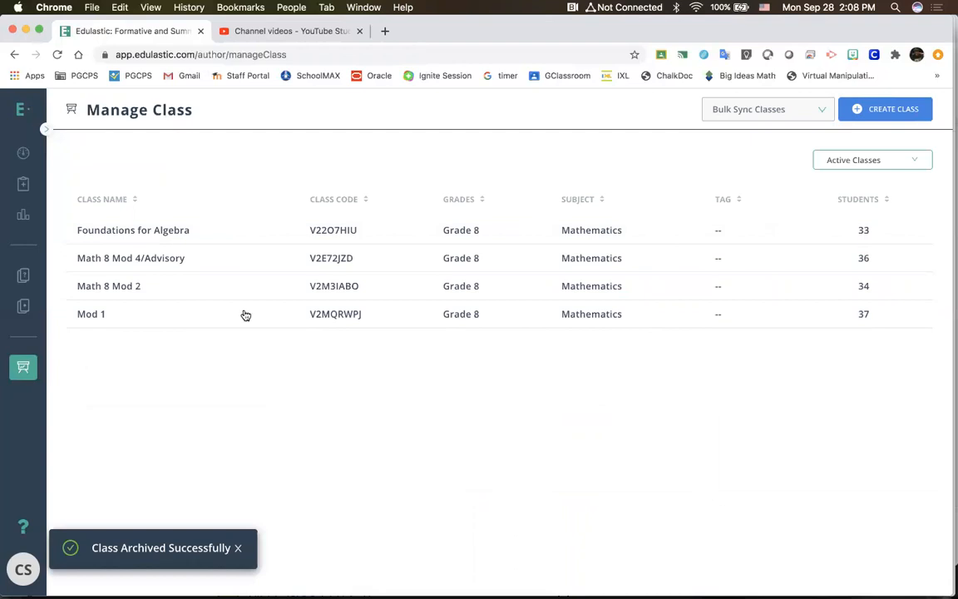
Step: Open the Assignments page to view the assigned tests by class
mouse_move(25, 164)
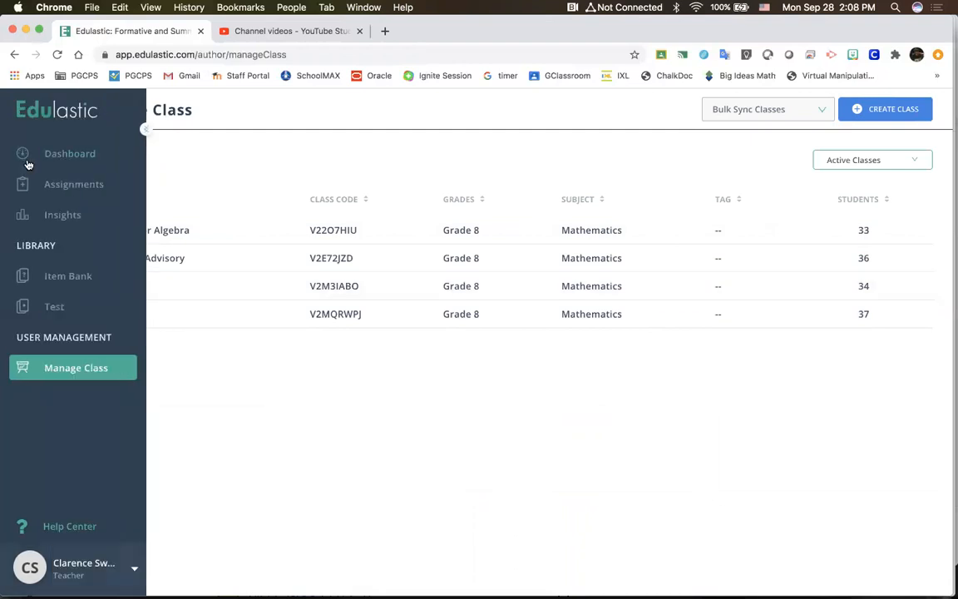
click(55, 185)
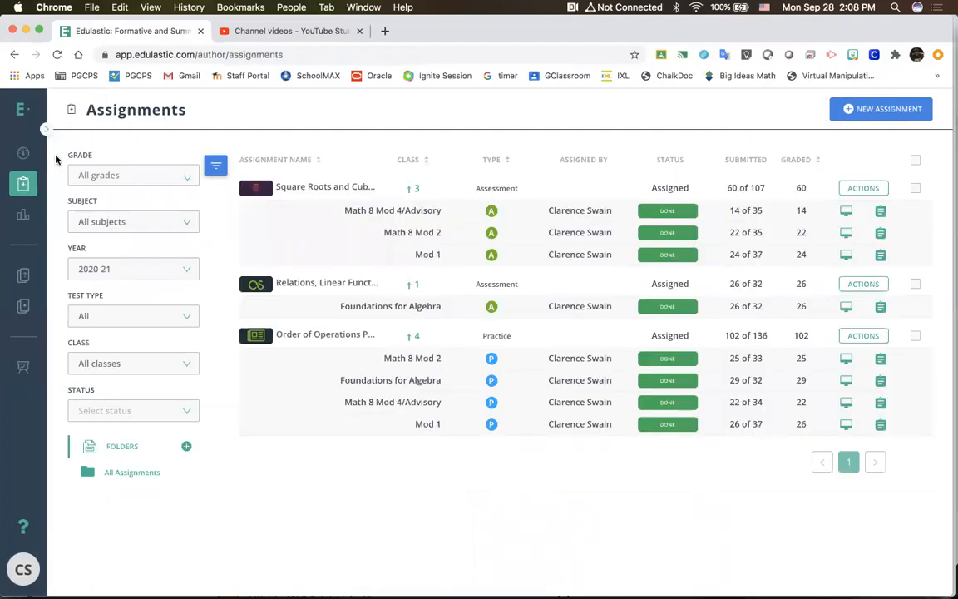
Step: From the Dashboard, open the Foundations for Algebra class's recent assignment "Relations, Linear Functions, and Slope"
click(25, 152)
scroll(511, 494, down, 1)
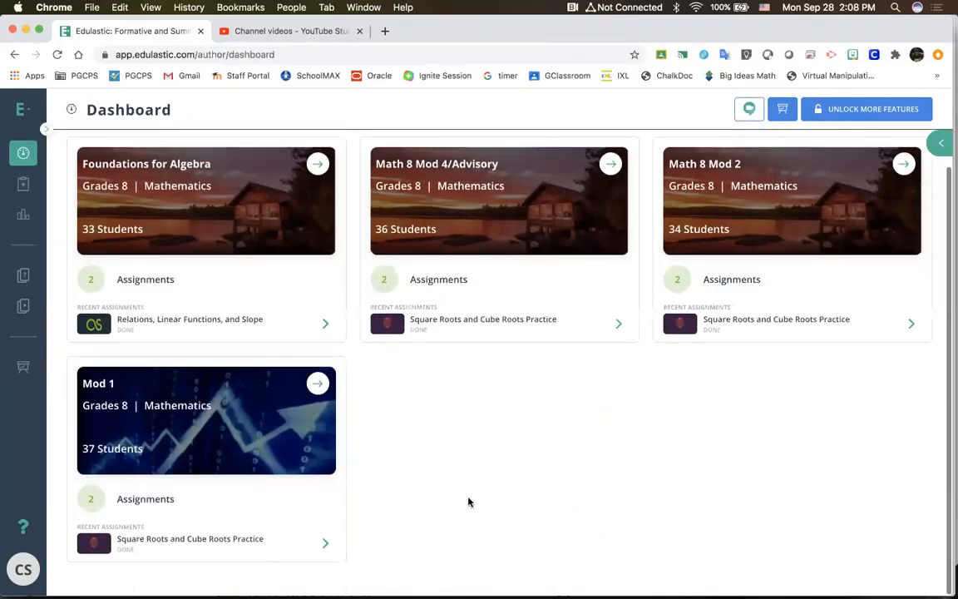
click(279, 326)
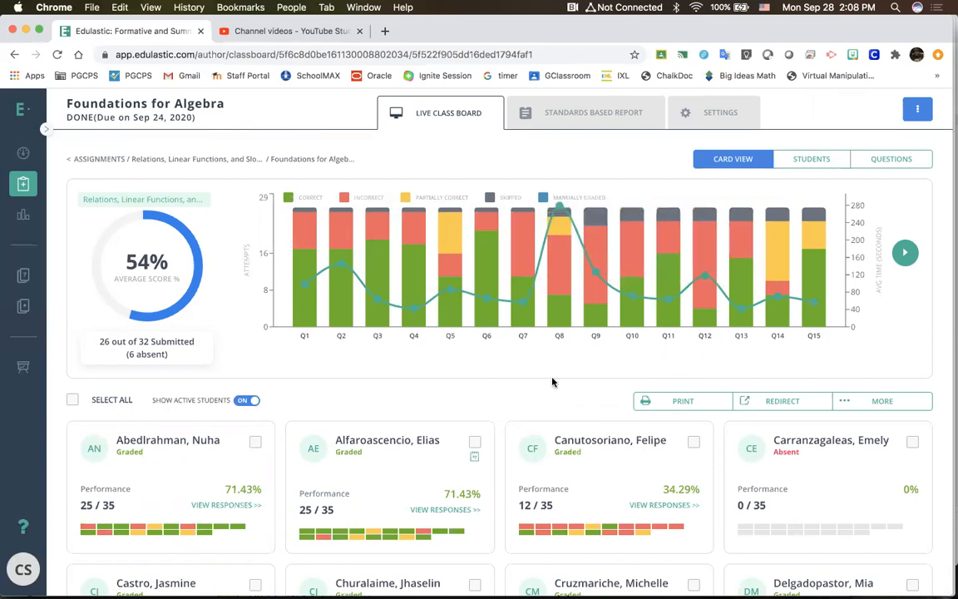
Step: Examine the class board's question performance chart through Q18, then return it to the first questions
click(905, 250)
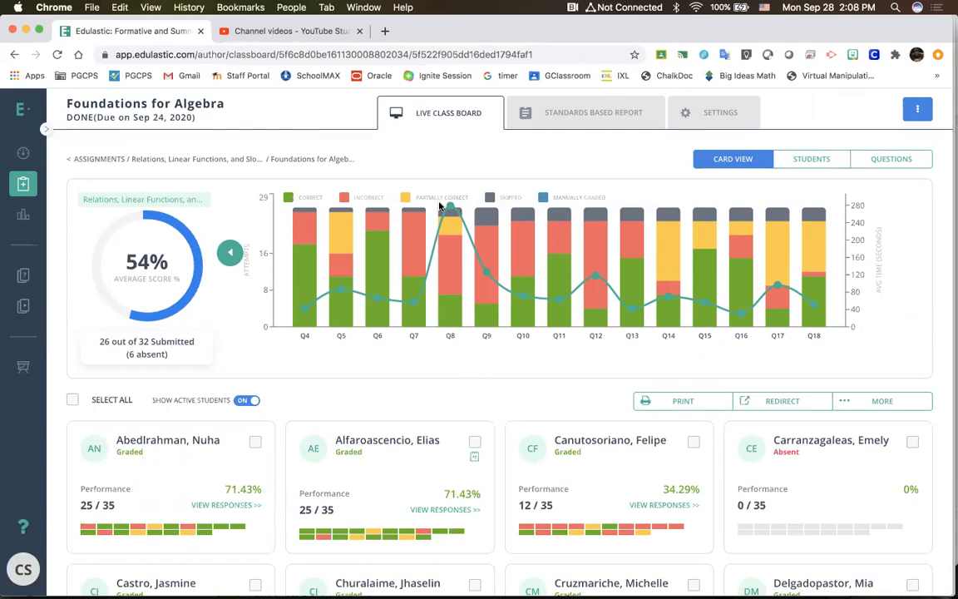
mouse_move(447, 209)
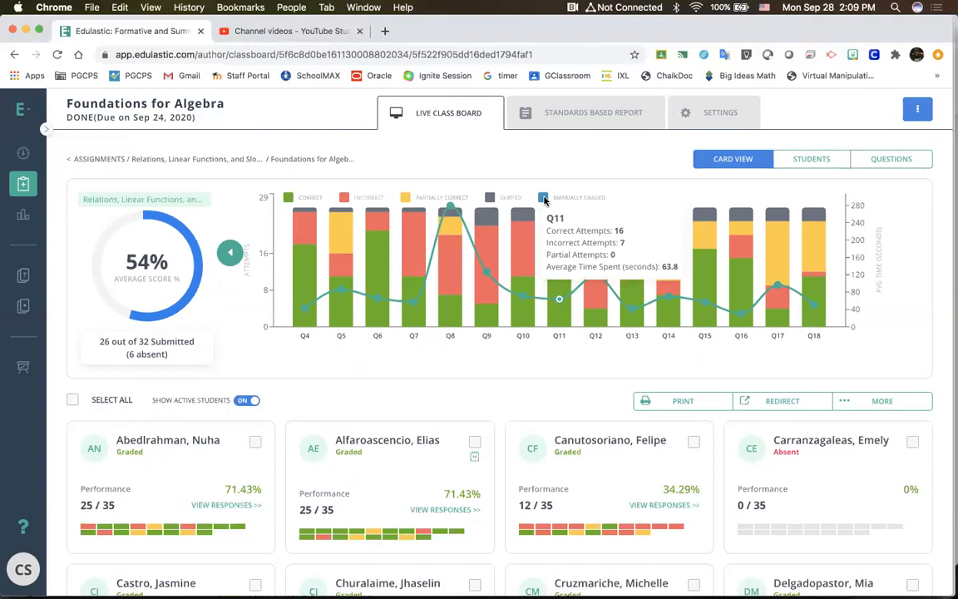
click(231, 255)
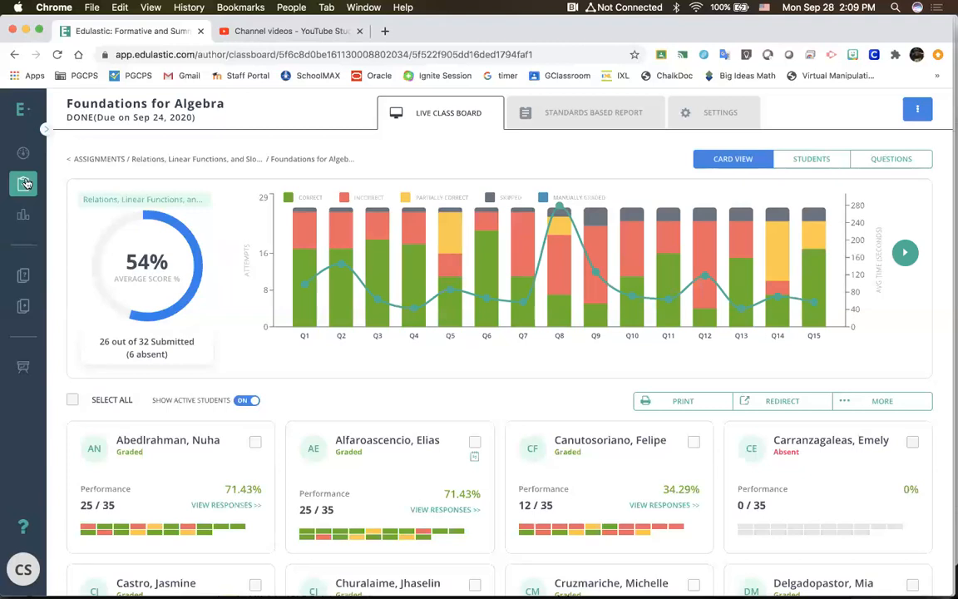
Step: Open the assignment's Standards Based Report and review the student performance list for standard 8.F.A.3
click(604, 125)
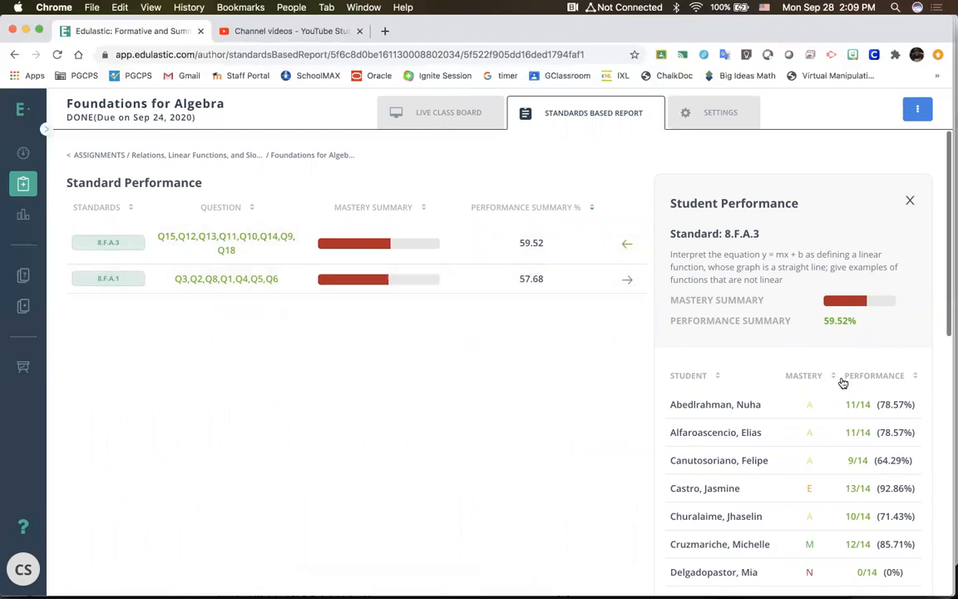
scroll(829, 453, down, 2)
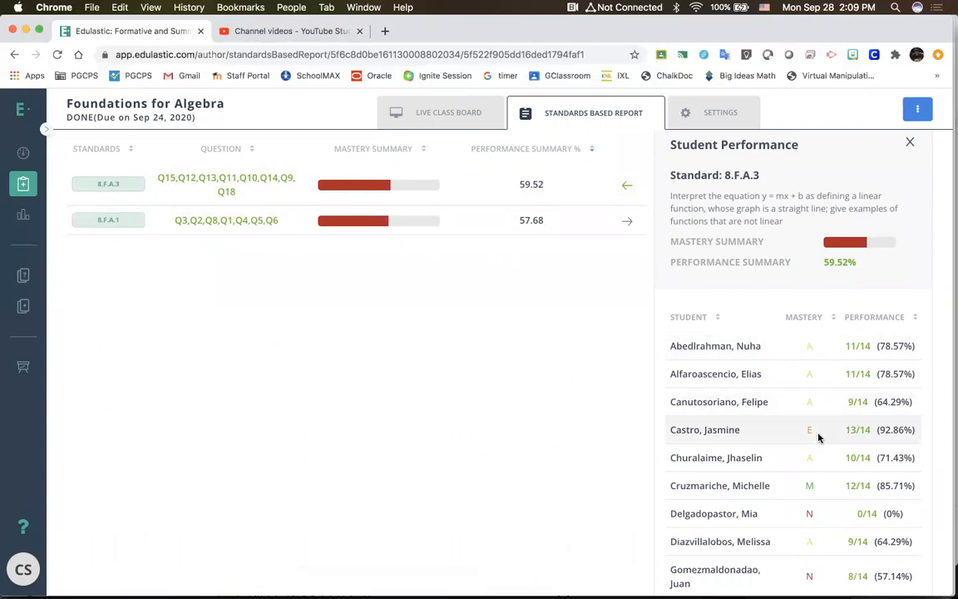
scroll(819, 438, down, 4)
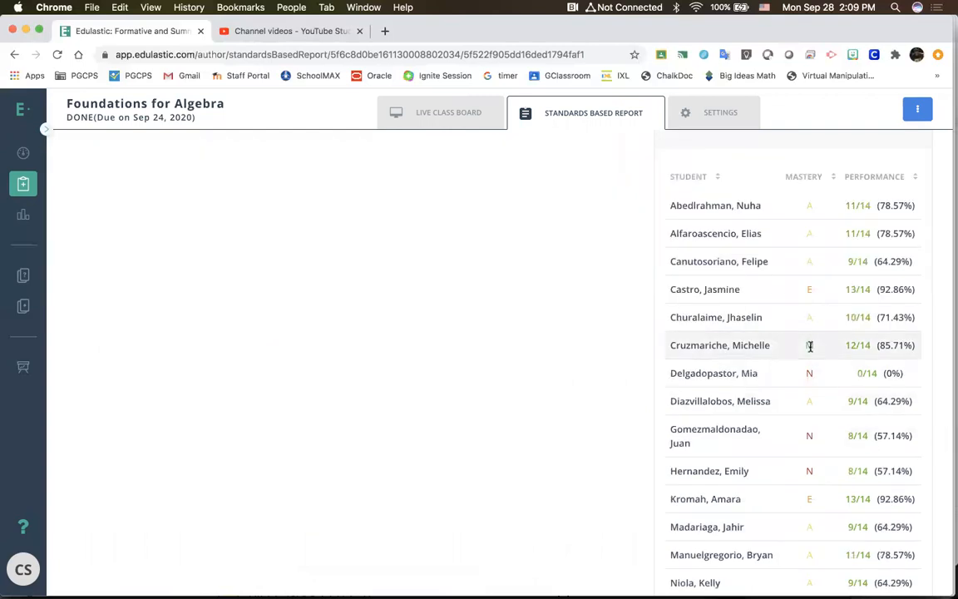
Step: Sort the 8.F.A.3 student list by mastery and look through all the students' mastery levels
click(838, 175)
click(838, 175)
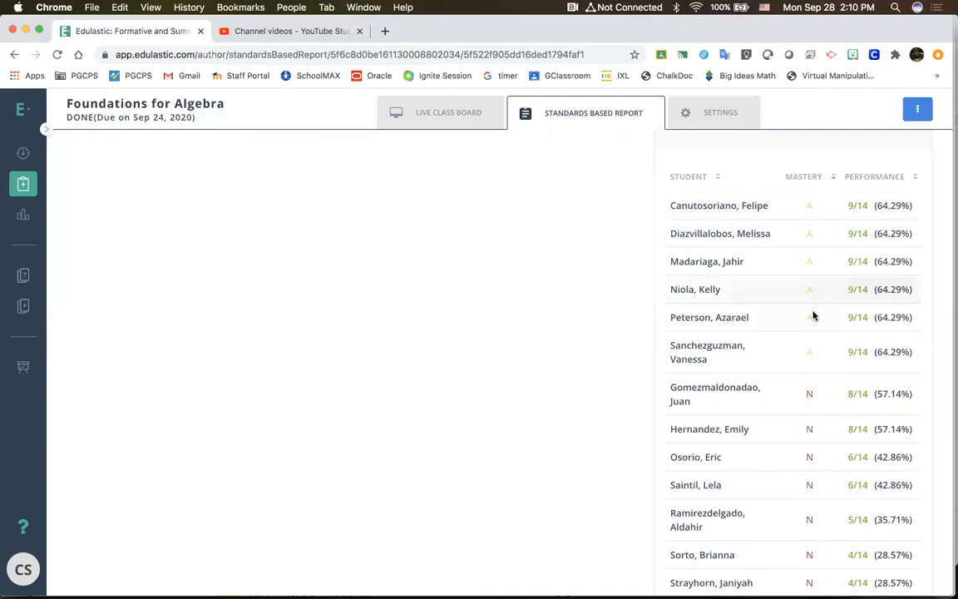
scroll(821, 364, down, 1)
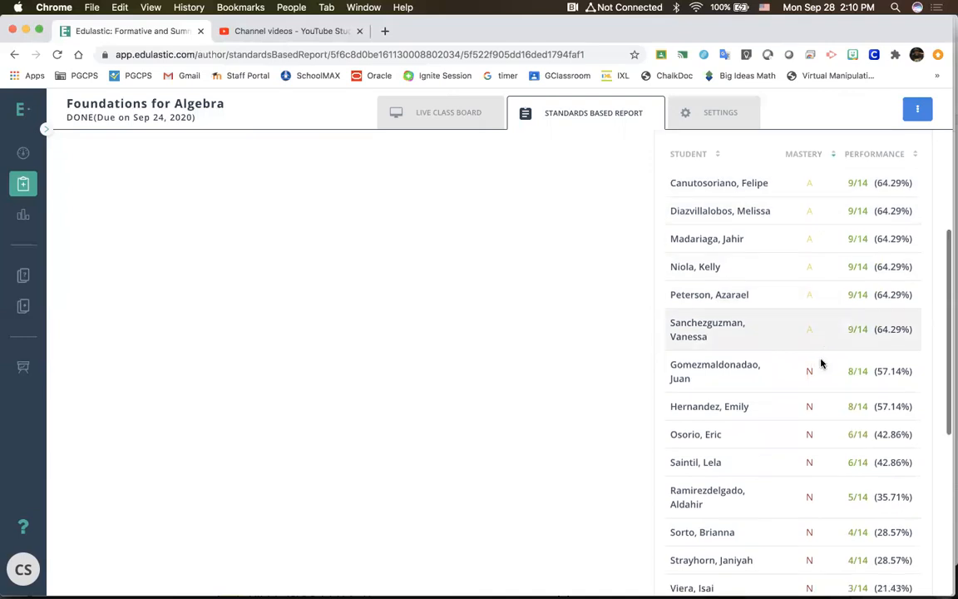
scroll(821, 363, down, 2)
scroll(818, 279, down, 1)
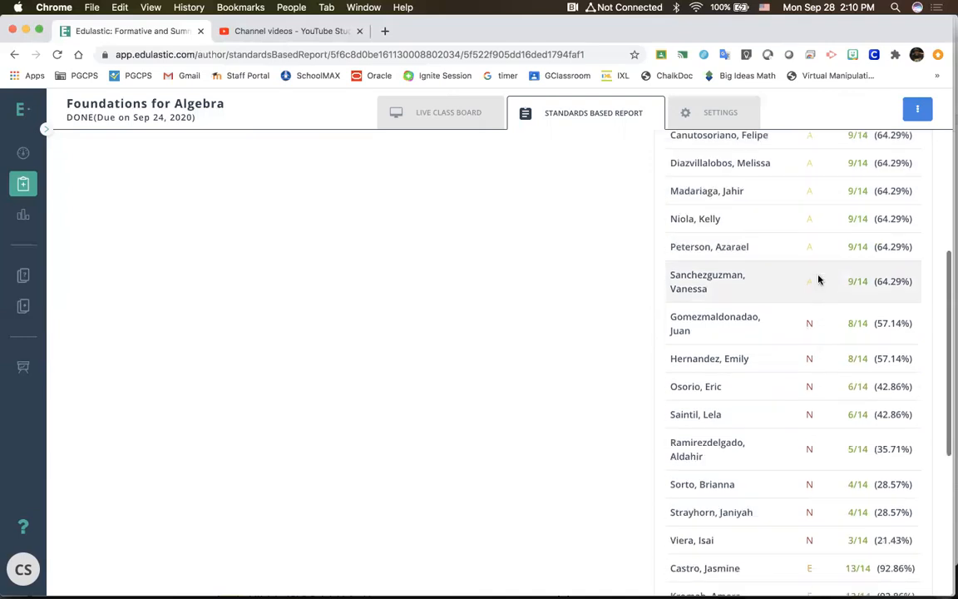
scroll(819, 280, down, 5)
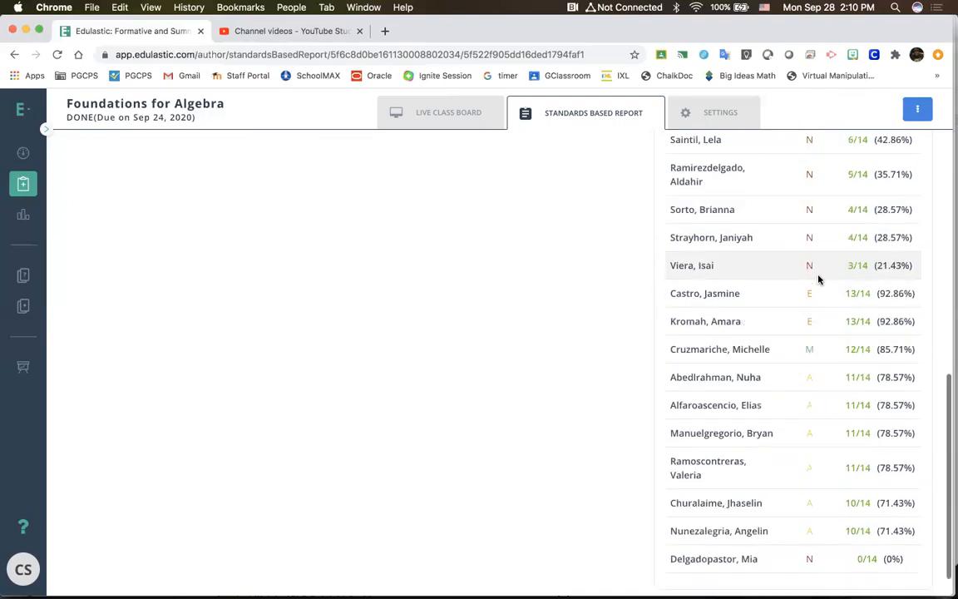
scroll(818, 280, up, 2)
scroll(823, 281, up, 4)
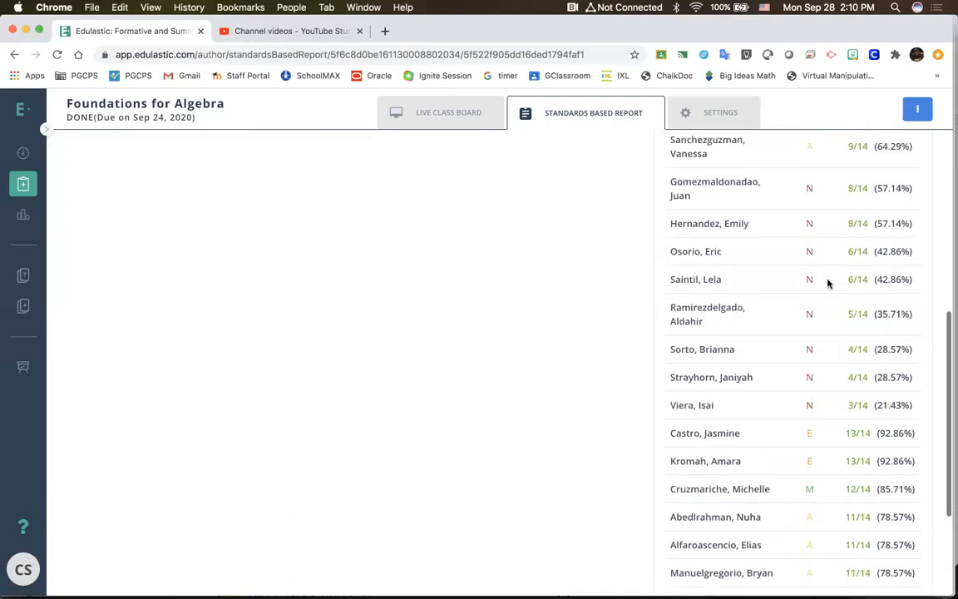
scroll(827, 282, down, 4)
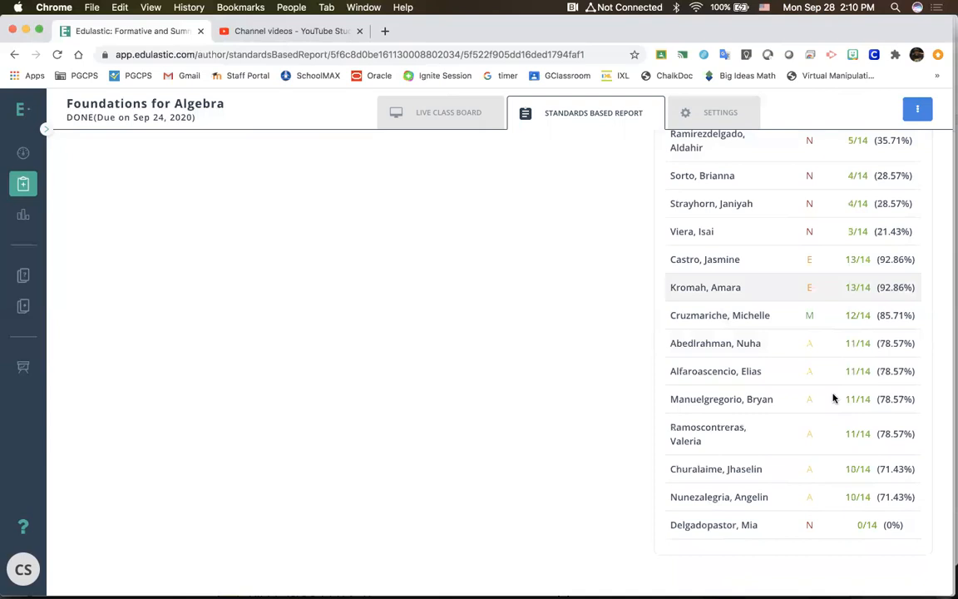
scroll(833, 398, up, 10)
scroll(833, 398, down, 10)
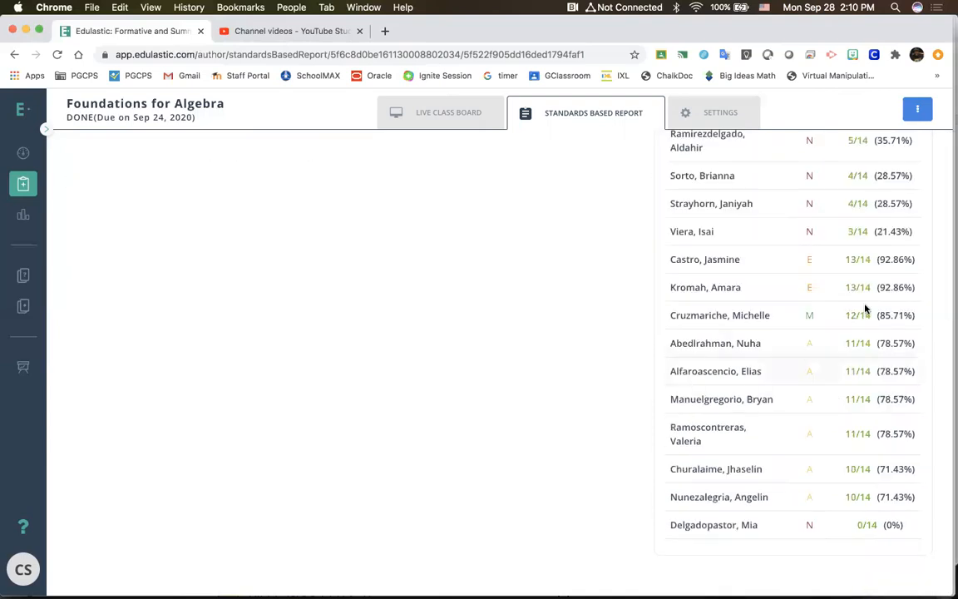
scroll(864, 306, up, 10)
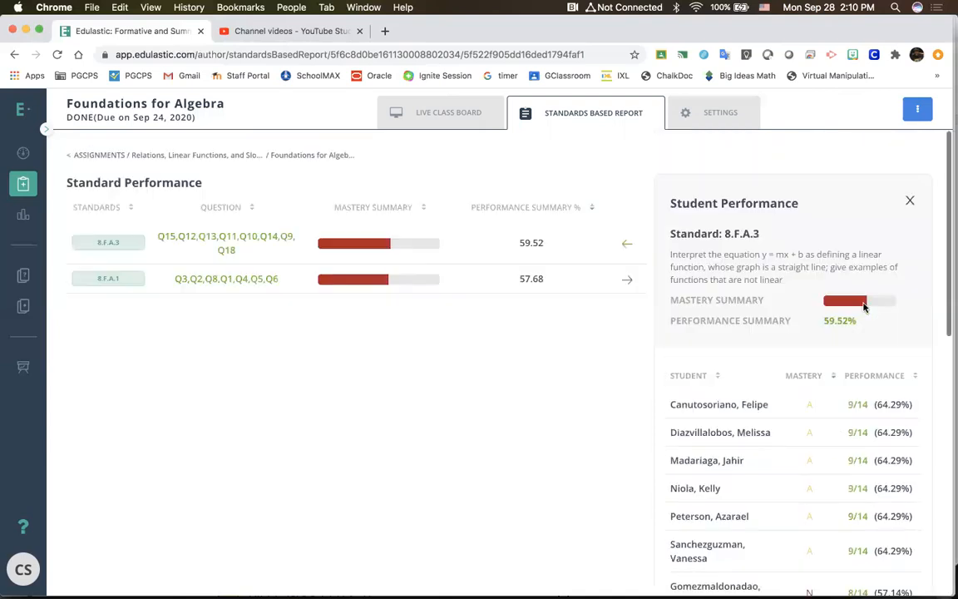
Step: Clear the mastery sorting, sort the 8.F.A.3 students by performance from lowest to highest, and review the list
click(834, 375)
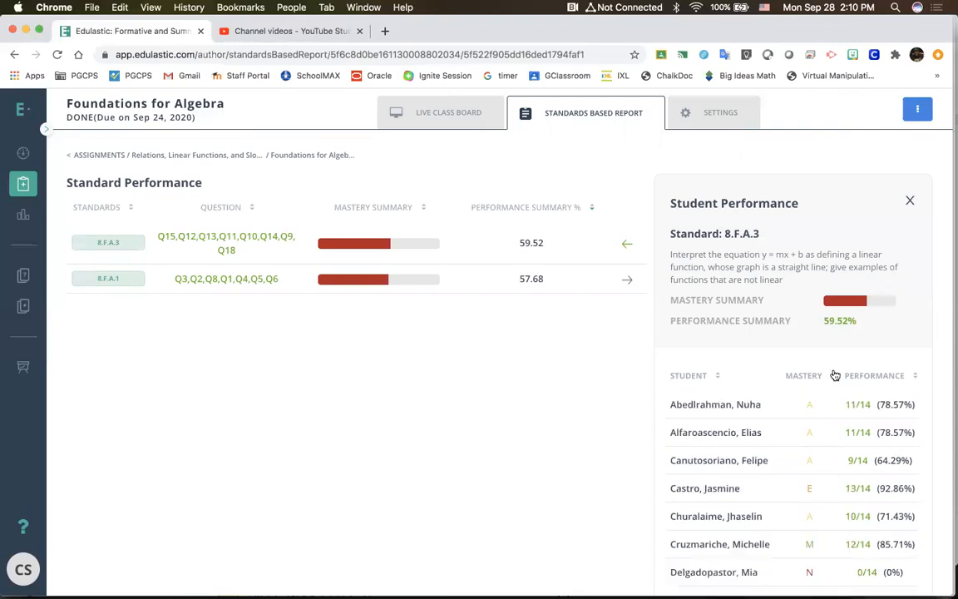
click(915, 377)
click(915, 377)
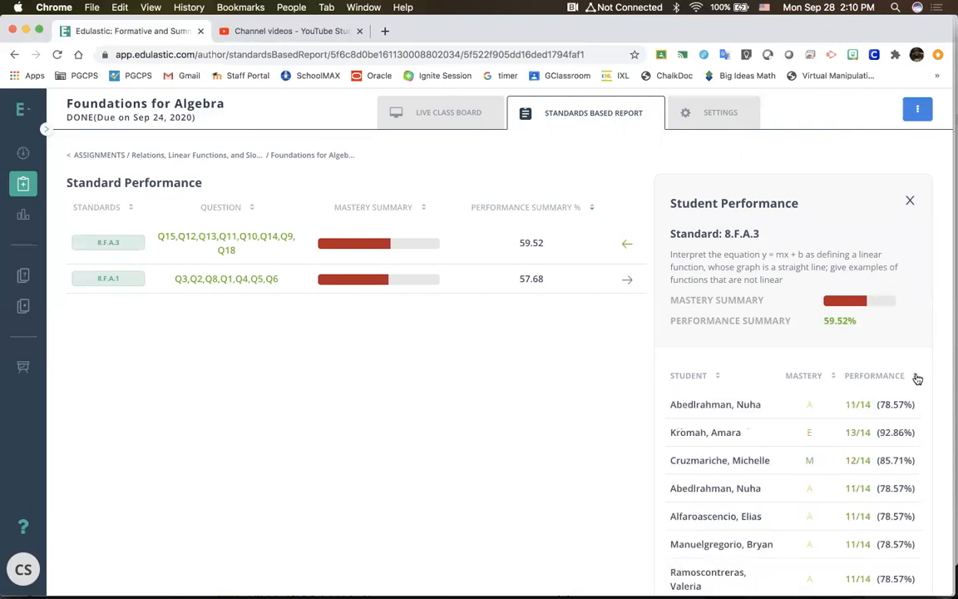
click(915, 377)
click(915, 377)
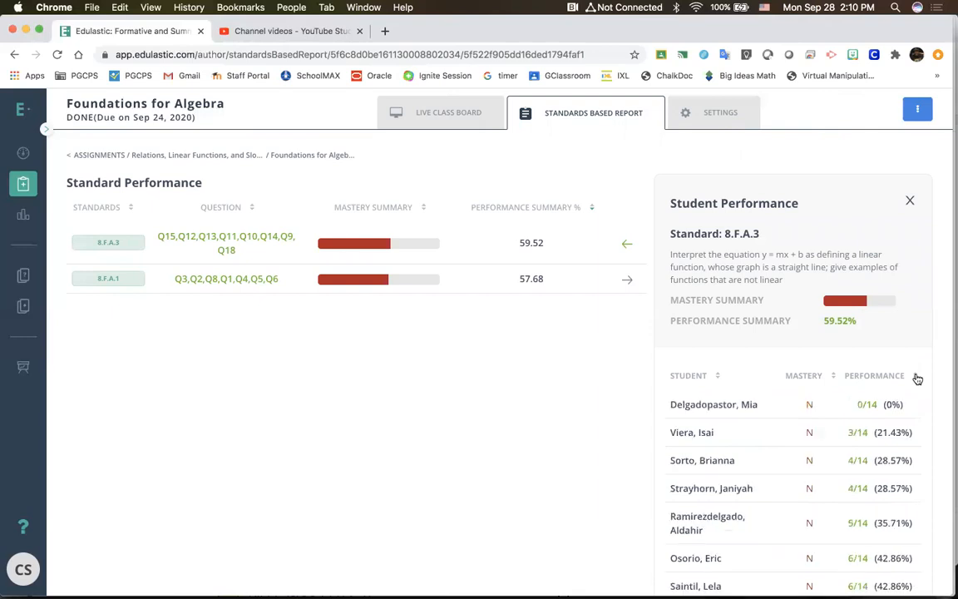
scroll(807, 427, down, 5)
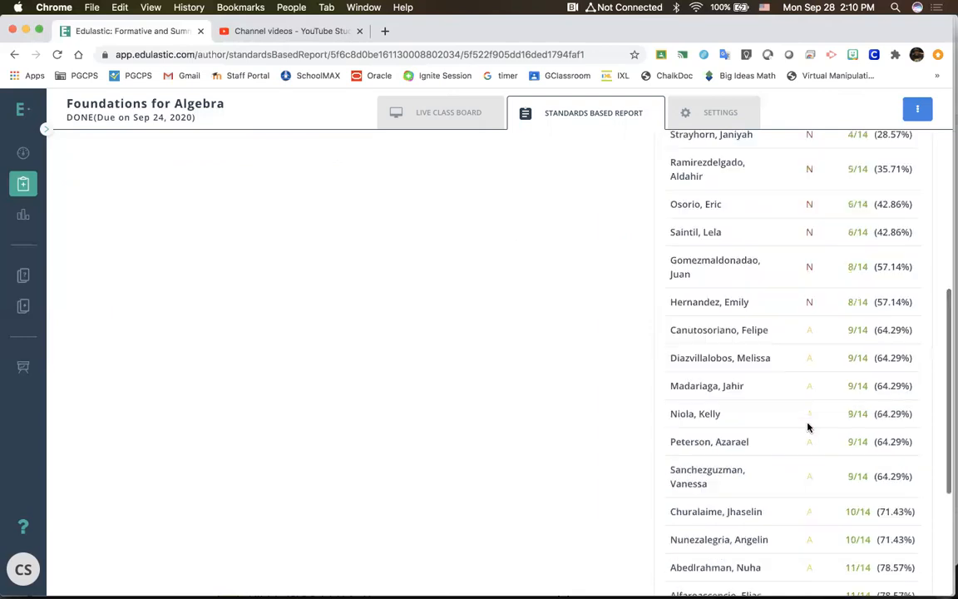
scroll(806, 427, down, 3)
scroll(807, 427, up, 2)
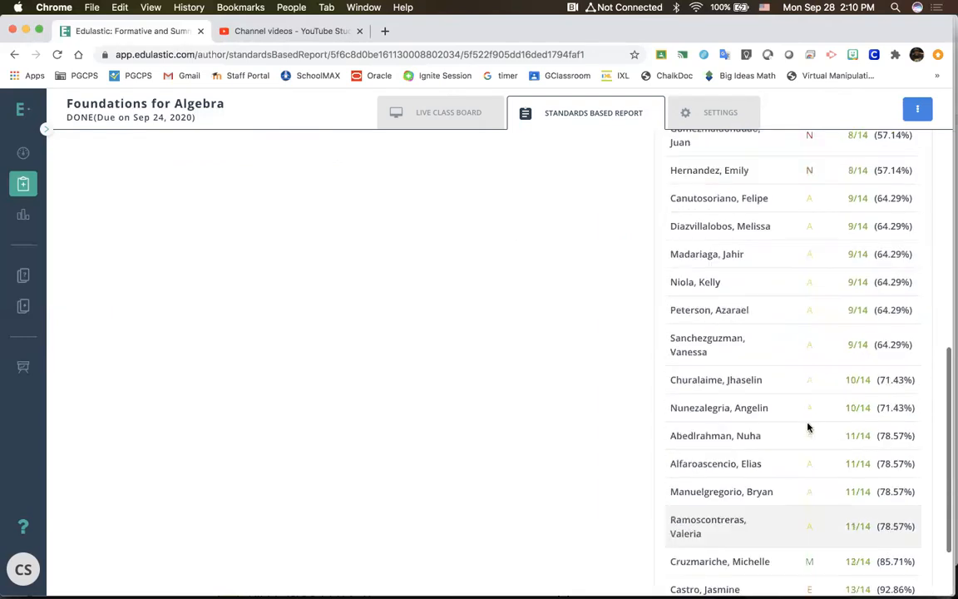
scroll(905, 354, up, 2)
scroll(935, 403, up, 1)
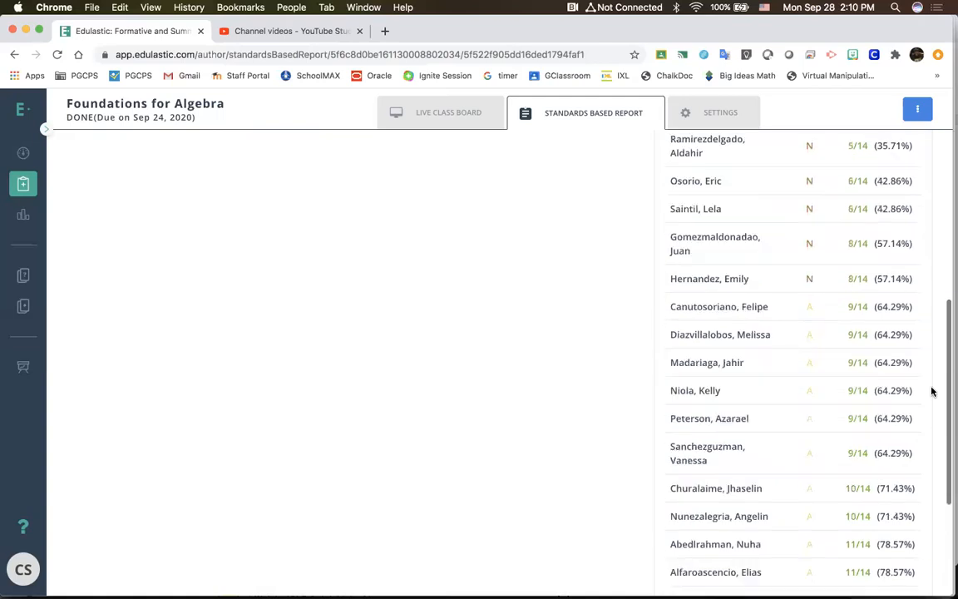
scroll(881, 196, up, 3)
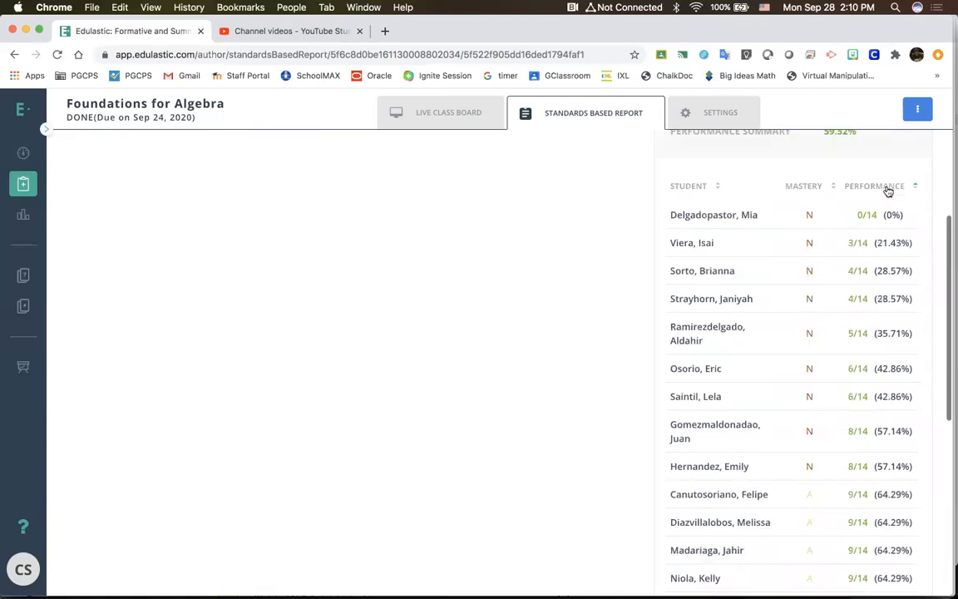
Step: Reverse the performance sorting to highest first and examine the 8.F.A.3 students' scores down to the lowest
click(914, 186)
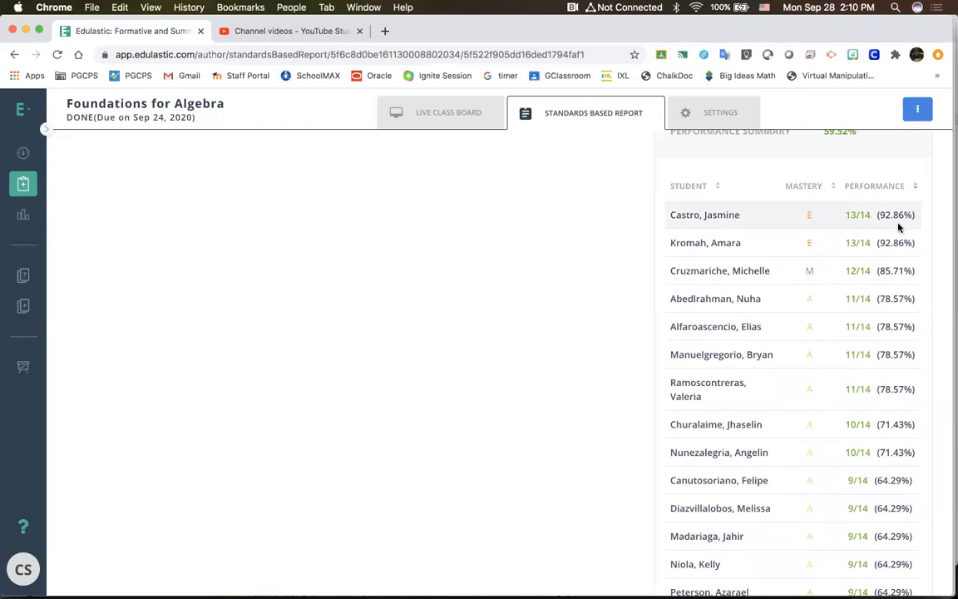
scroll(884, 189, down, 1)
scroll(886, 214, down, 1)
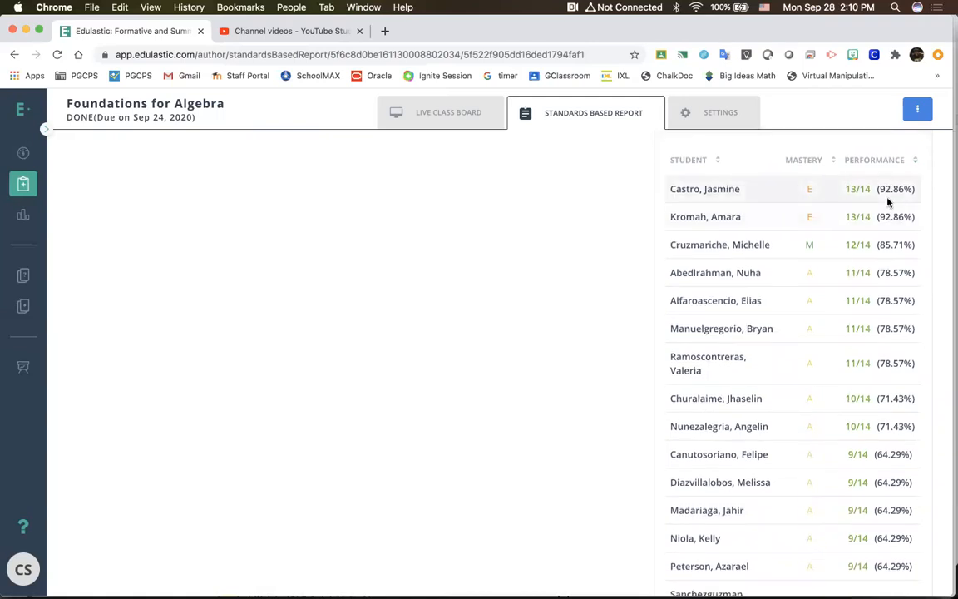
scroll(887, 198, down, 3)
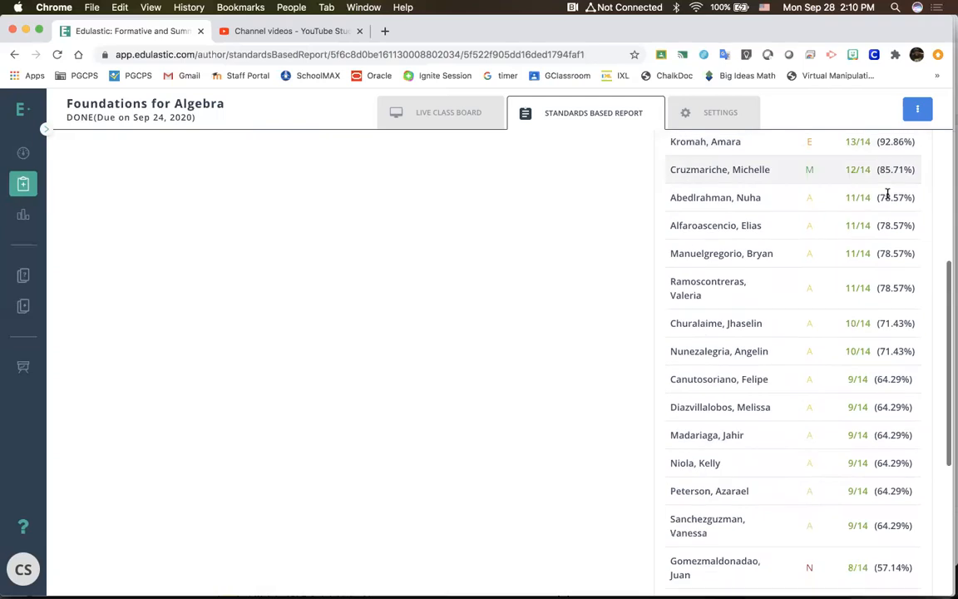
scroll(890, 249, down, 1)
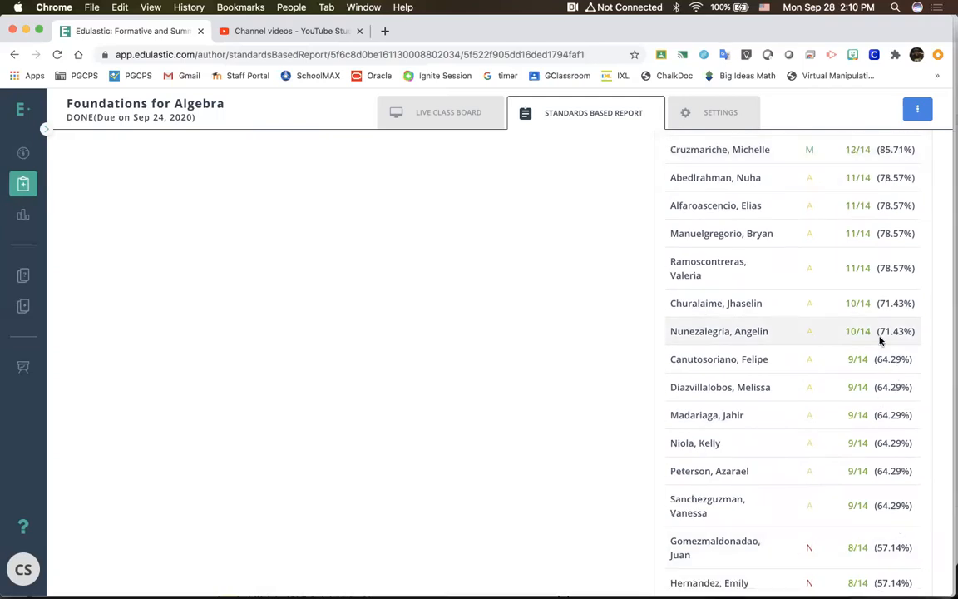
scroll(880, 337, up, 6)
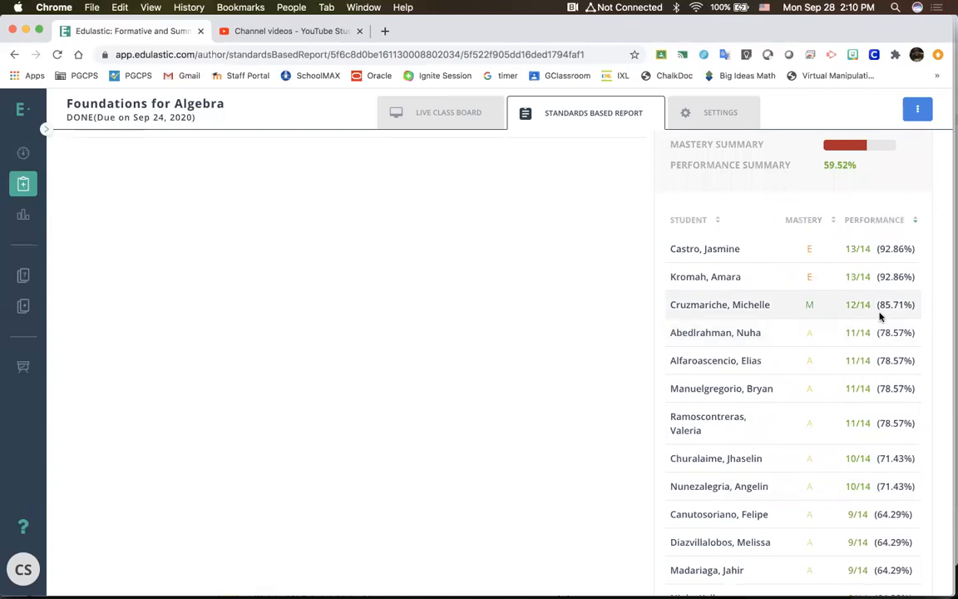
scroll(880, 316, down, 3)
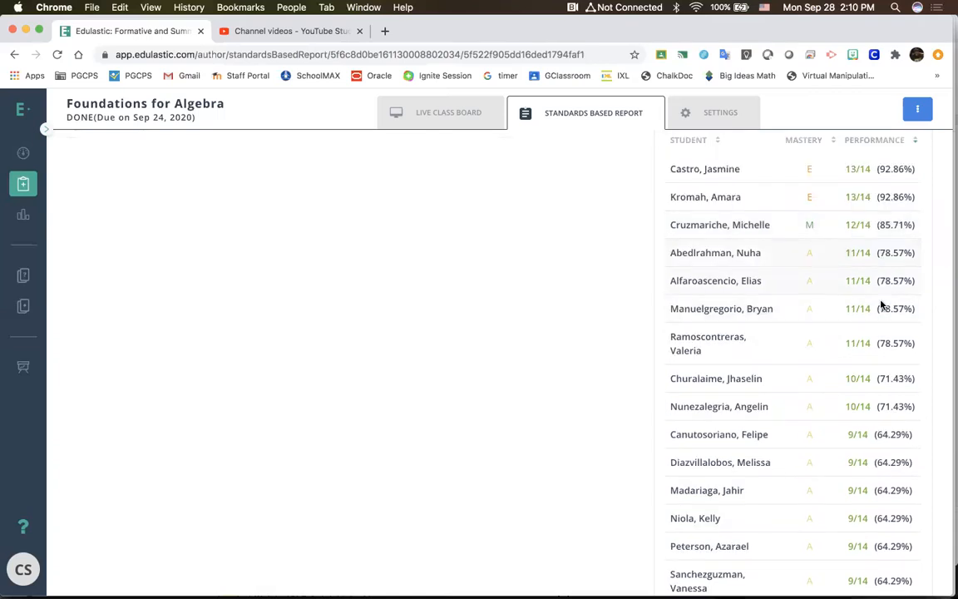
scroll(885, 547, down, 5)
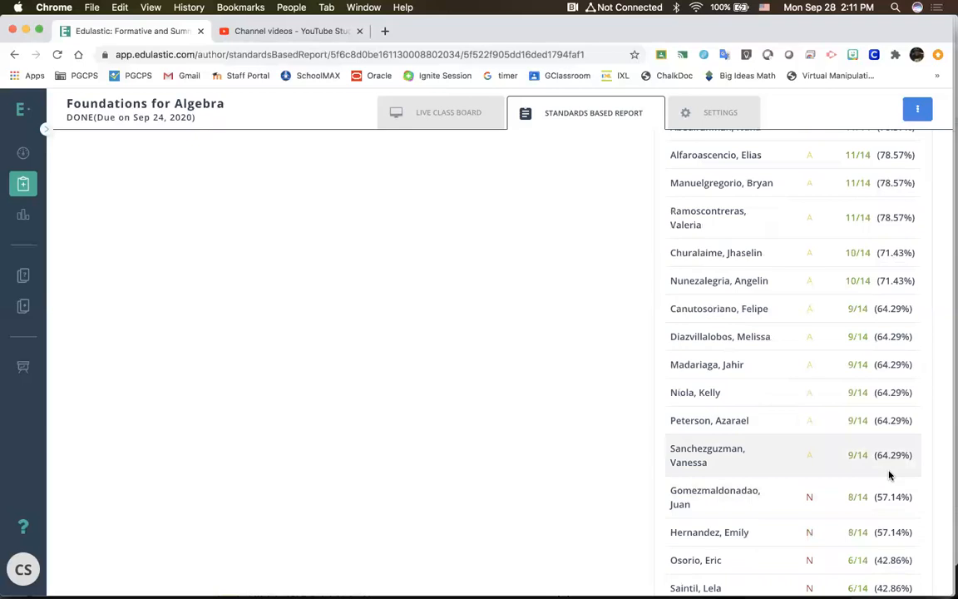
scroll(889, 465, down, 3)
scroll(888, 455, down, 5)
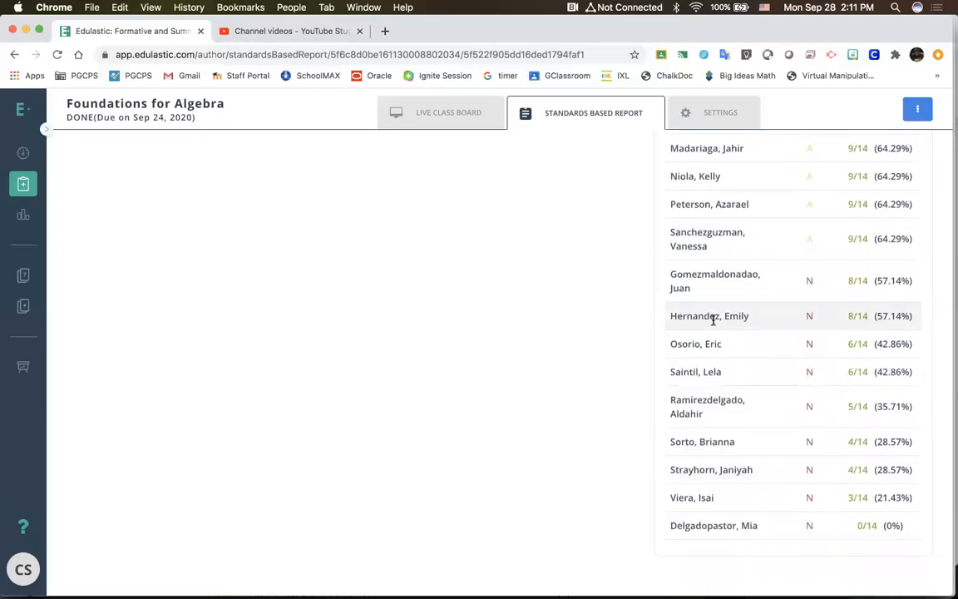
scroll(456, 342, up, 10)
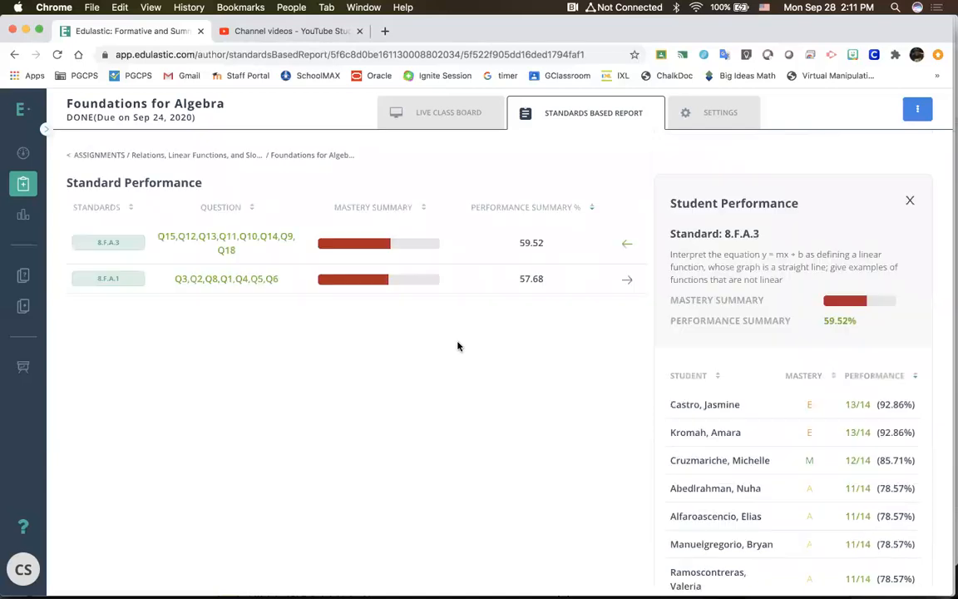
Step: Close the 8.F.A.3 student details, view student performance for standard 8.F.A.1, and switch back to 8.F.A.3
click(626, 244)
click(904, 240)
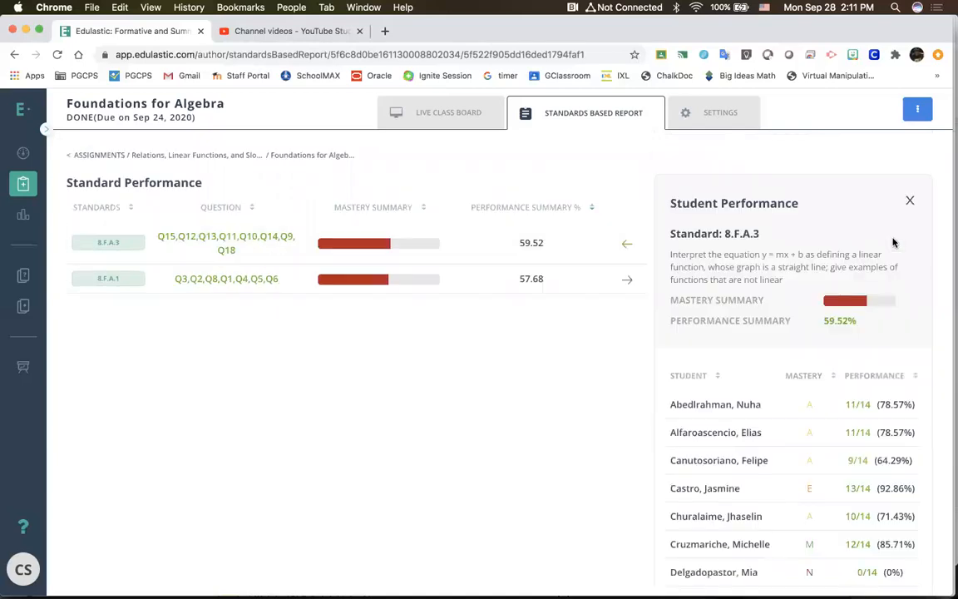
click(910, 201)
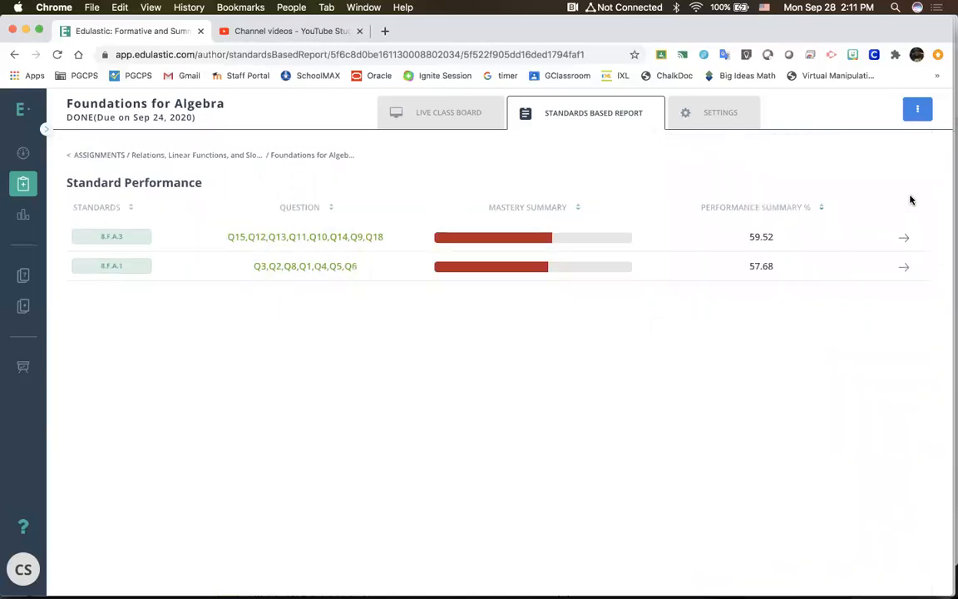
click(904, 267)
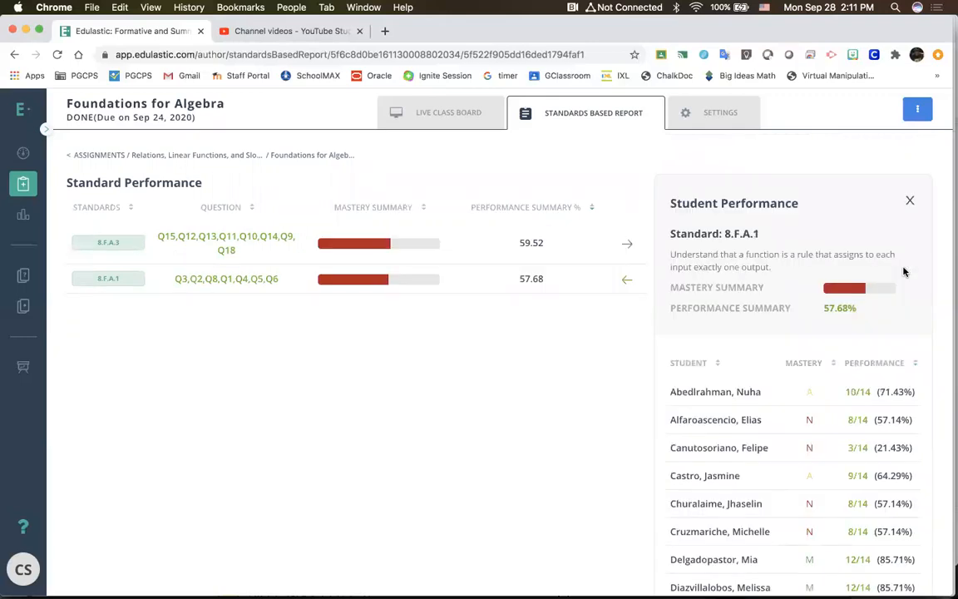
click(526, 242)
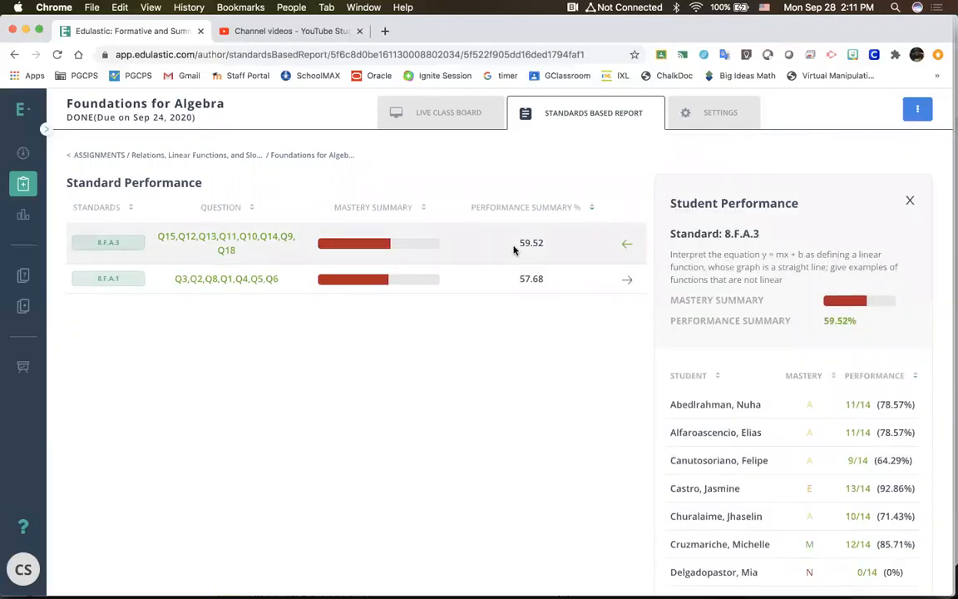
Step: Switch the student performance details from standard 8.F.A.3 to standard 8.F.A.1
click(519, 279)
click(500, 225)
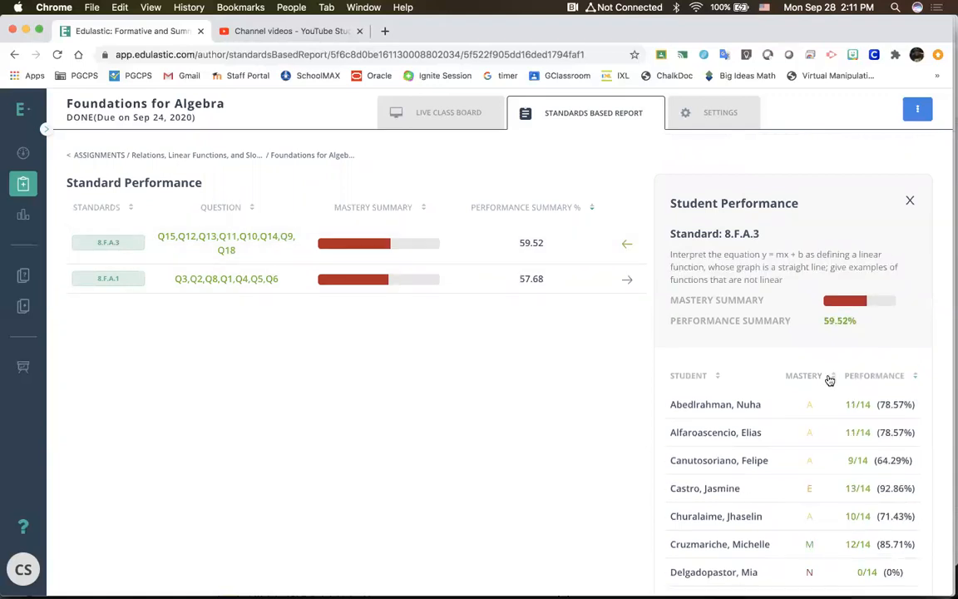
click(560, 283)
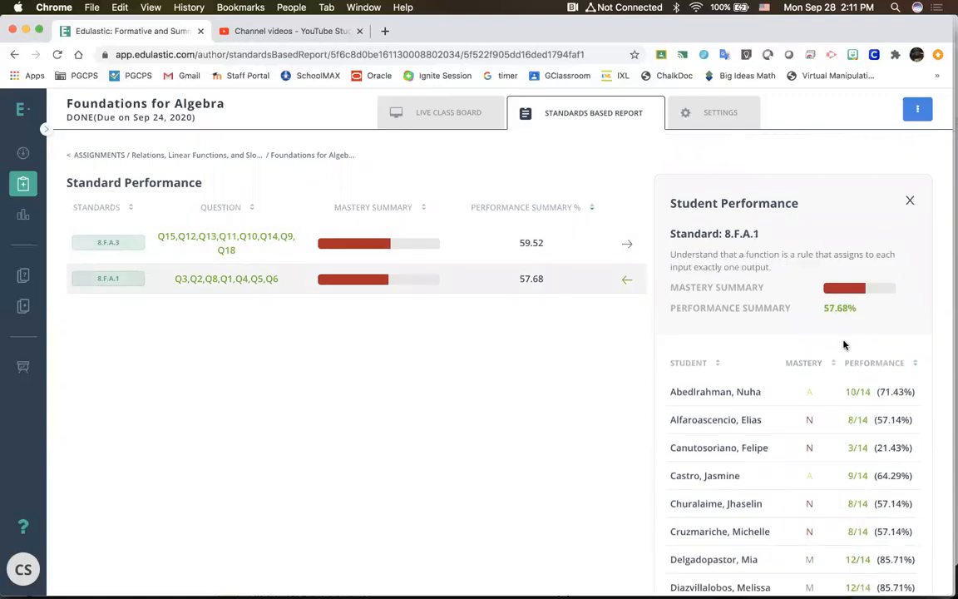
Step: Sort the 8.F.A.1 students by performance in ascending order, look through the whole list, and close the student details
click(915, 363)
click(914, 362)
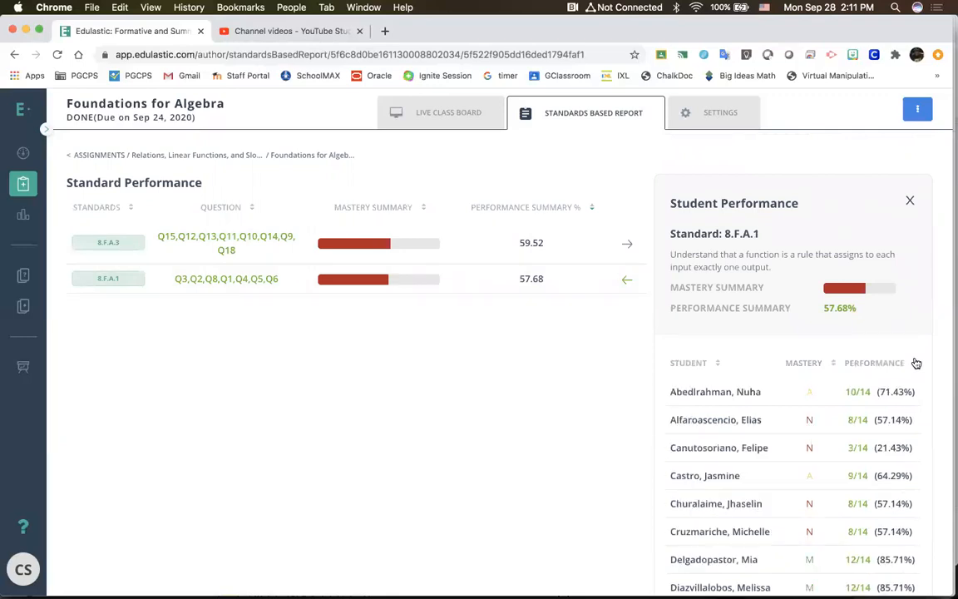
click(914, 362)
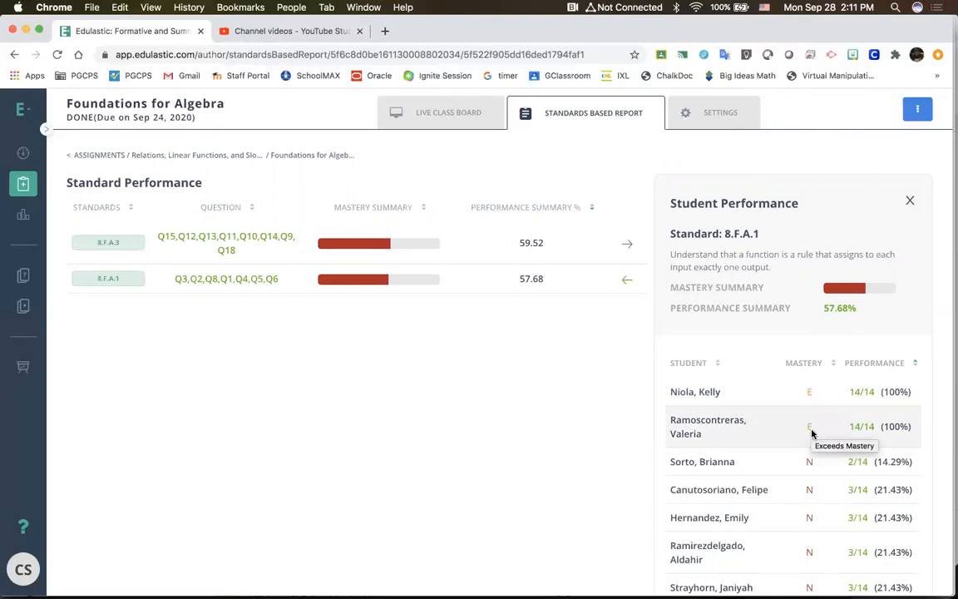
scroll(811, 433, down, 10)
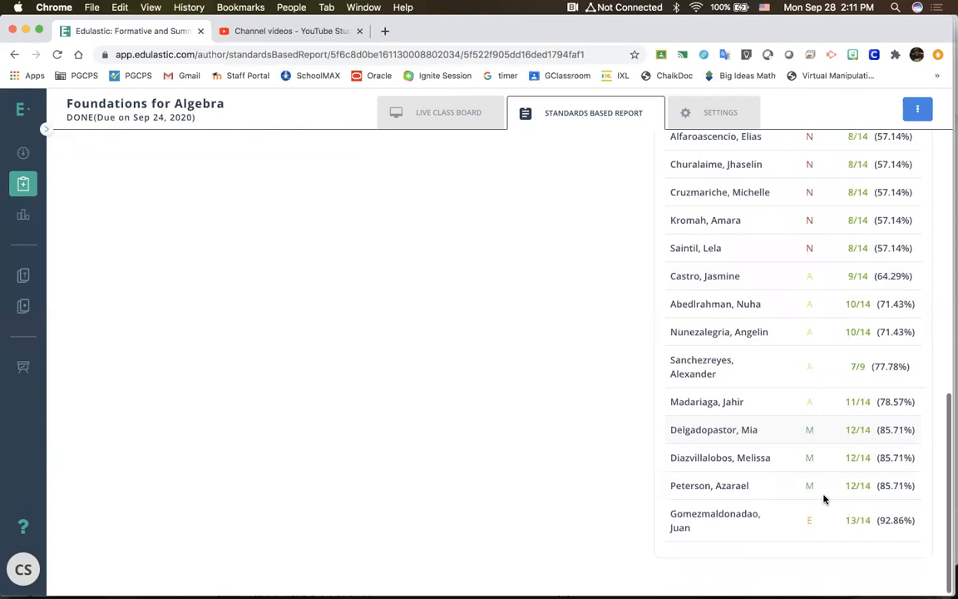
scroll(823, 523, up, 10)
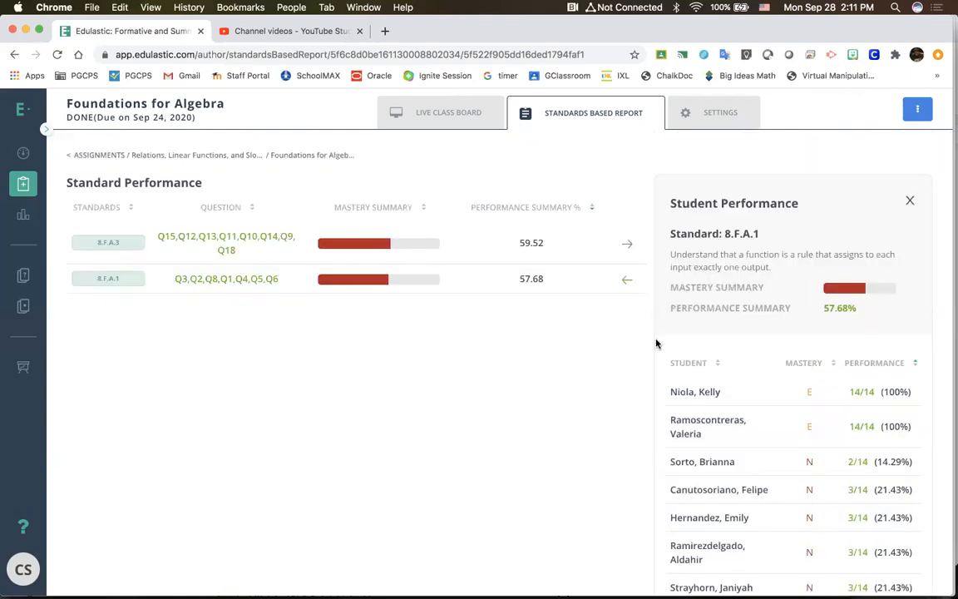
click(910, 202)
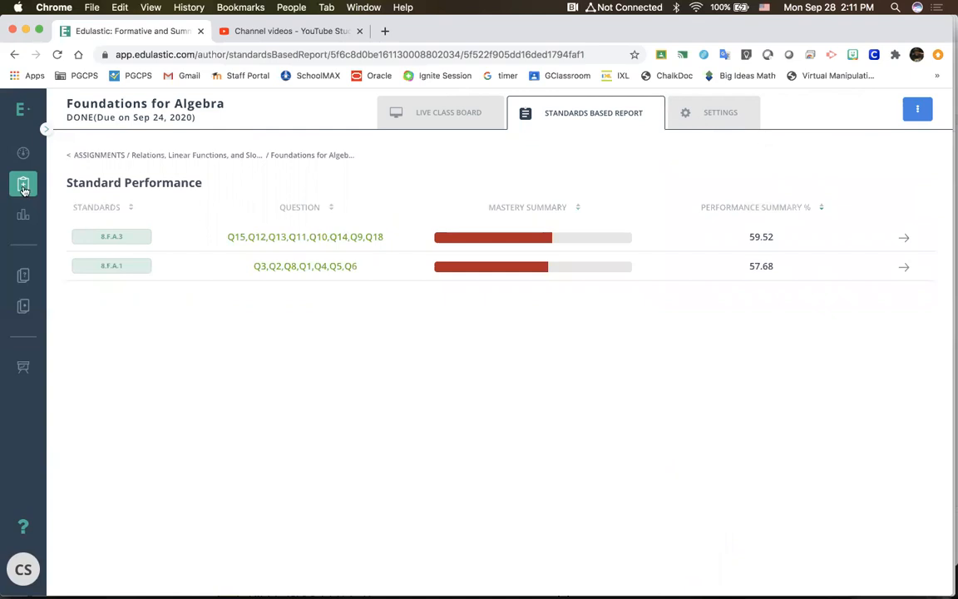
Step: Open the test library, remove the Other grade and Other Subjects filters, and show only the tests authored by me
click(24, 305)
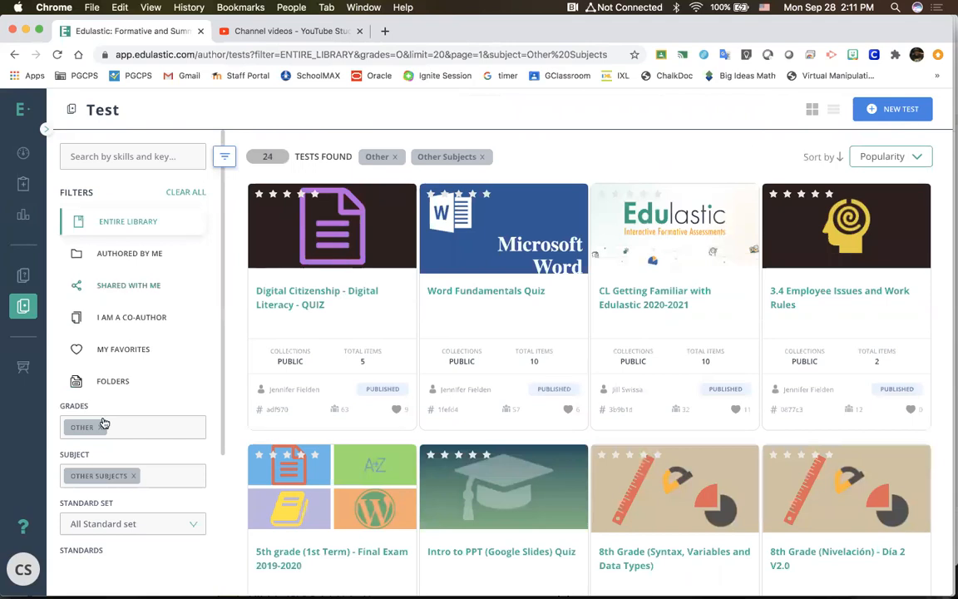
click(102, 427)
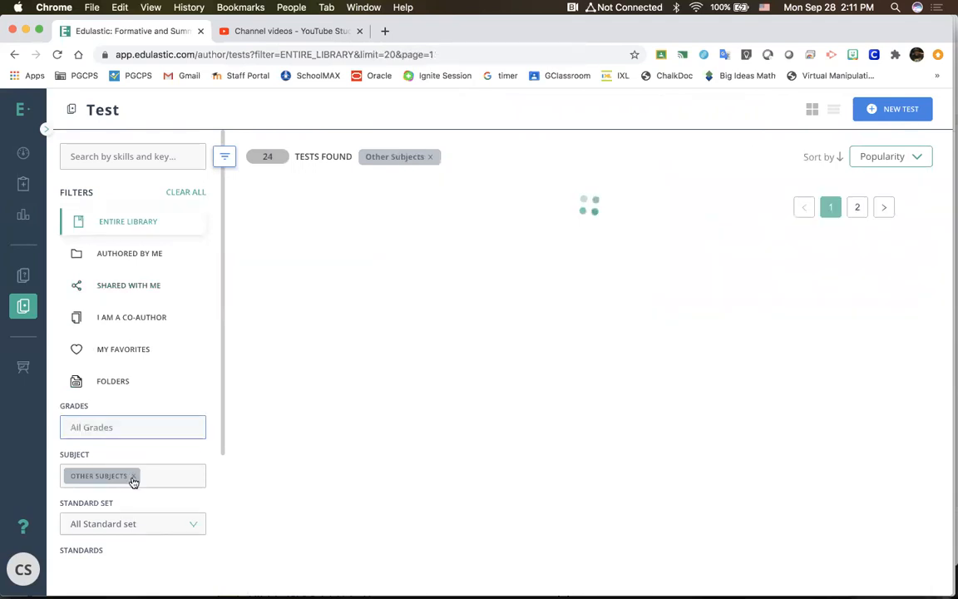
click(133, 476)
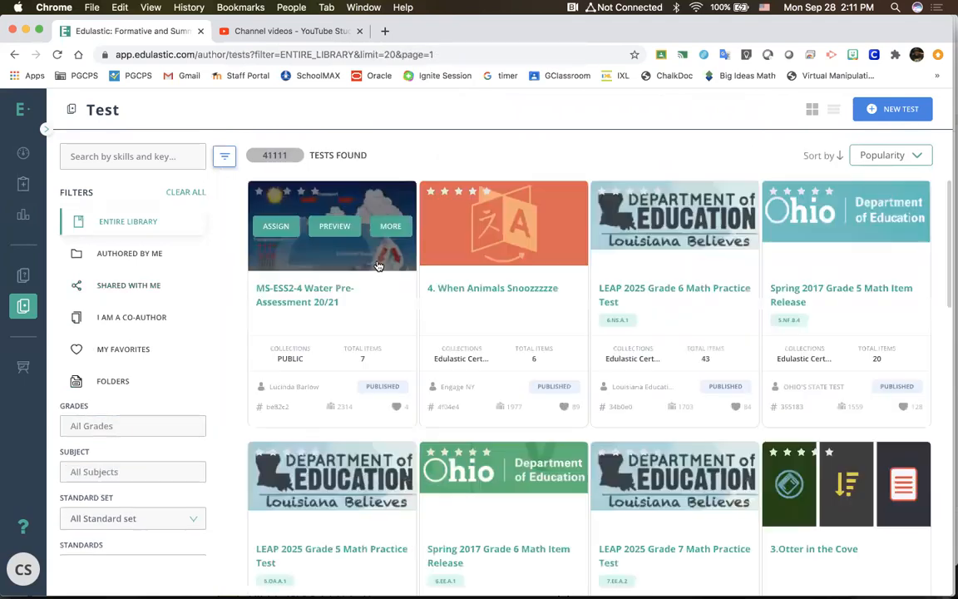
click(129, 256)
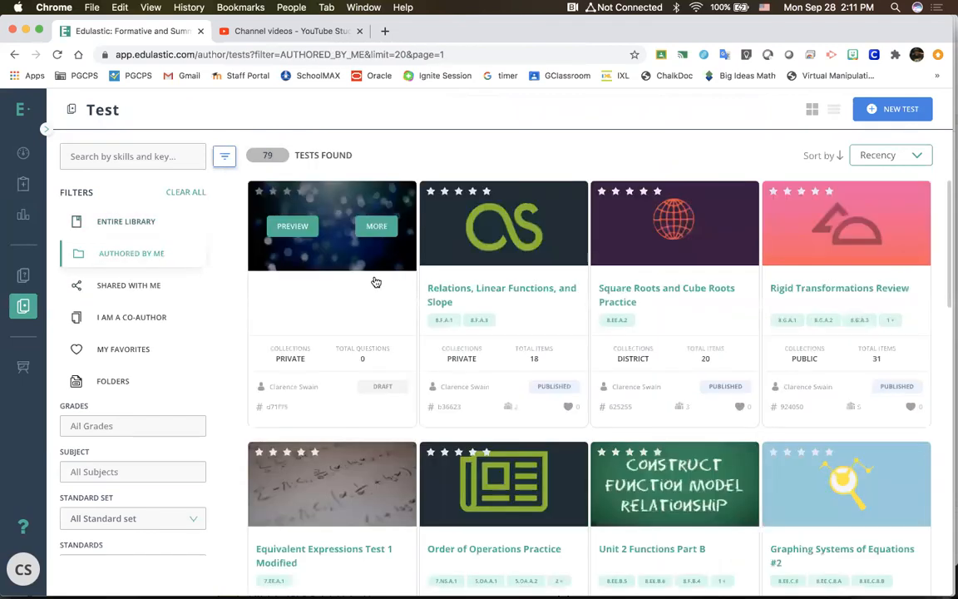
click(333, 241)
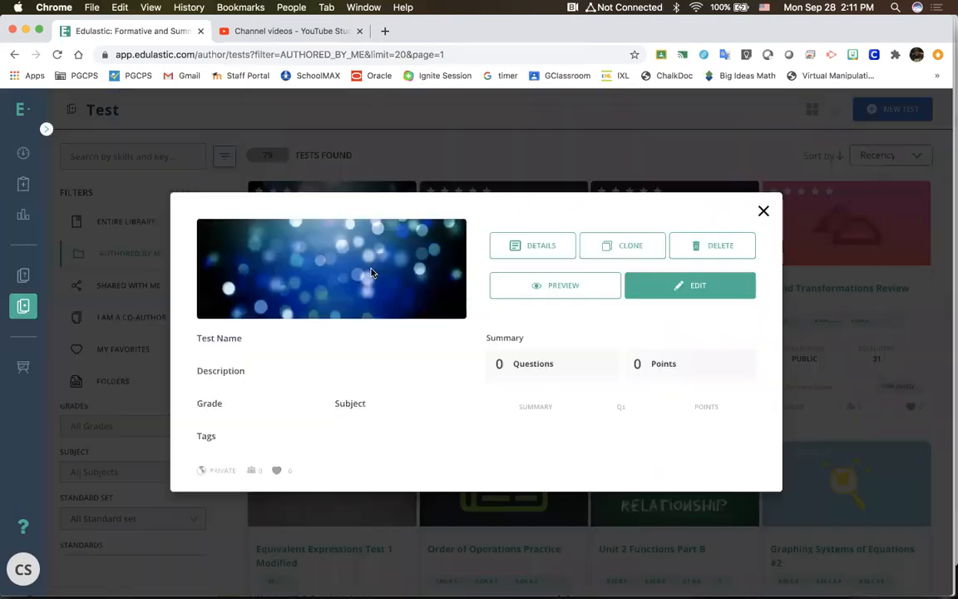
click(736, 249)
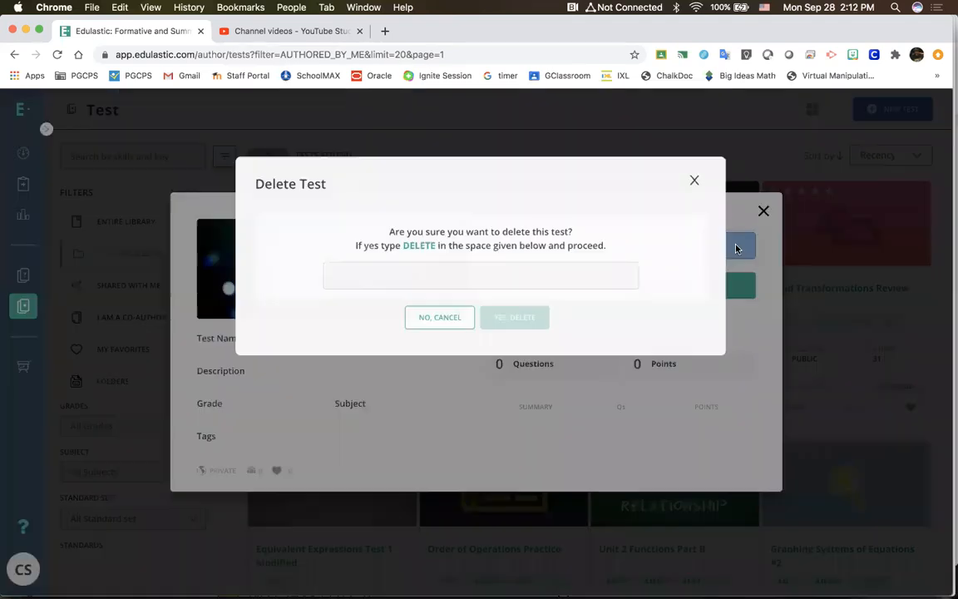
click(692, 179)
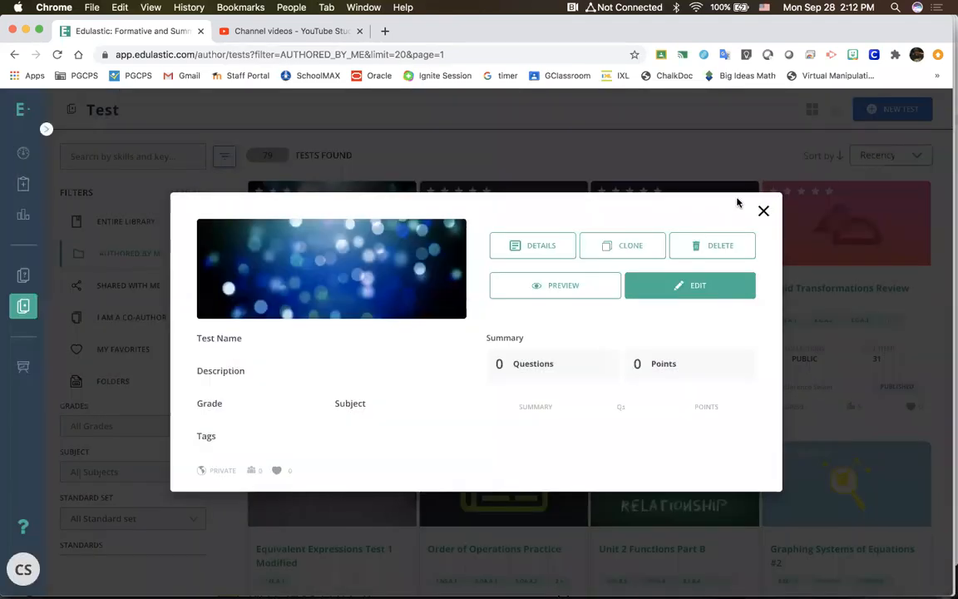
click(764, 210)
Step: Preview the Relations, Linear Functions, and Slope test as a student sees it, and exit the preview
click(511, 237)
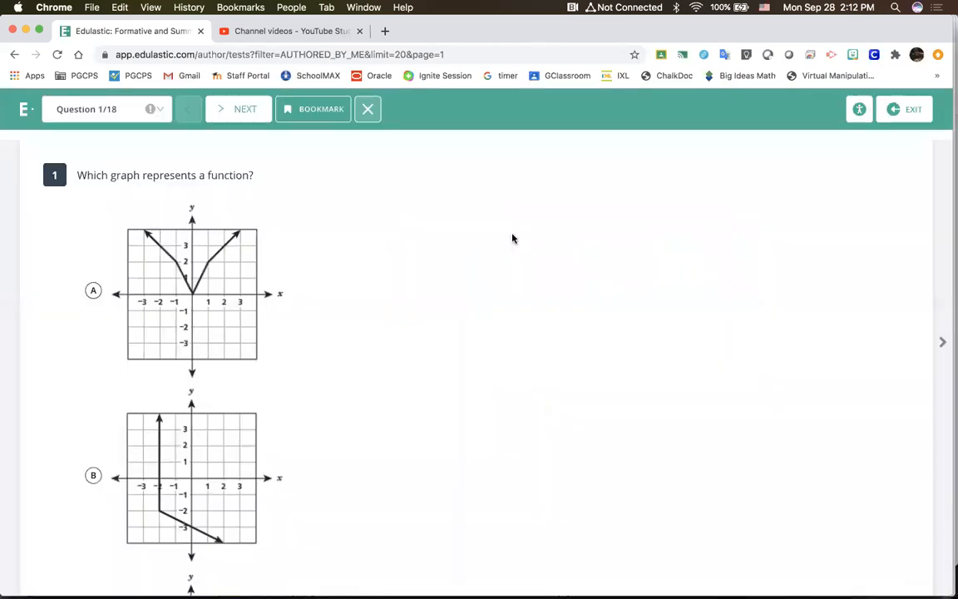
click(895, 121)
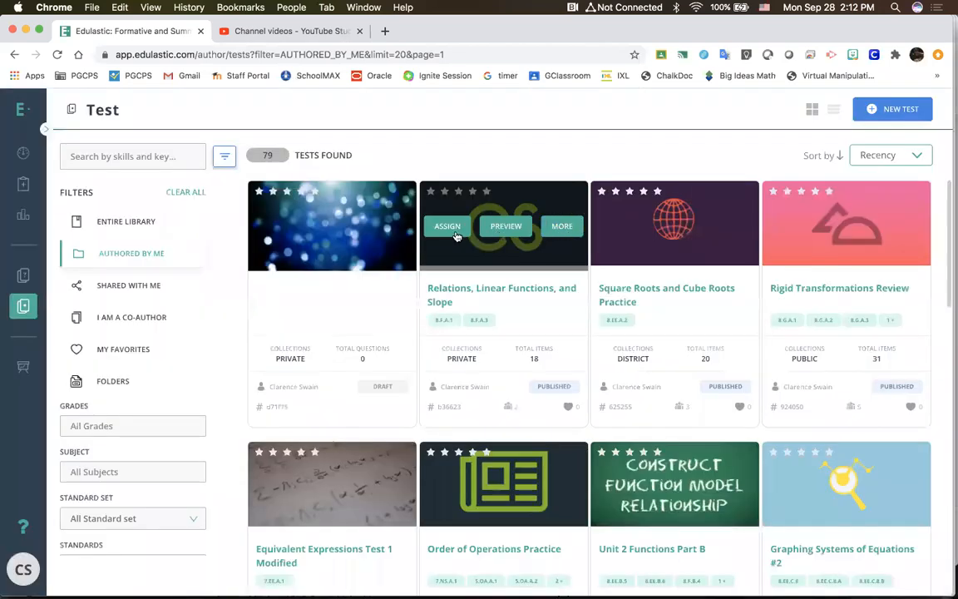
Step: Start assigning the Relations, Linear Functions, and Slope test and select the classes Mod 1, Math 8 Mod 4/Advisory and Math 8 Mod 2
click(455, 231)
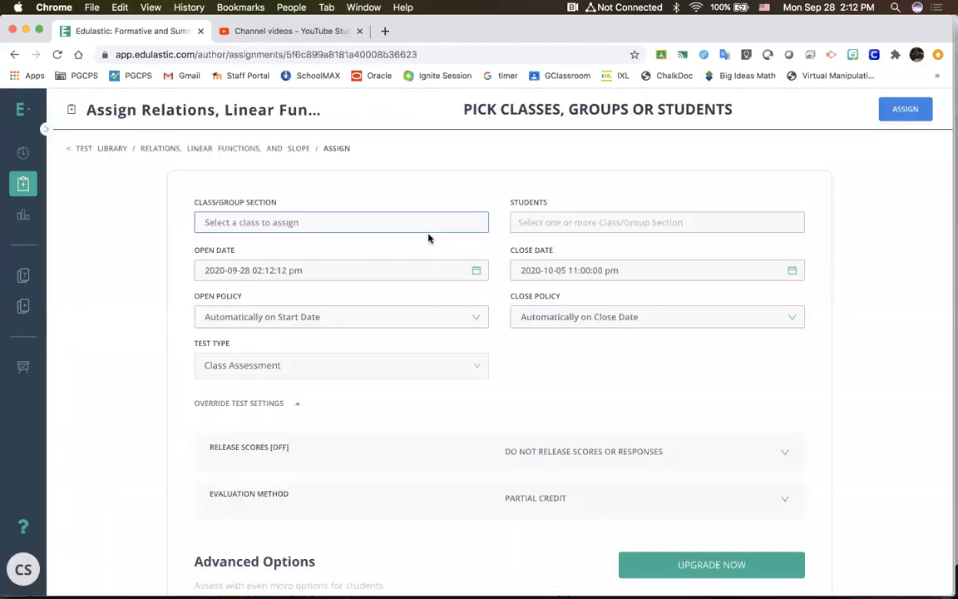
click(416, 226)
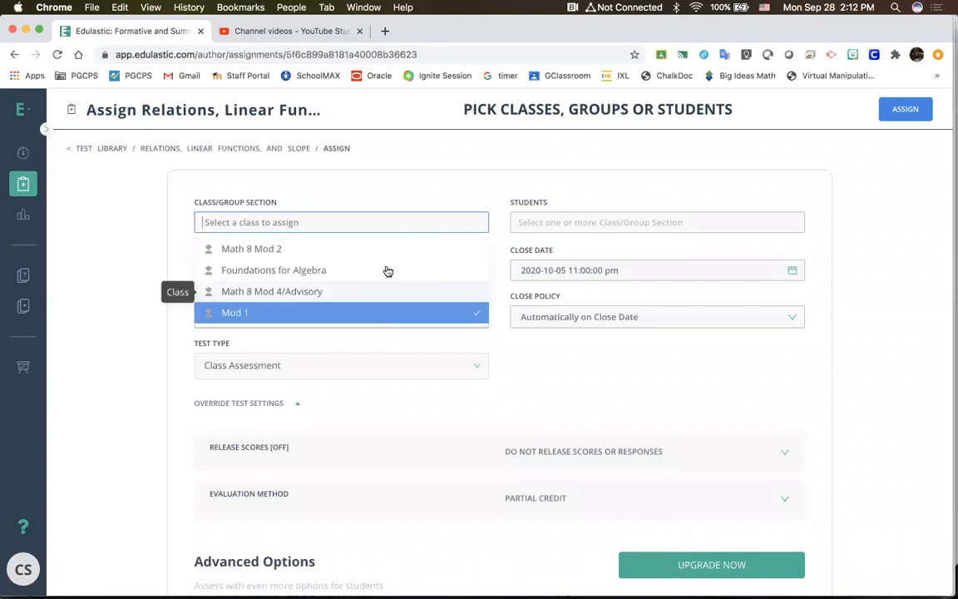
click(381, 311)
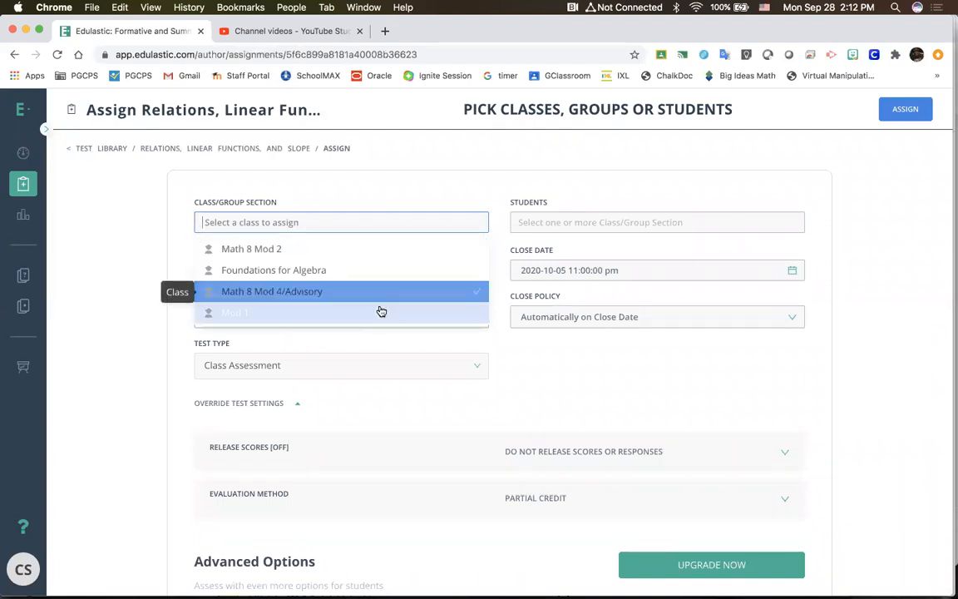
click(369, 300)
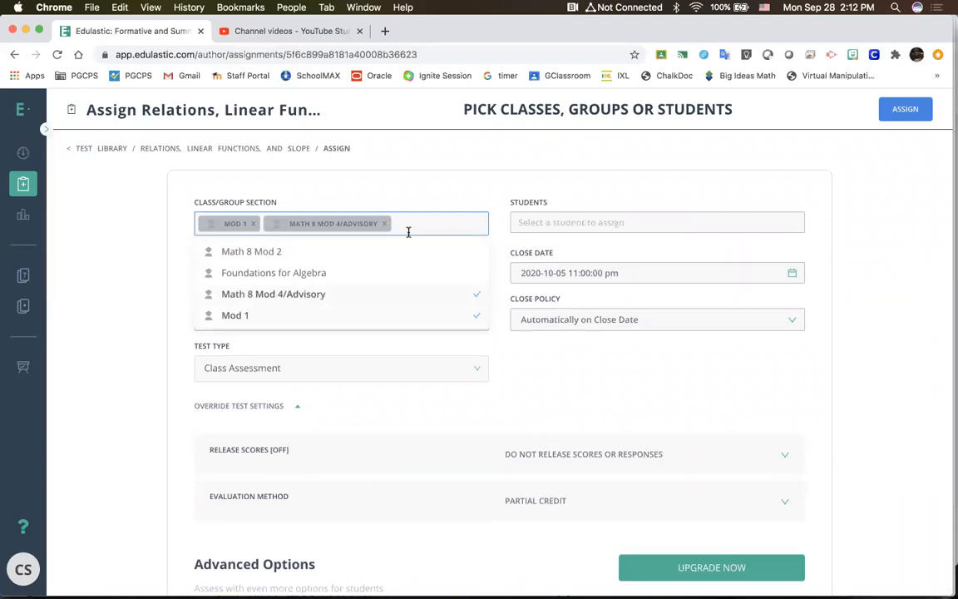
click(392, 251)
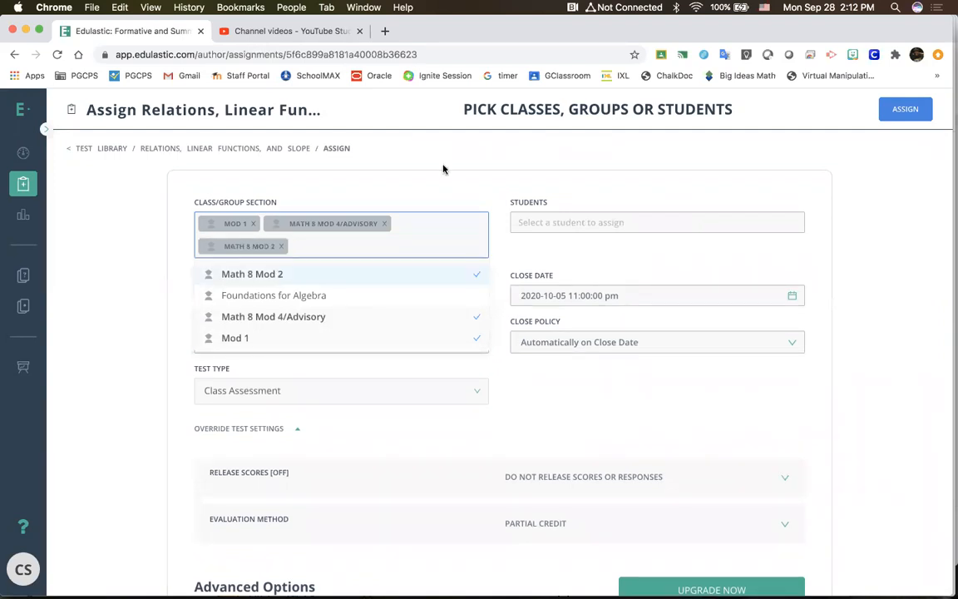
Step: Remove Math 8 Mod 4/Advisory and Math 8 Mod 2 from the assignment, keeping only the Mod 1 class
click(392, 215)
click(385, 224)
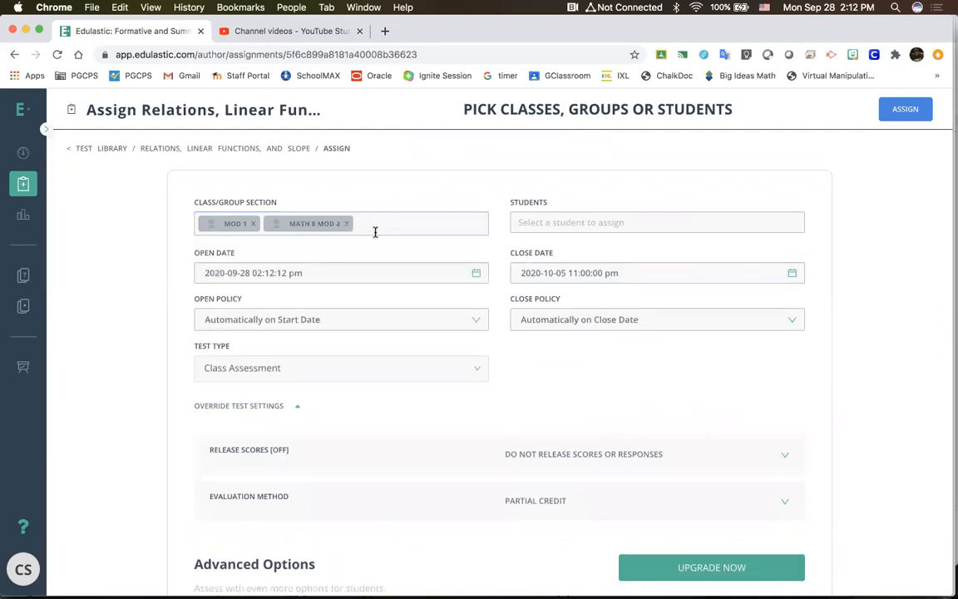
click(347, 225)
Step: Try limiting the assignment to individual Mod 1 students, and clear the student selection
click(608, 215)
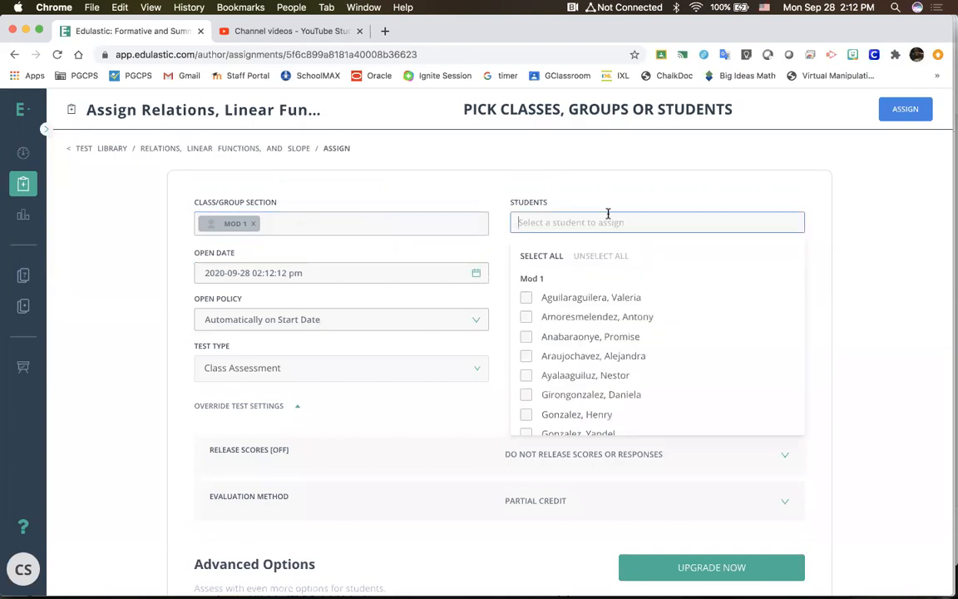
click(525, 297)
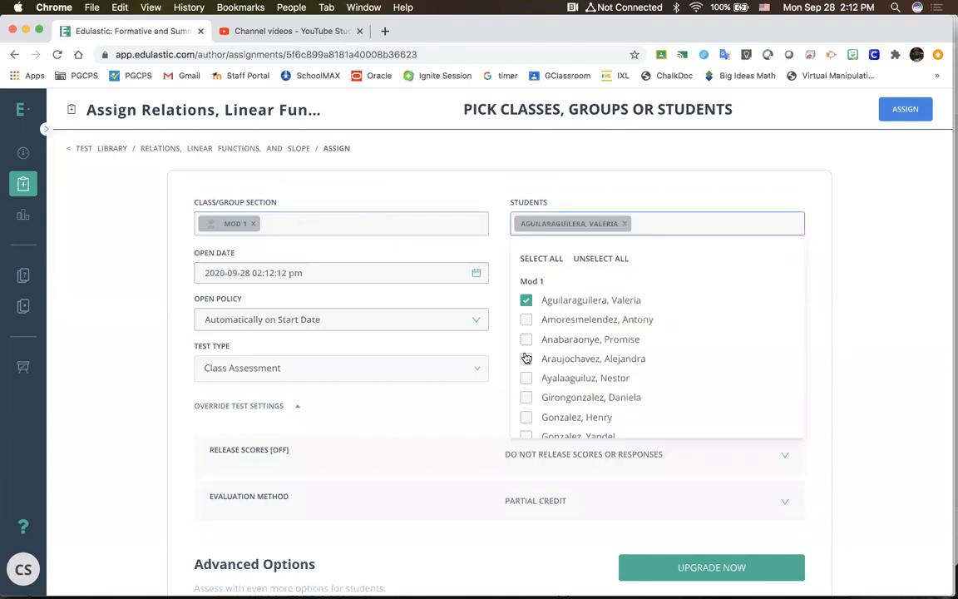
click(525, 316)
click(525, 356)
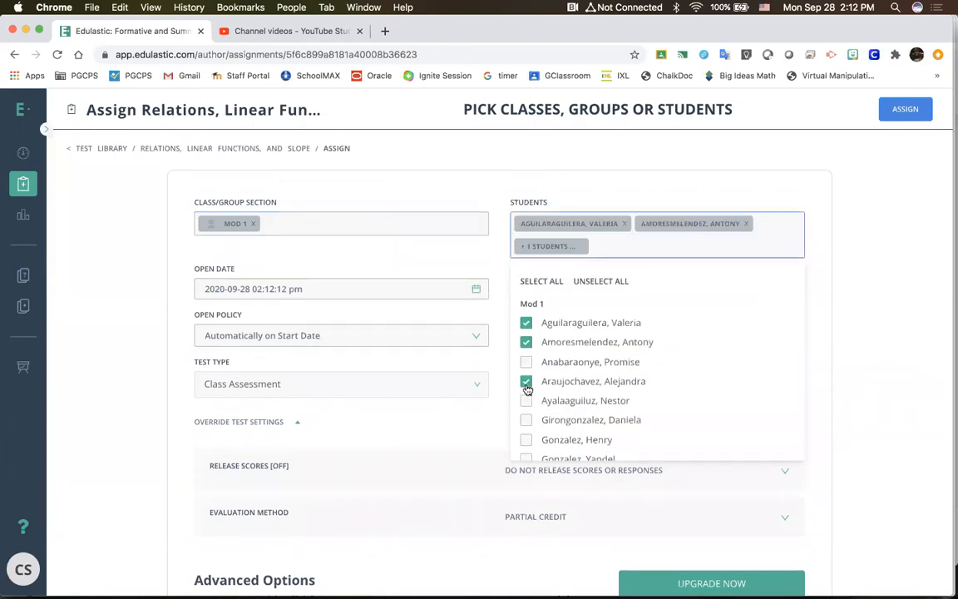
click(602, 281)
click(534, 196)
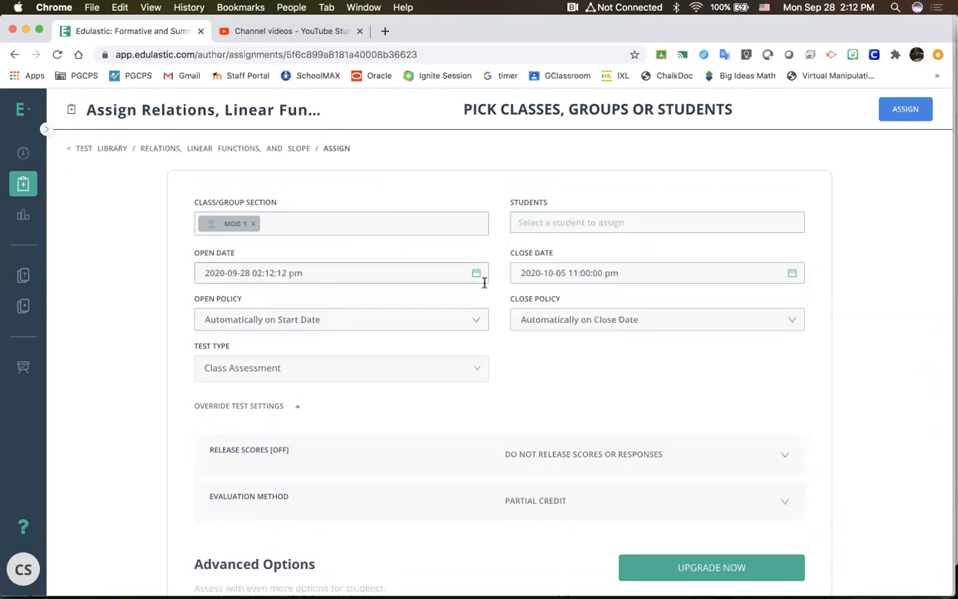
Step: Set the assignment's open date to 2020-09-29 at 05:12:13 am
click(474, 277)
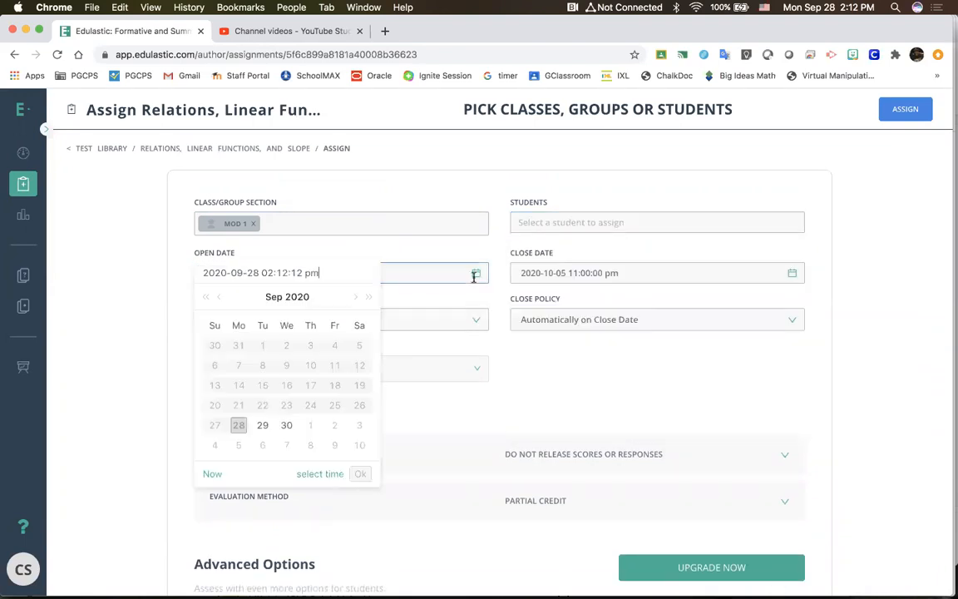
click(261, 425)
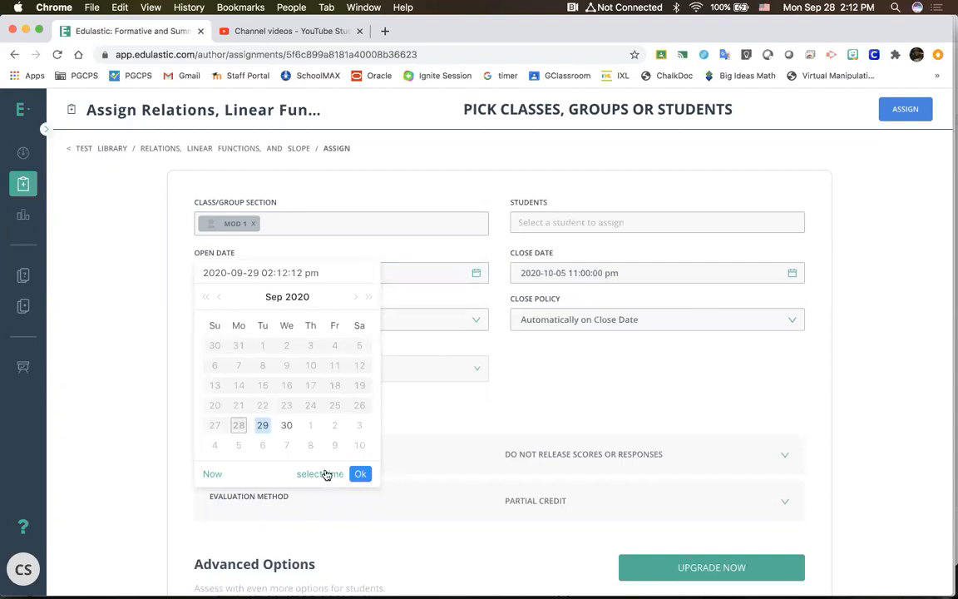
click(326, 474)
click(217, 348)
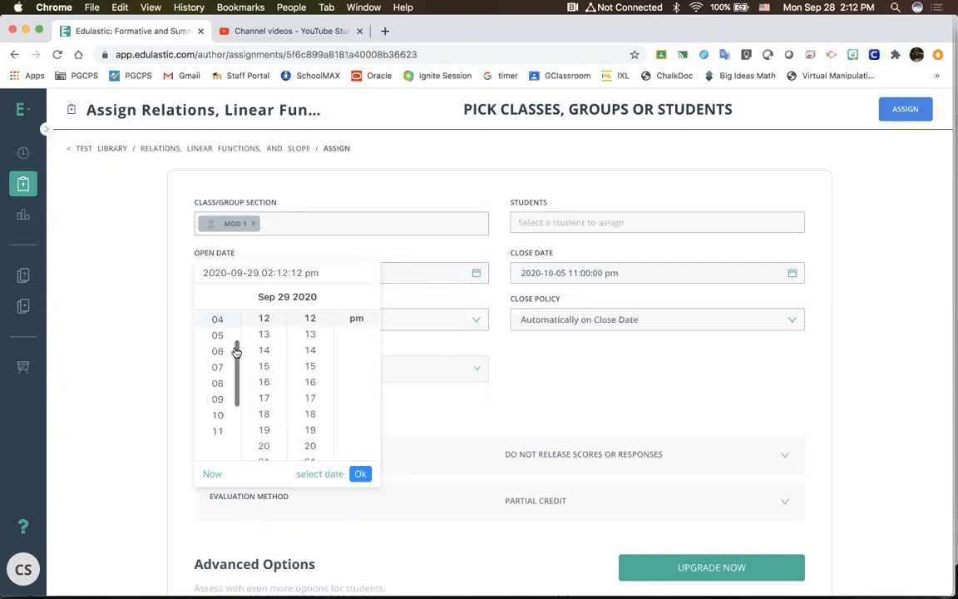
click(303, 347)
scroll(302, 346, up, 1)
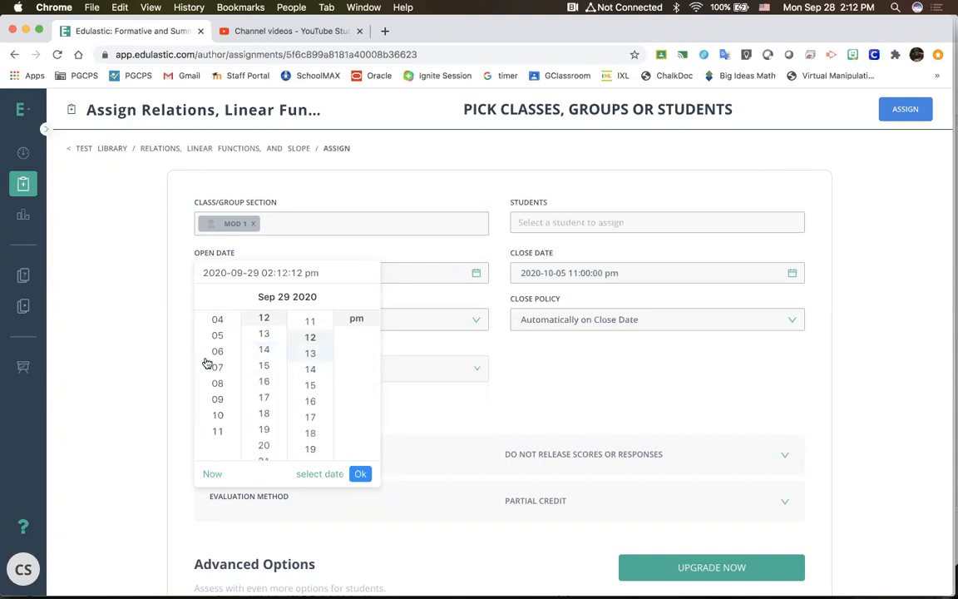
scroll(207, 363, down, 3)
scroll(216, 324, up, 4)
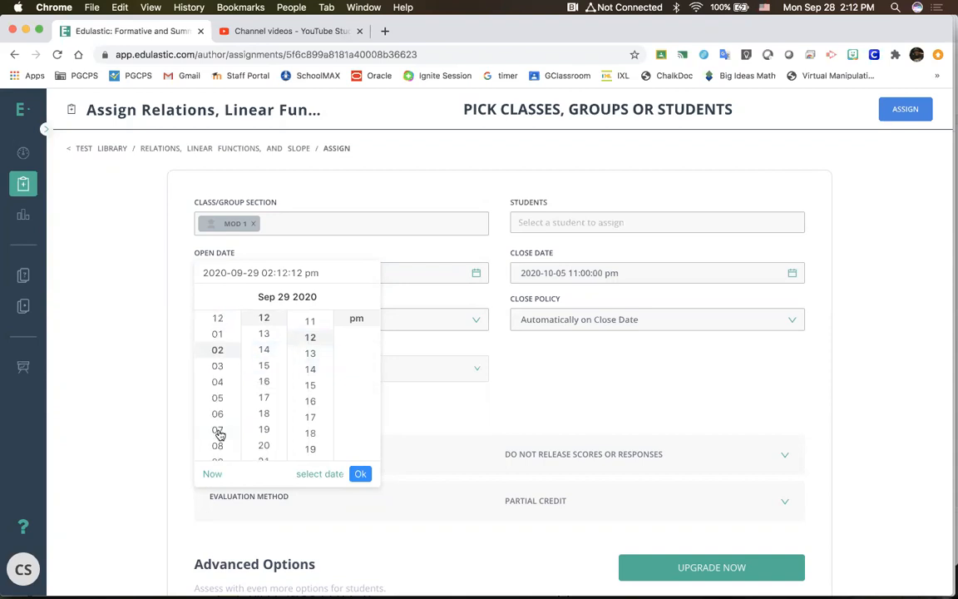
click(221, 402)
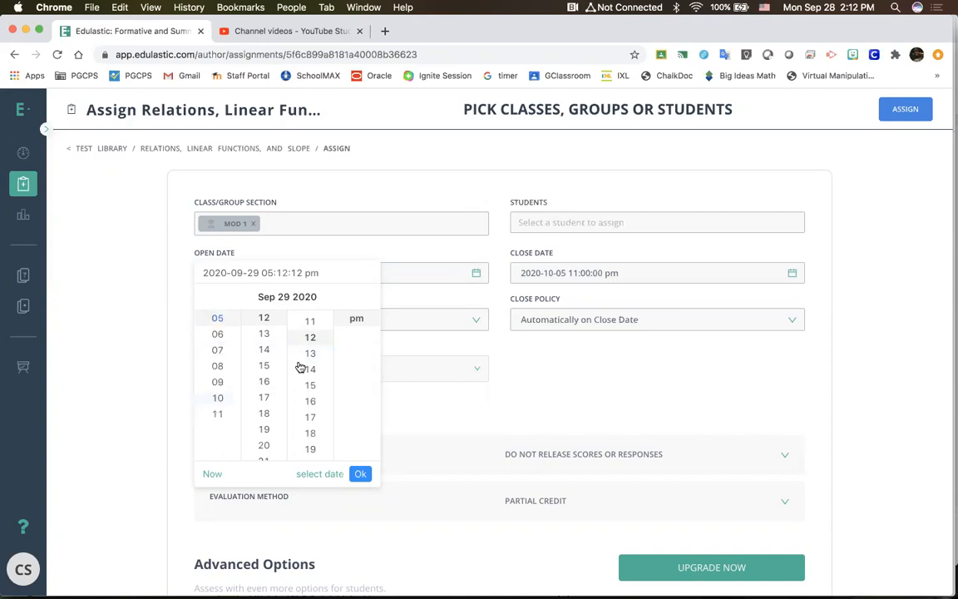
click(309, 353)
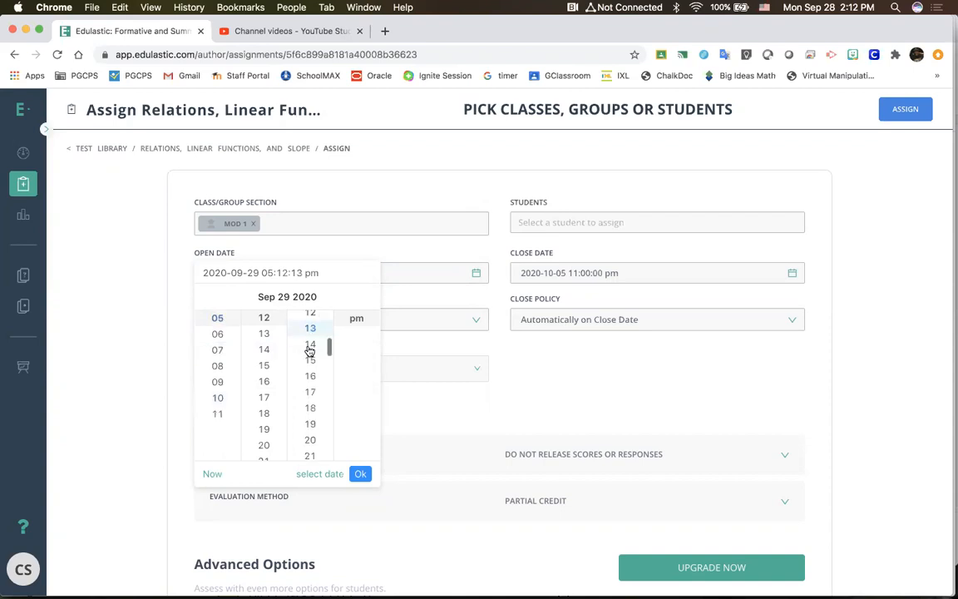
click(360, 322)
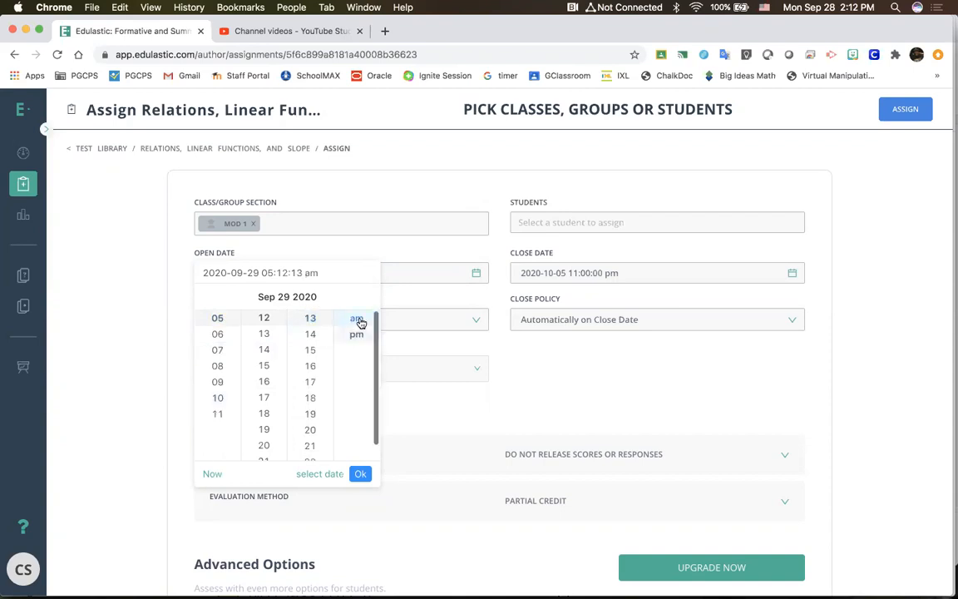
click(362, 475)
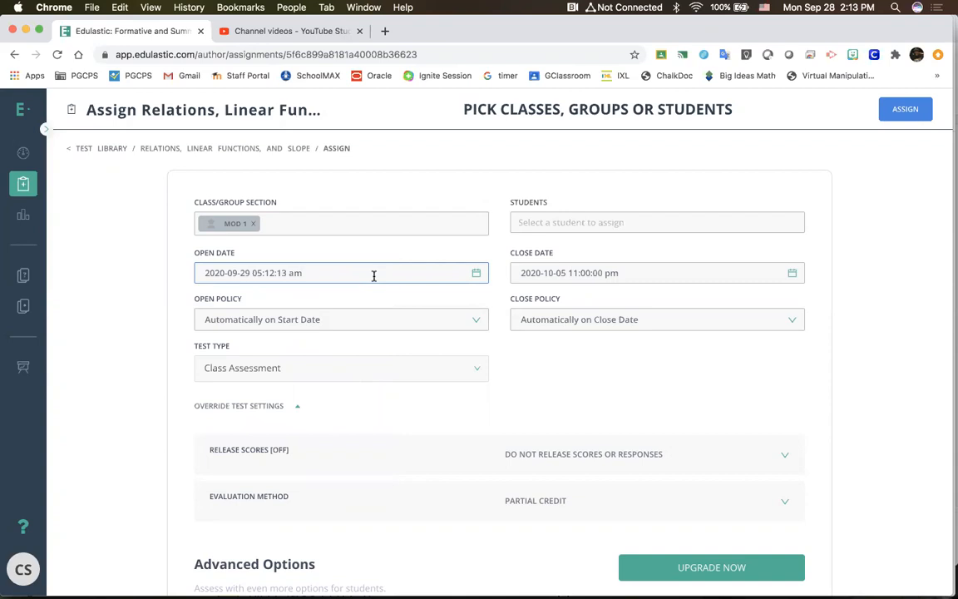
Step: Set the assignment's open policy to Open Manually in Class and its close policy to Close Manually in Class
click(480, 319)
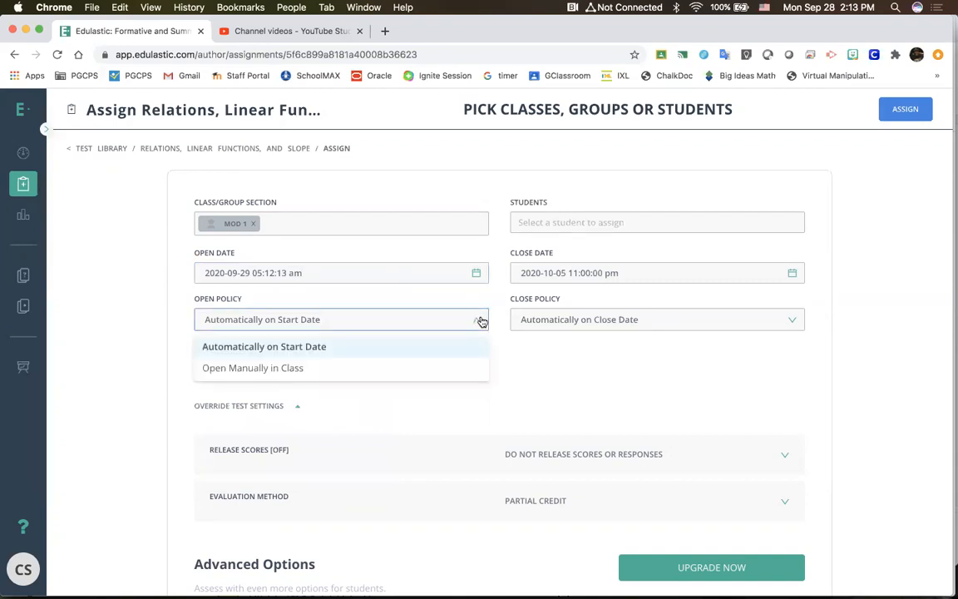
click(458, 368)
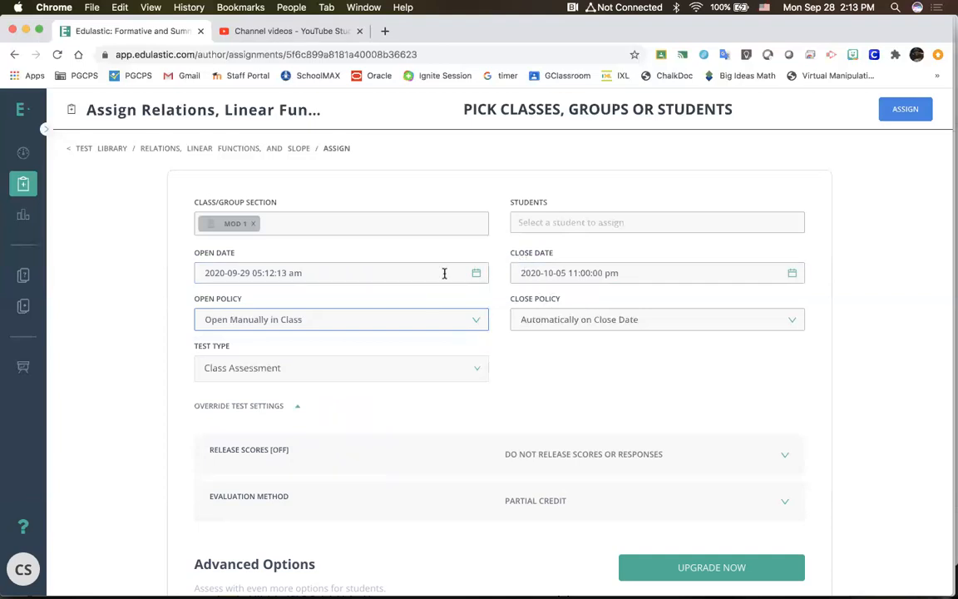
click(593, 327)
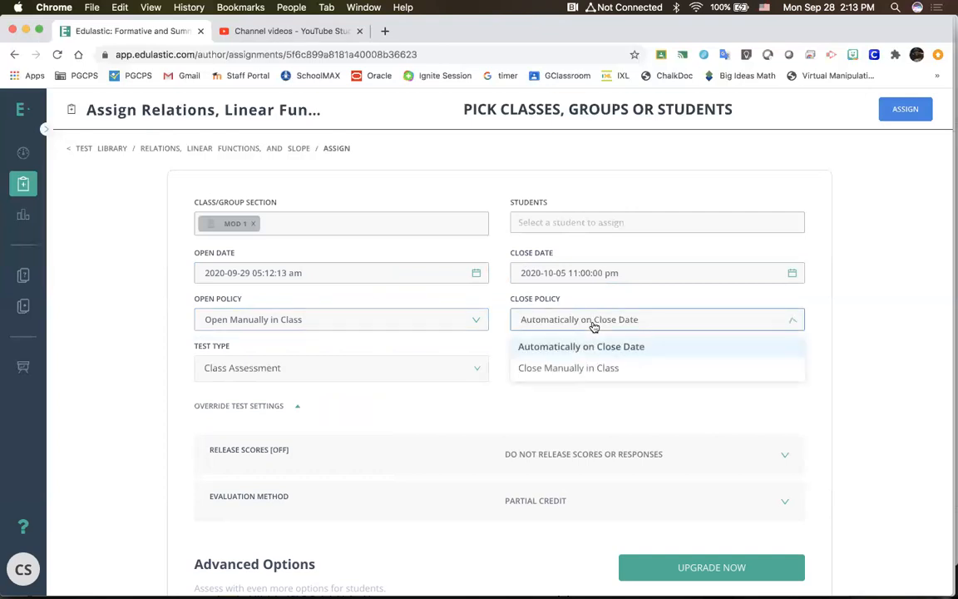
click(622, 374)
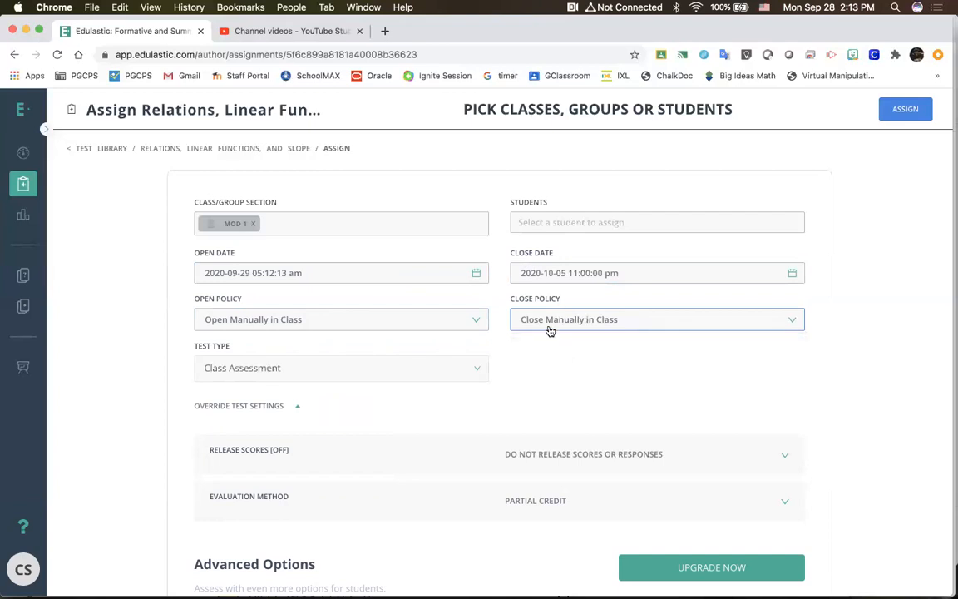
Step: Add the classes Math 8 Mod 2 and Math 8 Mod 4/Advisory to the assignment alongside Mod 1
click(398, 229)
click(310, 267)
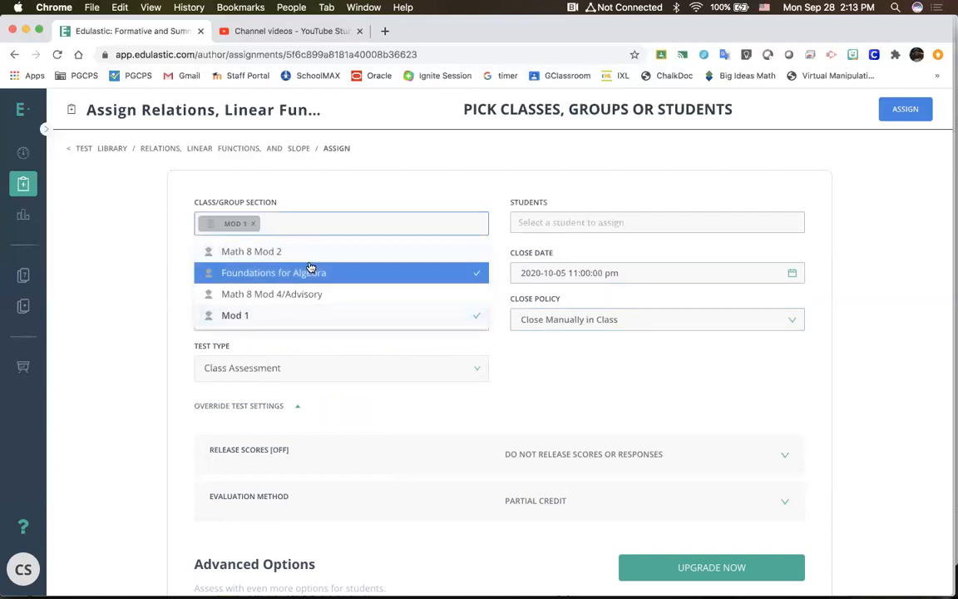
click(310, 252)
click(316, 293)
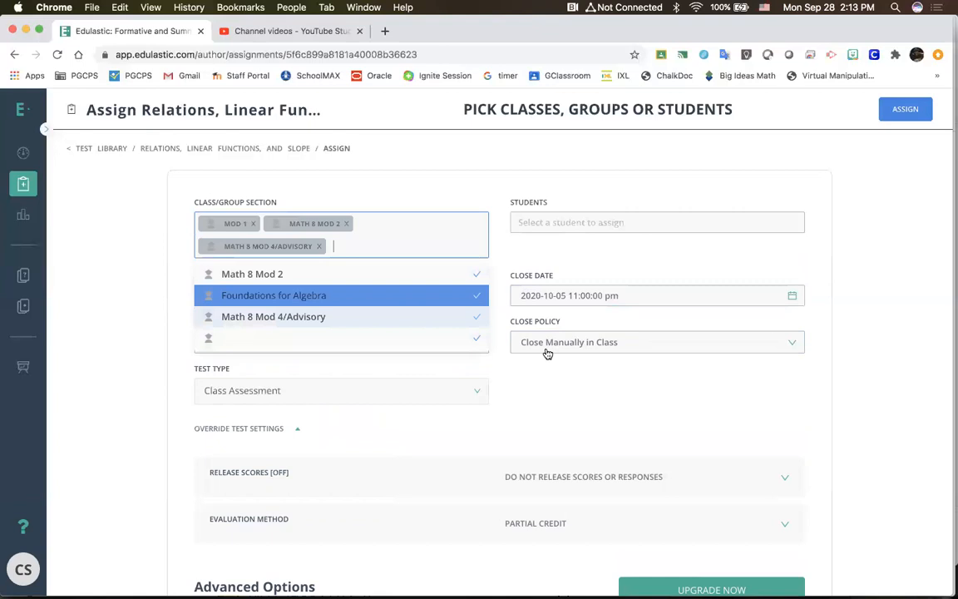
click(607, 410)
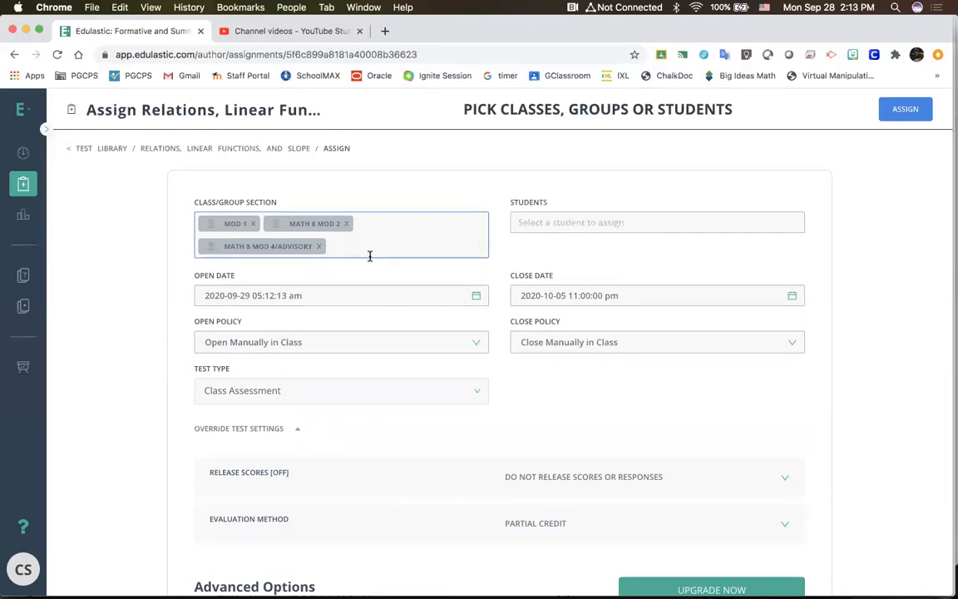
Step: Try the Practice Assessment and Class Assessment test types in turn, ending on Practice Assessment
click(433, 397)
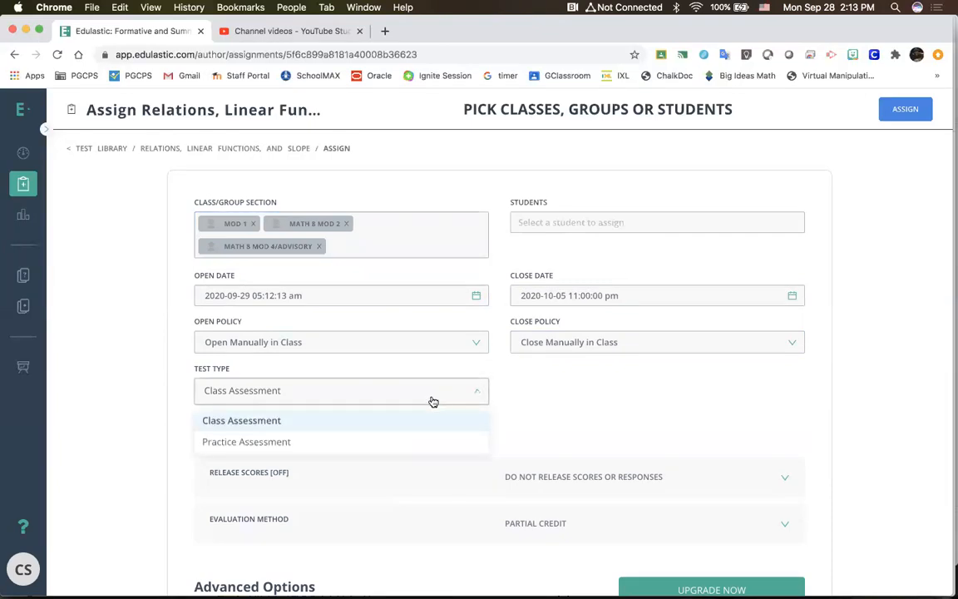
click(408, 445)
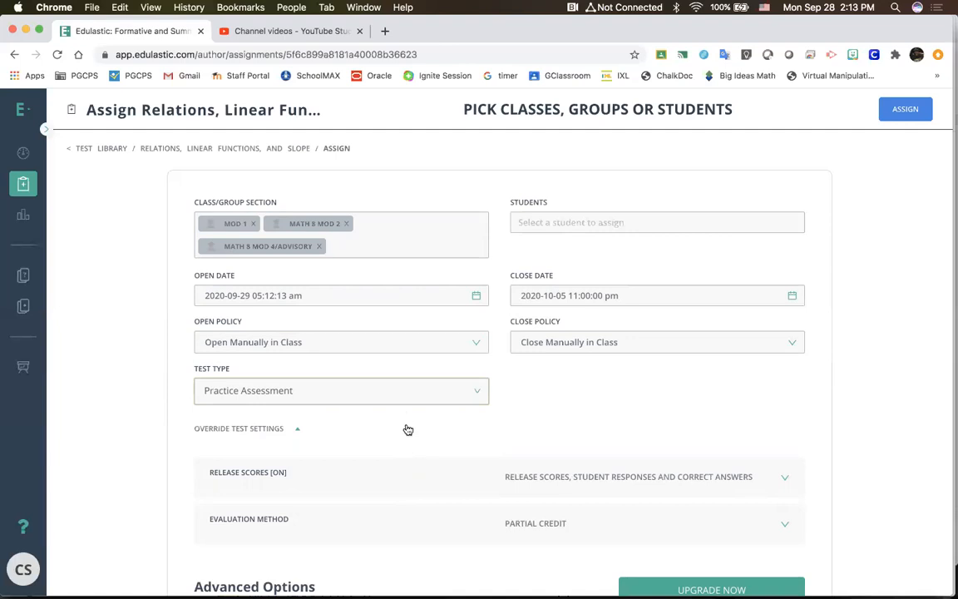
click(410, 399)
click(403, 420)
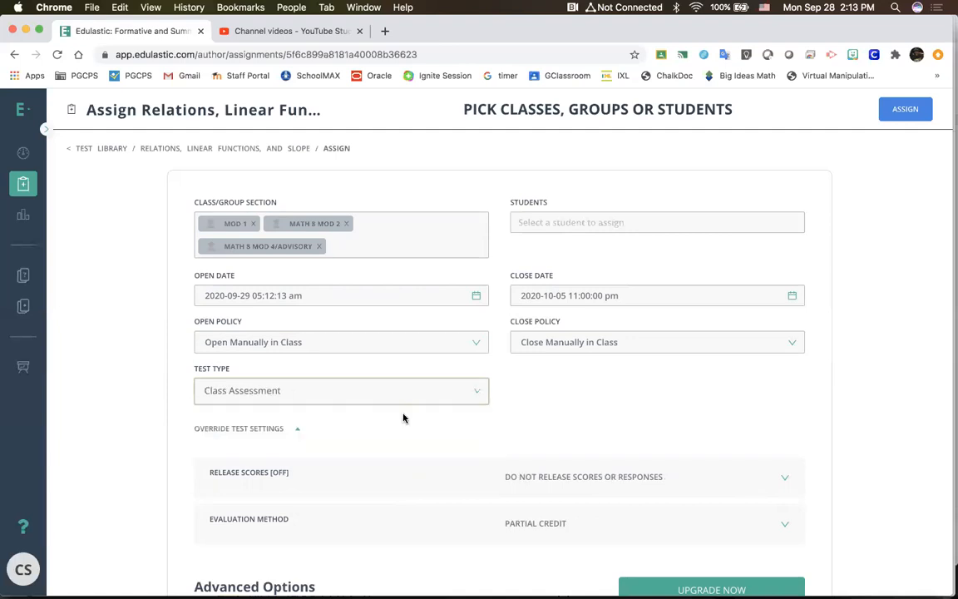
click(398, 388)
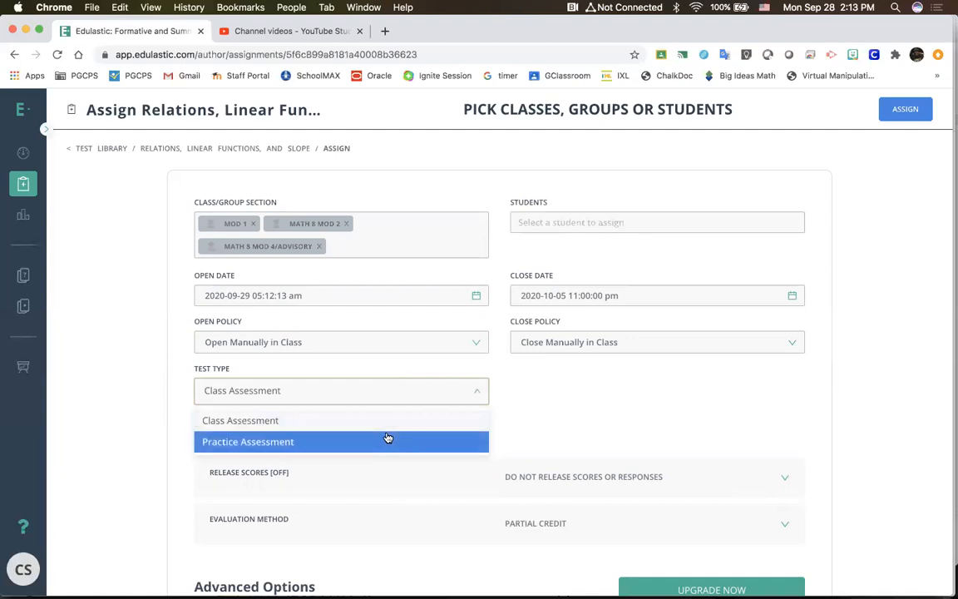
click(386, 438)
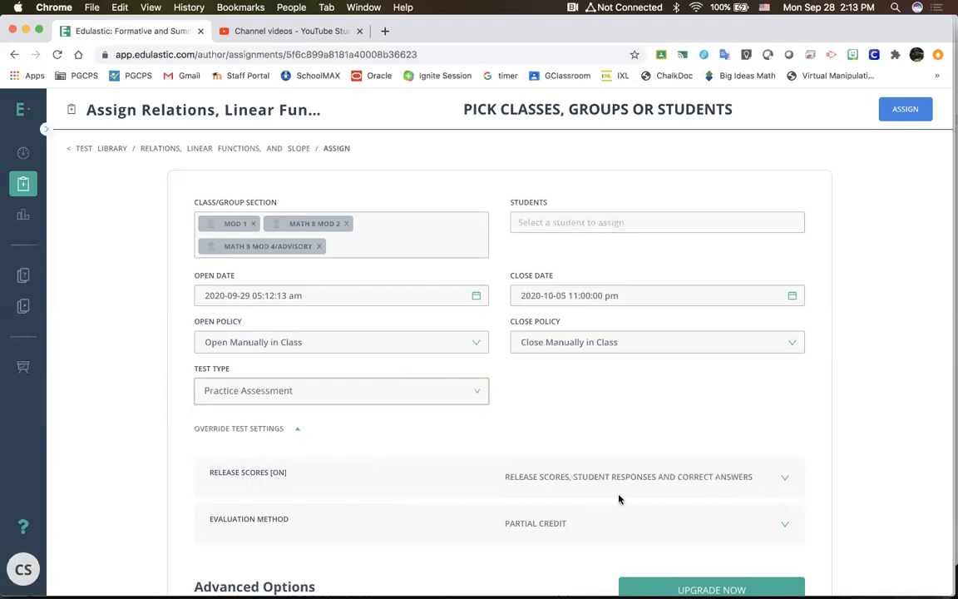
Step: Try withholding scores and responses, and set the release option to scores, student responses and correct answers
click(657, 485)
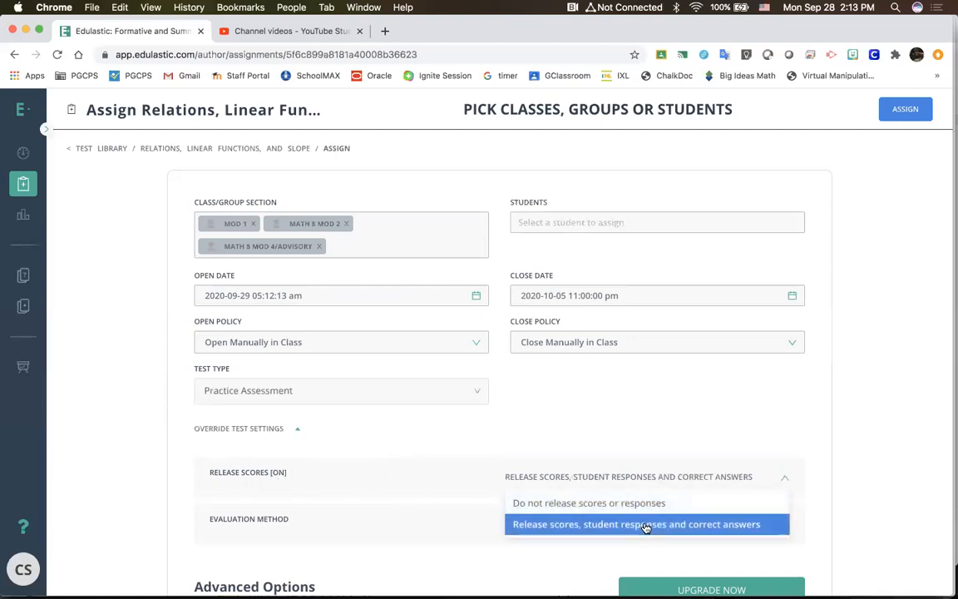
click(646, 505)
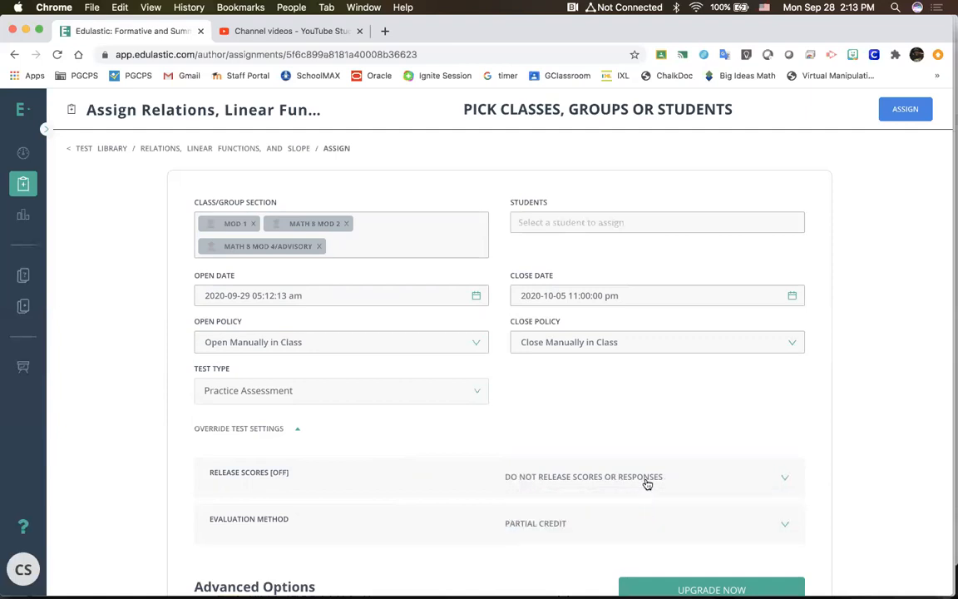
click(645, 483)
click(653, 484)
click(652, 484)
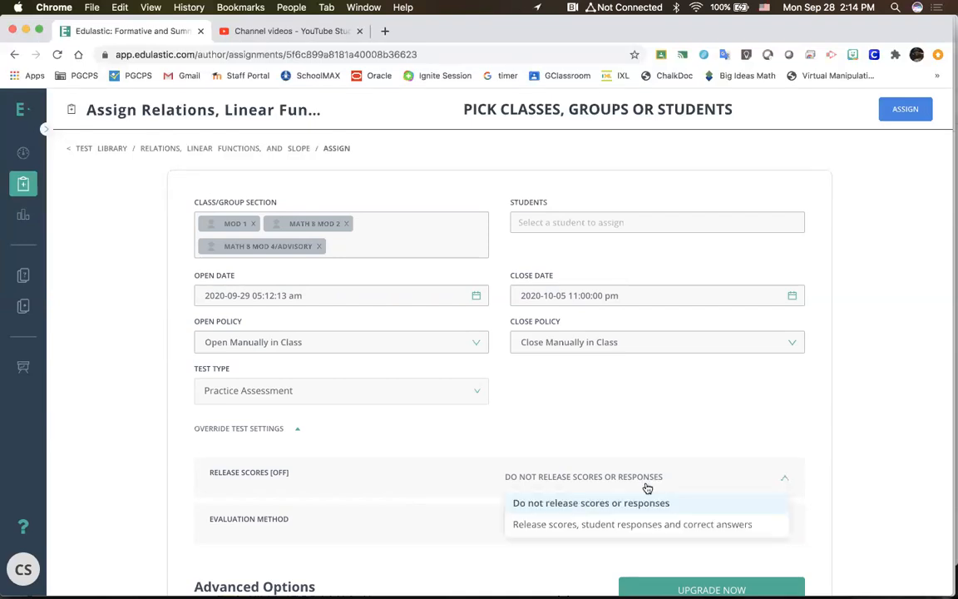
click(627, 526)
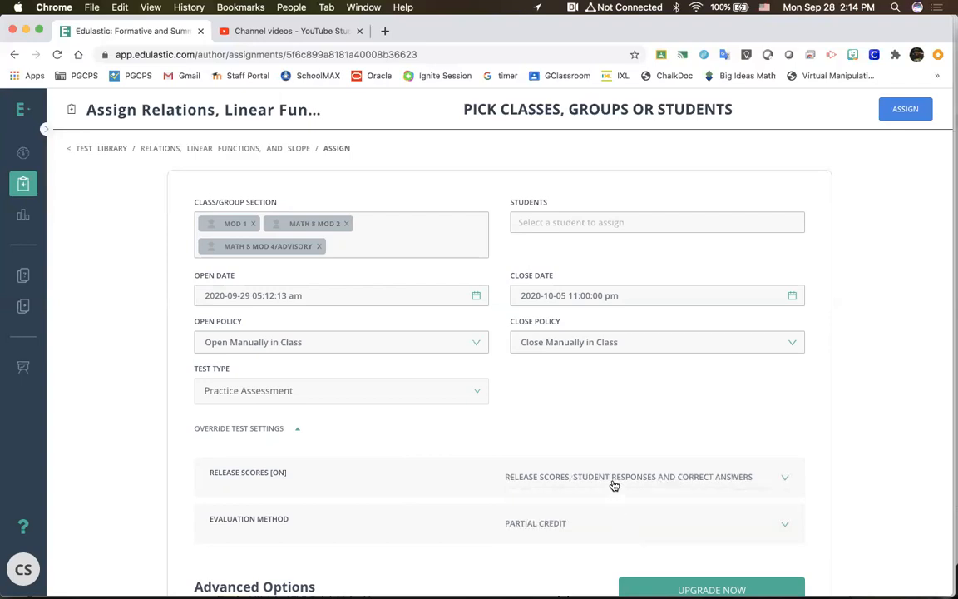
Step: Try the All or Nothing and Partial Credit evaluation methods, and set Partial Credit (Don't Penalize for Incorrect Selection)
scroll(611, 482, down, 2)
click(608, 478)
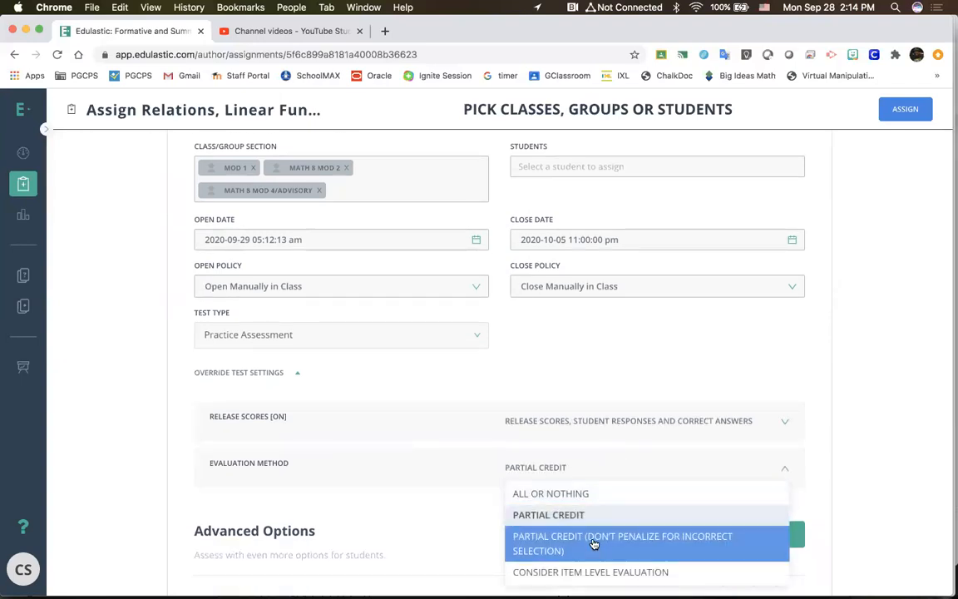
click(566, 494)
click(579, 461)
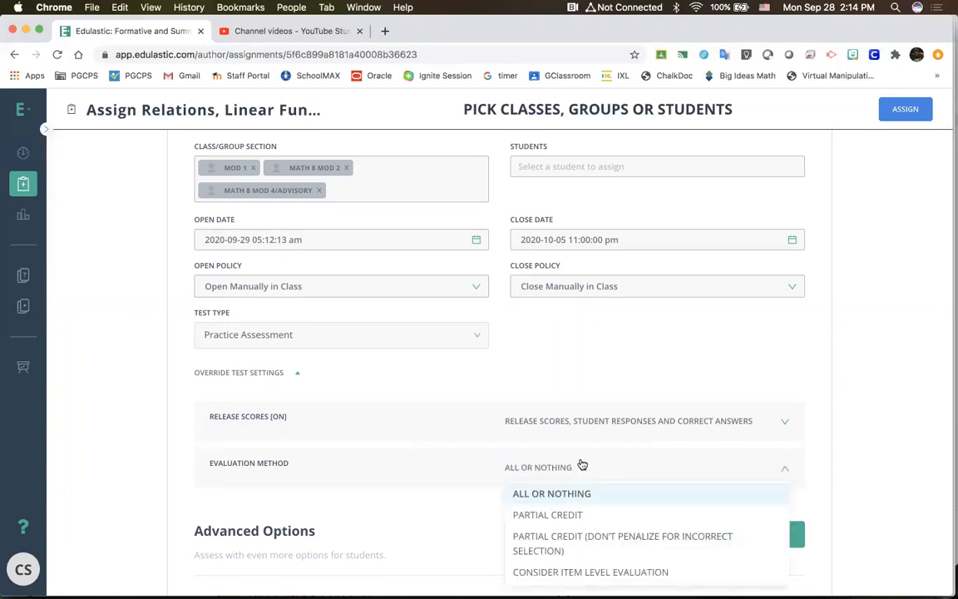
click(565, 544)
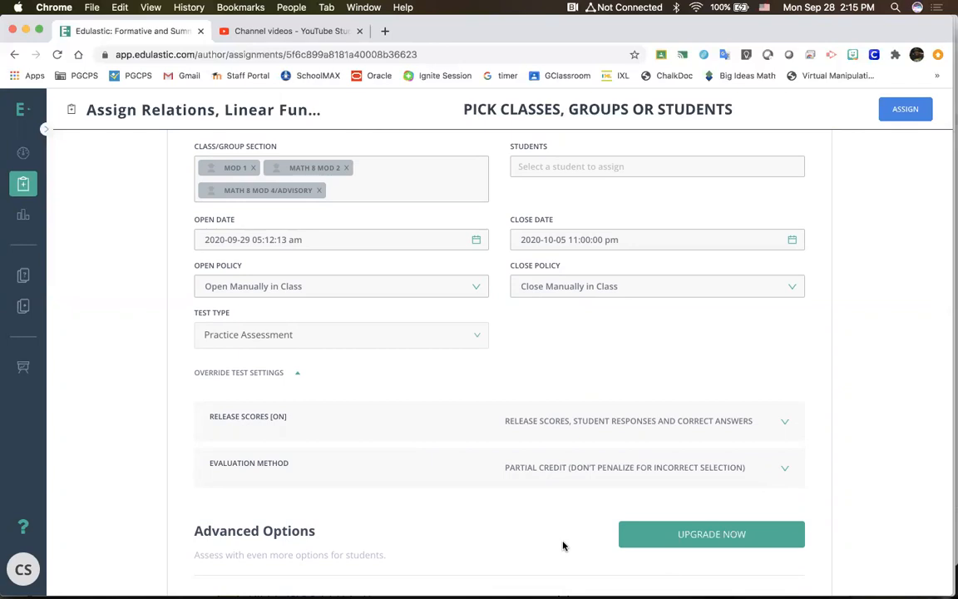
click(588, 472)
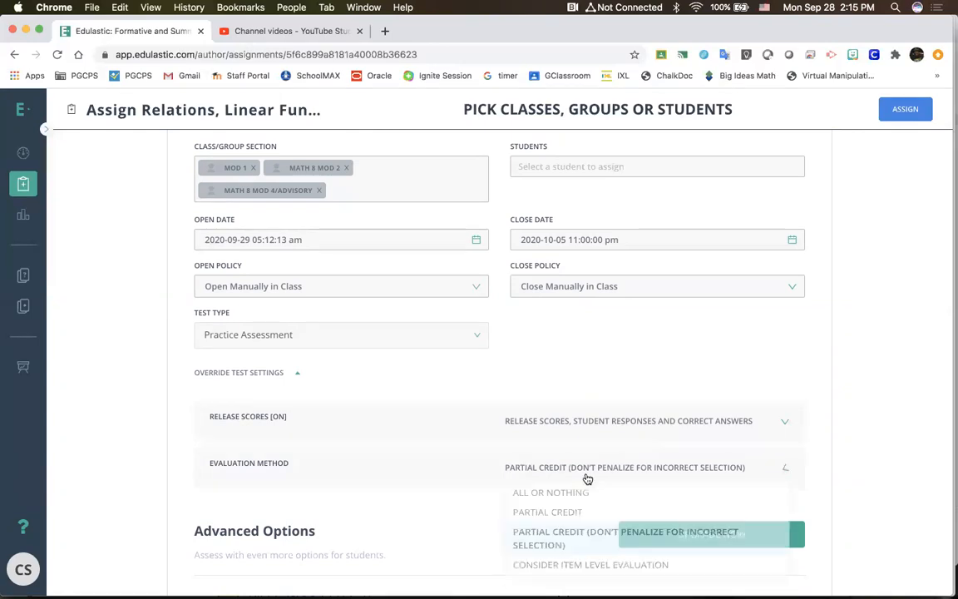
click(574, 517)
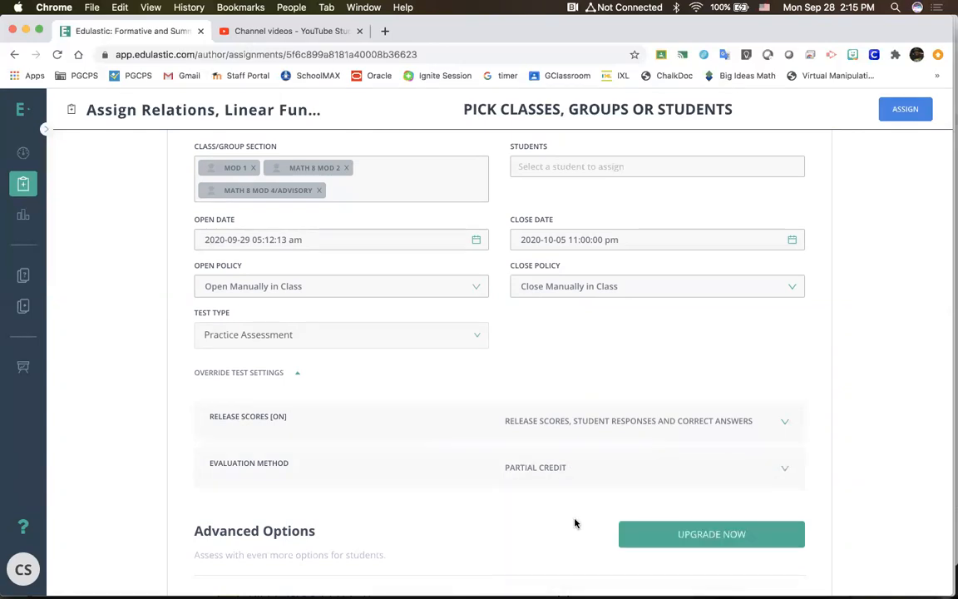
click(615, 468)
click(592, 536)
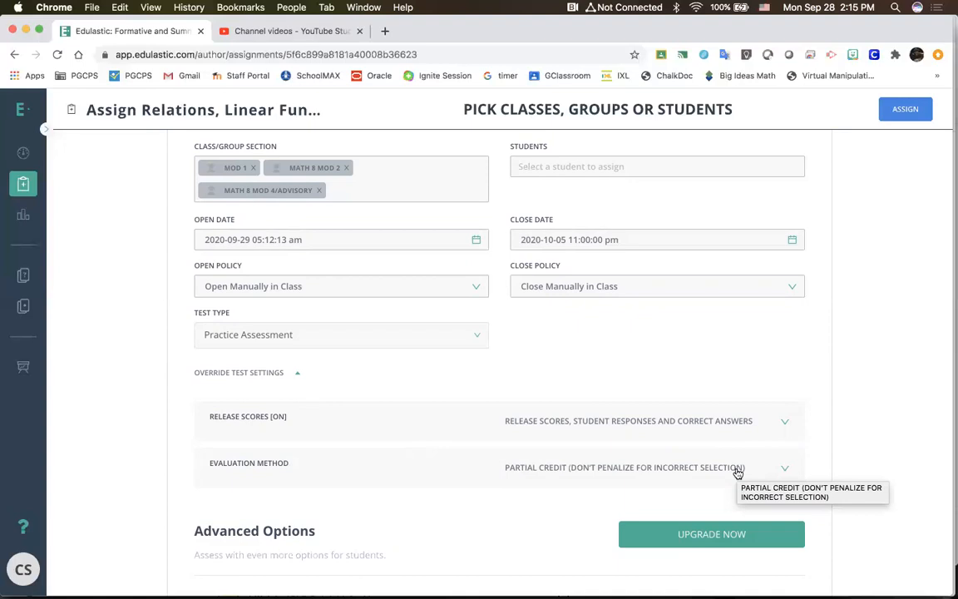
Step: Set the assignment's test type to Class Assessment
scroll(494, 539, down, 2)
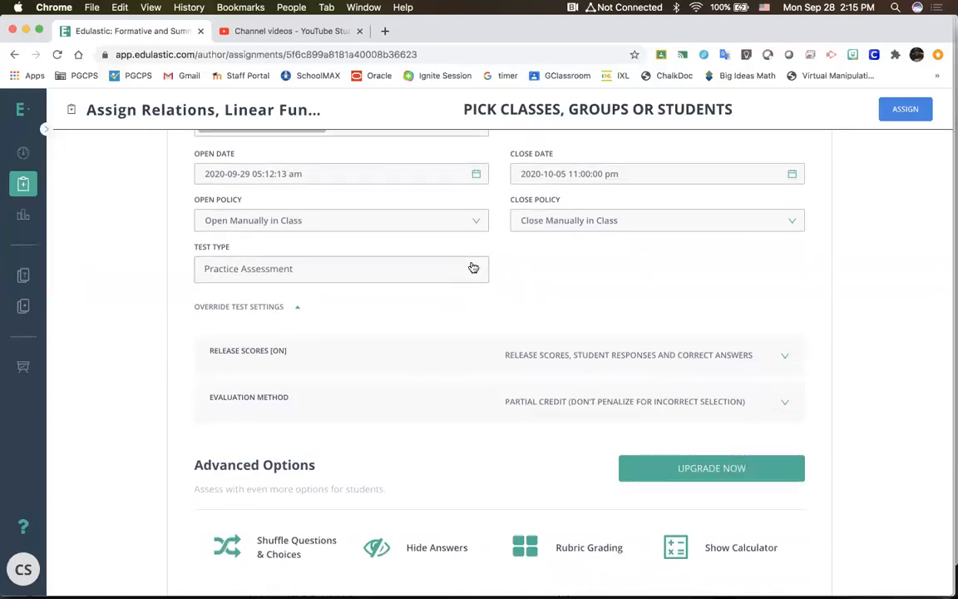
click(473, 267)
click(443, 301)
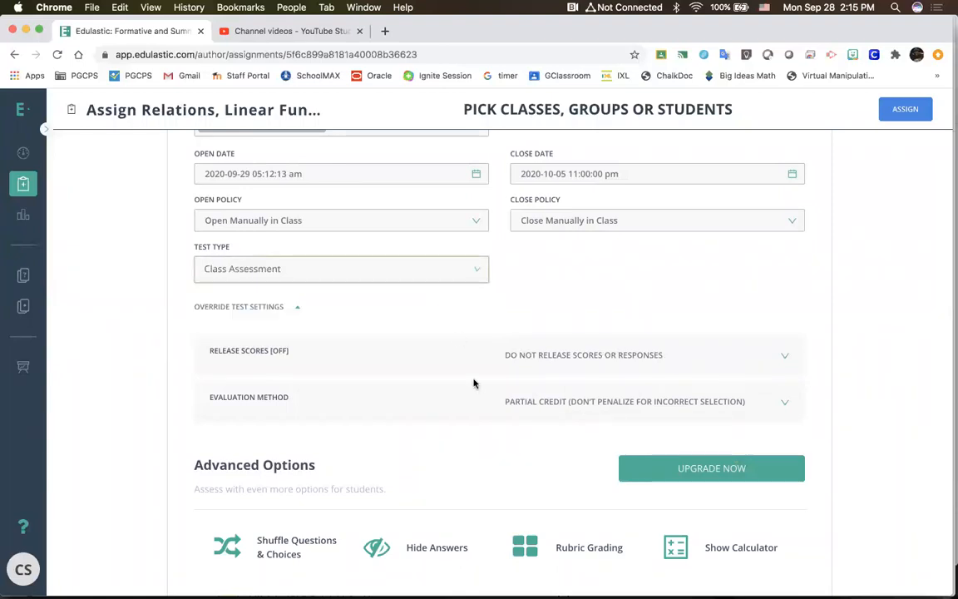
Step: Examine the assignment's advanced options and the Standard Mastery grading scale with its performance thresholds
scroll(477, 395, down, 5)
scroll(499, 408, down, 2)
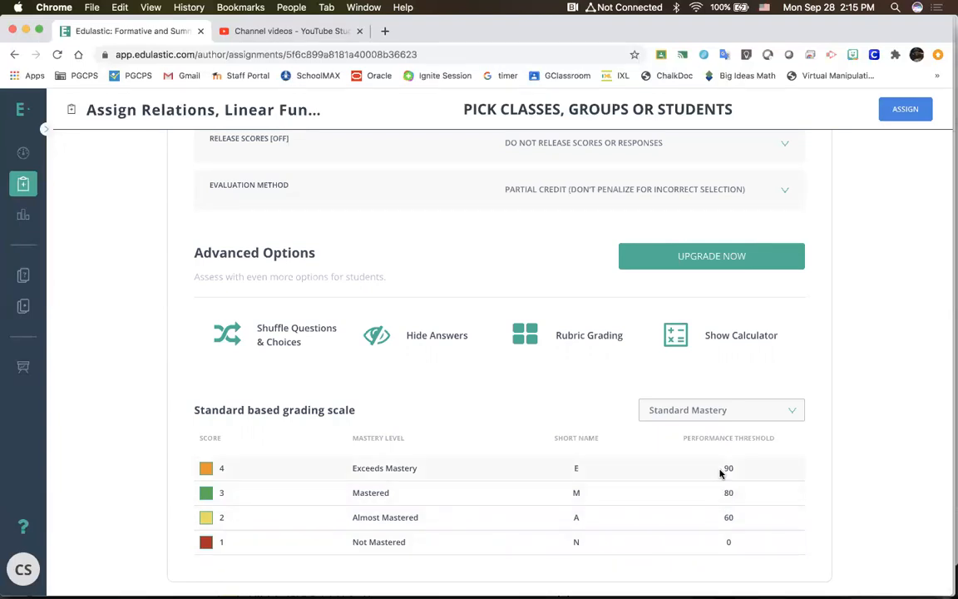
click(723, 412)
click(722, 414)
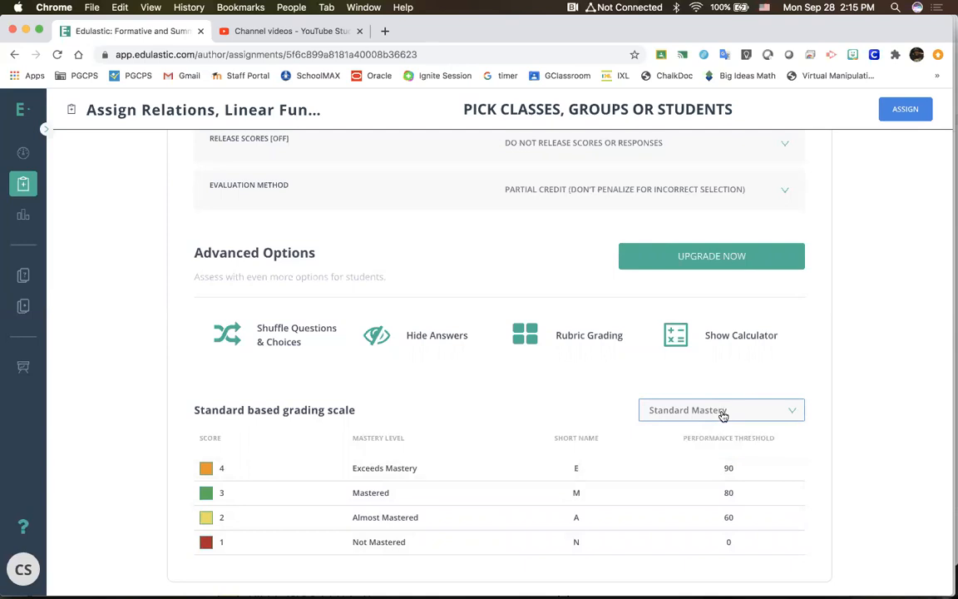
scroll(619, 415, up, 3)
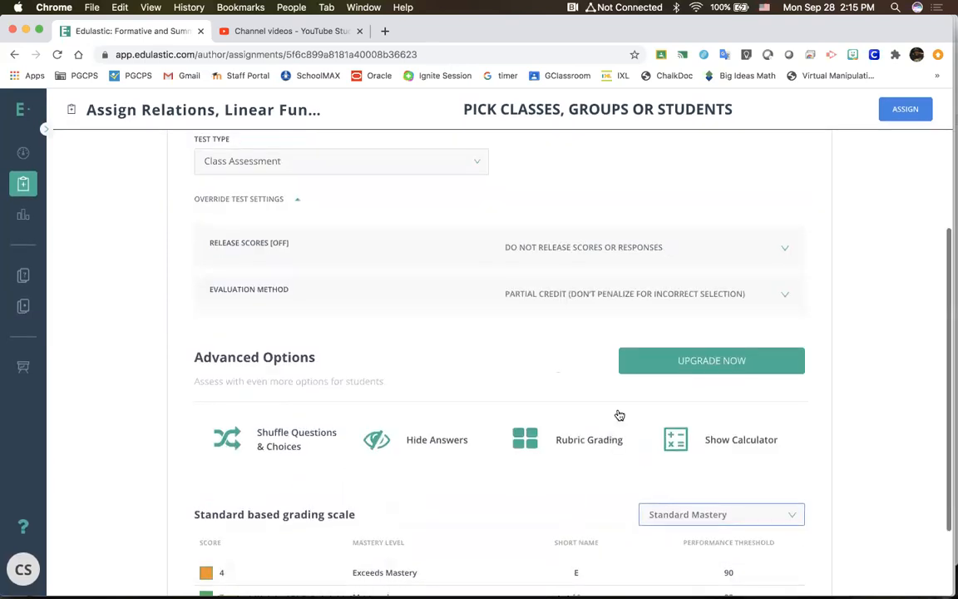
scroll(646, 363, up, 1)
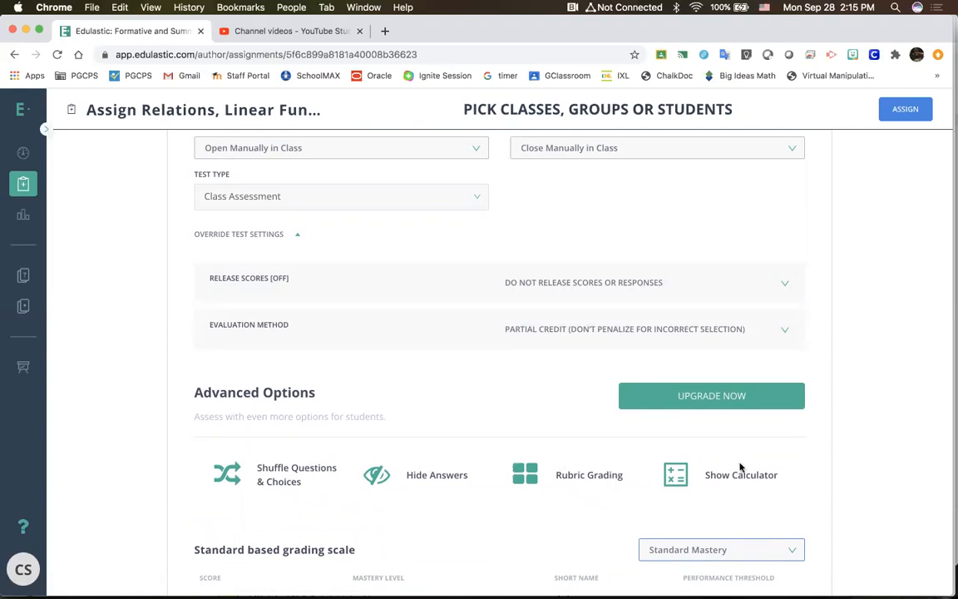
Step: View the Teacher Premium subscription page and its license key entry dialog, and close the dialog without upgrading
click(711, 399)
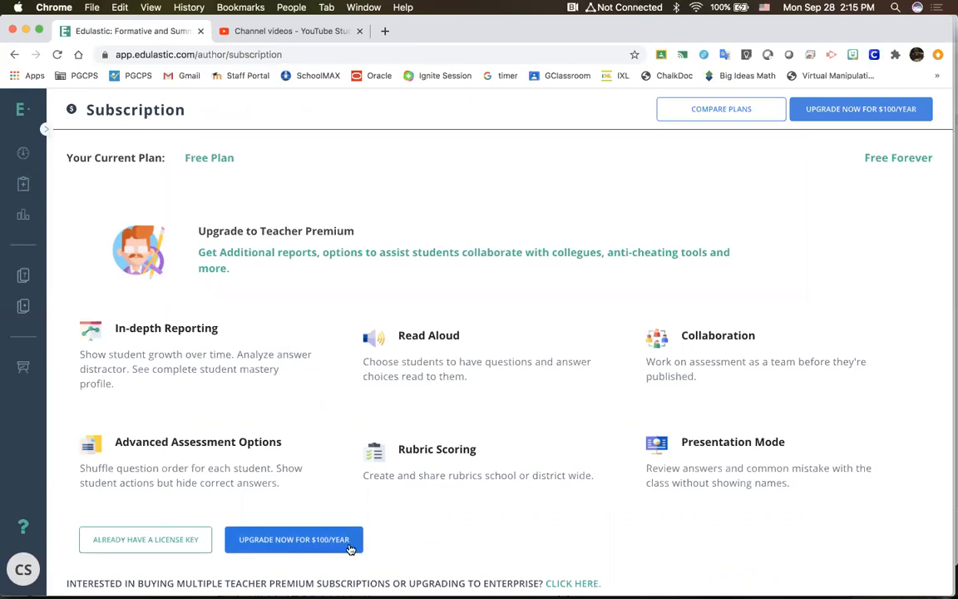
click(150, 543)
click(467, 359)
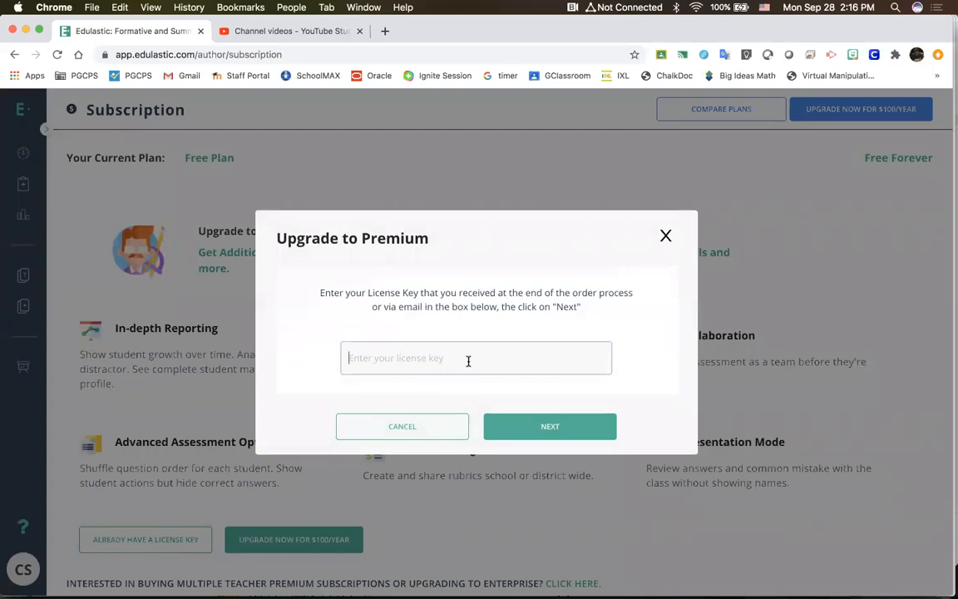
click(665, 236)
Step: Review the Foundations for Algebra results for Relations, Linear Functions, and Slope from the dashboard, and return to the dashboard
click(20, 156)
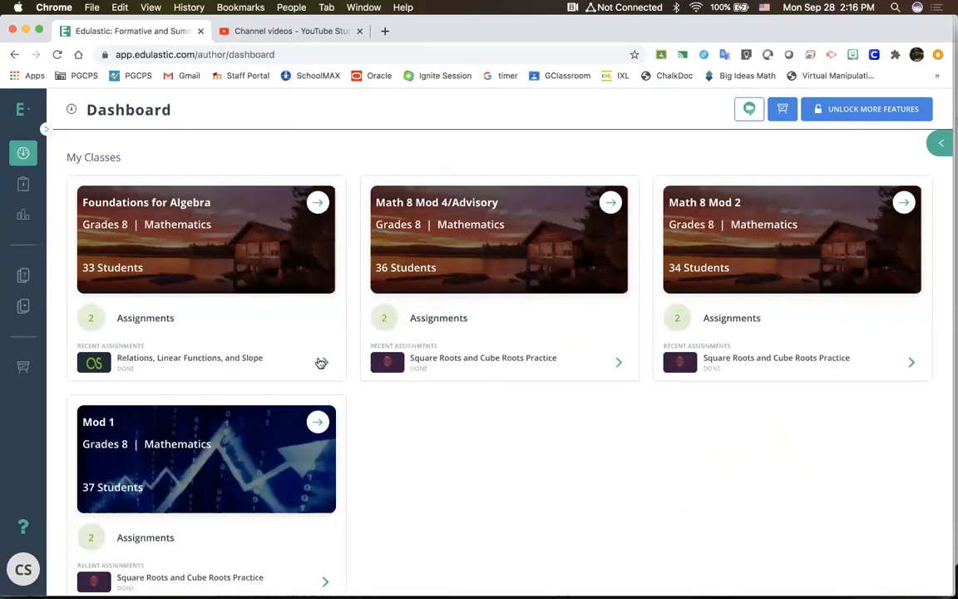
click(185, 363)
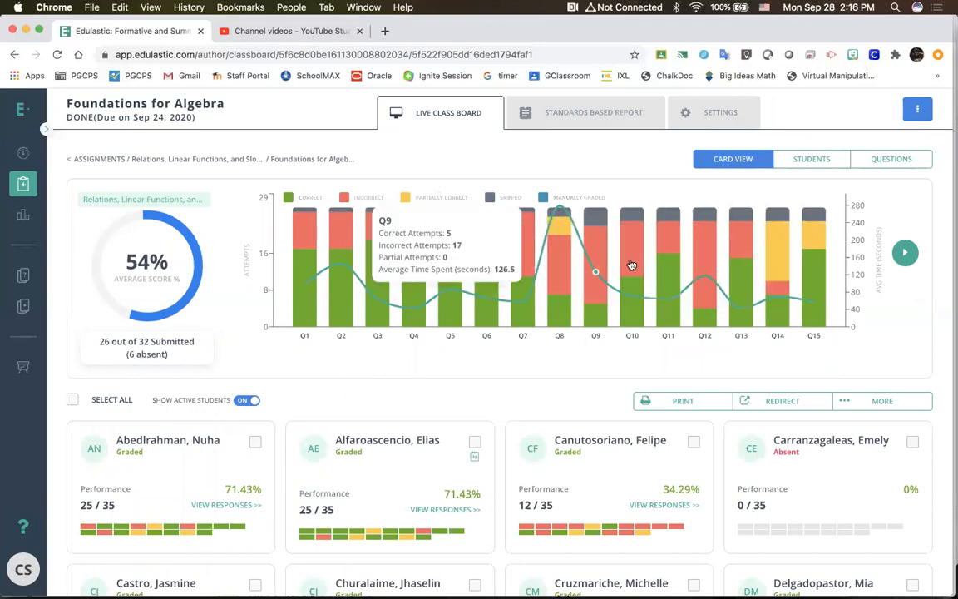
scroll(272, 360, down, 3)
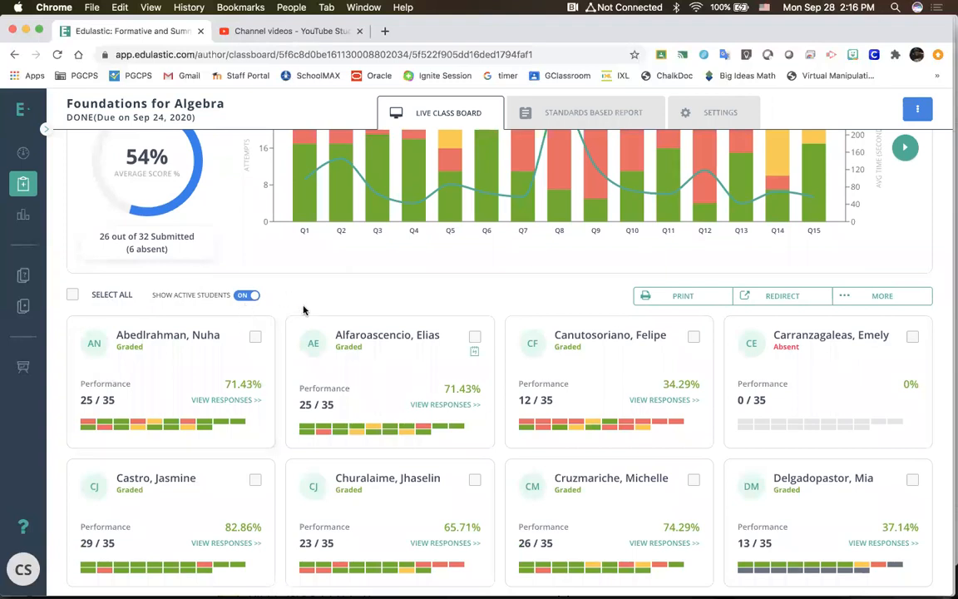
scroll(303, 309, up, 3)
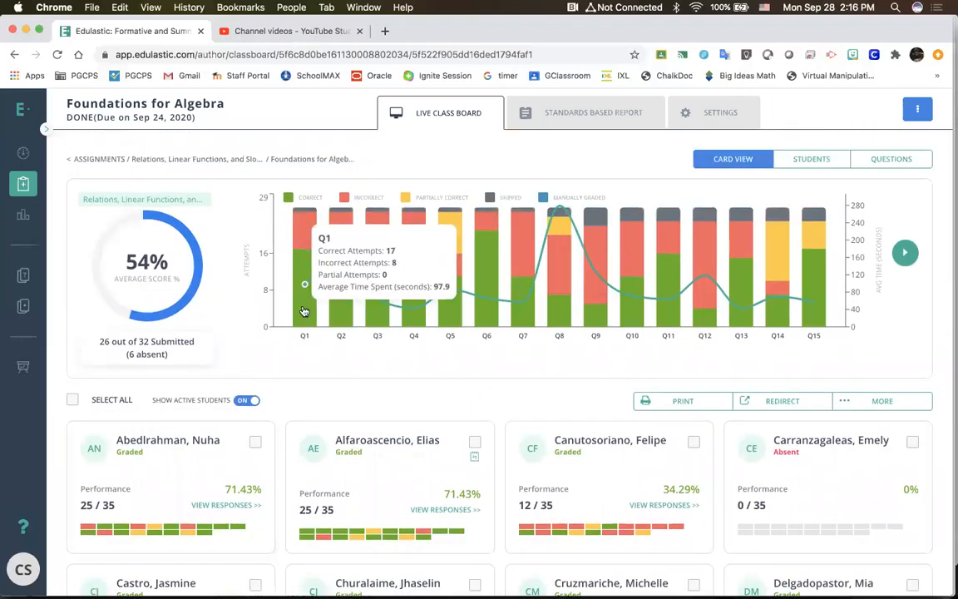
scroll(304, 310, down, 3)
scroll(304, 310, down, 3)
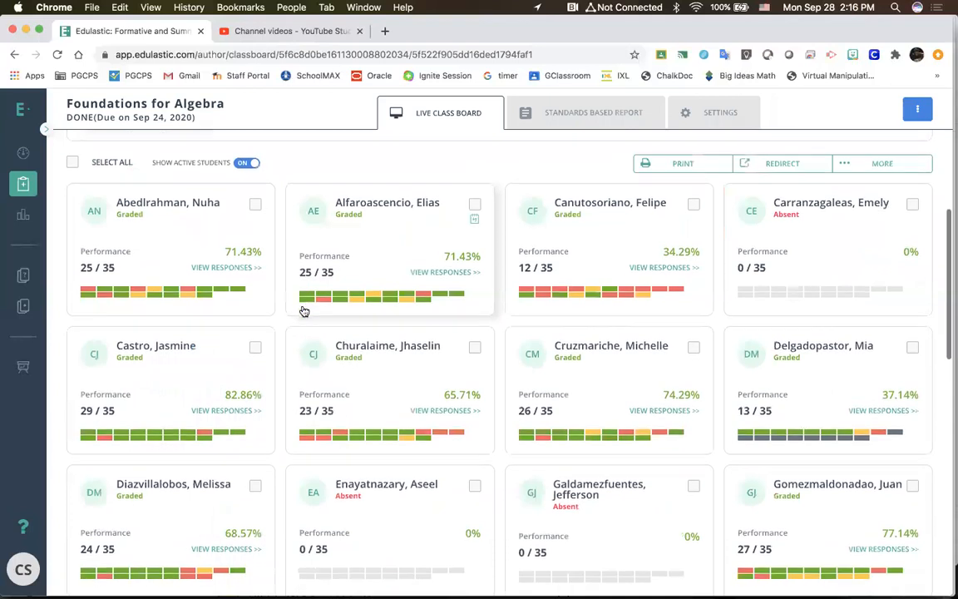
scroll(304, 310, down, 2)
scroll(303, 310, up, 8)
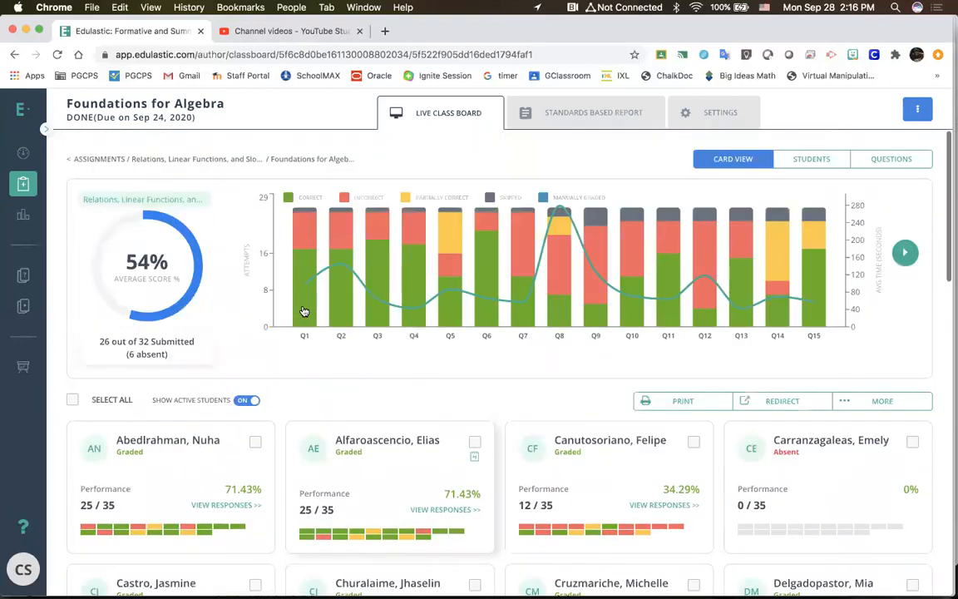
click(17, 153)
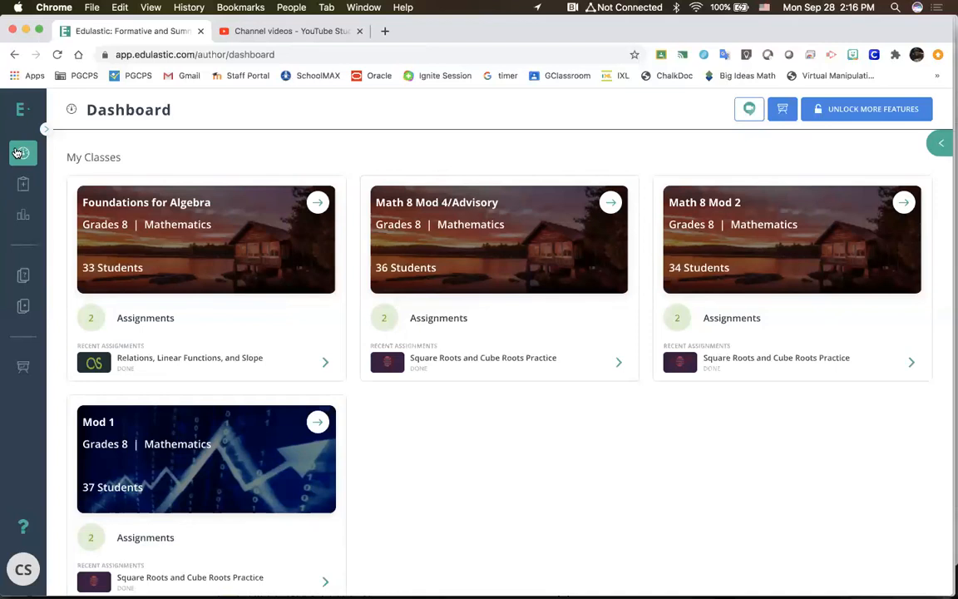